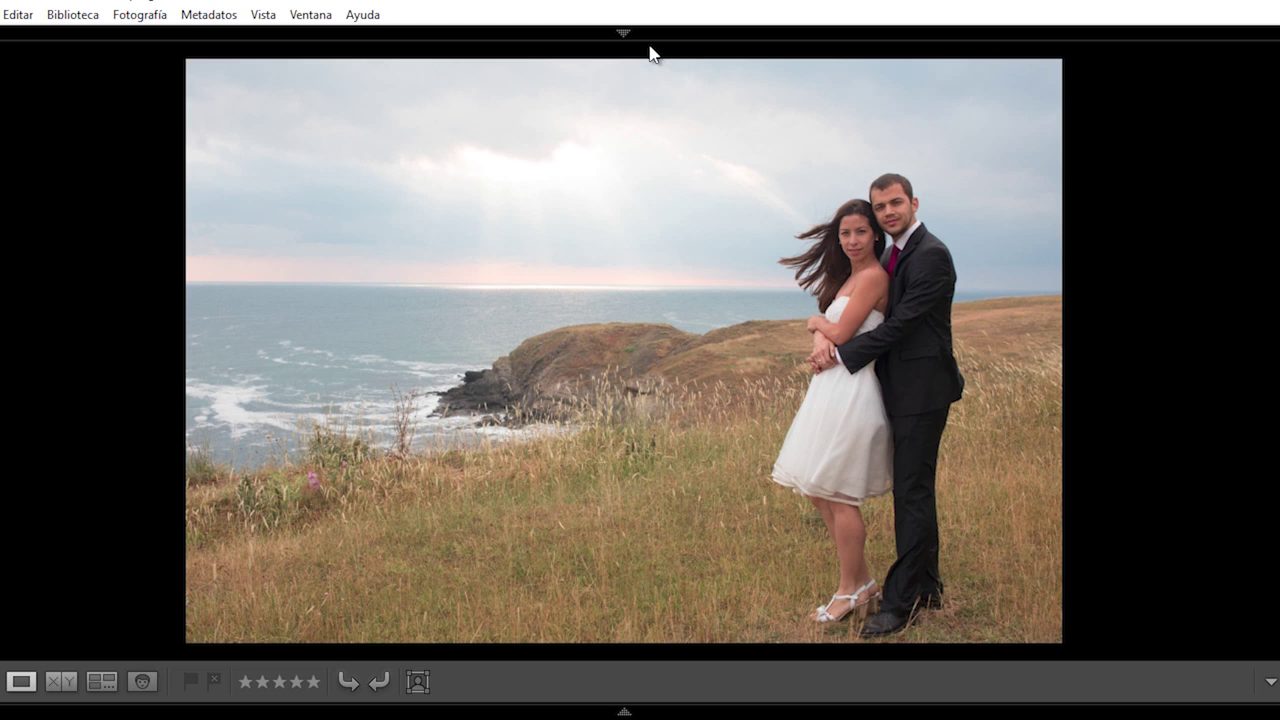
- Check the photo's info panel, then bring the seaside wedding photo into the Revelar (Develop) module
click(1275, 360)
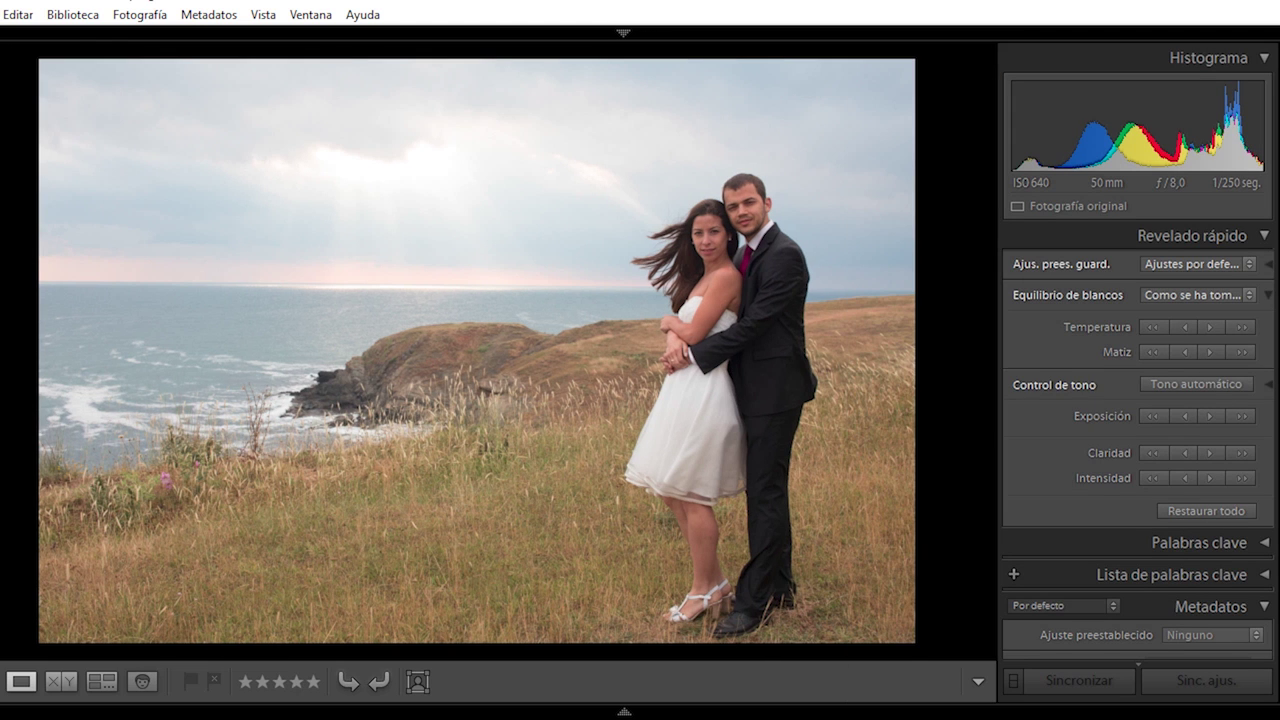
scroll(1138, 440, down, 3)
scroll(1138, 440, down, 3)
scroll(1138, 440, down, 2)
scroll(1138, 440, down, 2)
scroll(1158, 422, down, 2)
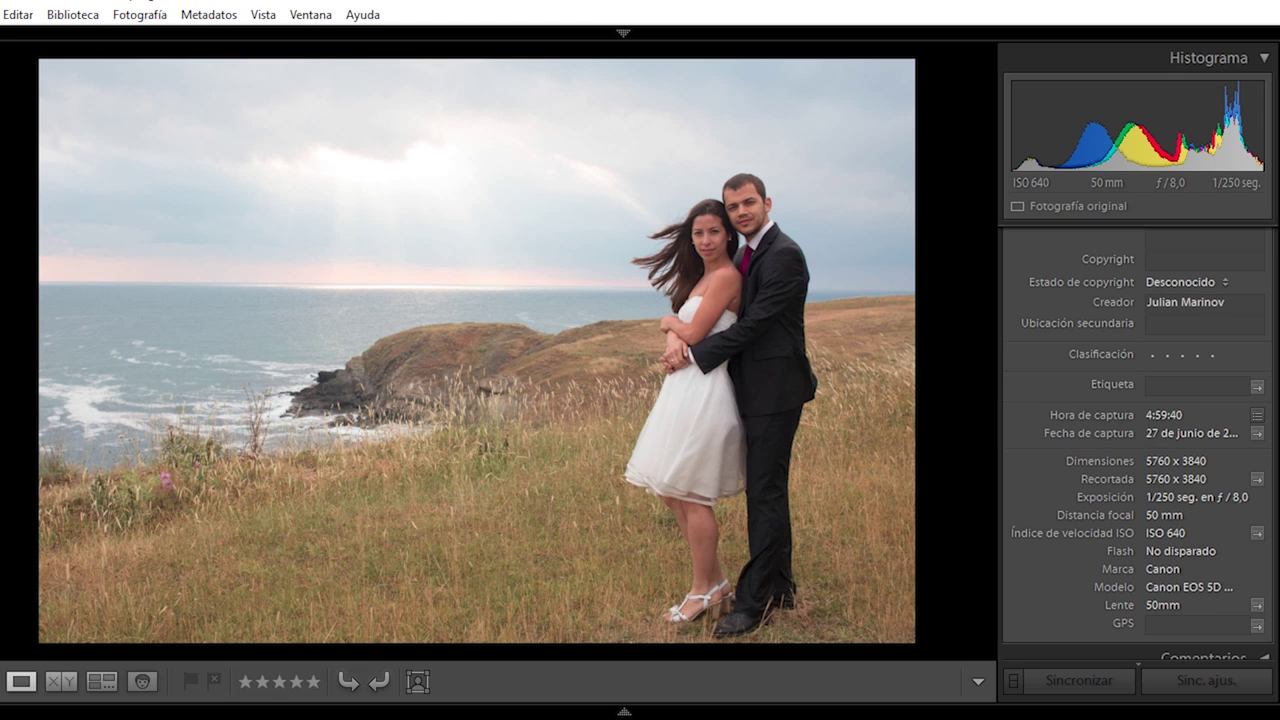
click(1273, 362)
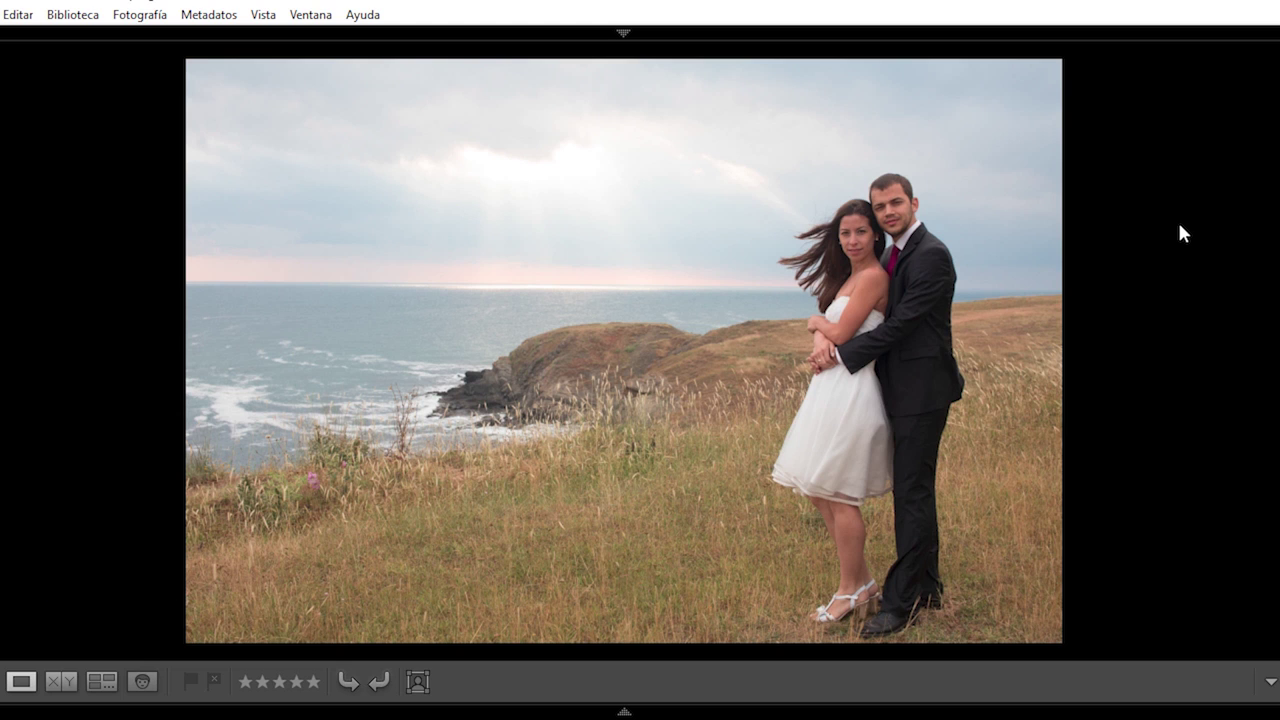
mouse_move(623, 33)
click(838, 72)
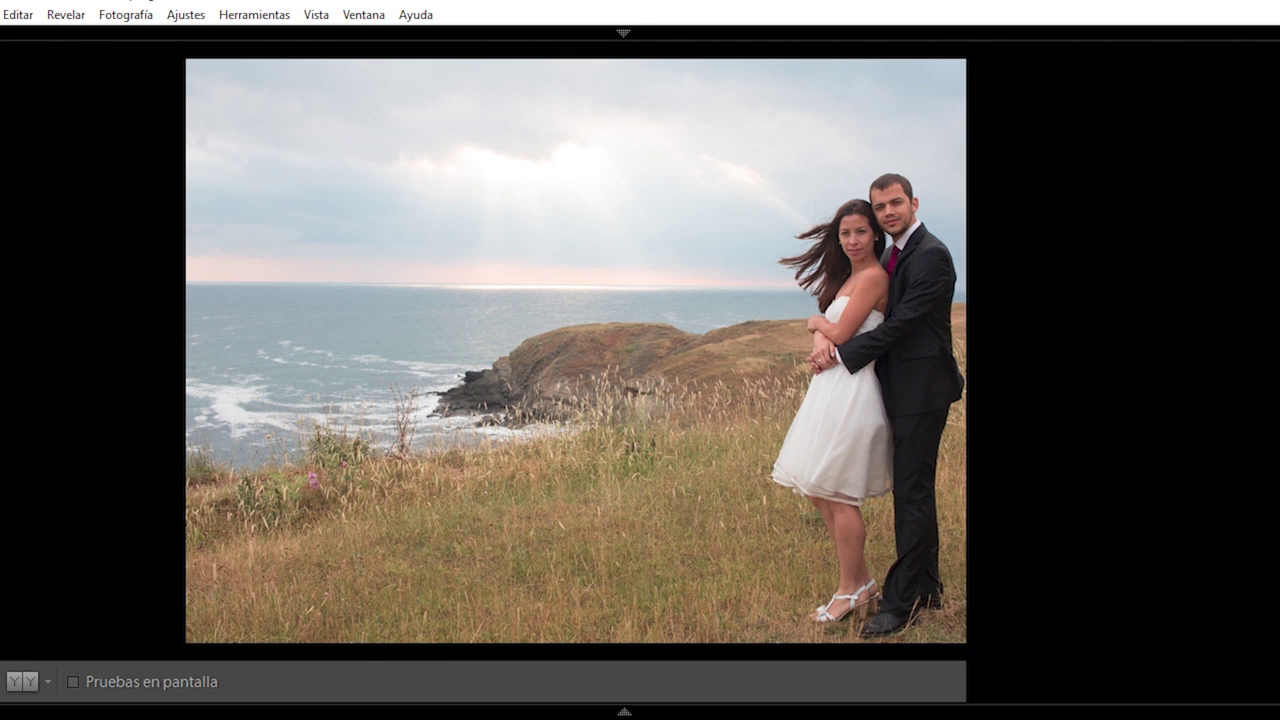
- Level the sea horizon with the Crop tool's Straighten line, giving a −0.59° rotation
click(1274, 372)
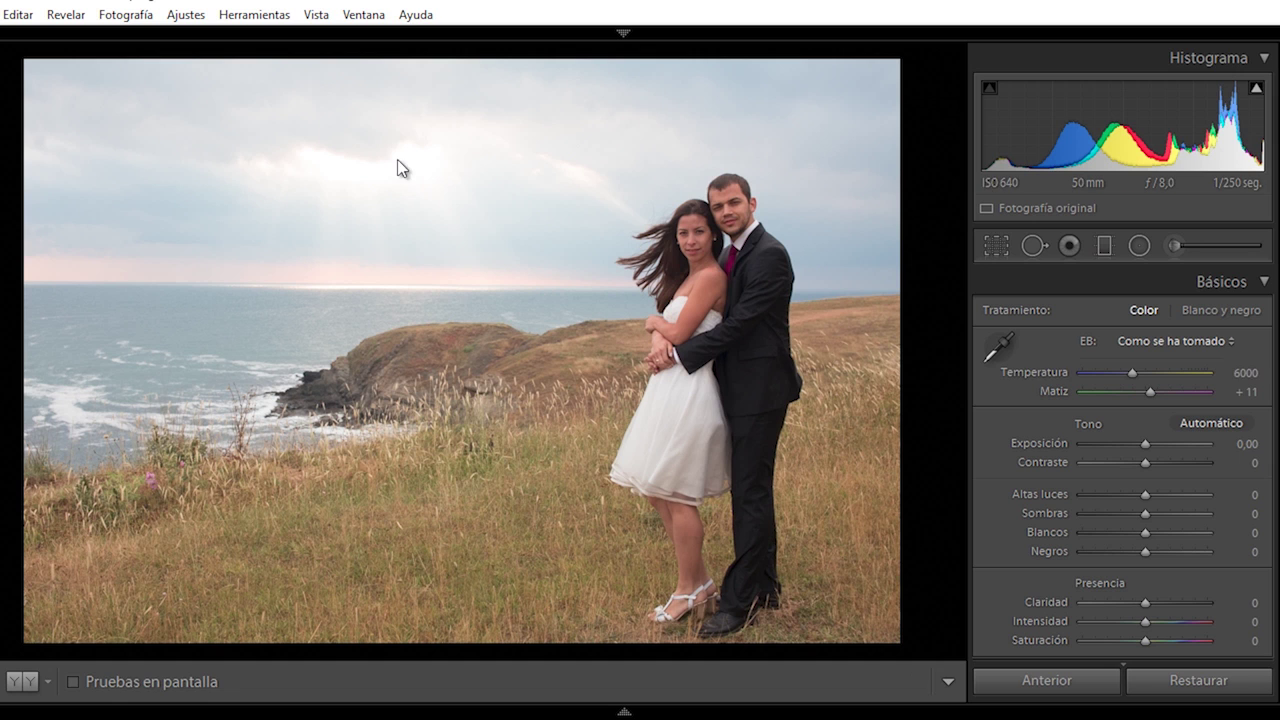
click(997, 250)
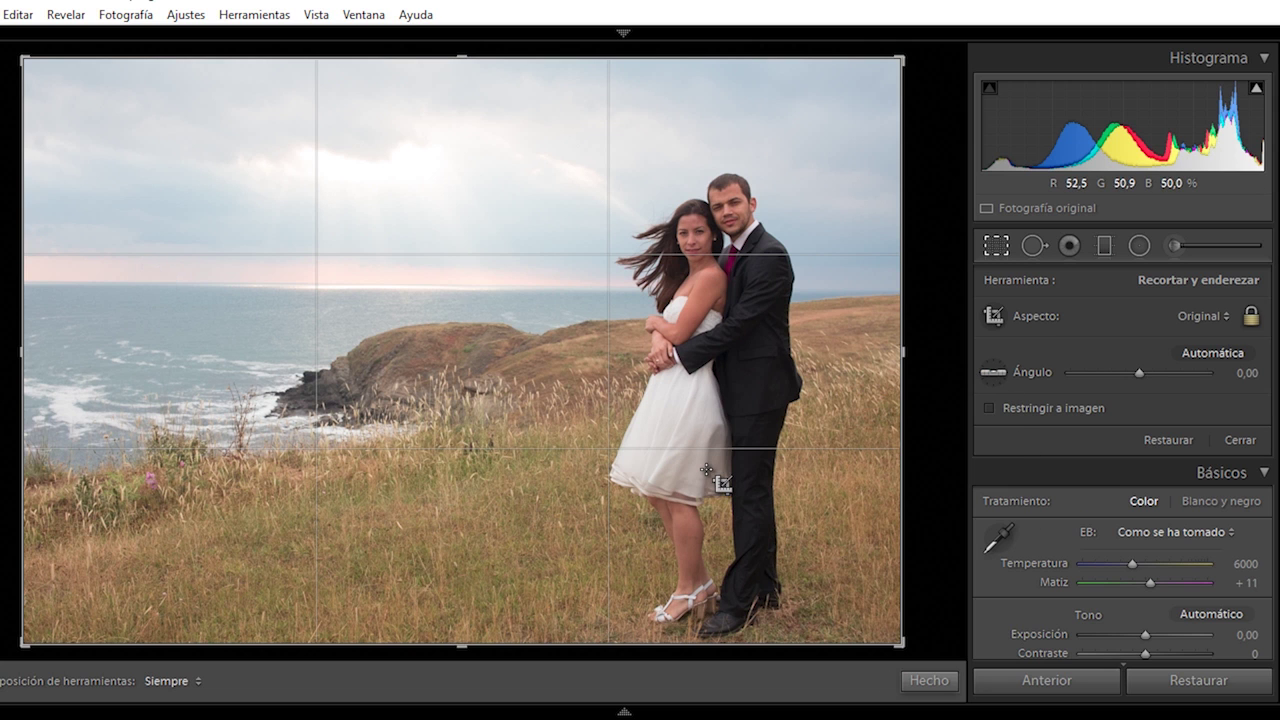
drag(945, 370, 940, 336)
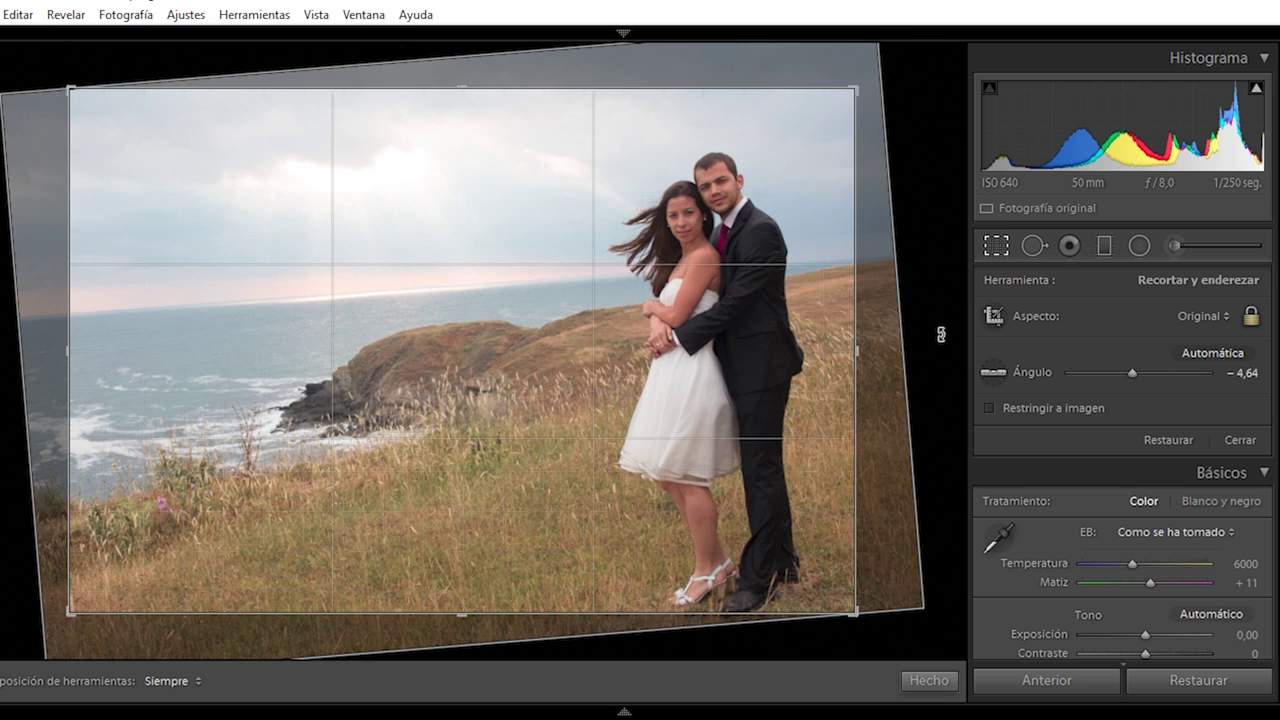
key(ctrl+z)
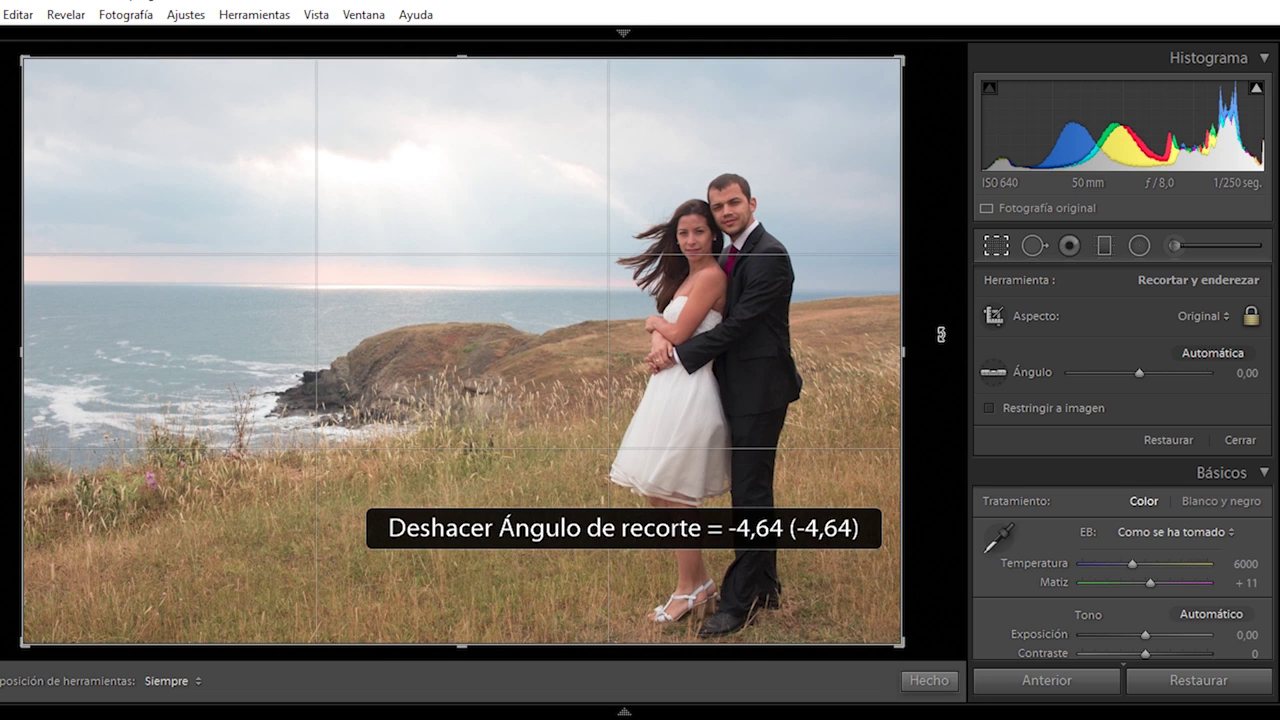
click(995, 380)
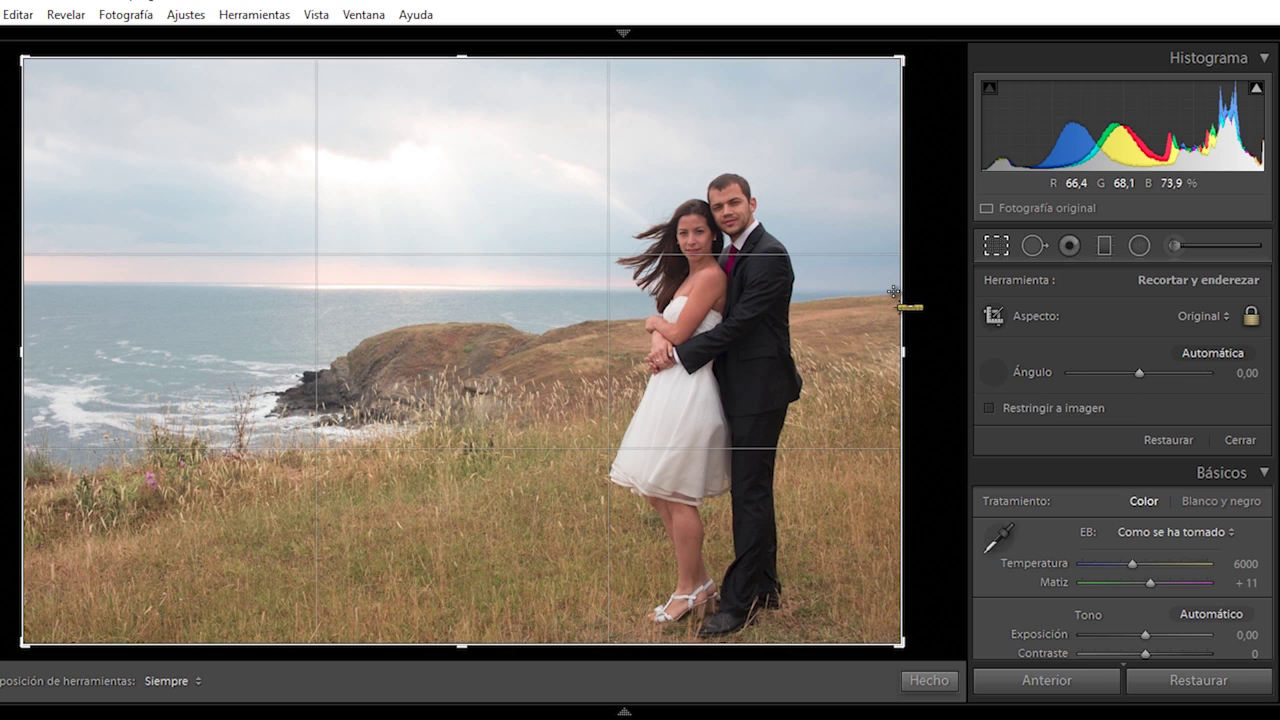
drag(893, 291, 27, 283)
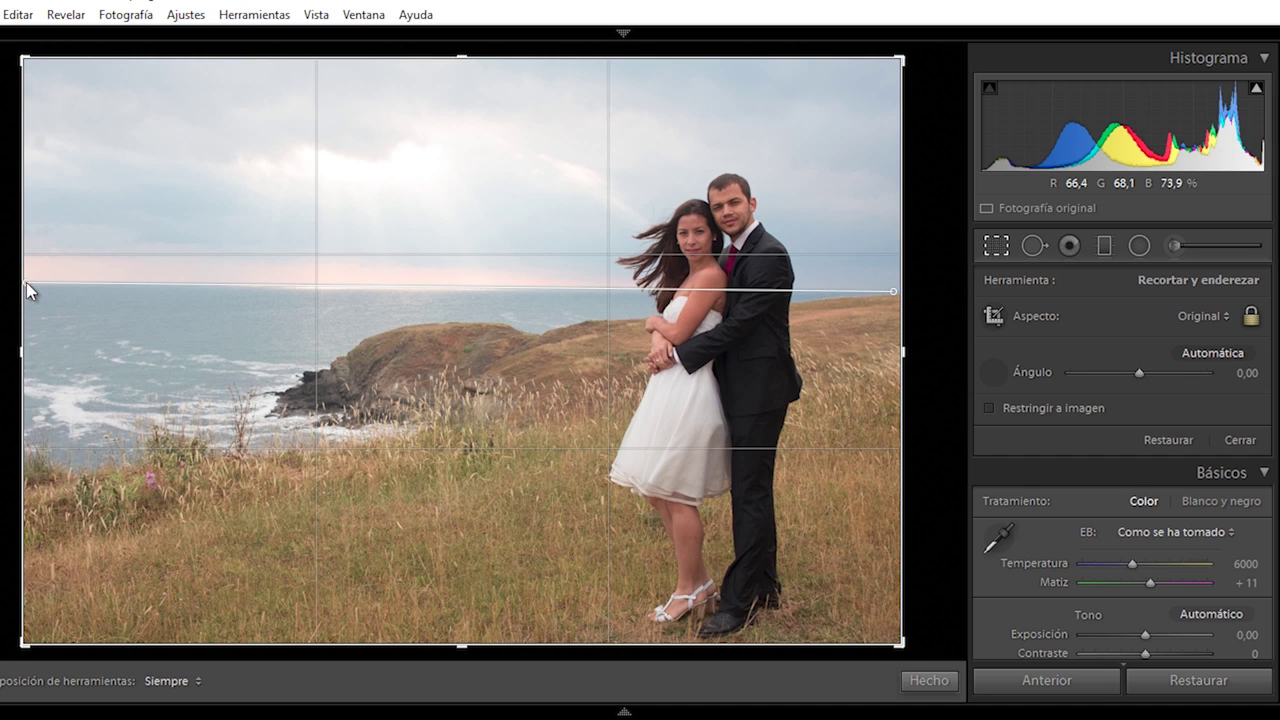
drag(27, 283, 27, 283)
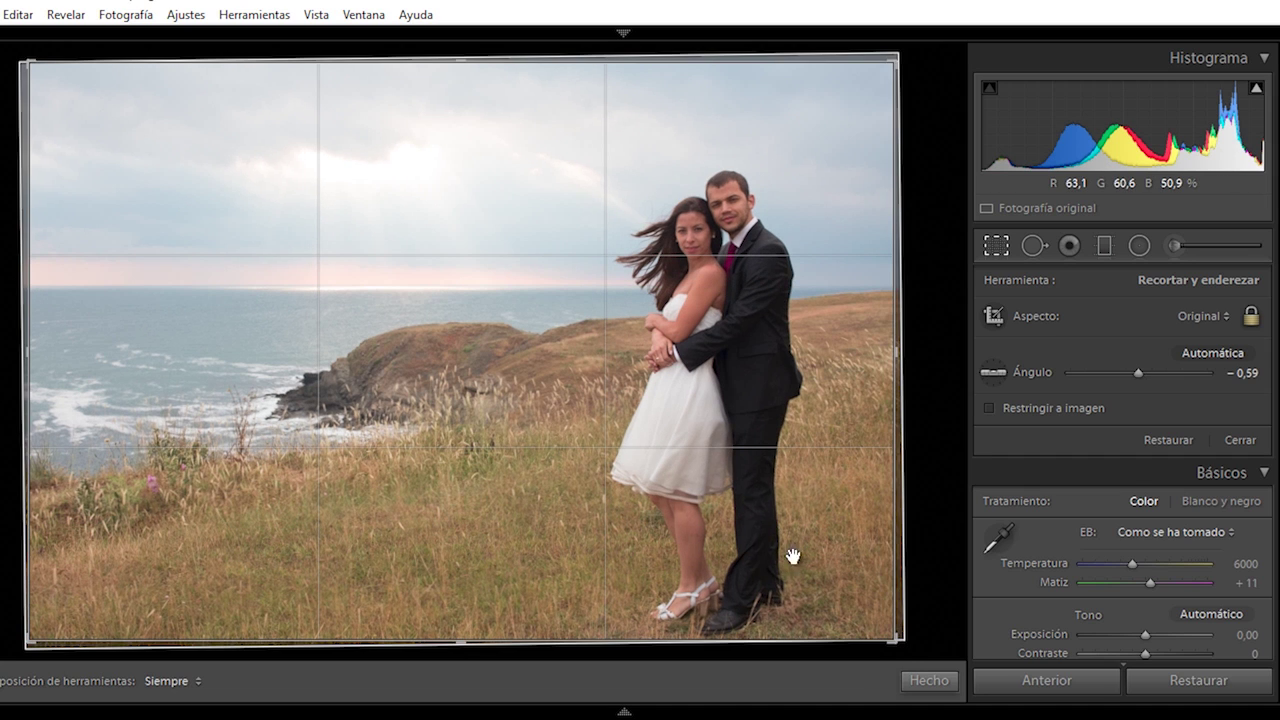
click(930, 681)
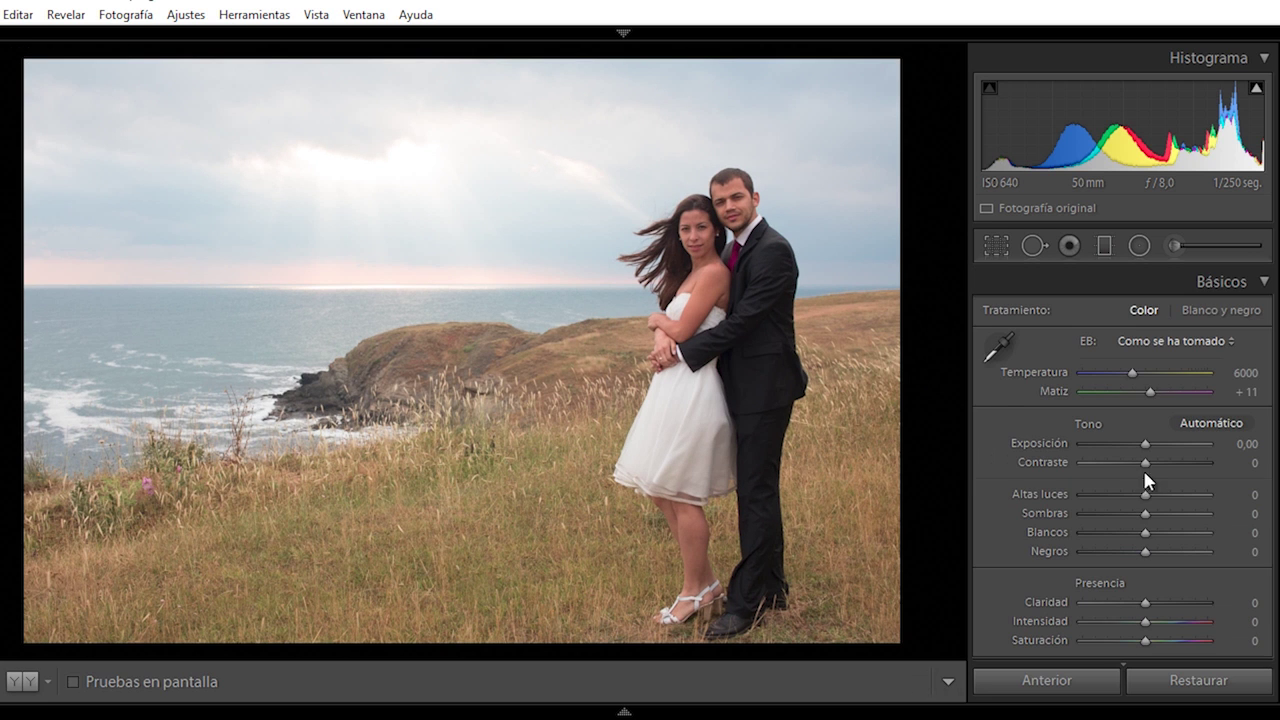
drag(1145, 444, 1122, 455)
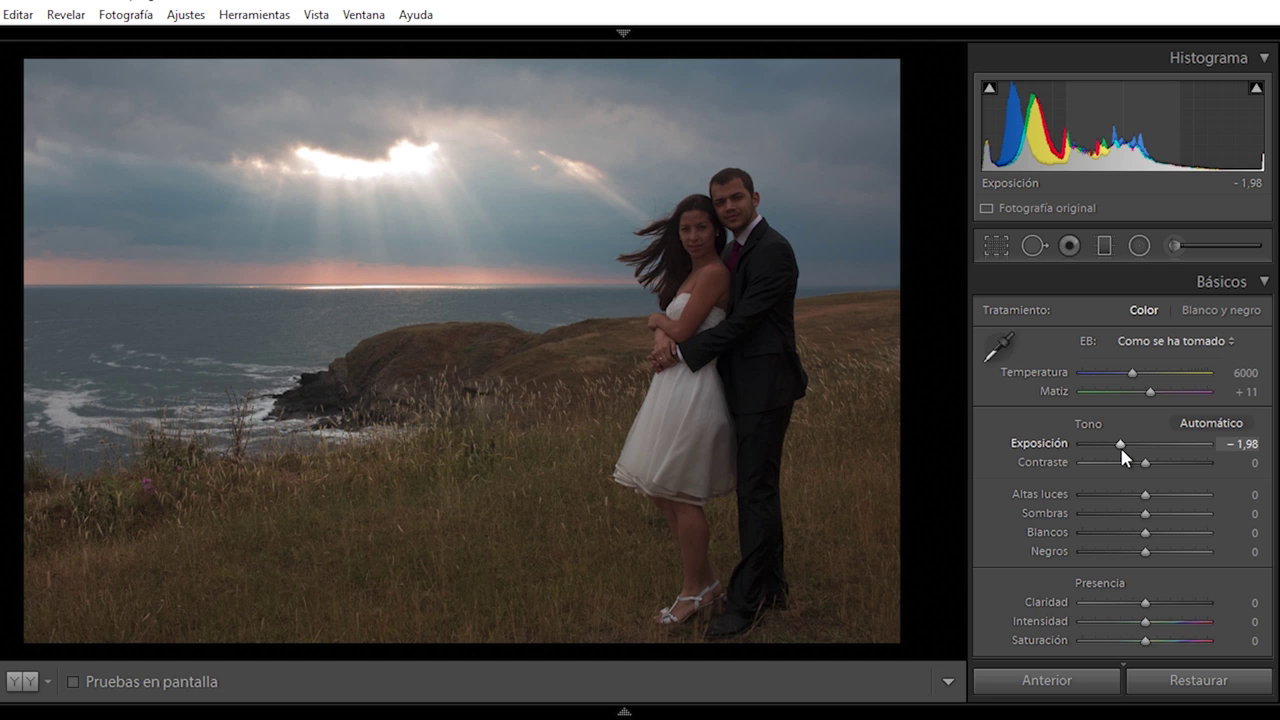
drag(1121, 444, 1153, 444)
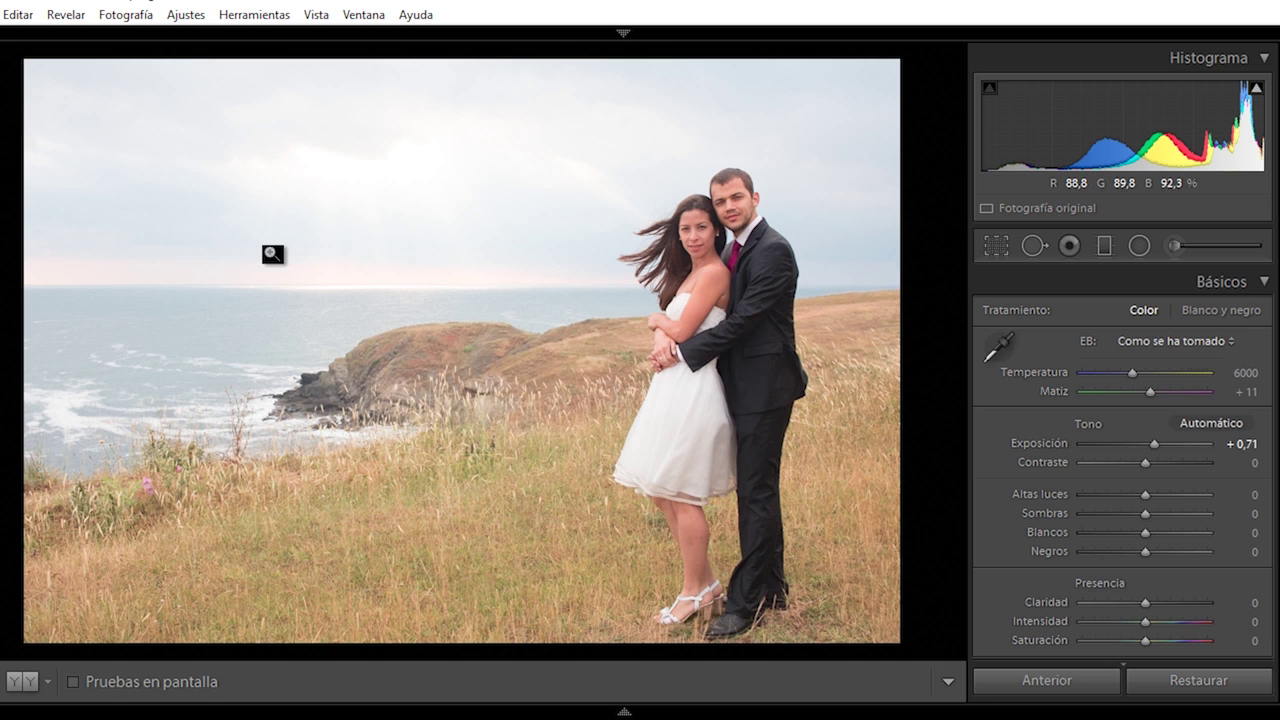
double_click(1152, 446)
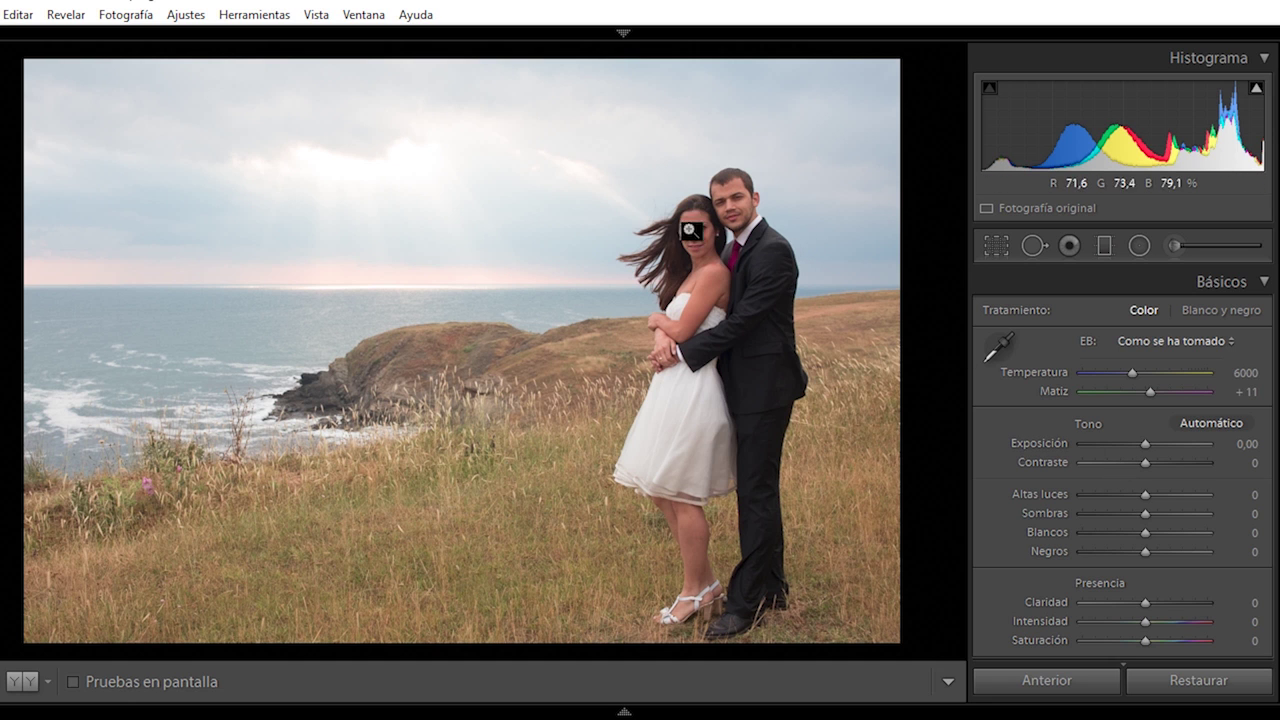
mouse_move(1145, 443)
mouse_down()
mouse_move(1121, 448)
mouse_move(1157, 452)
mouse_up()
double_click(1155, 444)
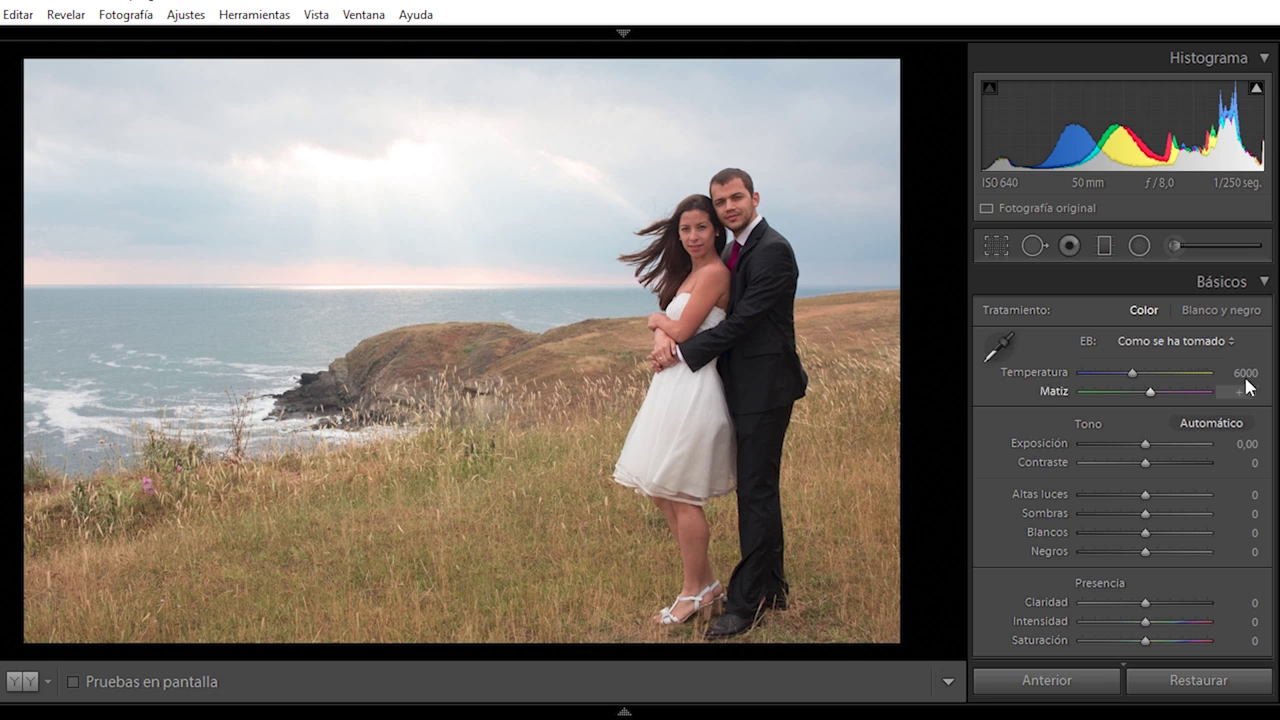
- Change the Camera Calibration profile from Adobe Standard to Camera Standard
scroll(1120, 450, down, 10)
scroll(1120, 450, up, 2)
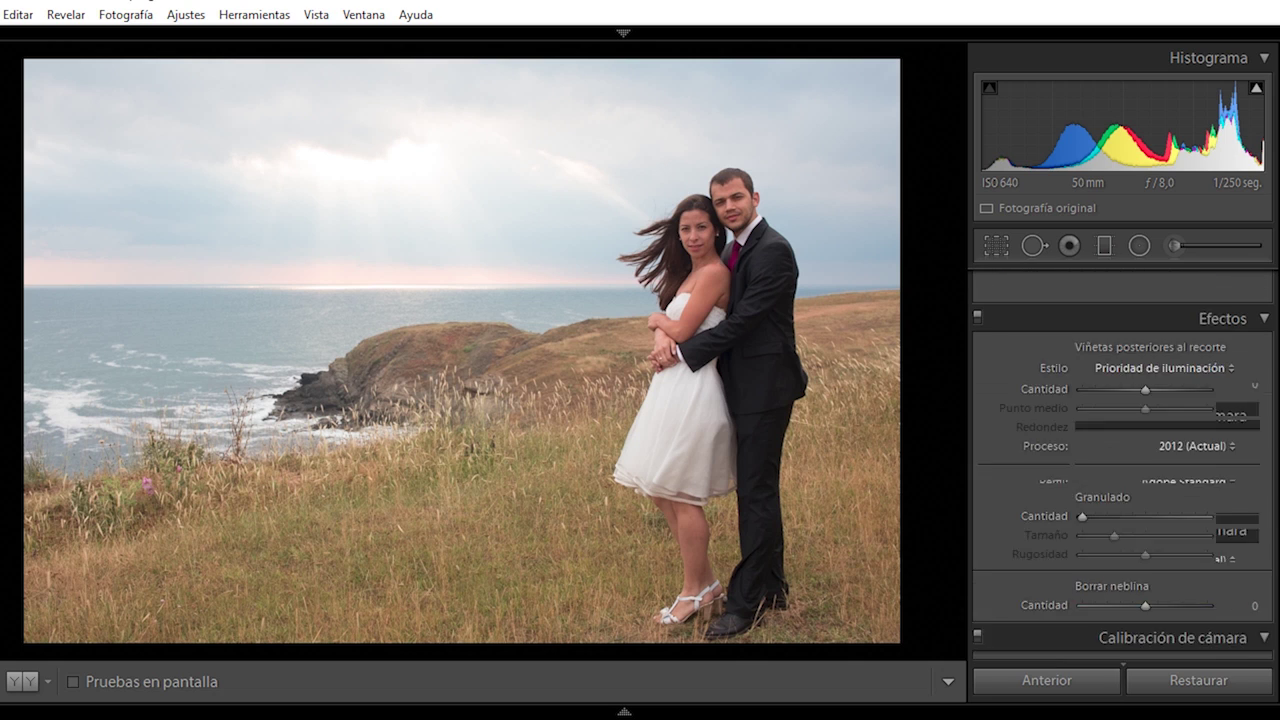
scroll(1120, 450, up, 10)
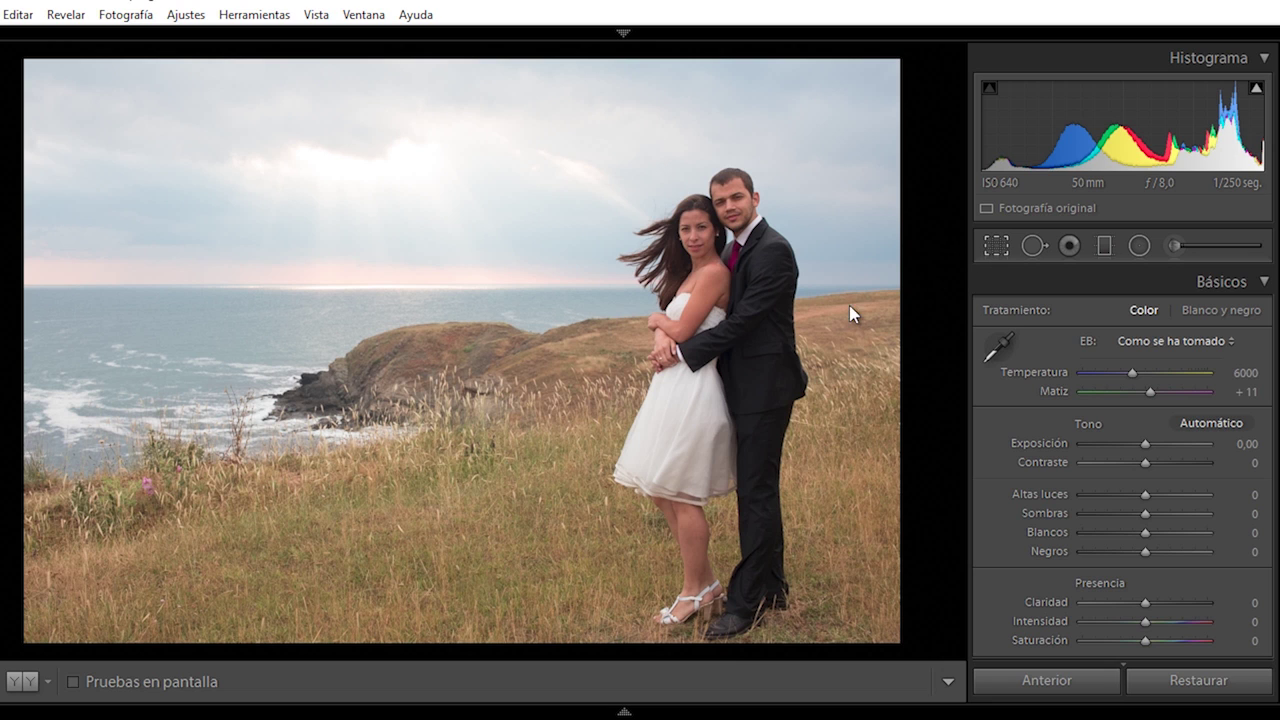
scroll(1120, 460, down, 15)
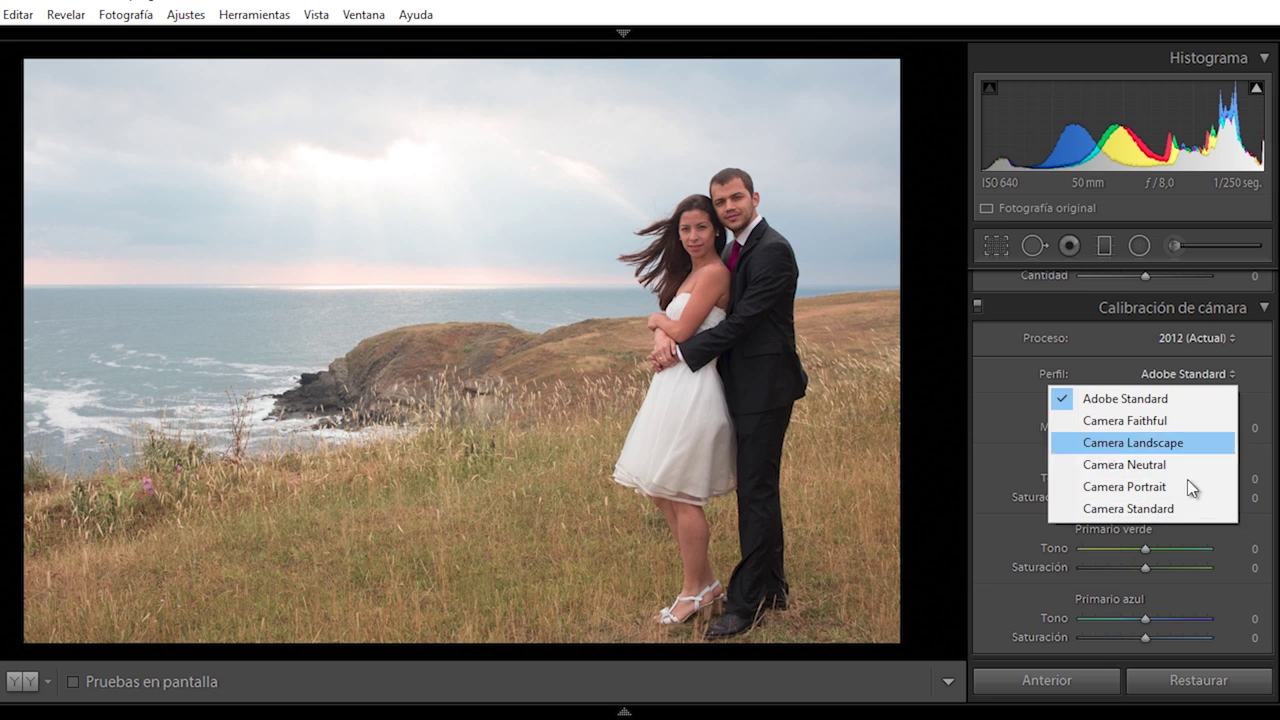
click(1195, 508)
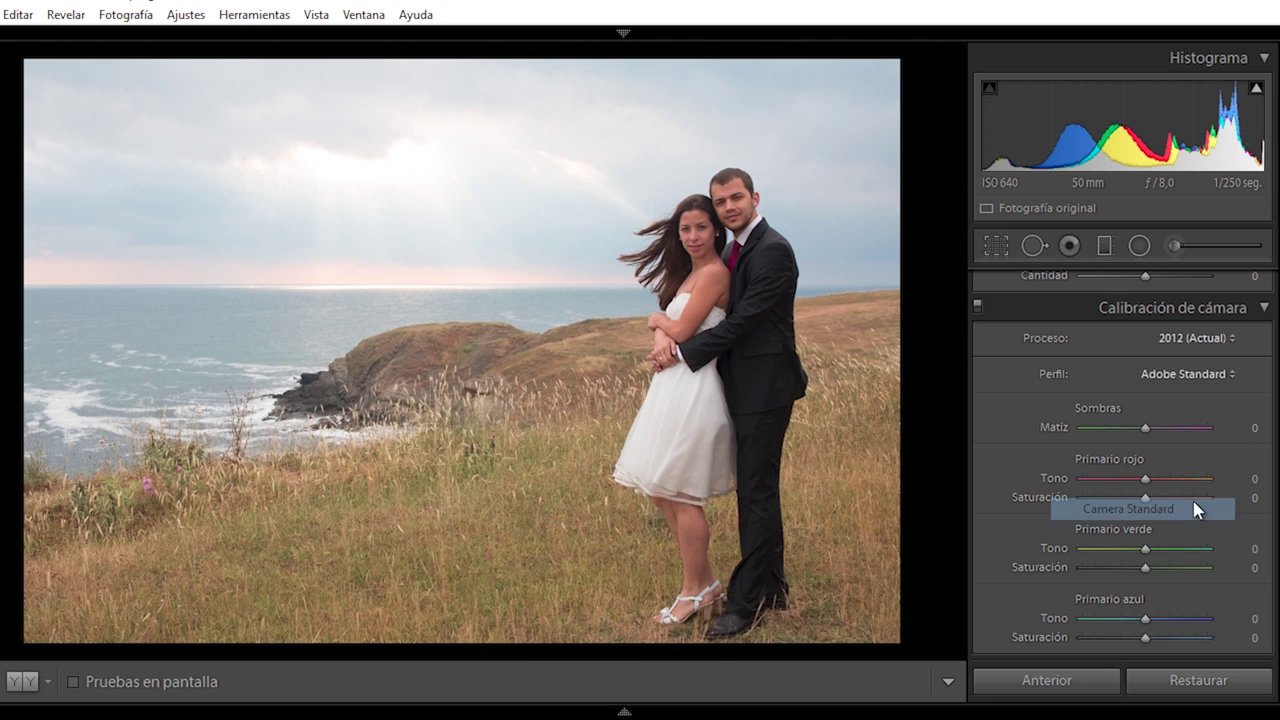
- Try a −51 post-crop vignette amount in Effects, then reset it to 0
click(1264, 307)
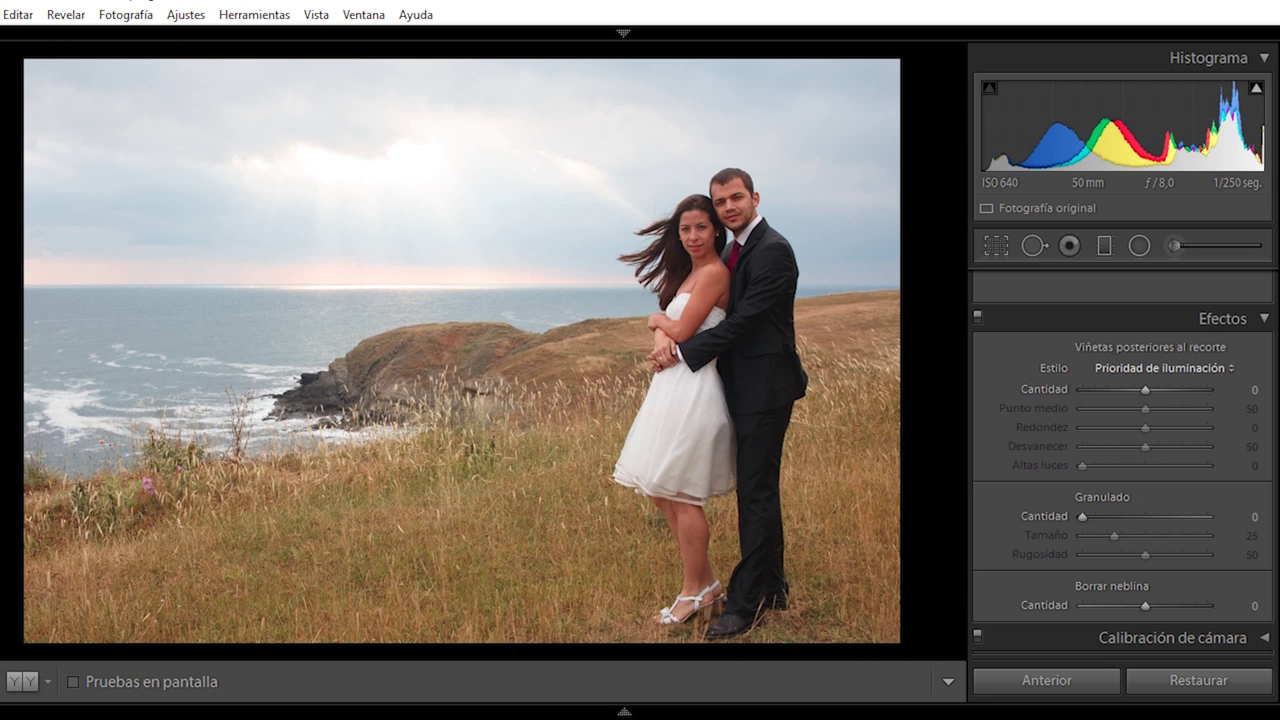
scroll(1122, 470, up, 2)
scroll(1122, 470, up, 2)
scroll(1122, 470, down, 2)
scroll(1122, 470, down, 2)
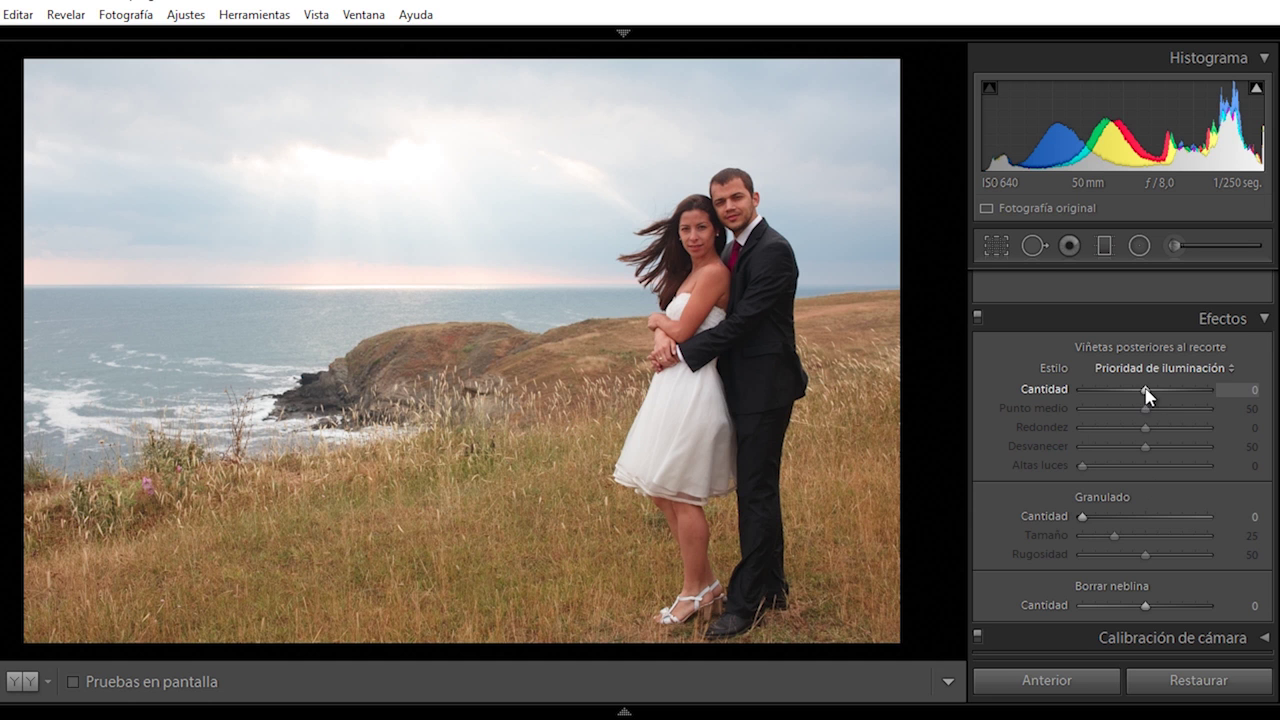
drag(1145, 389, 1114, 389)
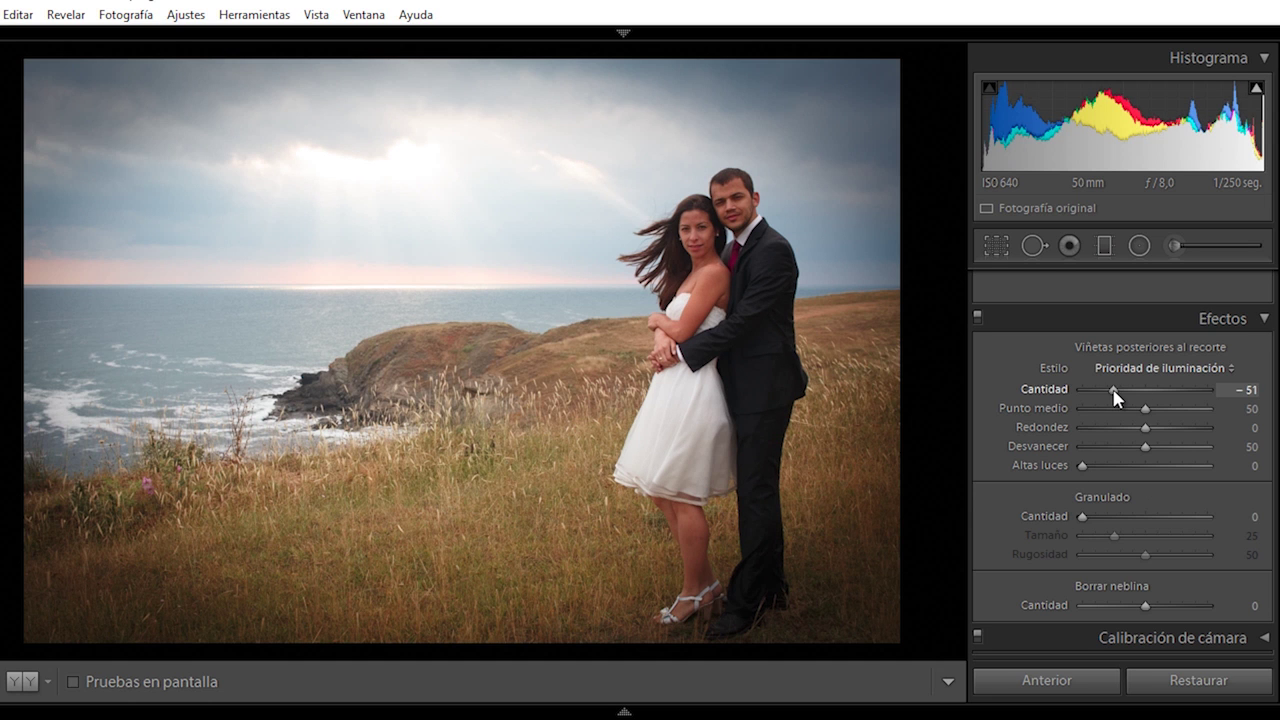
double_click(1114, 390)
- Zoom to 3:1 on the groom's collar edge to inspect the purple fringing
click(1265, 320)
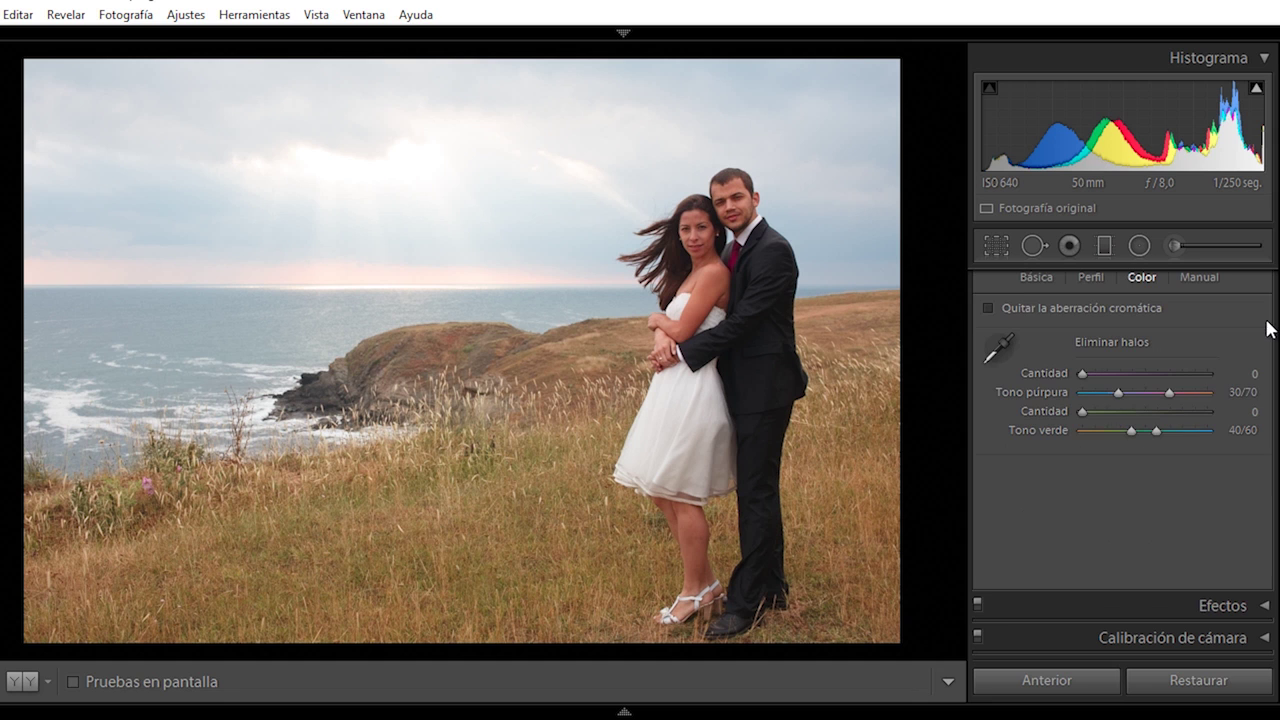
scroll(1276, 577, up, 3)
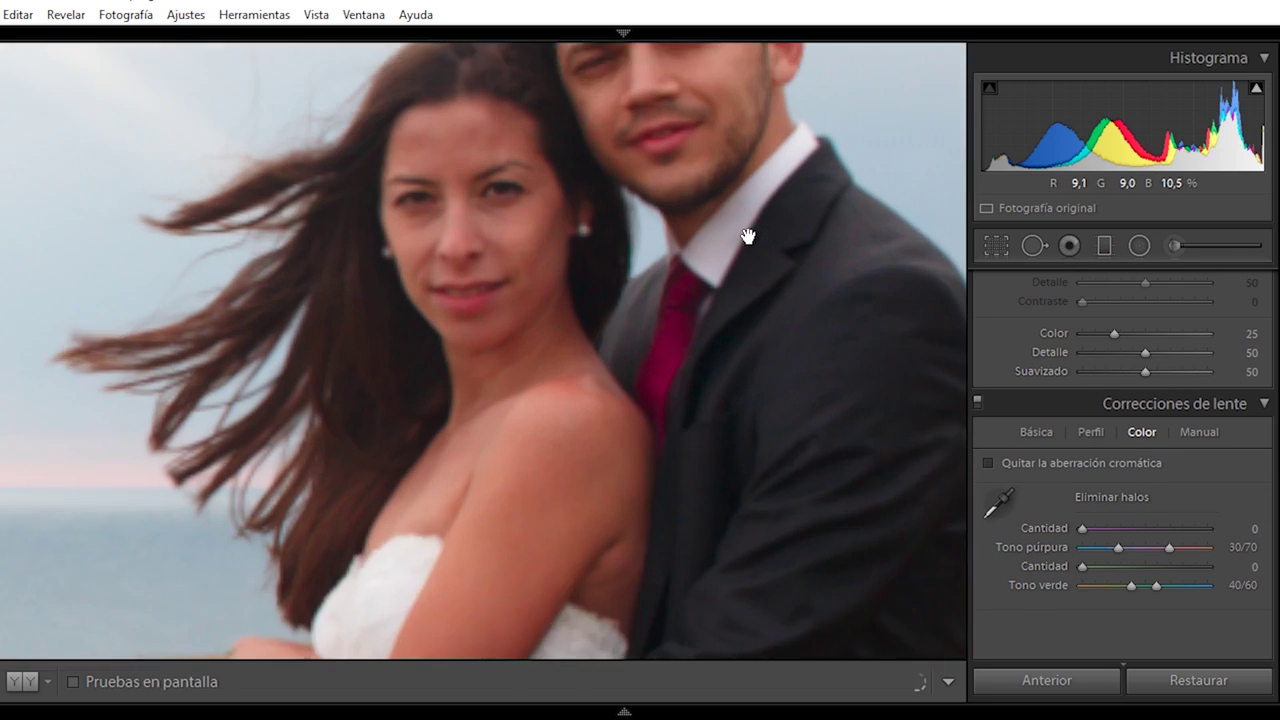
click(750, 234)
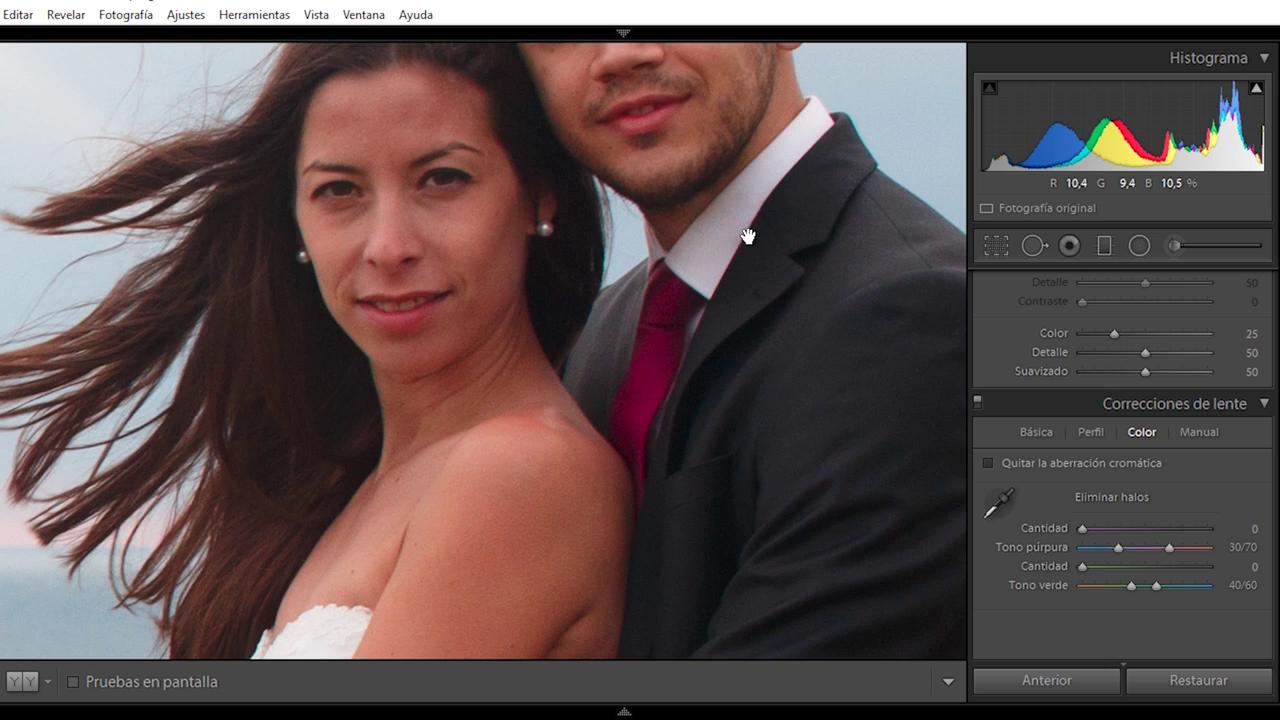
drag(839, 117, 684, 282)
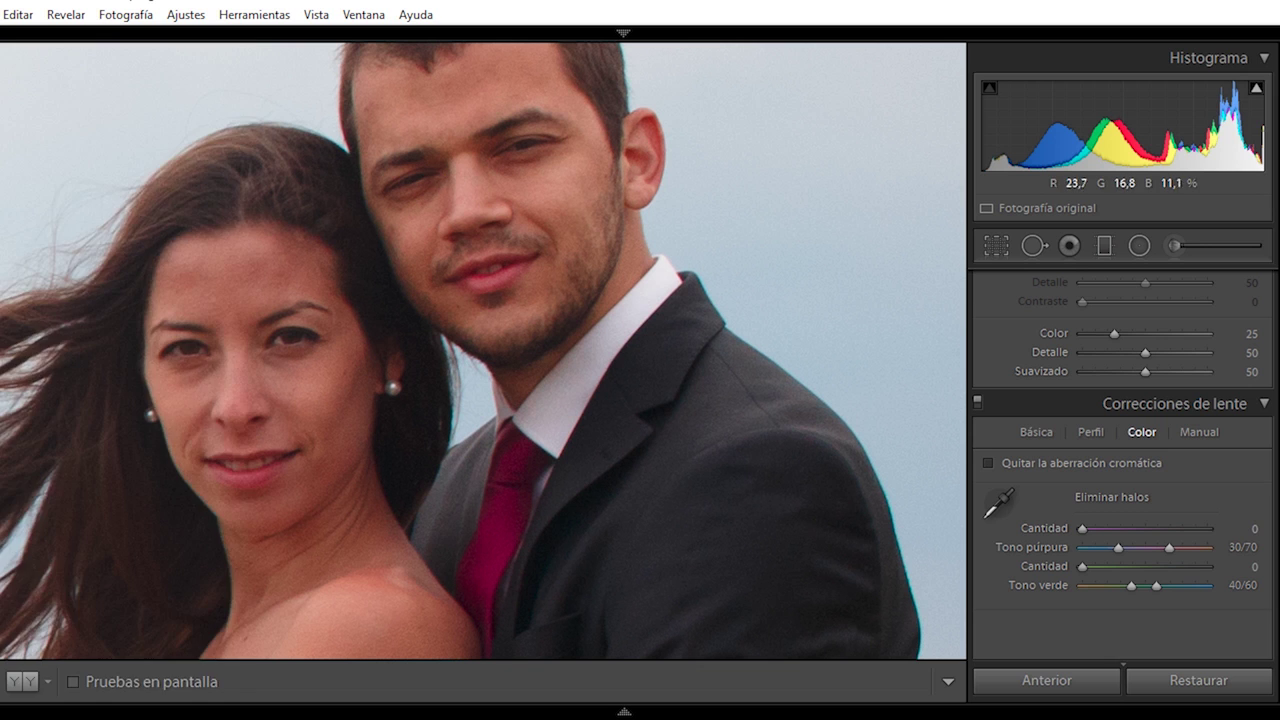
click(219, 55)
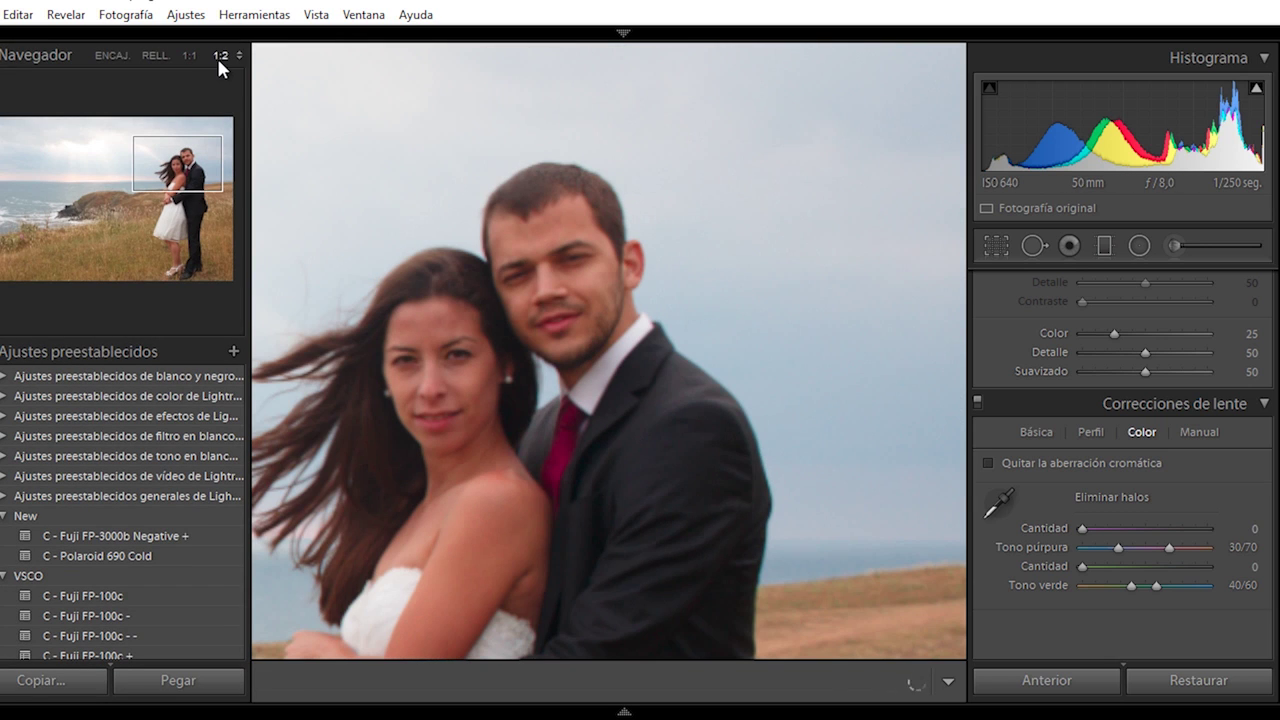
click(238, 57)
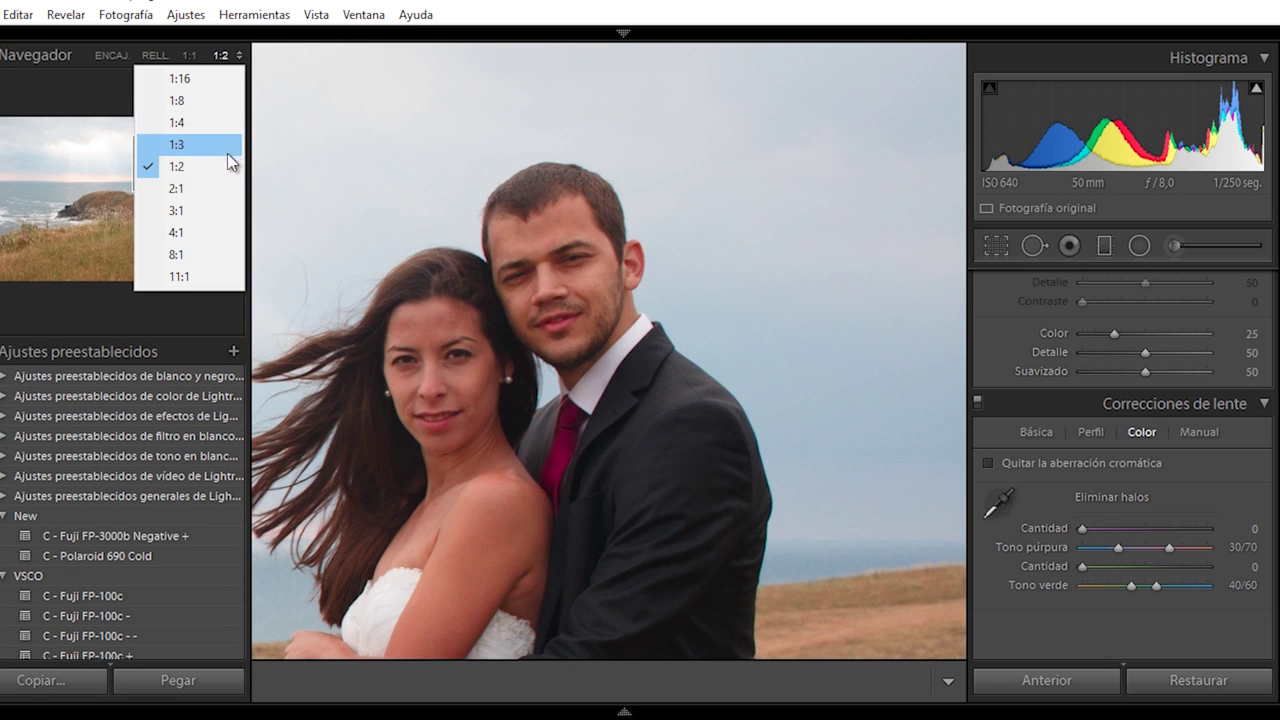
click(231, 209)
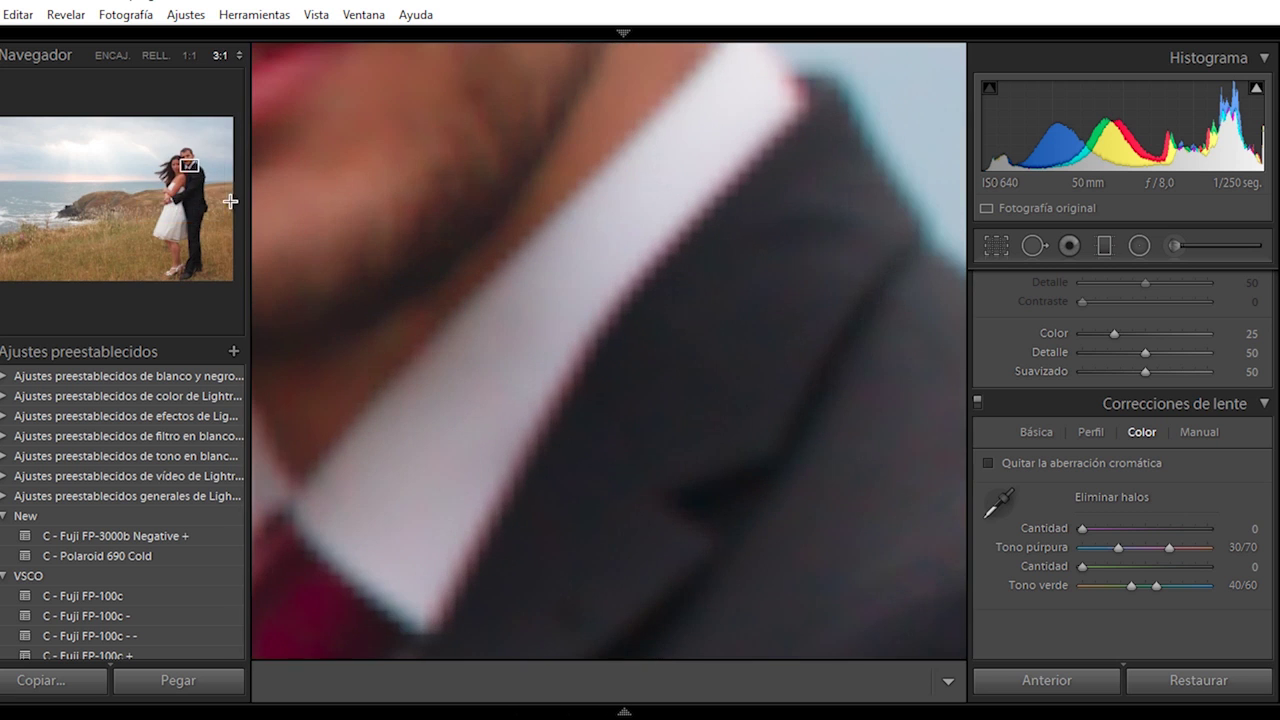
drag(778, 323, 694, 463)
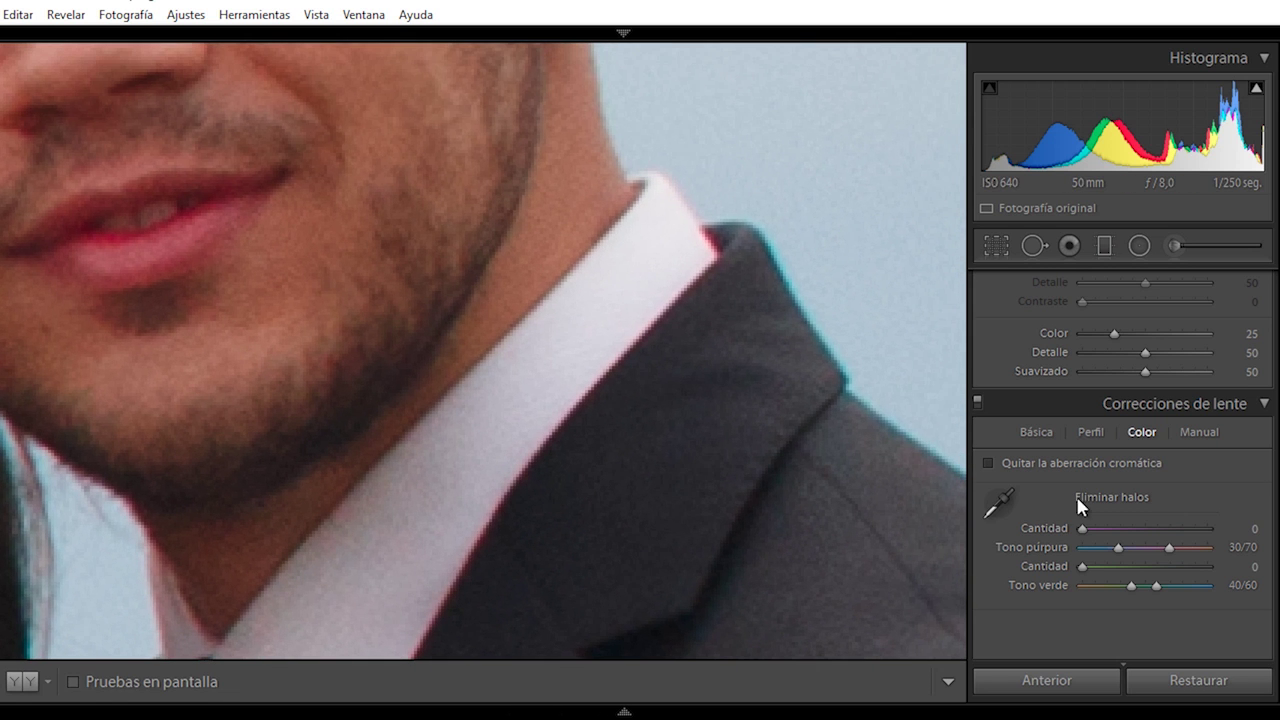
- Sample the collar's purple fringe with the Defringe eyedropper: amount 3, hue range 0/36
click(1000, 504)
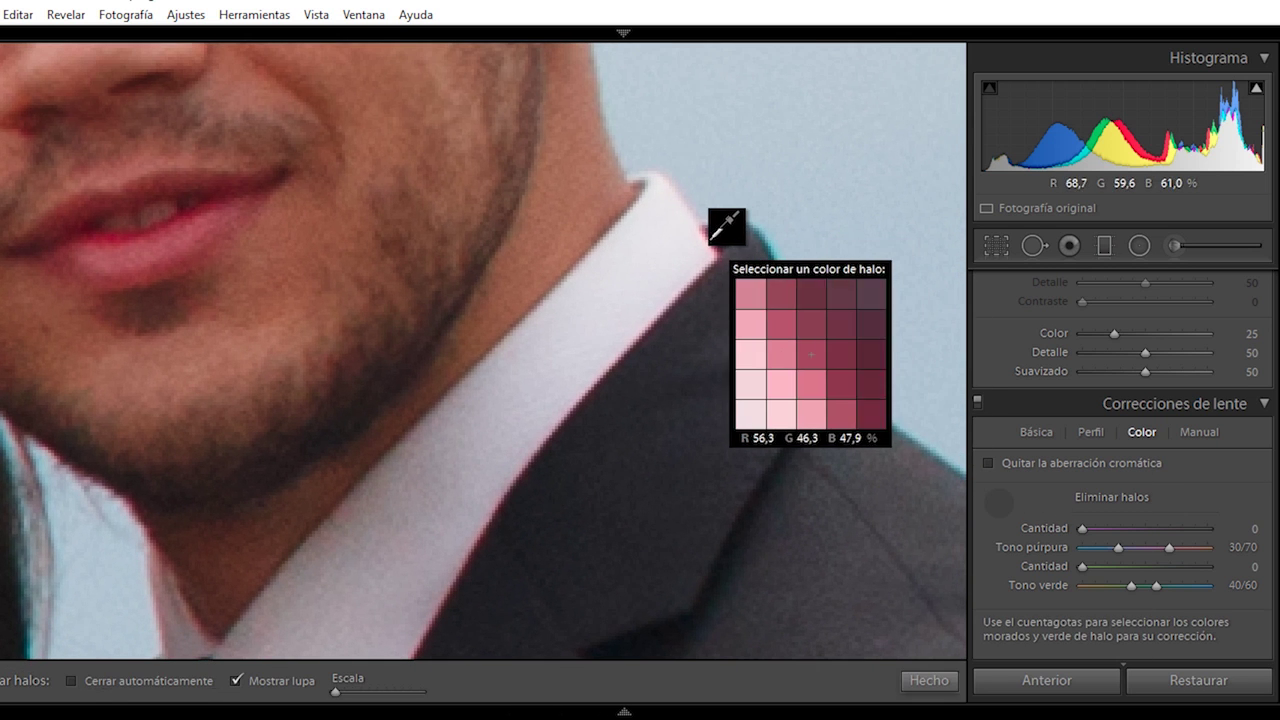
click(712, 241)
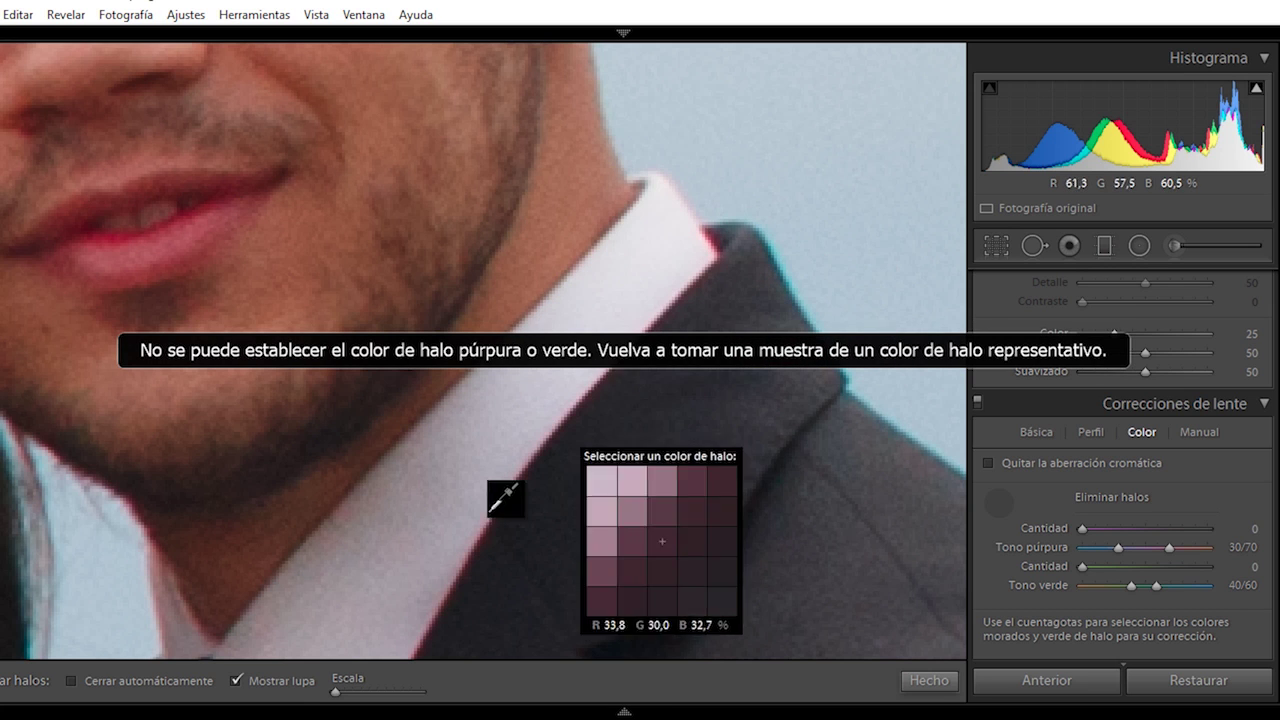
click(474, 556)
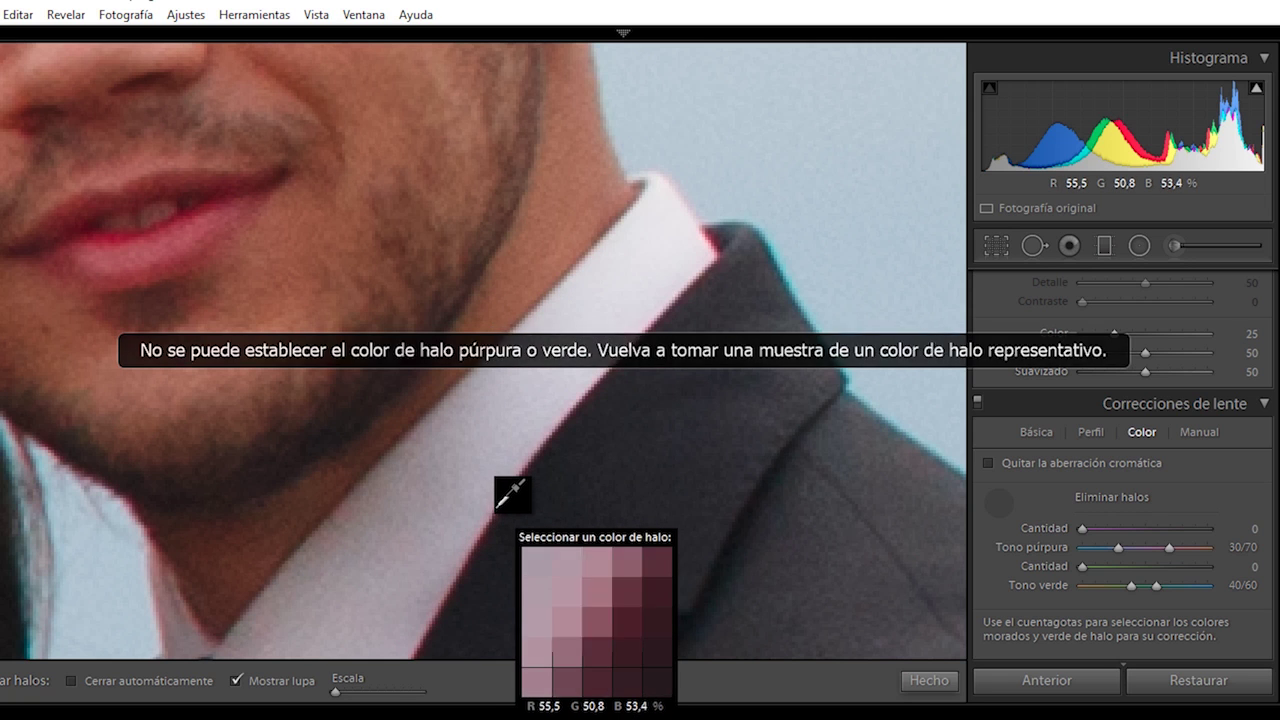
click(495, 510)
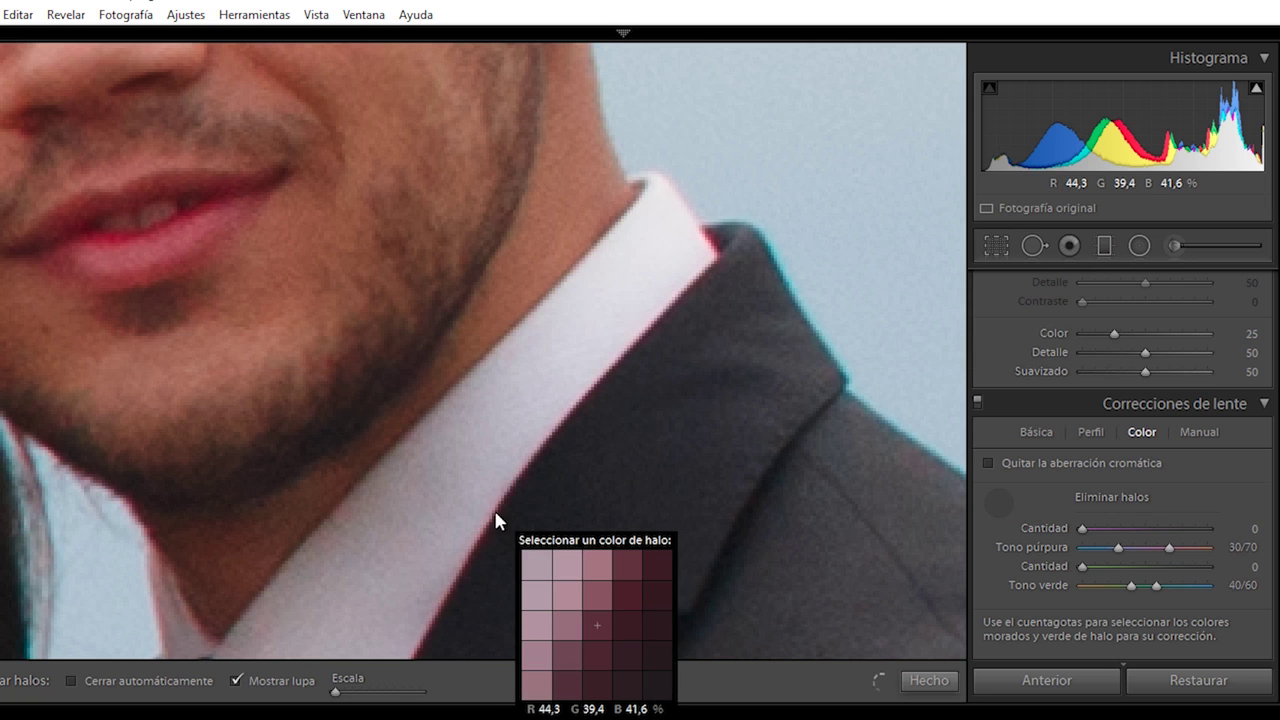
click(855, 372)
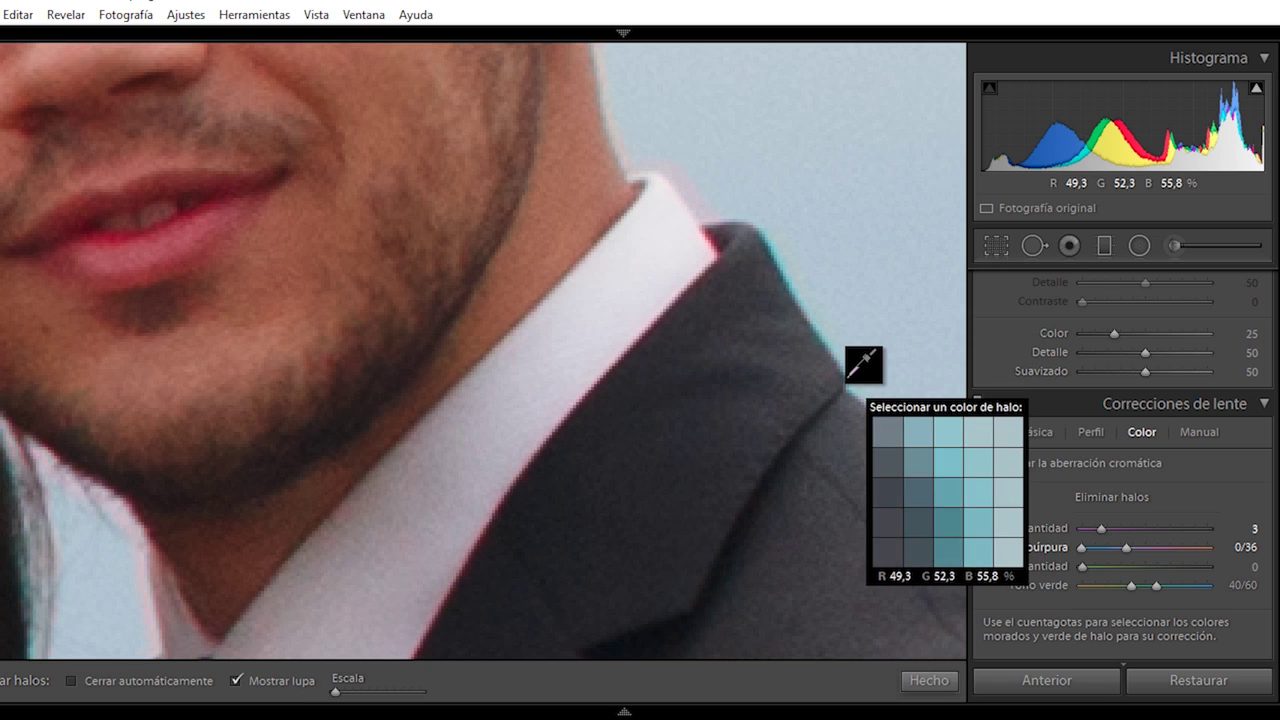
click(928, 681)
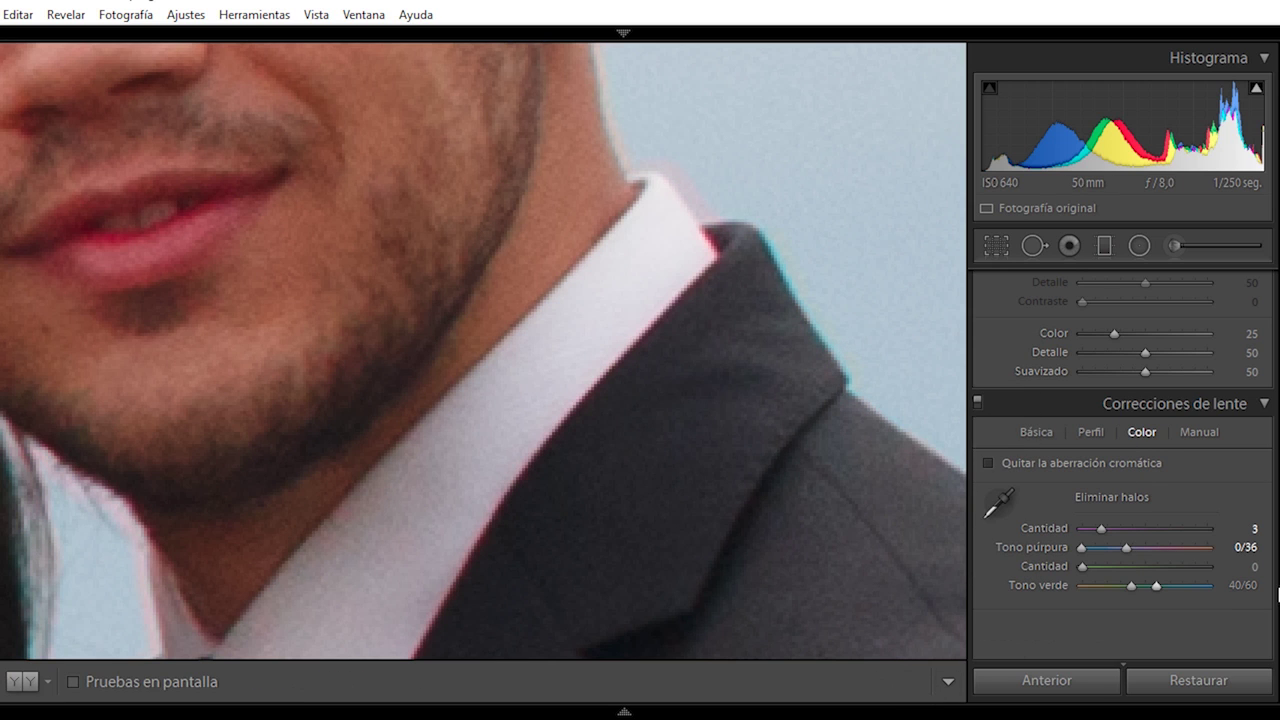
- Set HSL saturation to Purple −35 and Magenta −41, then fit the whole photo
scroll(1100, 543, up, 3)
scroll(1100, 543, up, 5)
scroll(1100, 543, up, 3)
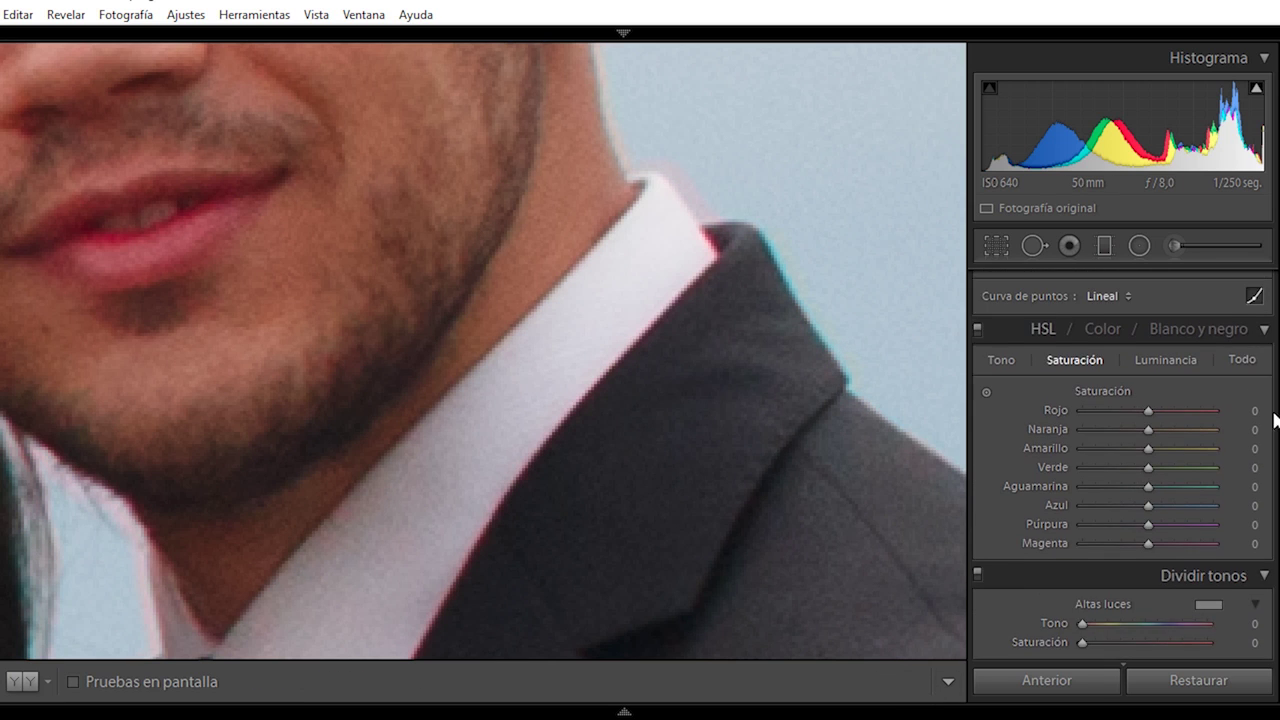
click(1082, 543)
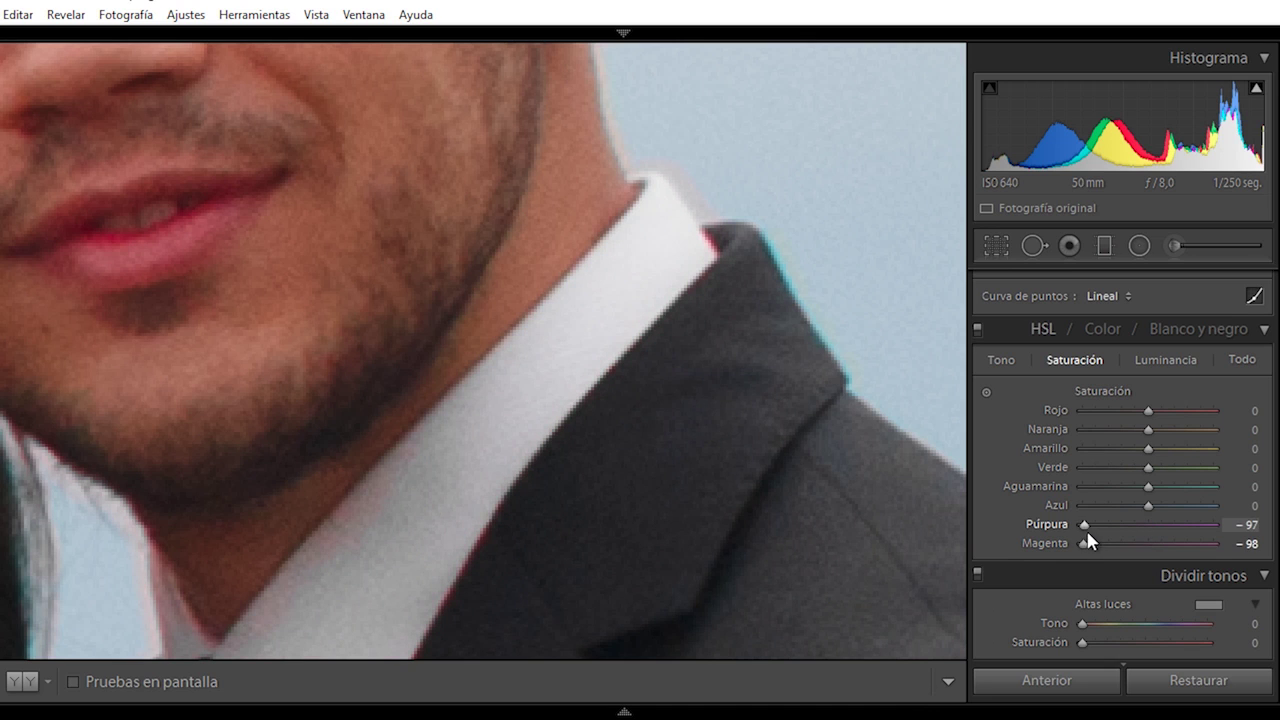
click(1125, 524)
click(1121, 543)
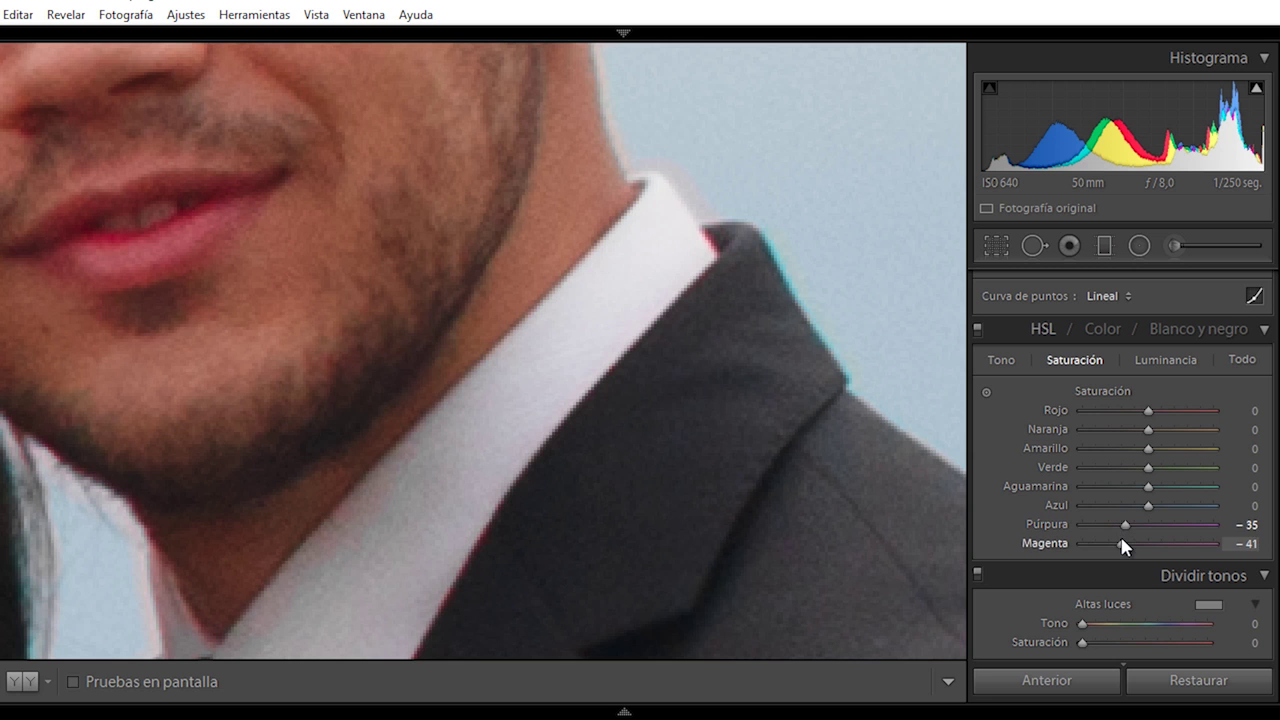
click(795, 417)
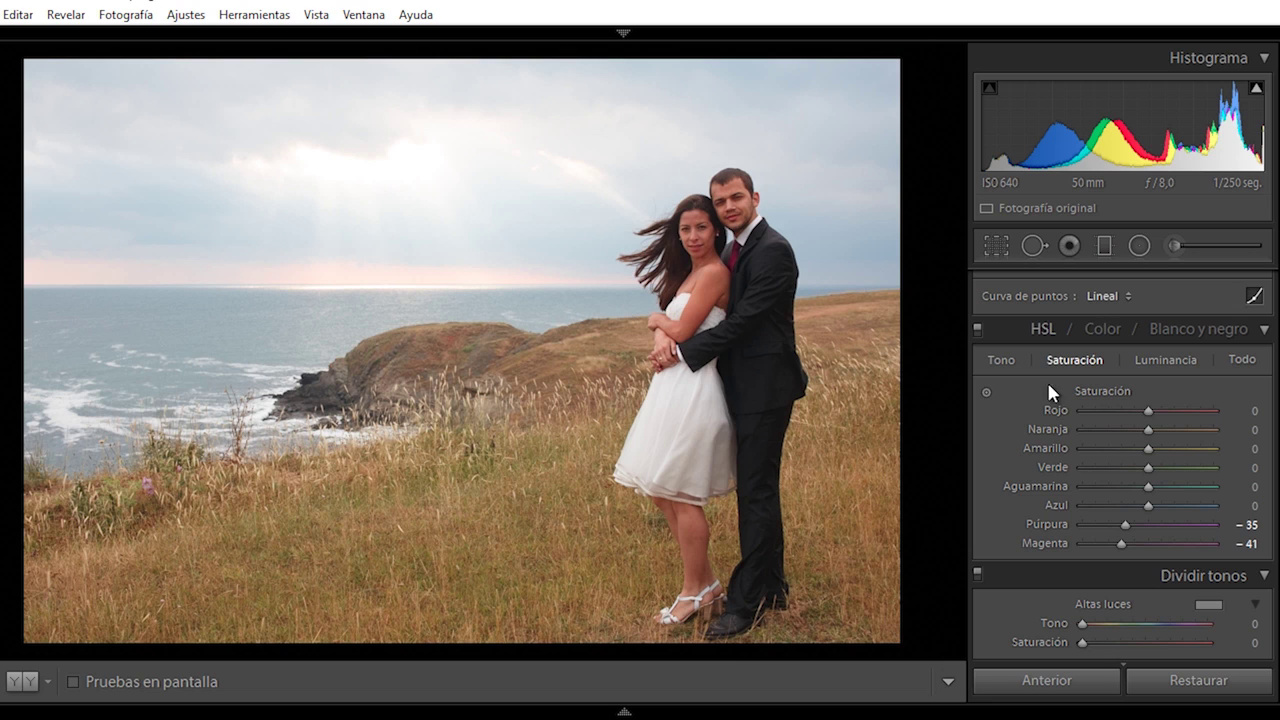
- Draw a radial filter oval around the couple, temperature 0, darkening the surroundings
click(1139, 245)
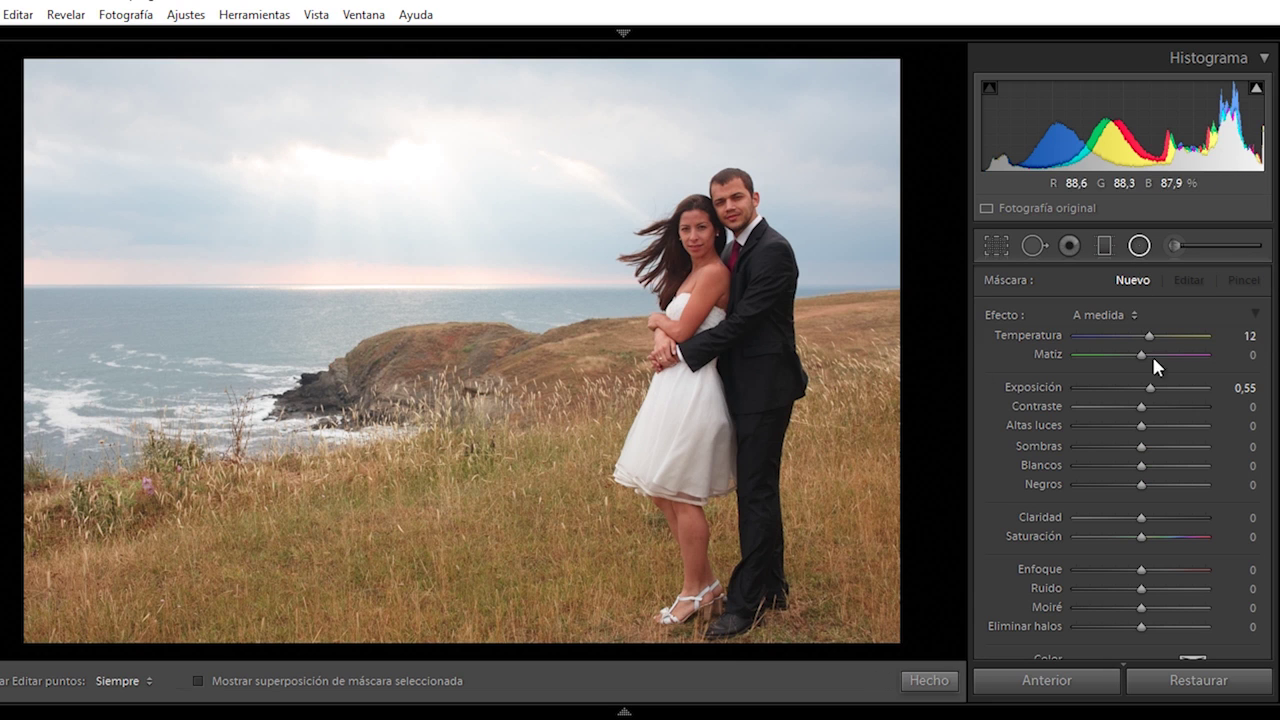
double_click(1146, 338)
mouse_move(720, 323)
mouse_down()
mouse_move(756, 455)
mouse_move(854, 566)
mouse_up()
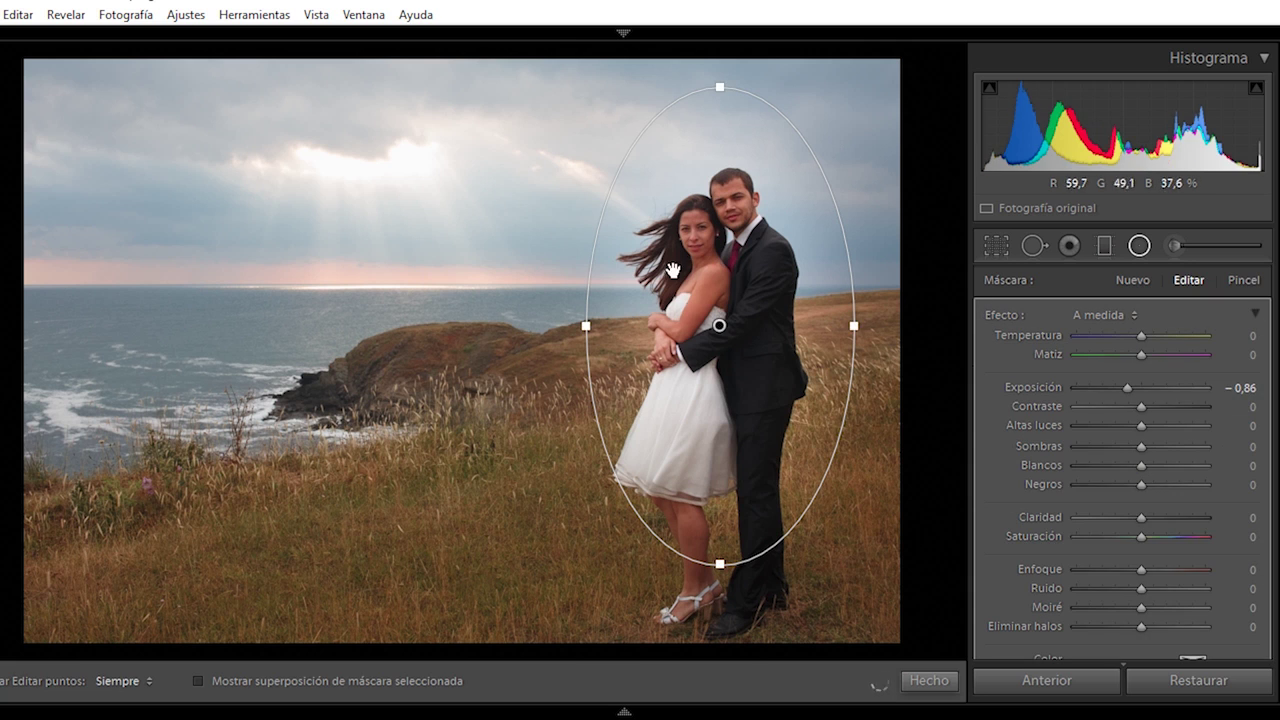
mouse_move(720, 330)
mouse_down()
mouse_move(724, 368)
mouse_move(732, 337)
mouse_up()
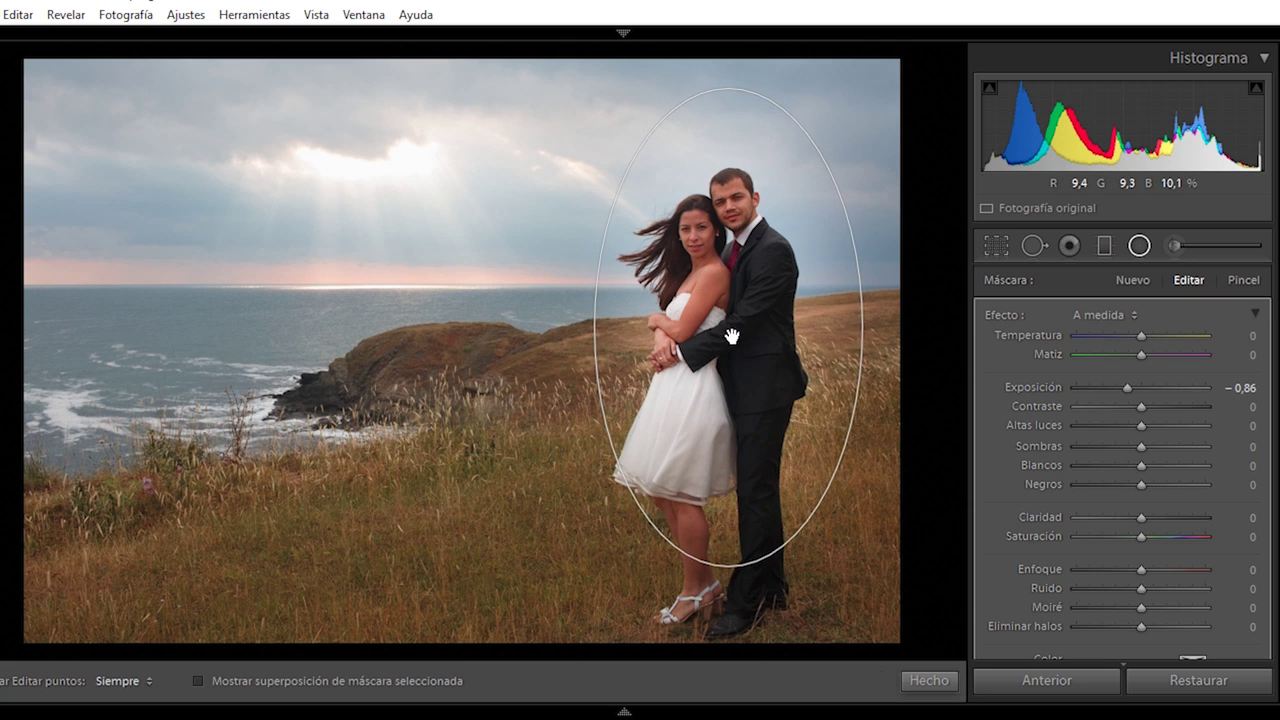
drag(728, 566, 730, 628)
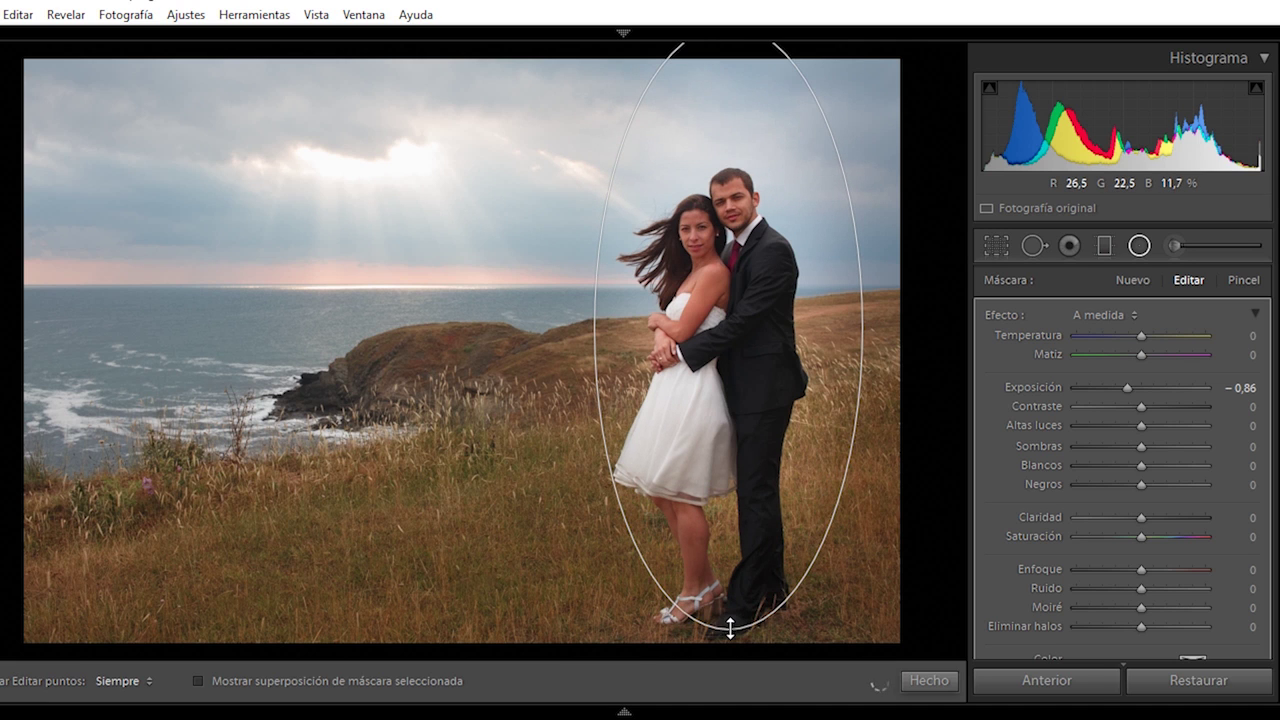
drag(729, 329, 718, 358)
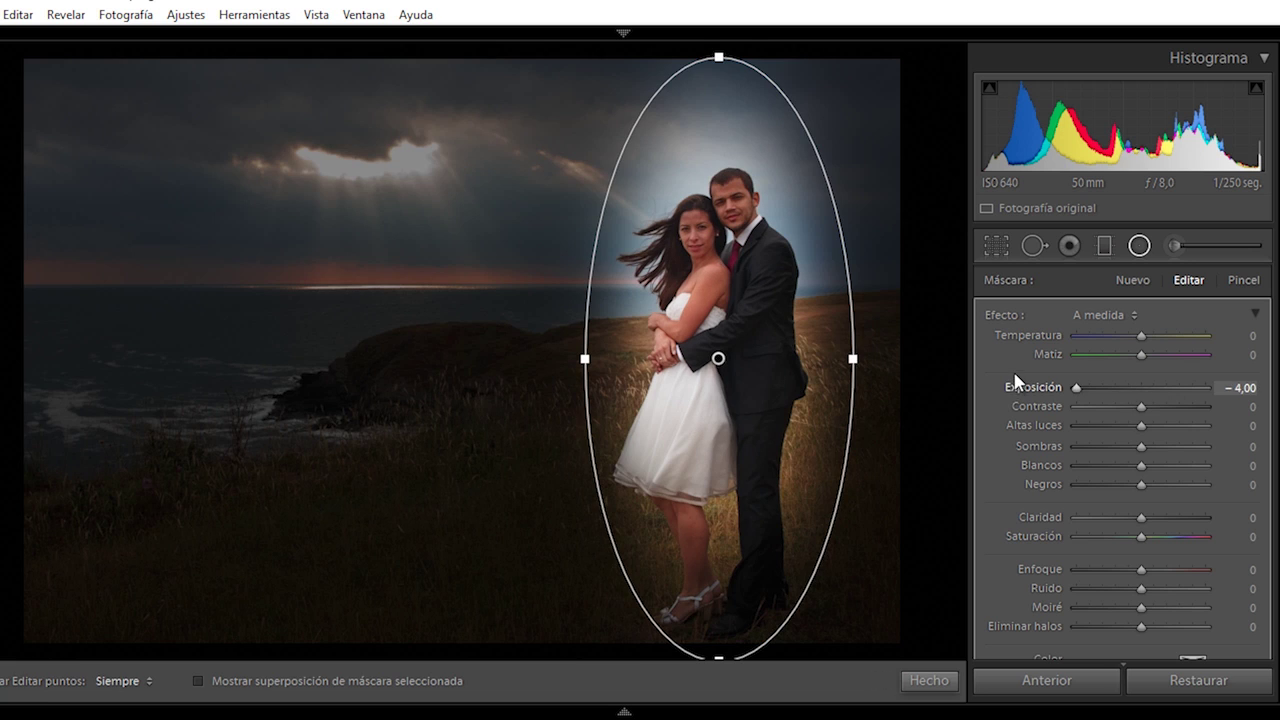
drag(1014, 380, 1012, 370)
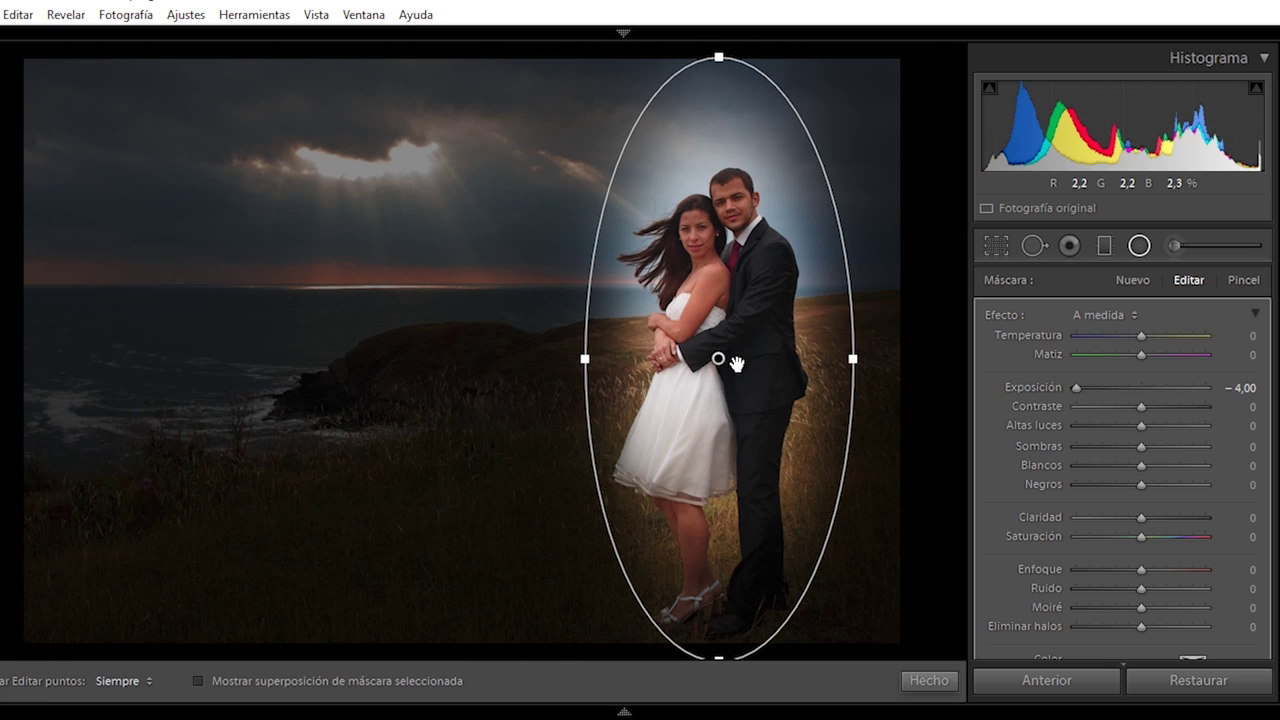
mouse_move(719, 359)
mouse_down()
mouse_move(718, 387)
mouse_move(718, 370)
mouse_up()
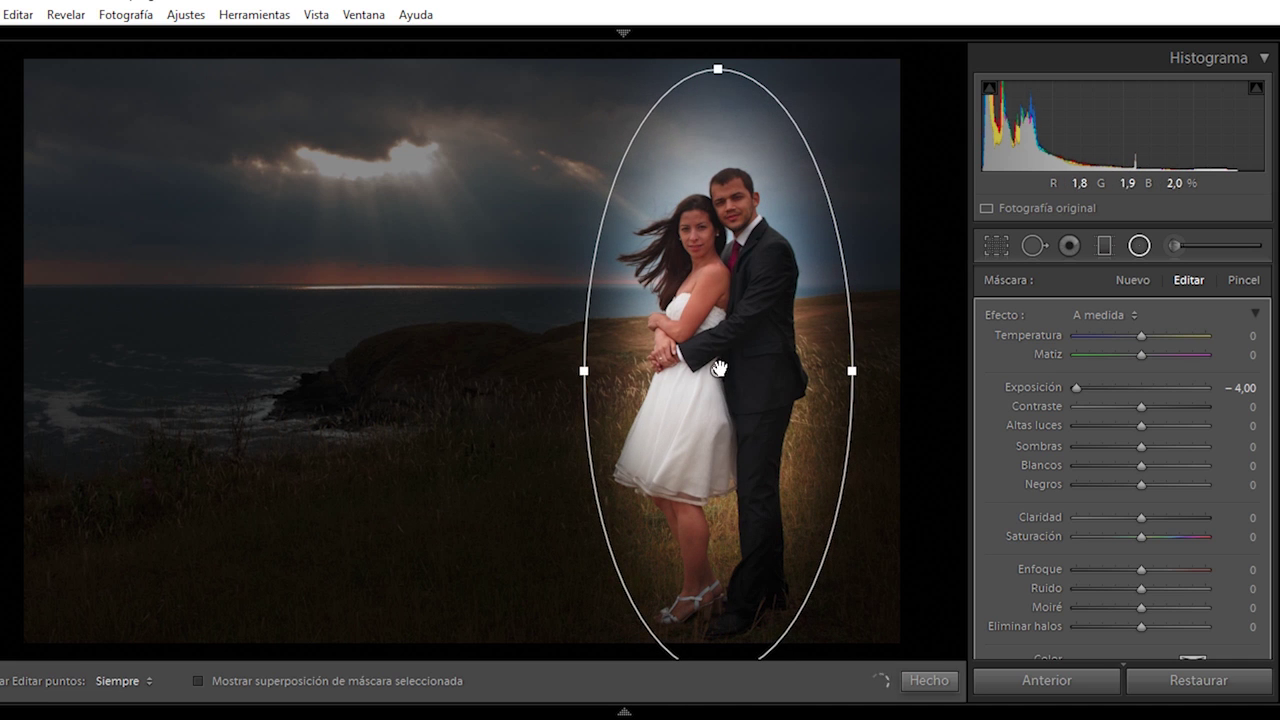
- Keep Invert Mask off, adjust the feather, and ease surrounding exposure to −1.23
scroll(1252, 370, down, 5)
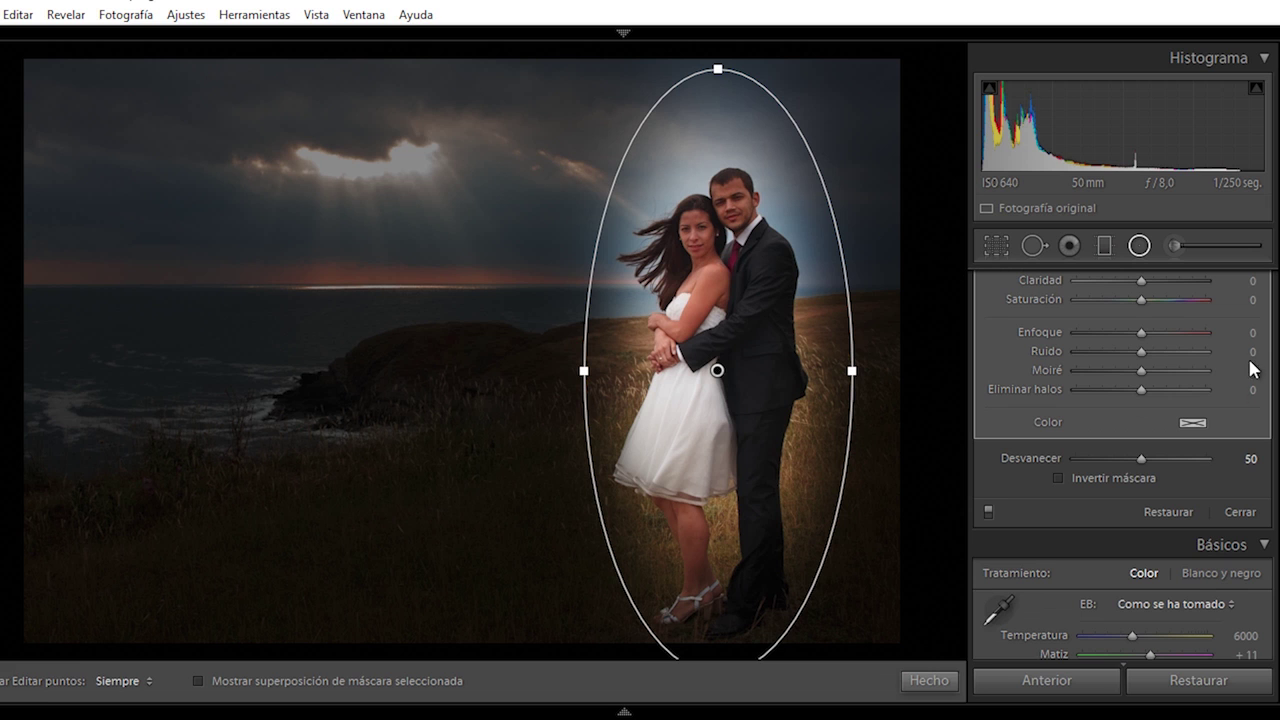
click(1095, 480)
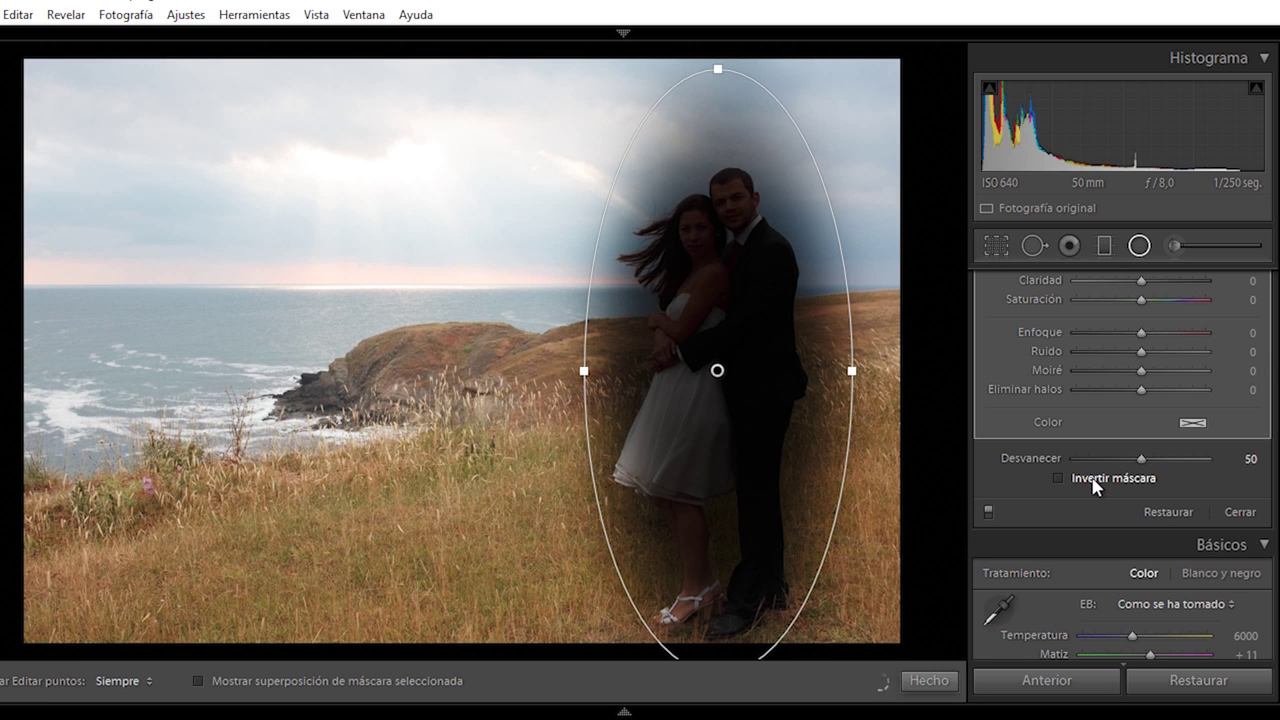
click(1093, 482)
mouse_move(1140, 458)
mouse_down()
mouse_move(1123, 459)
mouse_move(1160, 461)
mouse_up()
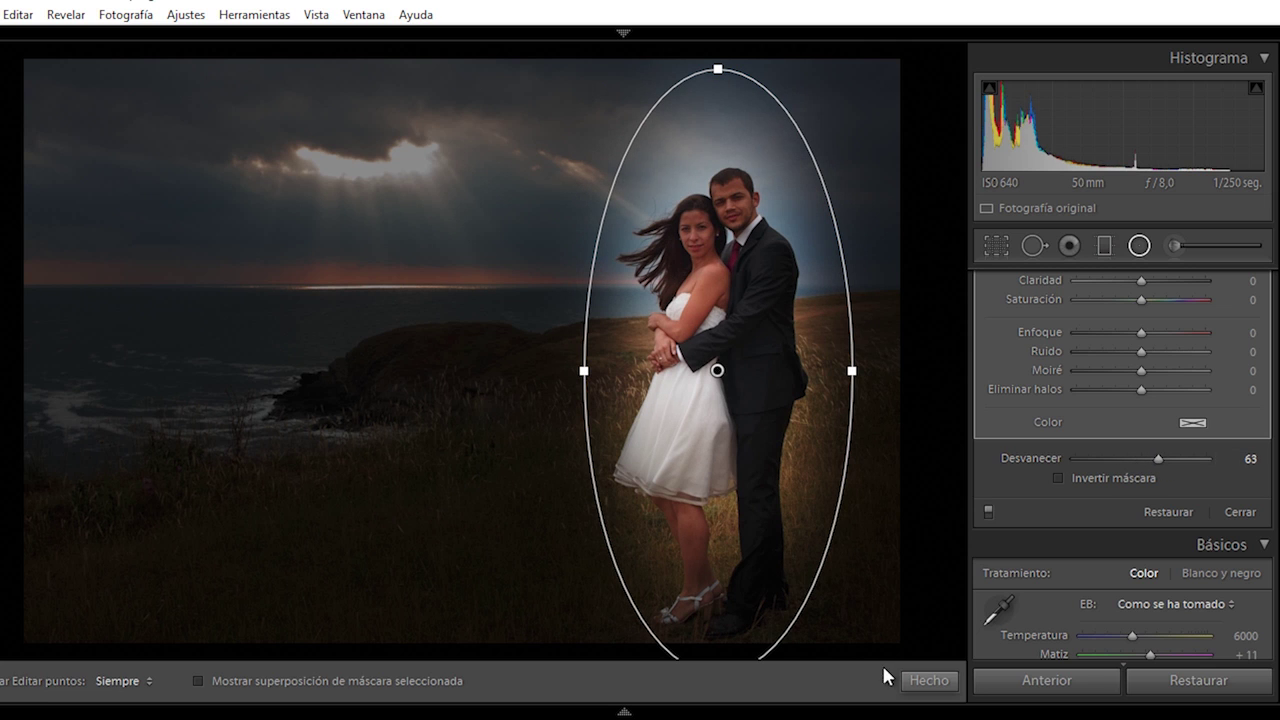
scroll(1122, 460, up, 5)
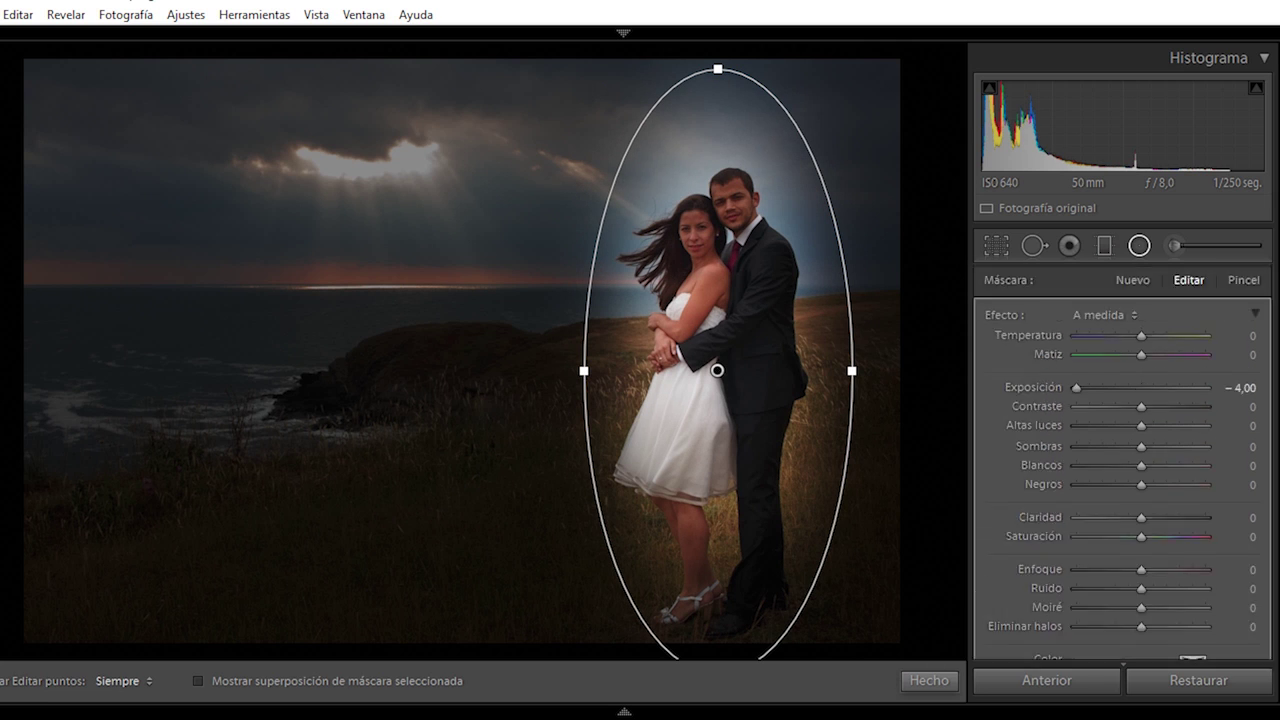
drag(1109, 388, 1118, 390)
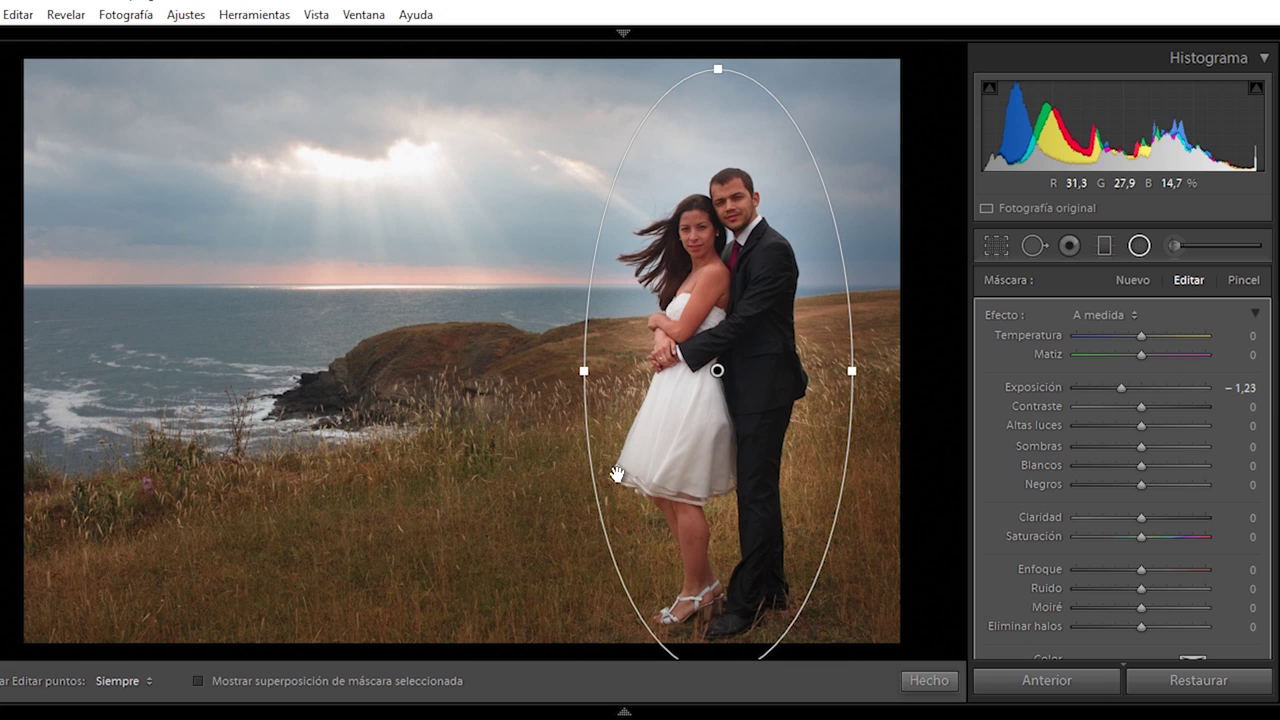
- Set global Highlights to −100, leaving the couple's radial filter highlights at 0
click(928, 682)
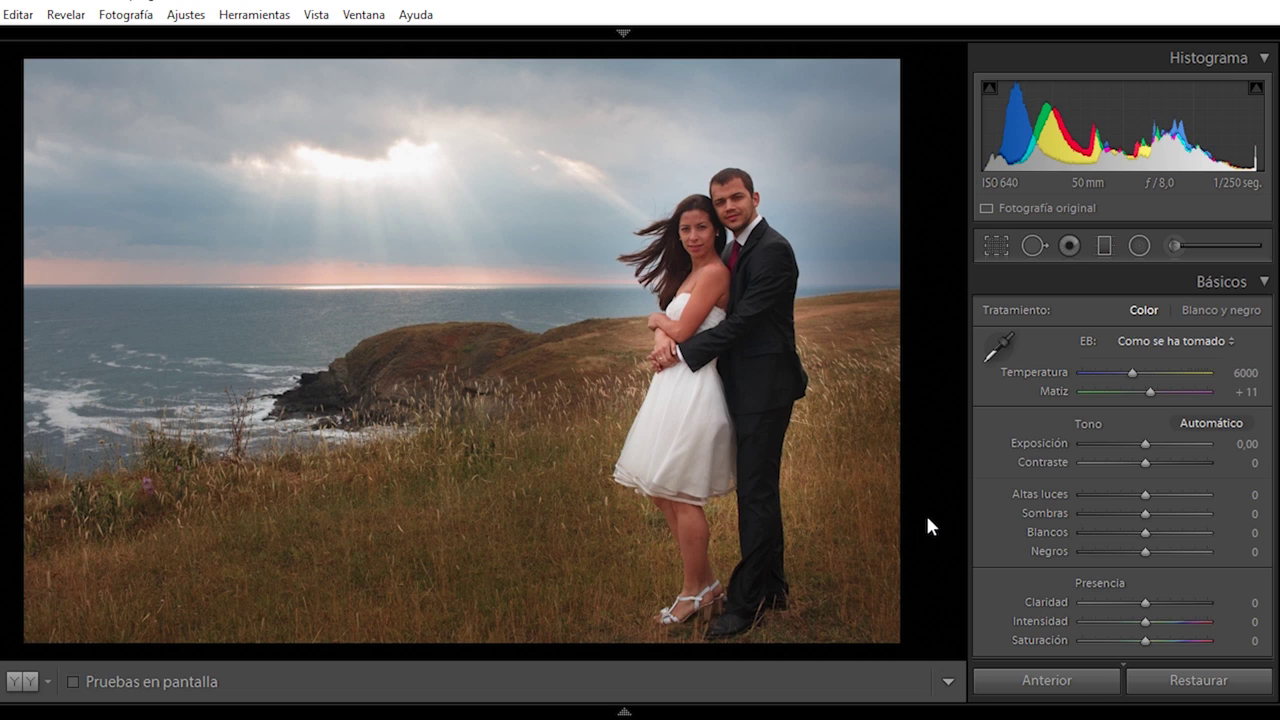
click(1079, 494)
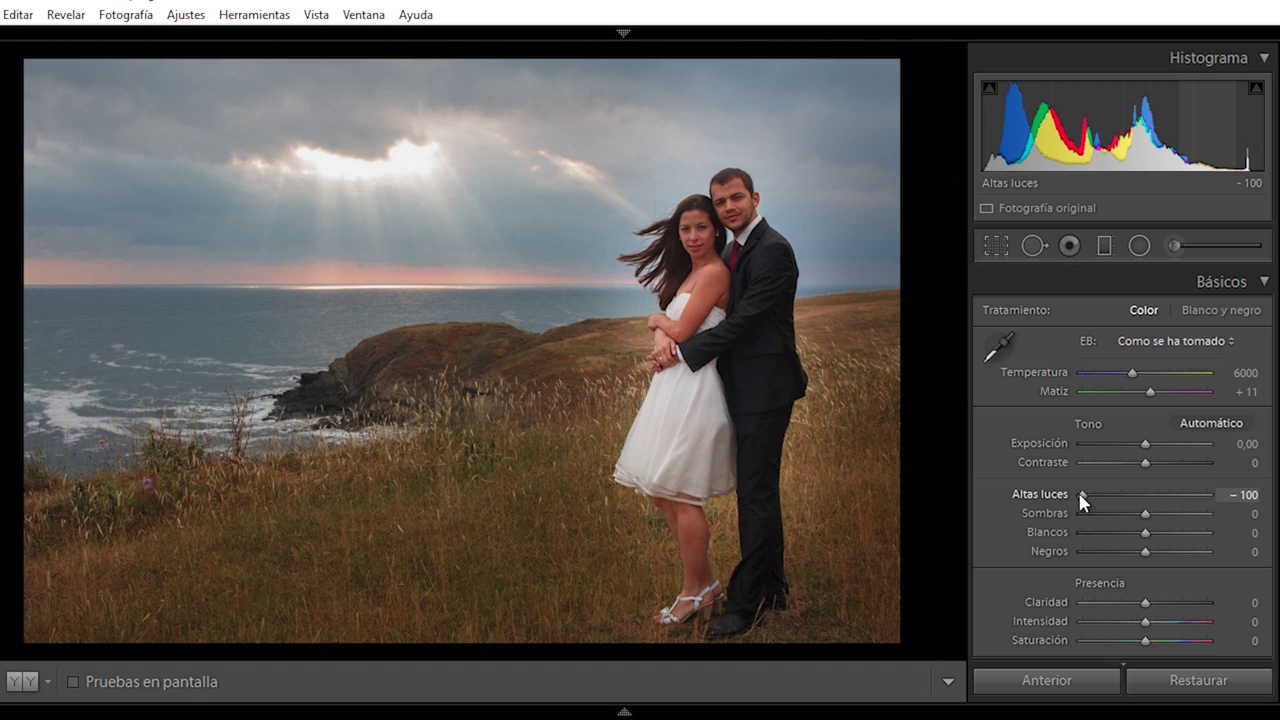
click(1139, 245)
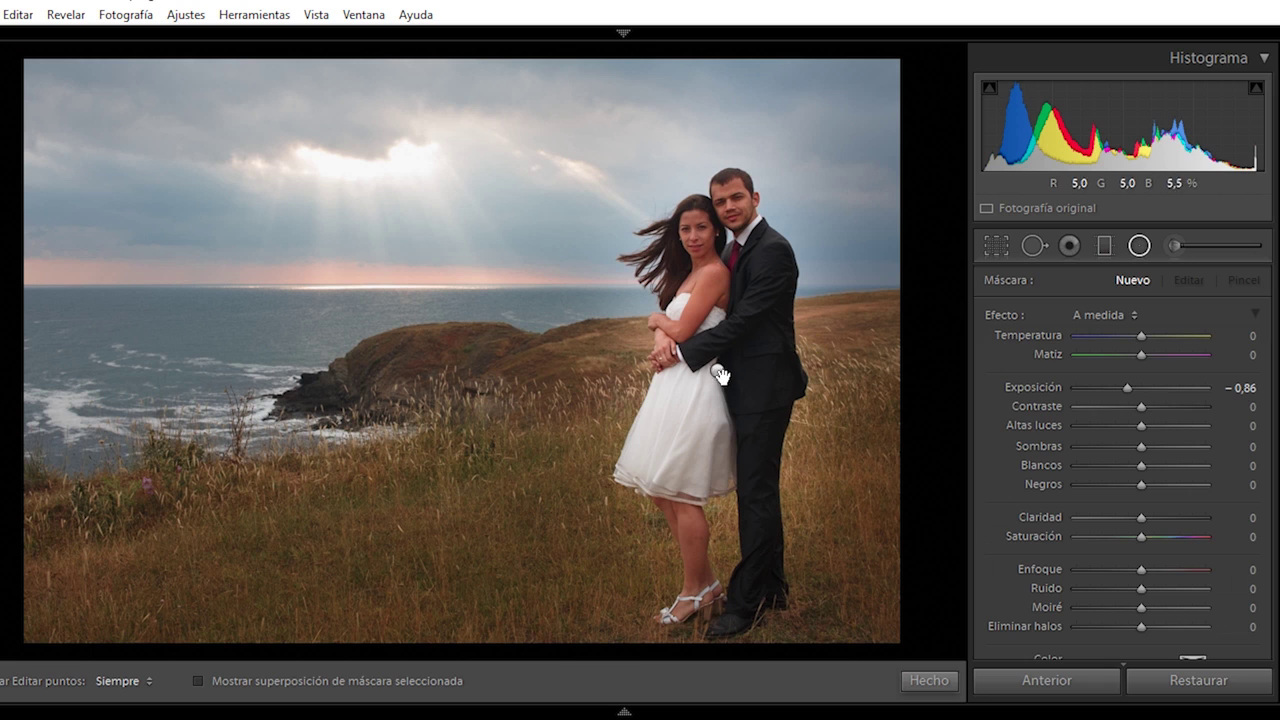
drag(720, 375, 851, 660)
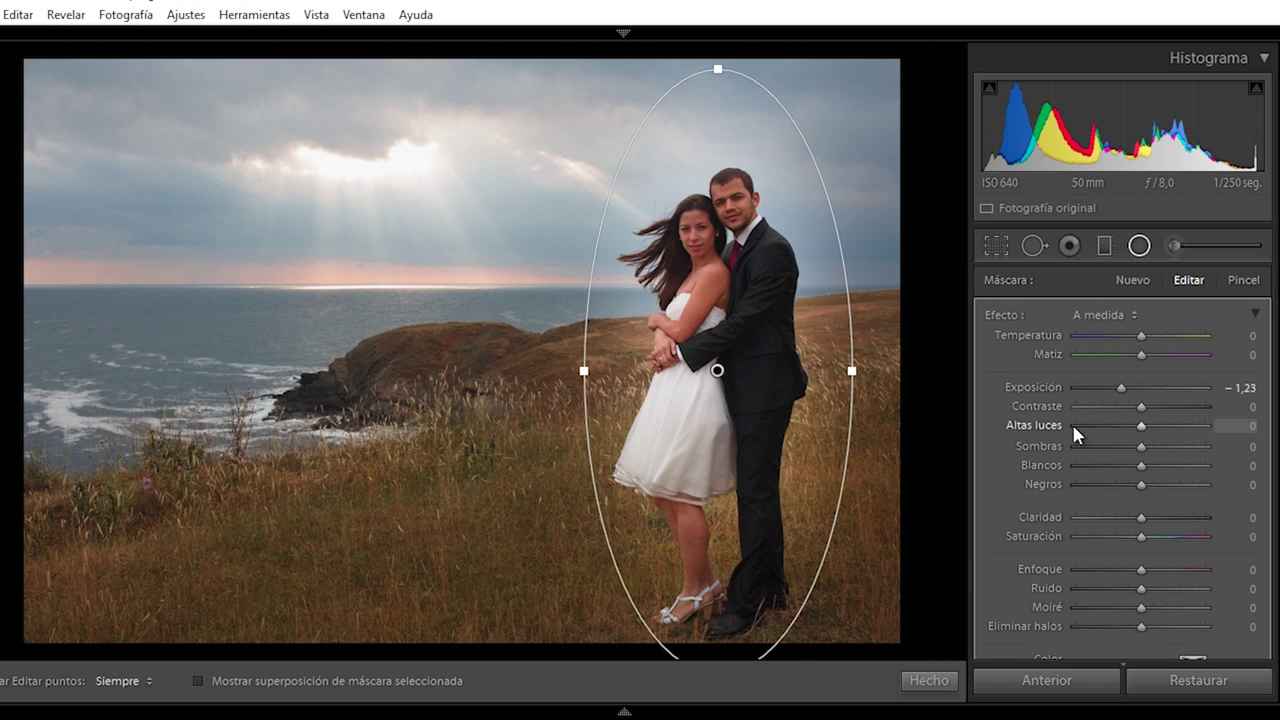
click(1075, 426)
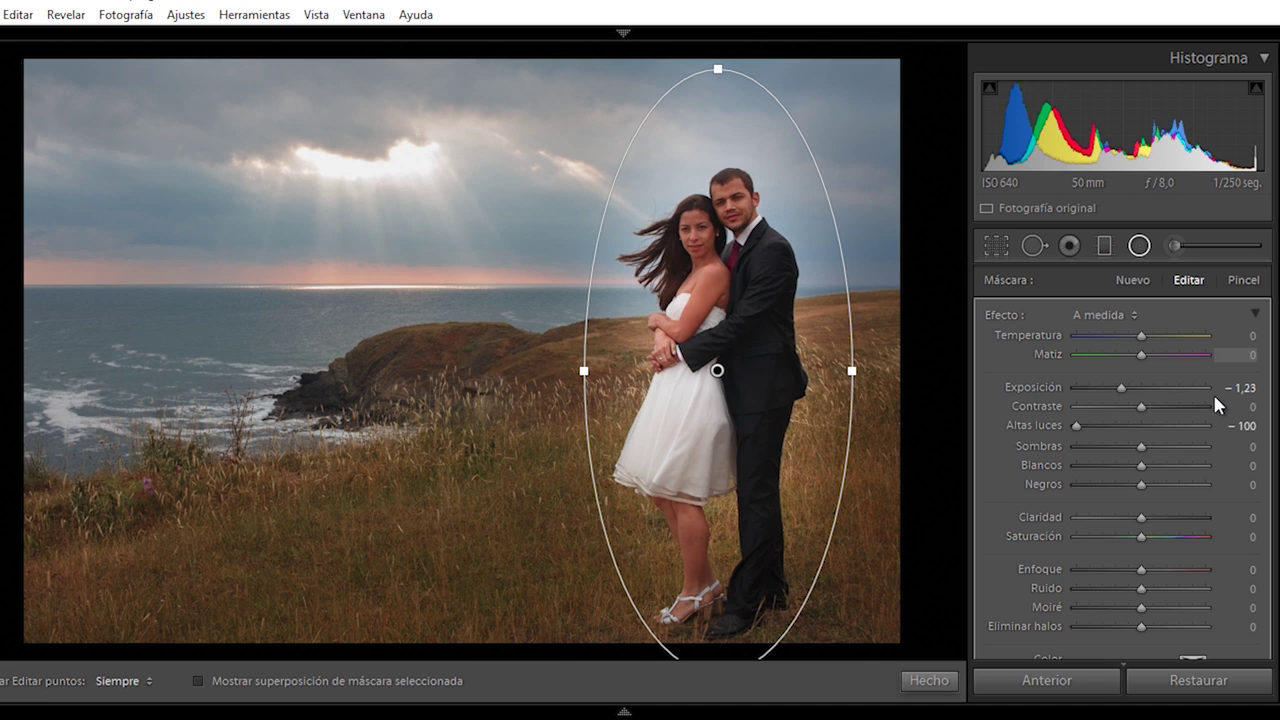
double_click(1074, 424)
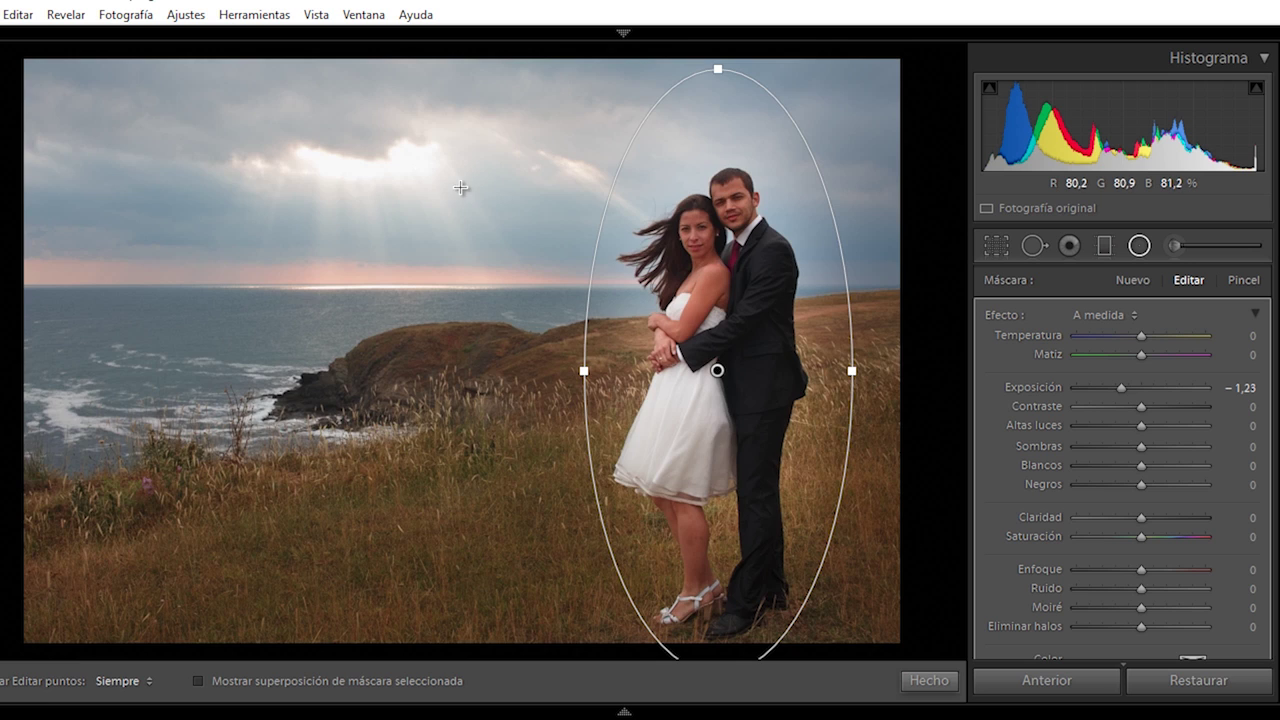
- Draw a second radial filter over the sky with highlights −89 and saturation 62
drag(464, 189, 122, 337)
drag(457, 186, 353, 213)
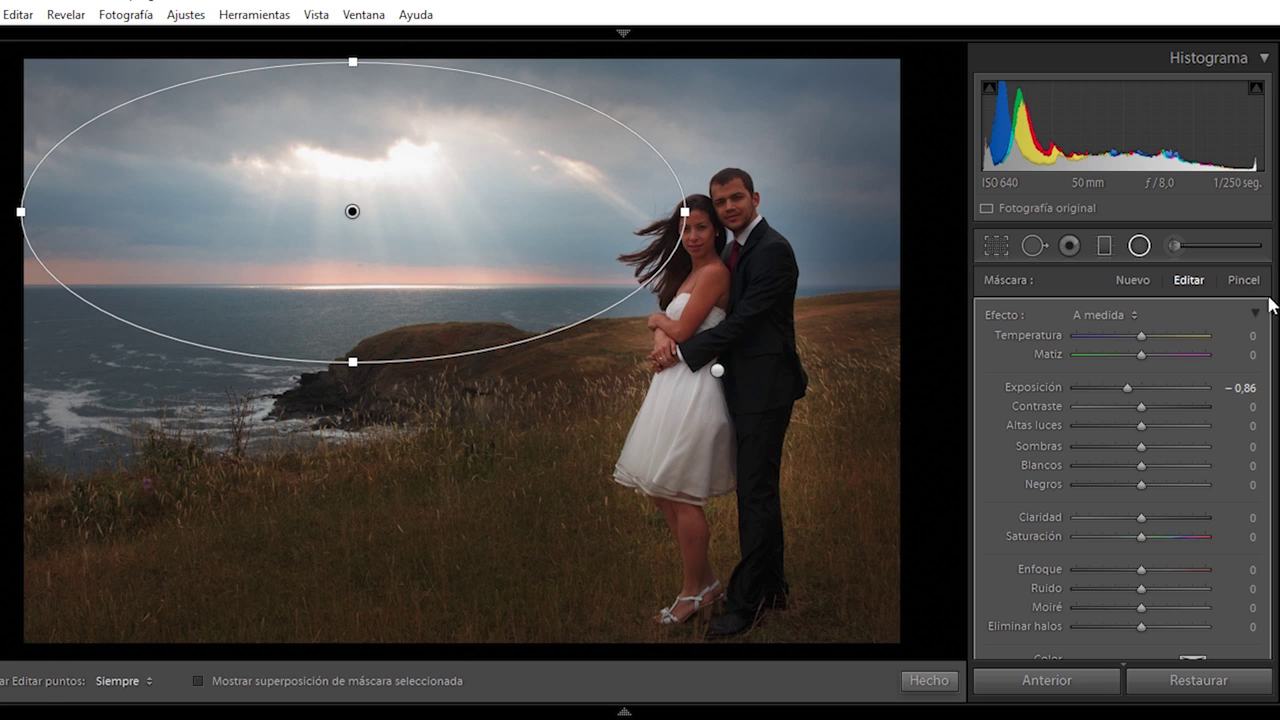
scroll(1128, 500, down, 3)
scroll(1128, 500, down, 2)
click(1122, 566)
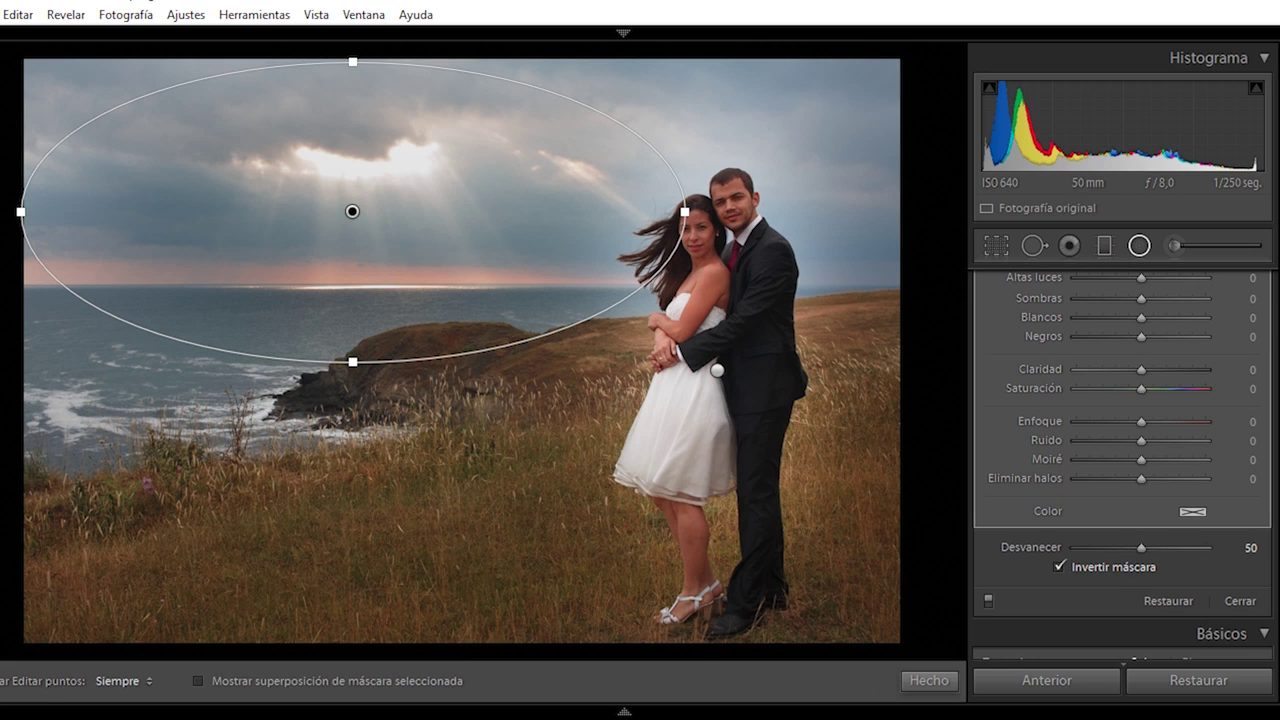
scroll(1122, 450, up, 3)
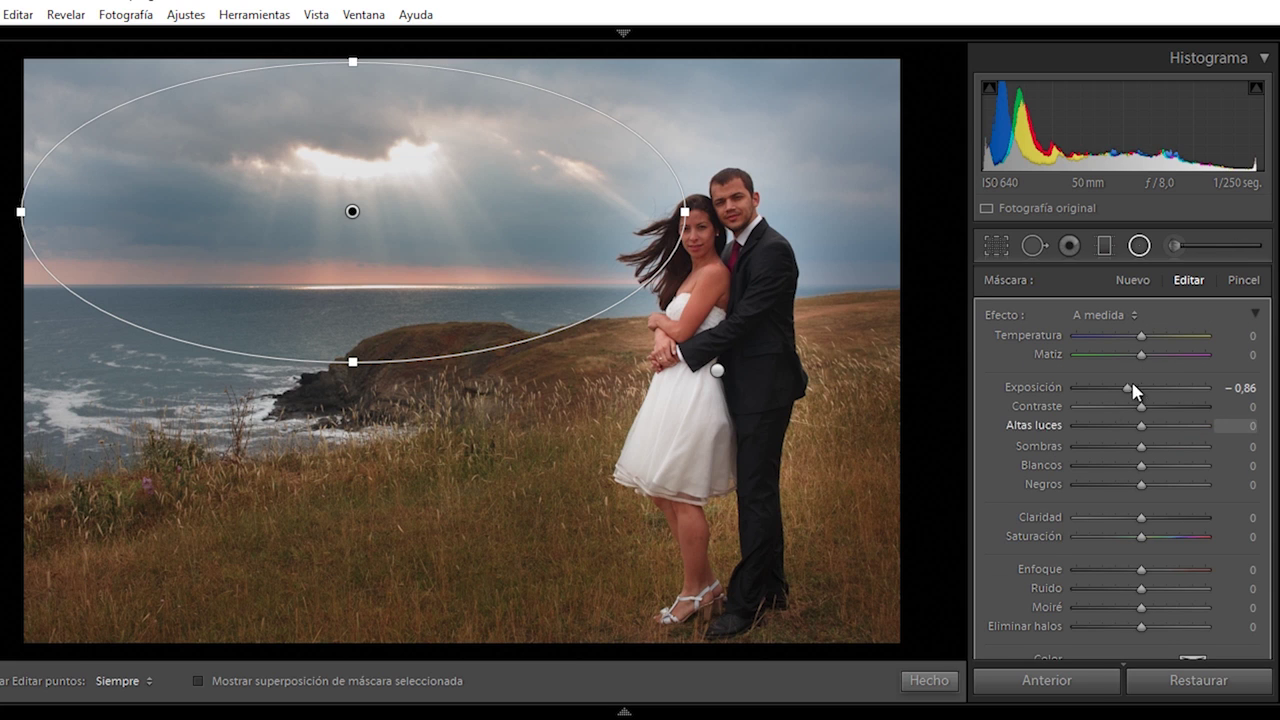
click(1085, 426)
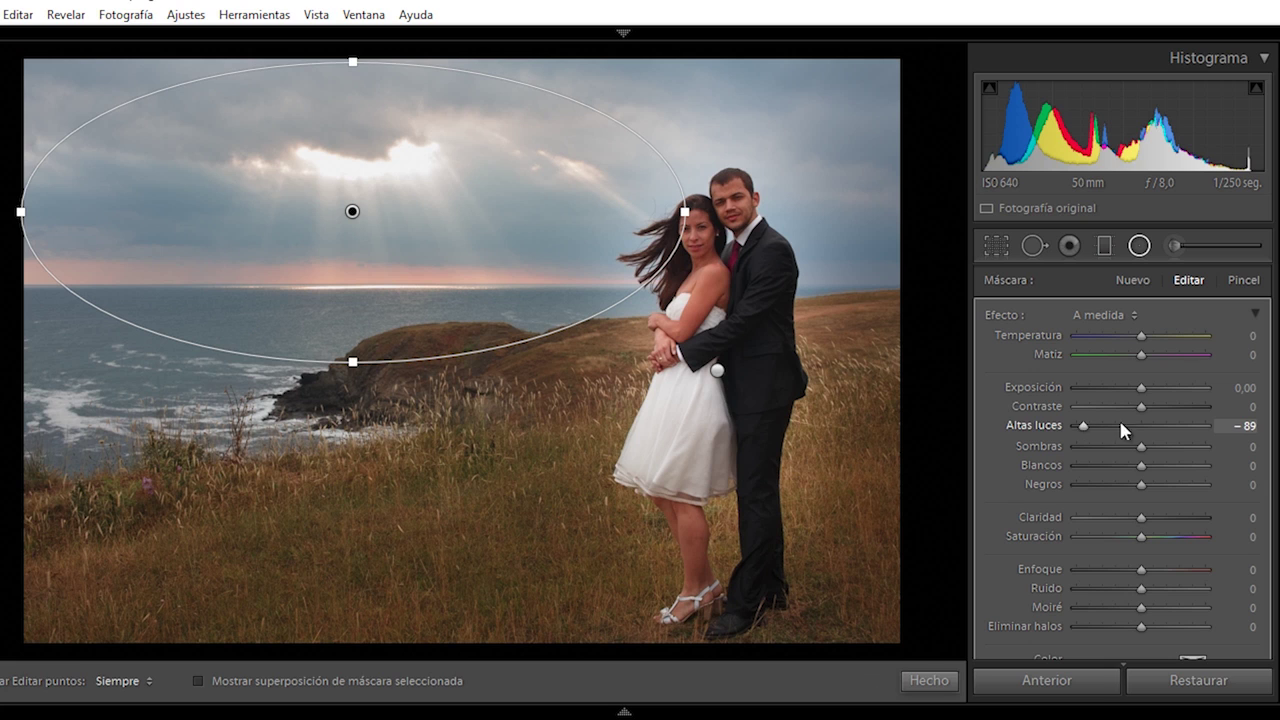
click(1181, 538)
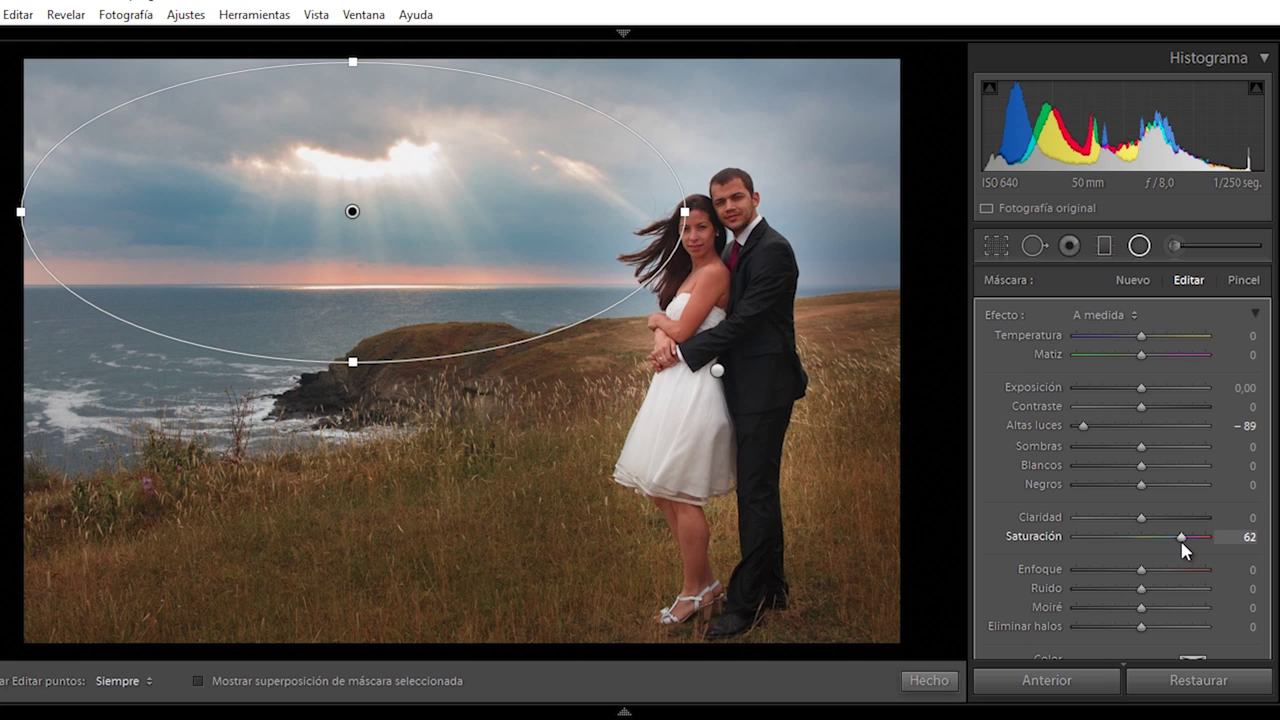
- Enlarge and reposition the sky oval over the clouds left of the couple
drag(20, 212, 0, 212)
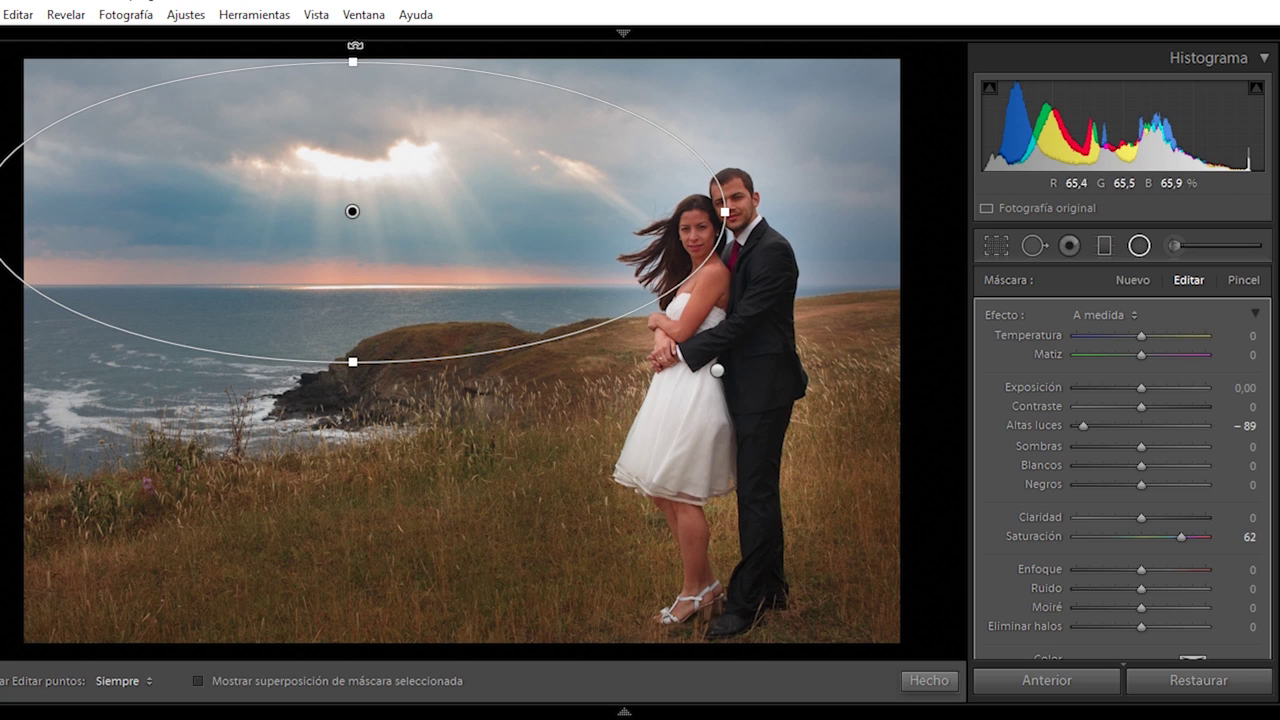
drag(355, 45, 355, 28)
drag(350, 212, 298, 183)
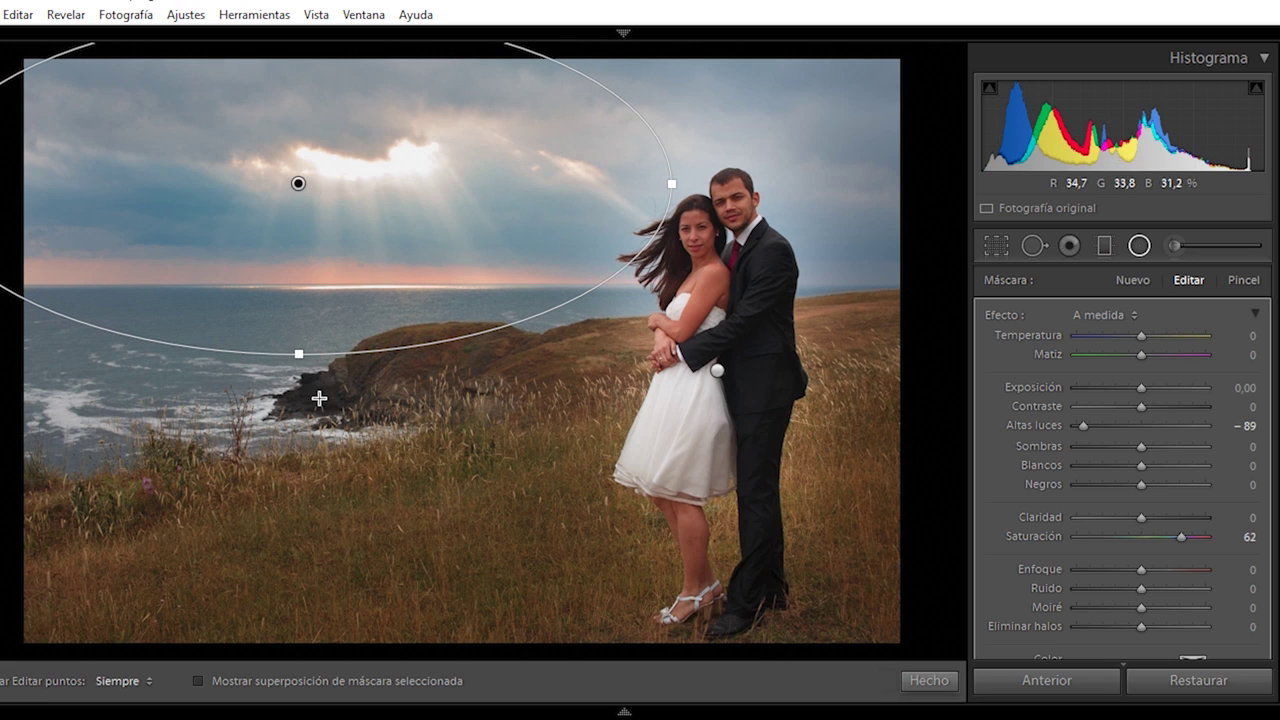
drag(299, 354, 297, 425)
mouse_move(294, 191)
mouse_down()
mouse_move(294, 206)
mouse_move(272, 206)
mouse_move(299, 225)
mouse_up()
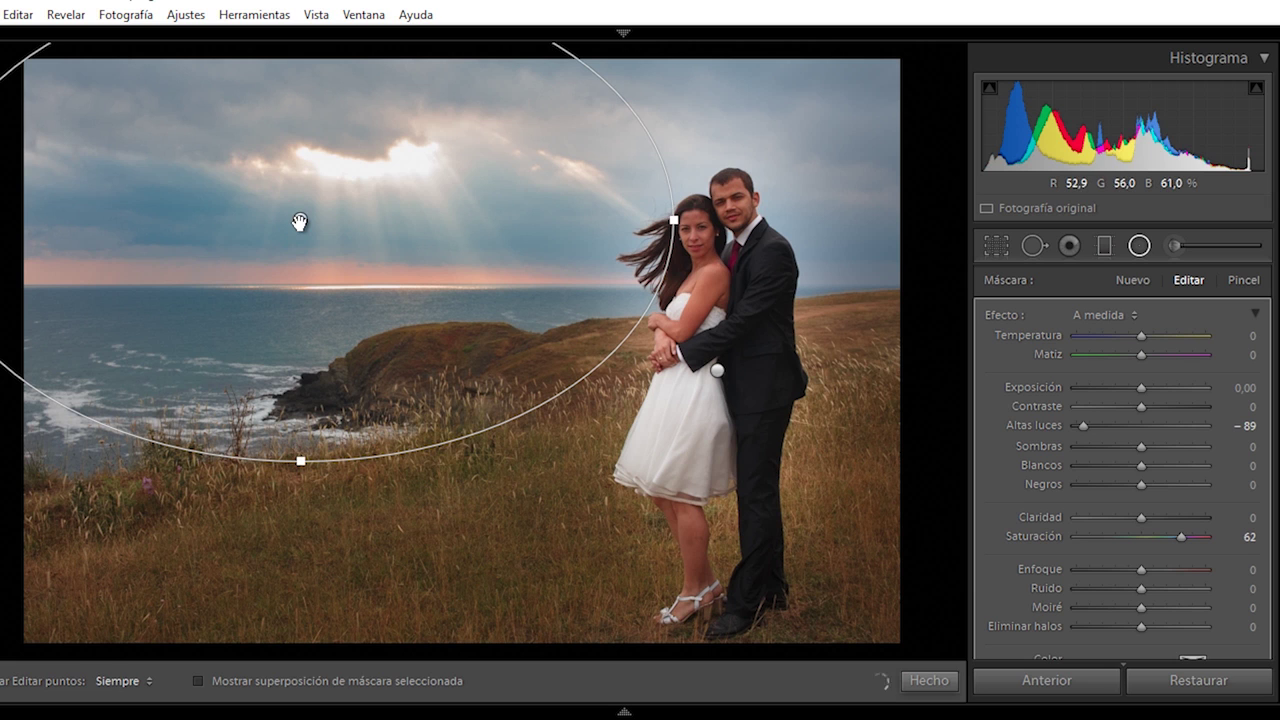
drag(300, 222, 327, 227)
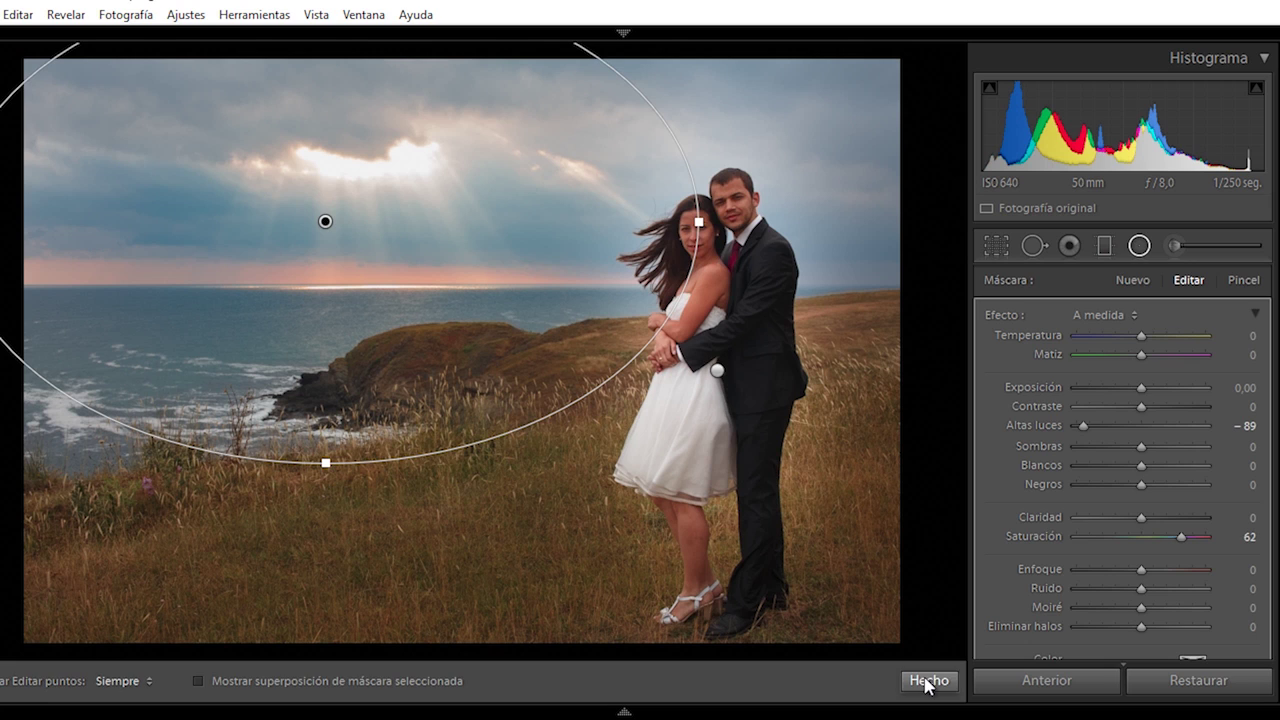
click(928, 682)
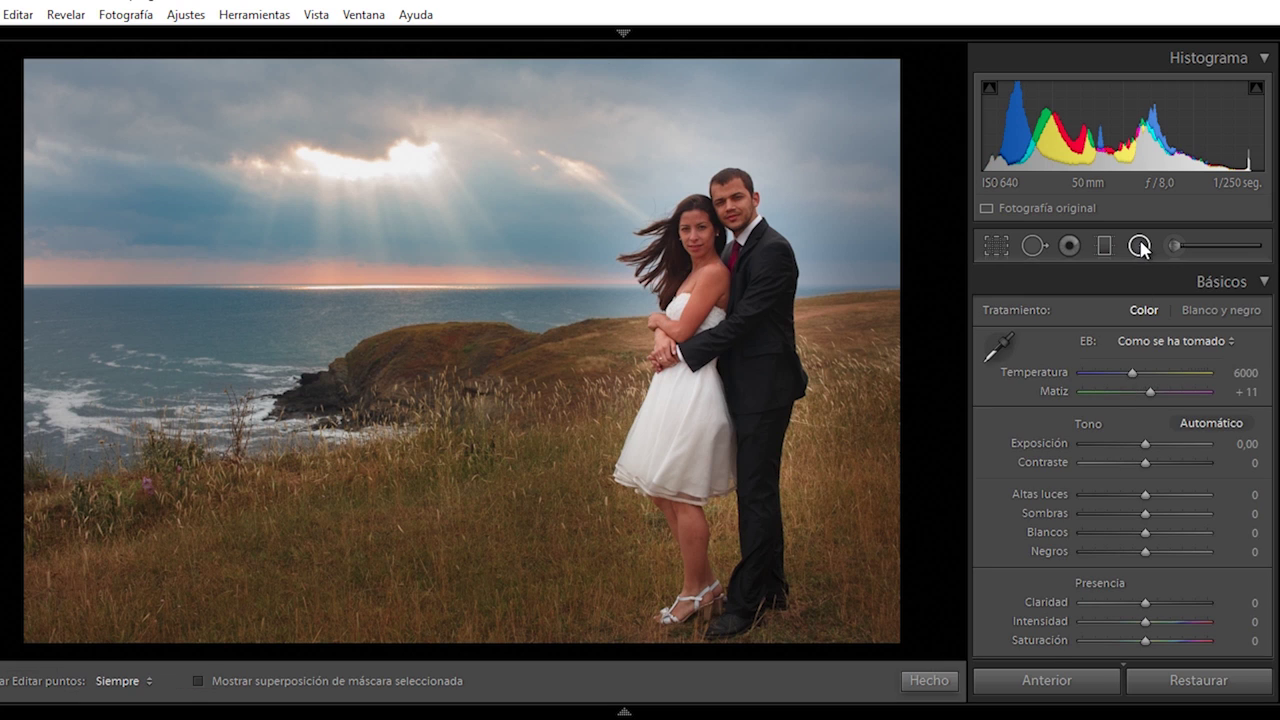
- Ease the couple's radial filter exposure to −0.43
click(1140, 247)
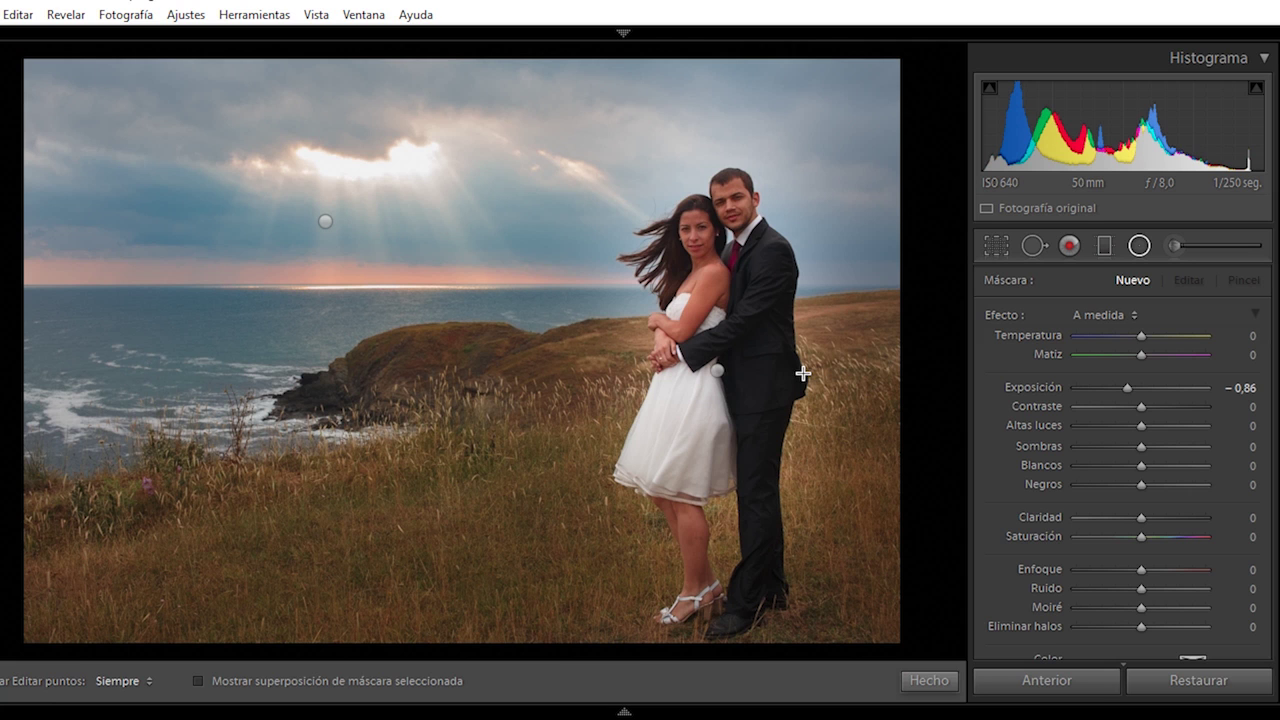
click(717, 370)
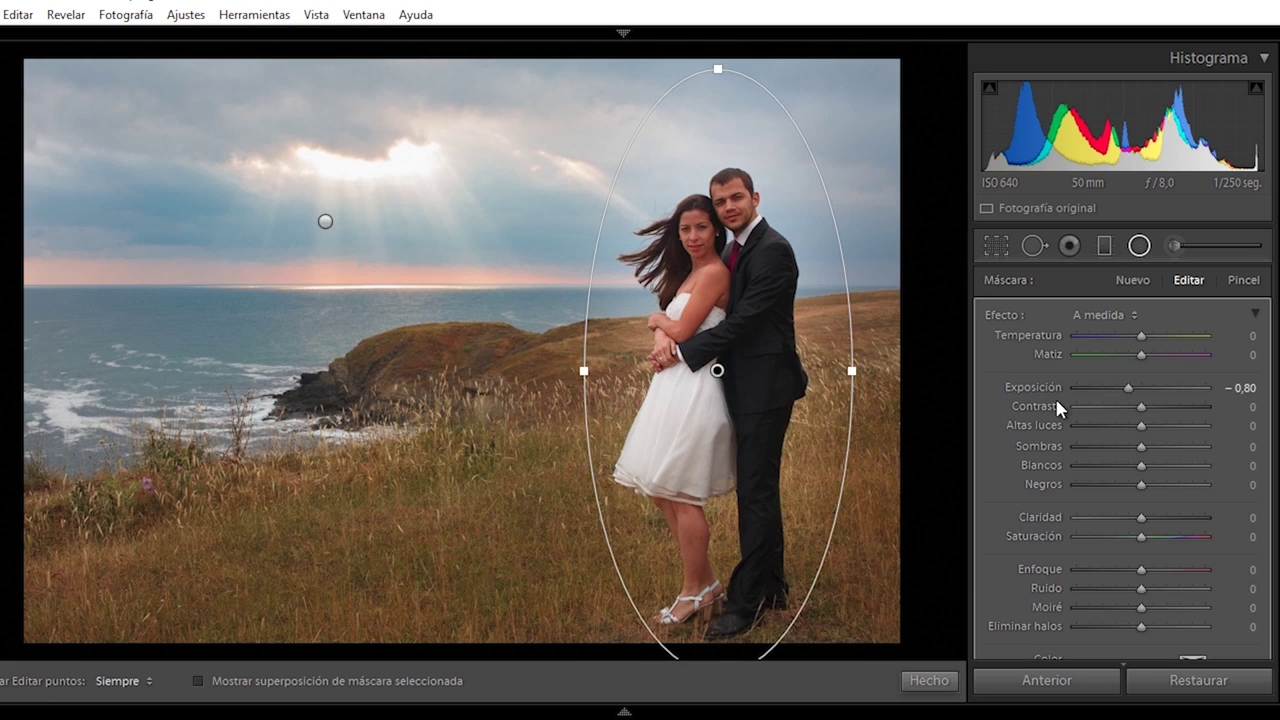
drag(1133, 389, 1131, 390)
click(929, 680)
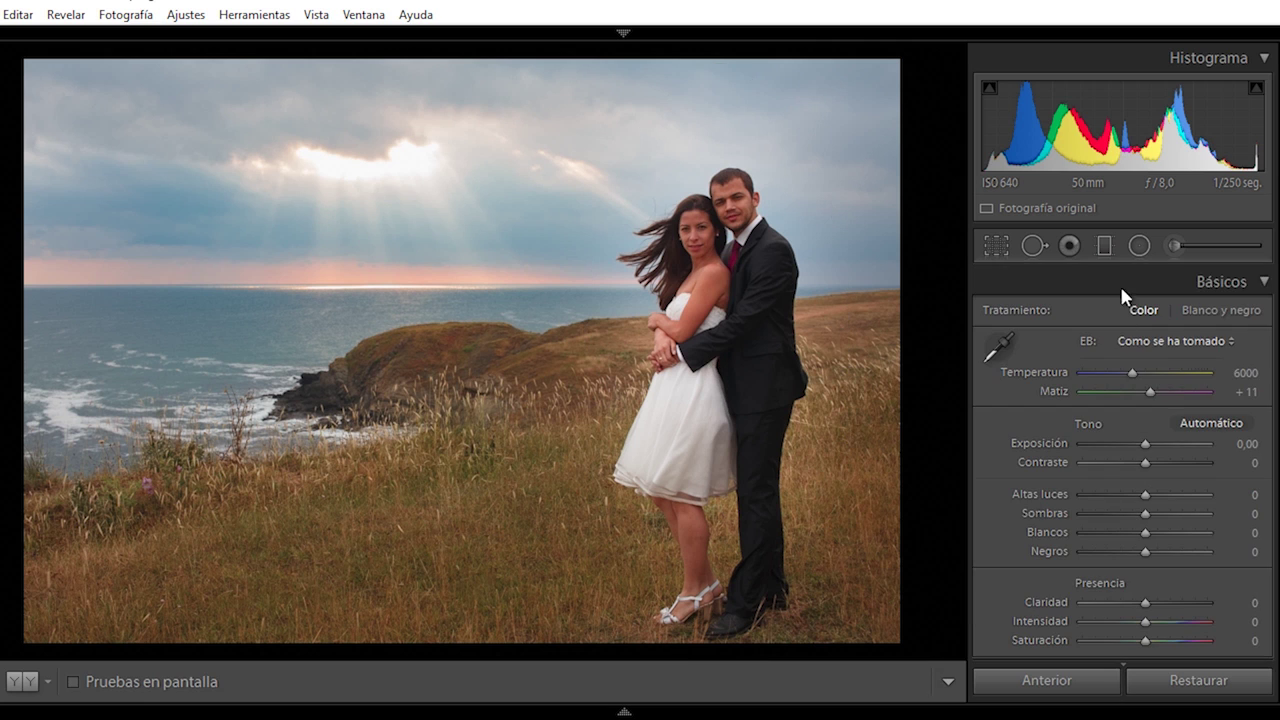
- Add a graduated filter with exposure 0.43 diagonally across the grassy foreground
click(1108, 245)
click(1148, 387)
mouse_move(500, 457)
mouse_down()
mouse_move(462, 401)
mouse_move(450, 289)
mouse_up()
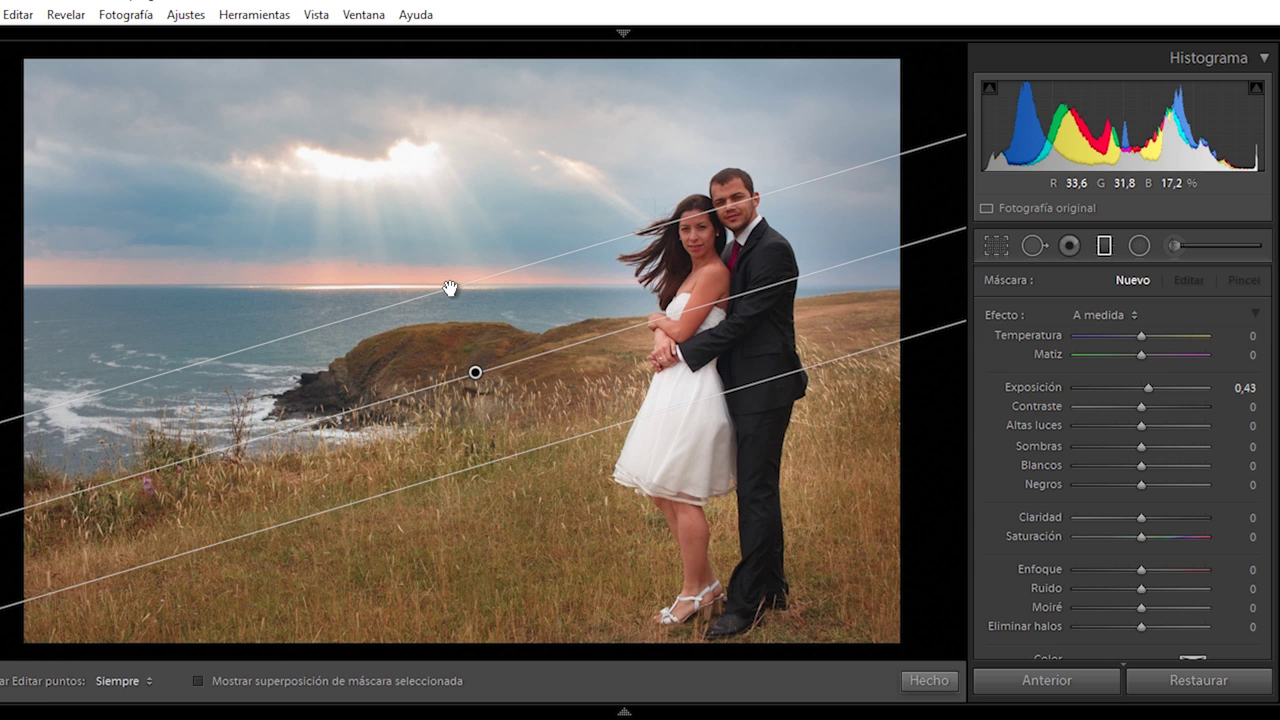
drag(534, 449, 605, 529)
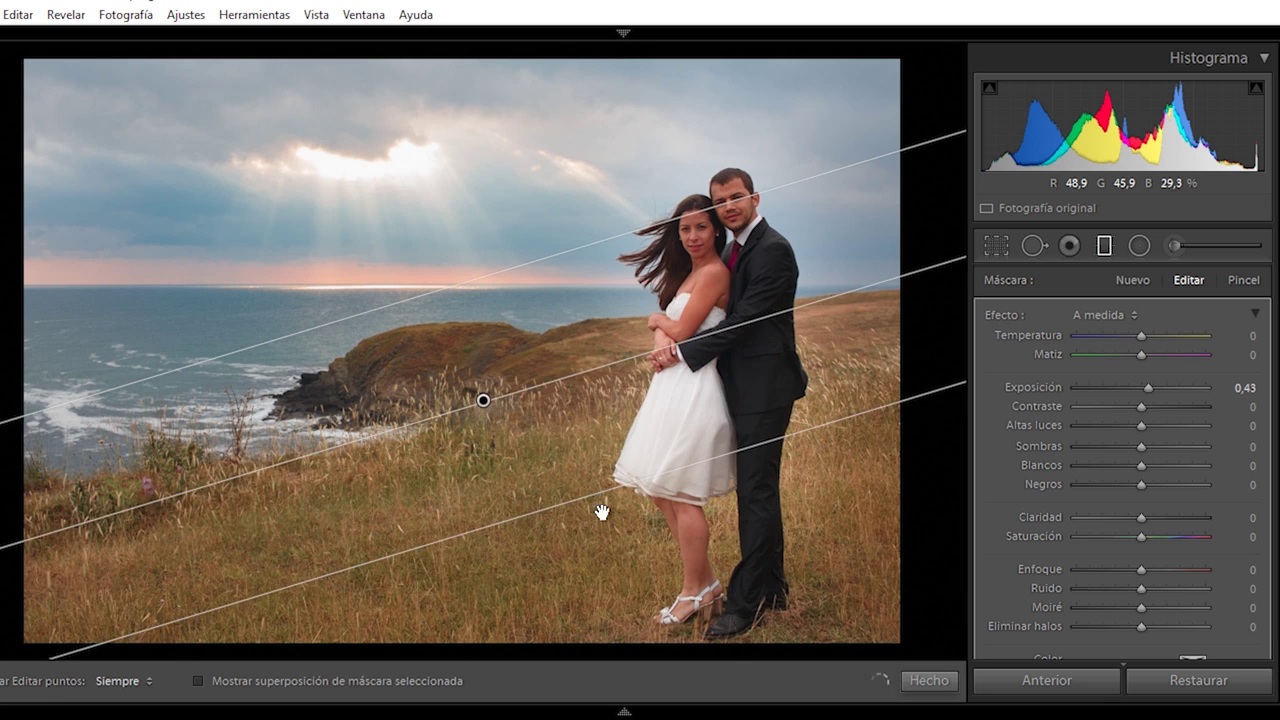
click(940, 682)
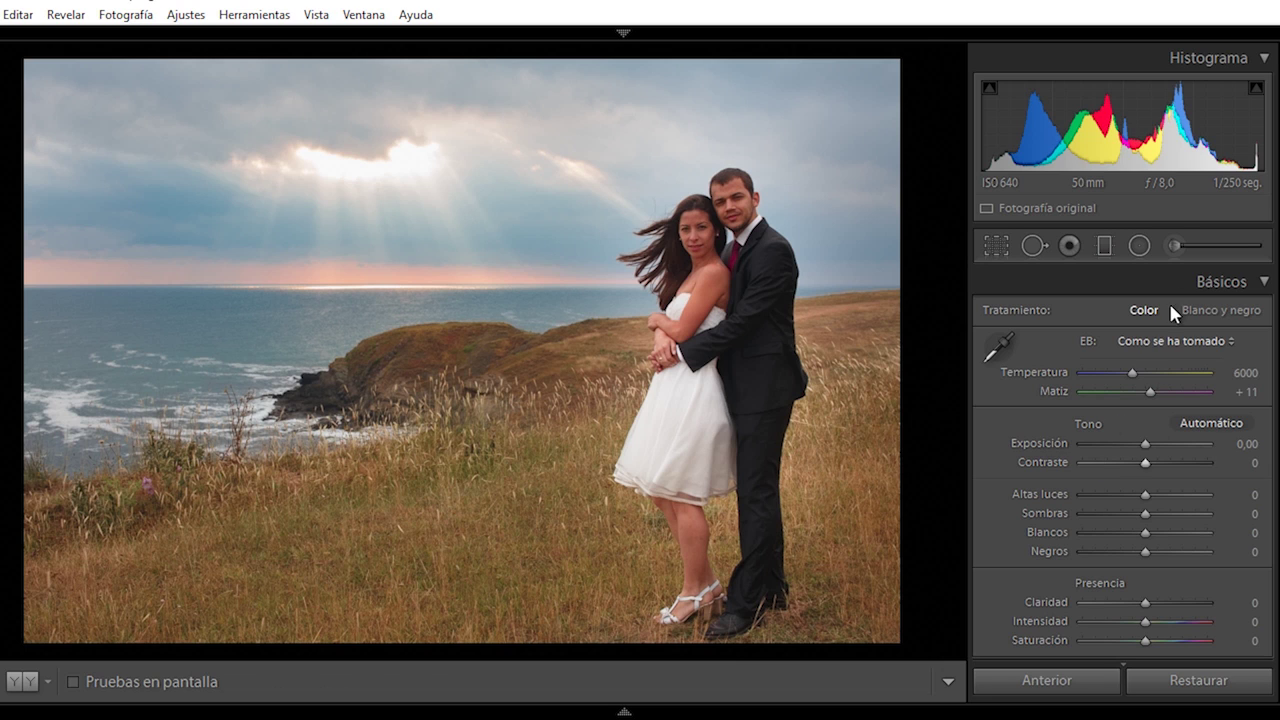
- Set Shadows to +29 and Vibrance to +33, keeping Temperature at 6000
click(1133, 374)
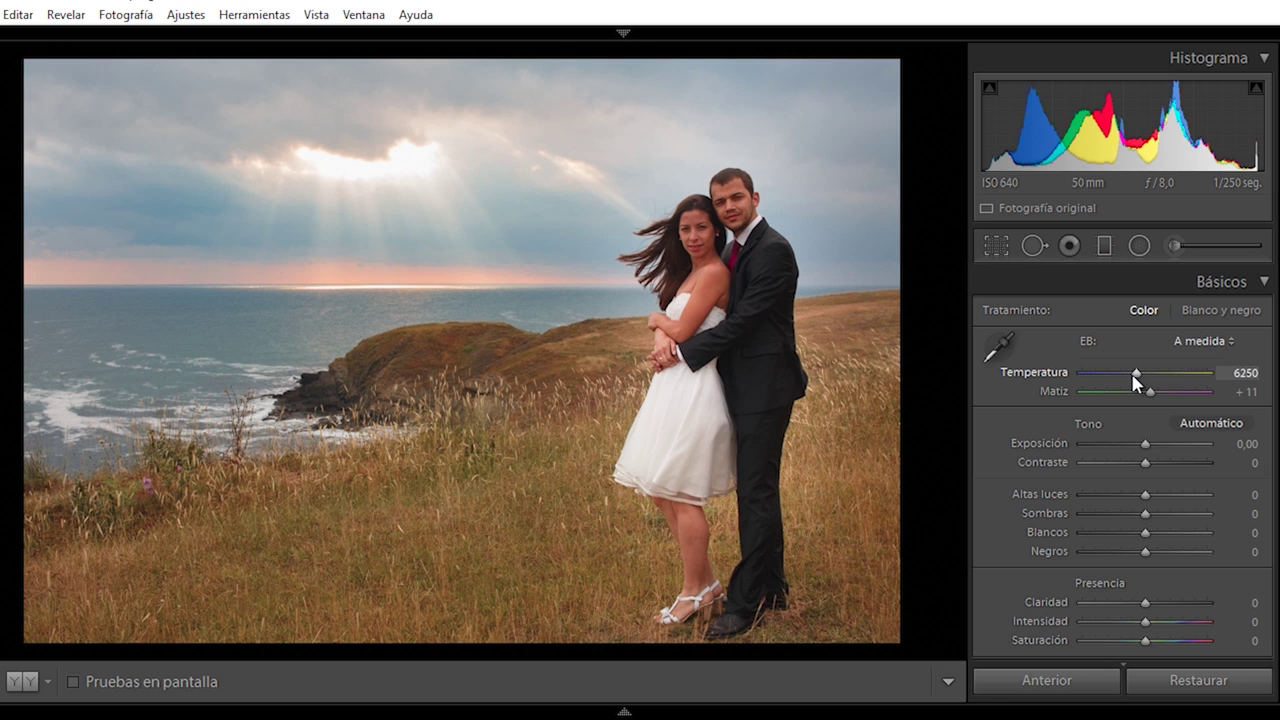
click(1163, 516)
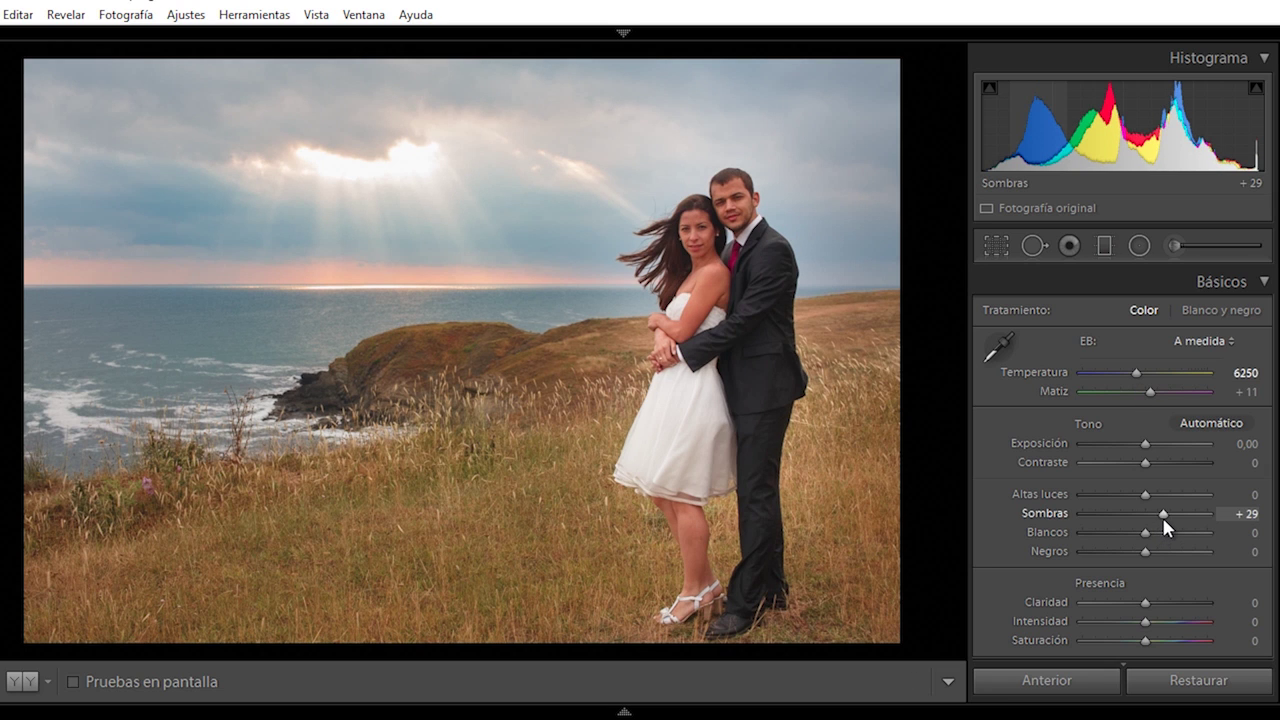
click(1172, 621)
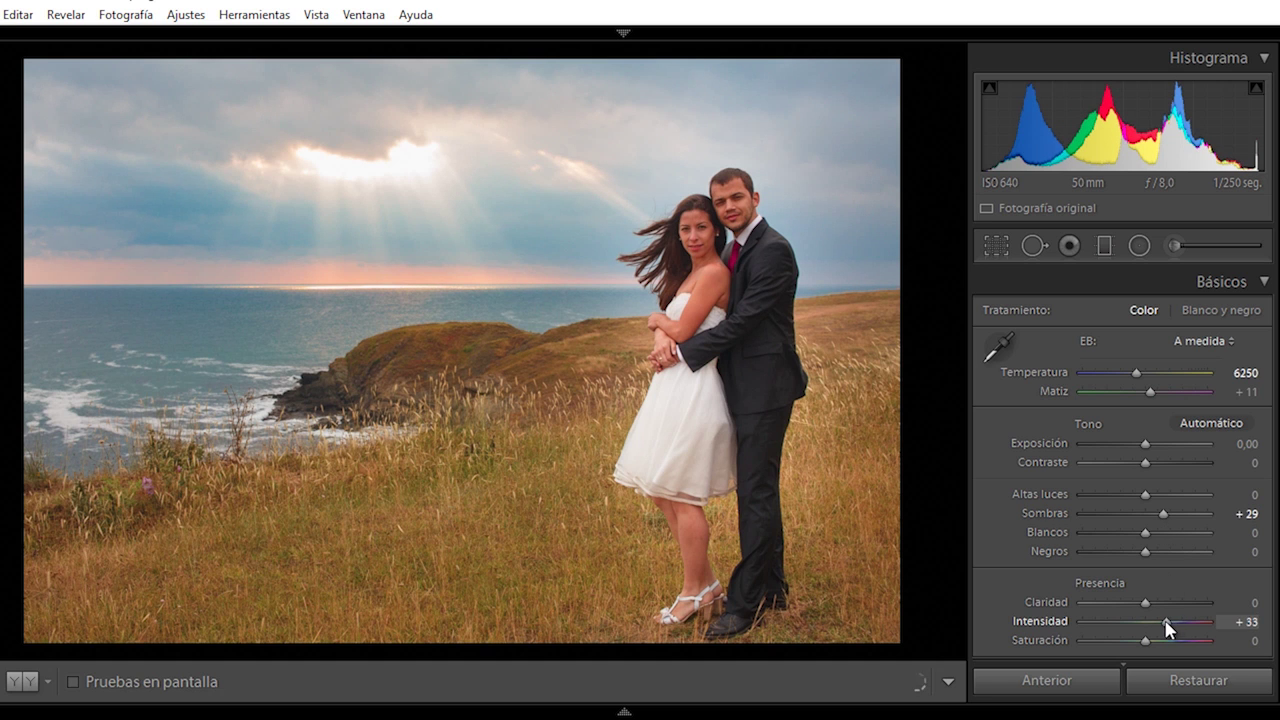
mouse_move(1168, 628)
mouse_down()
mouse_move(1226, 638)
mouse_move(1171, 622)
mouse_up()
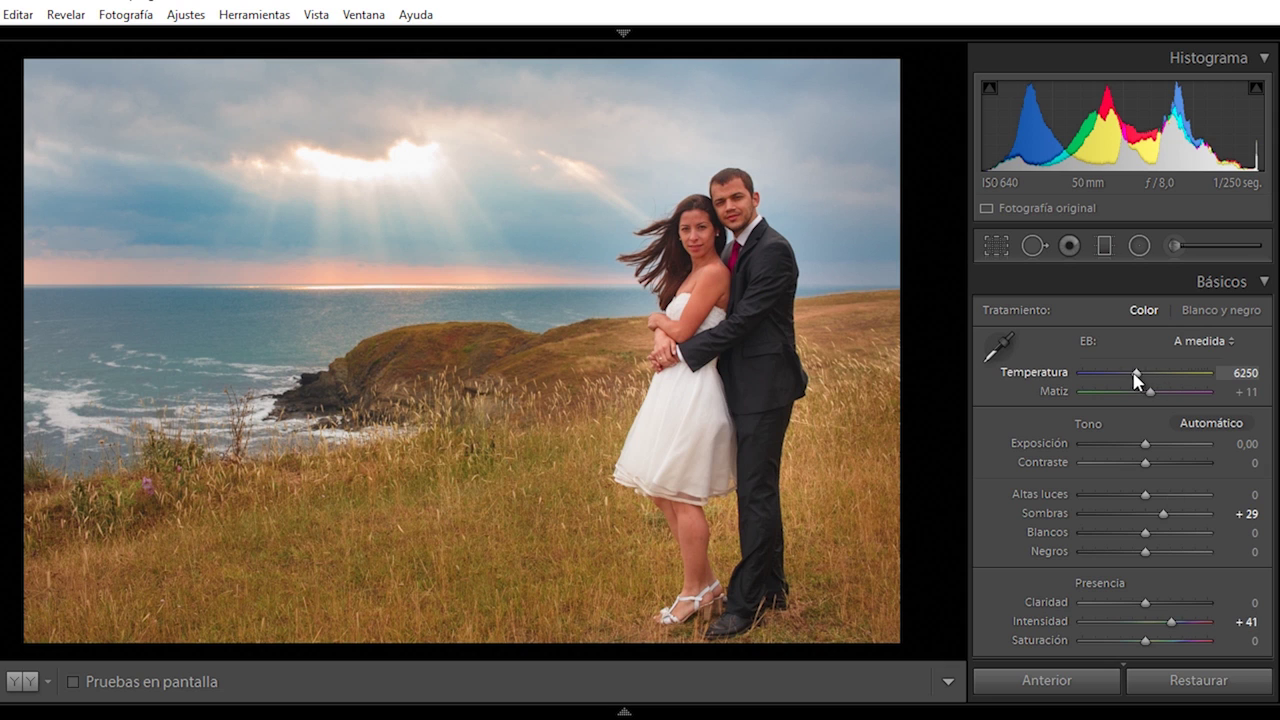
drag(1136, 376, 1134, 379)
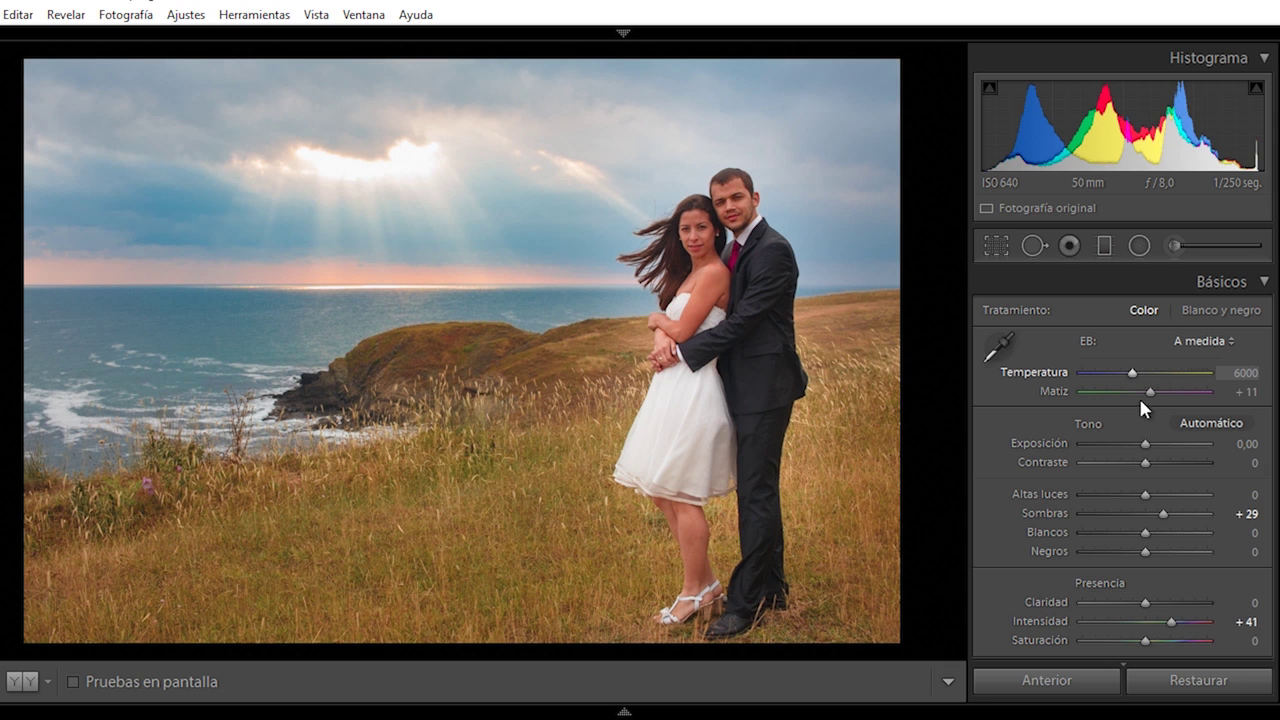
drag(1177, 626, 1171, 630)
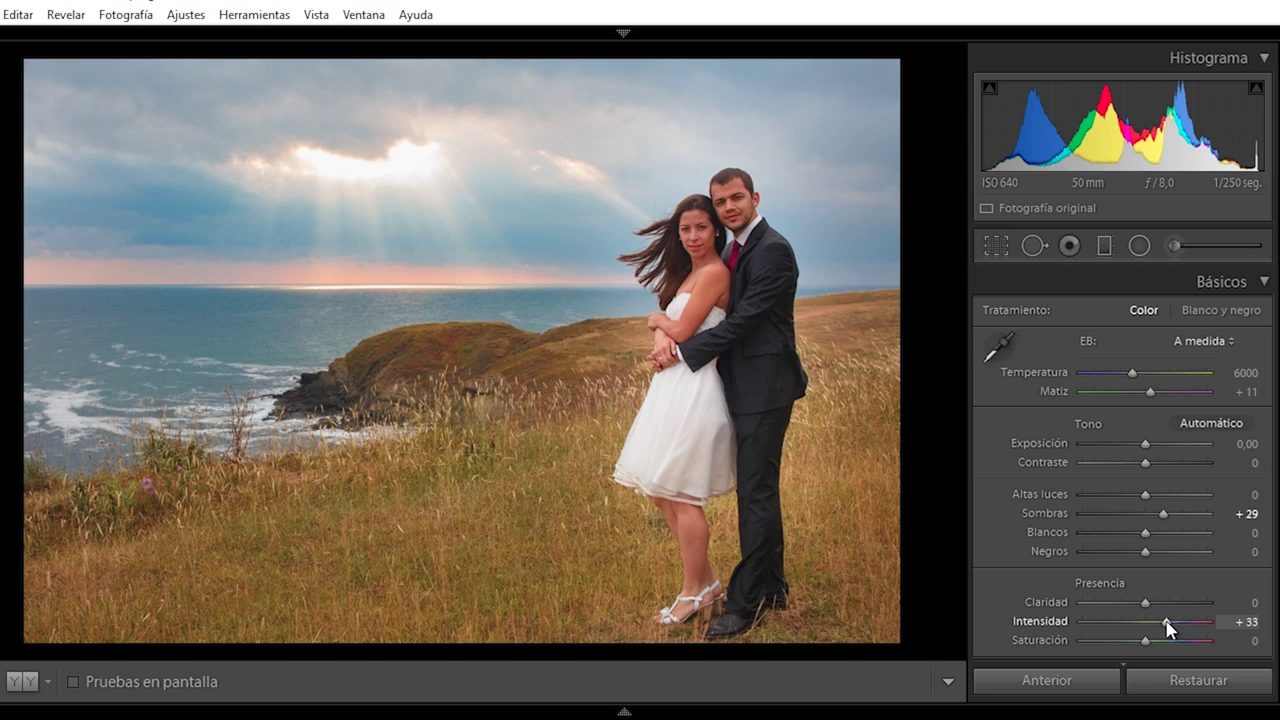
click(1108, 249)
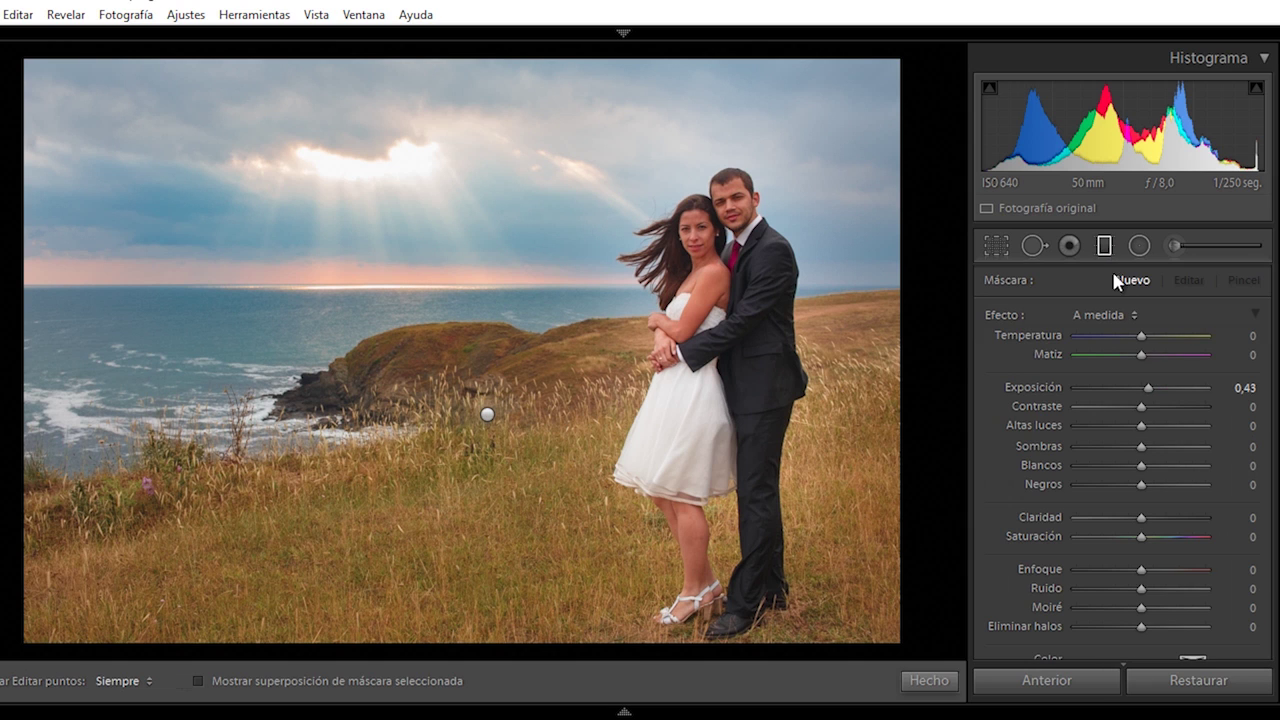
- Draw a top-right sky gradient, reshape it, and set exposure −0,92 and temperature −20
drag(1146, 388, 1131, 390)
mouse_move(875, 143)
mouse_down()
mouse_move(768, 252)
mouse_move(795, 320)
mouse_move(795, 298)
mouse_up()
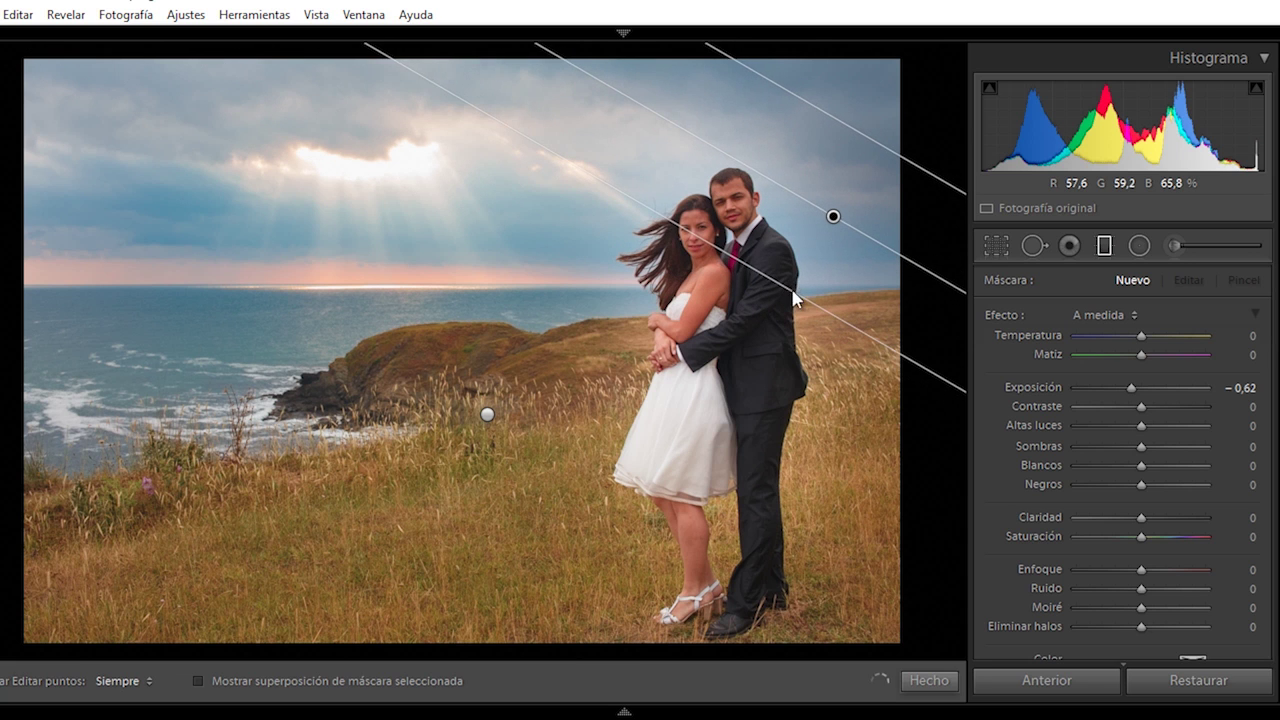
drag(831, 217, 840, 197)
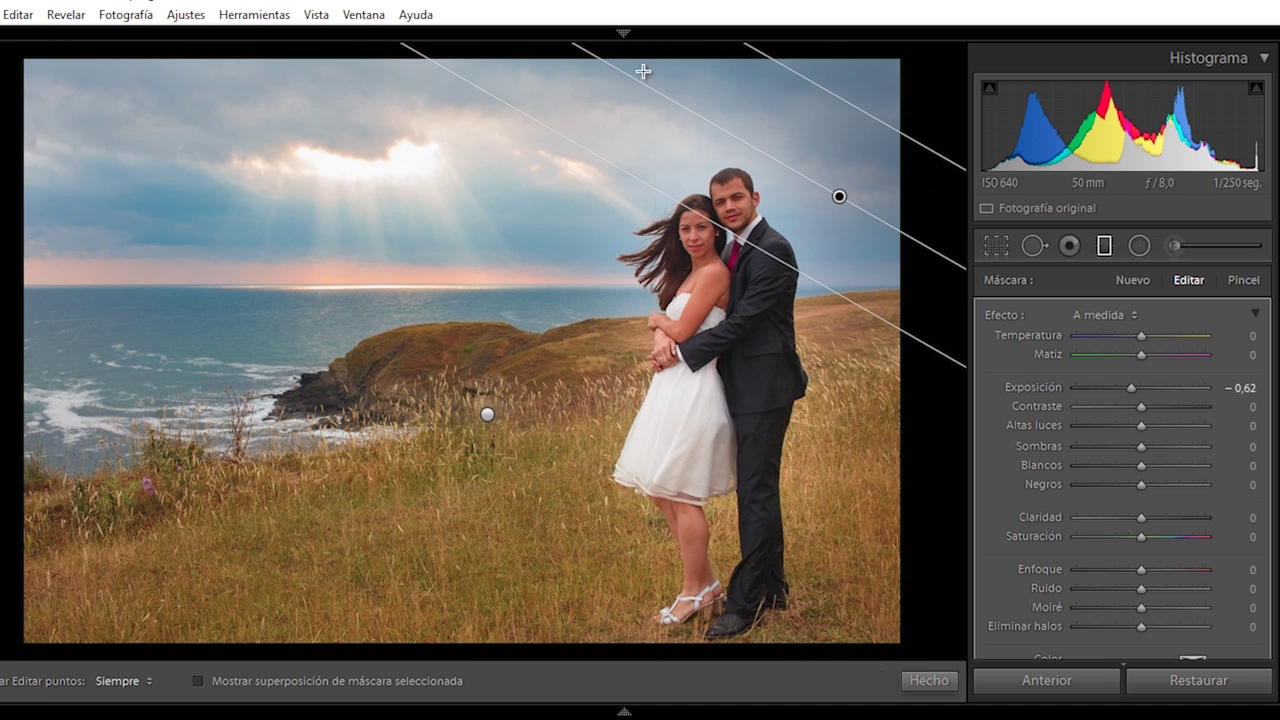
drag(643, 71, 631, 104)
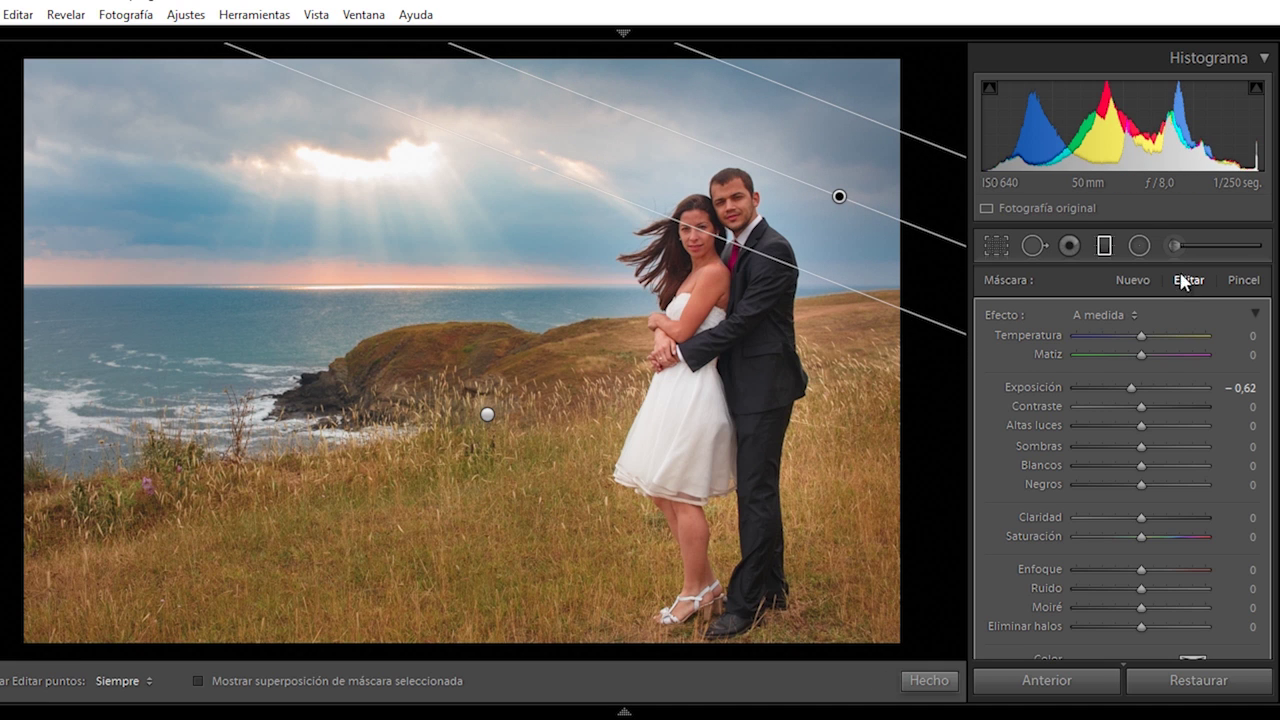
drag(951, 150, 966, 90)
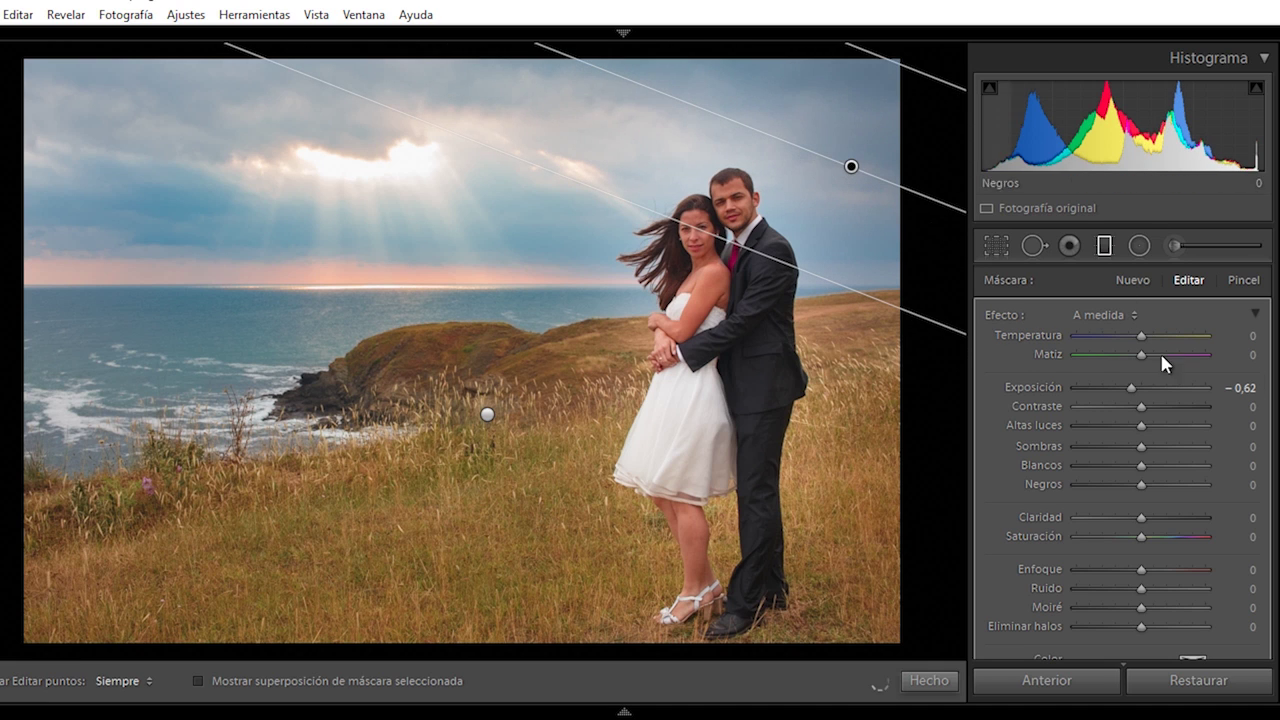
drag(1132, 388, 1128, 389)
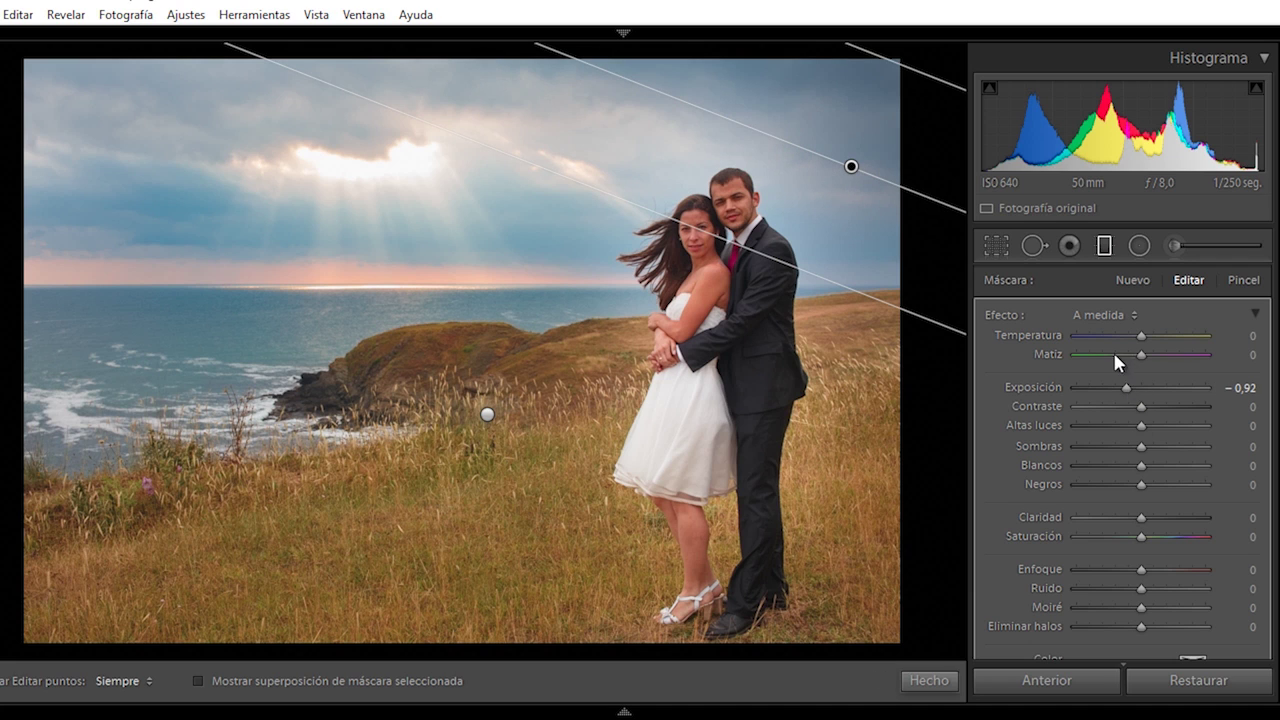
click(1106, 338)
drag(1131, 340, 1134, 341)
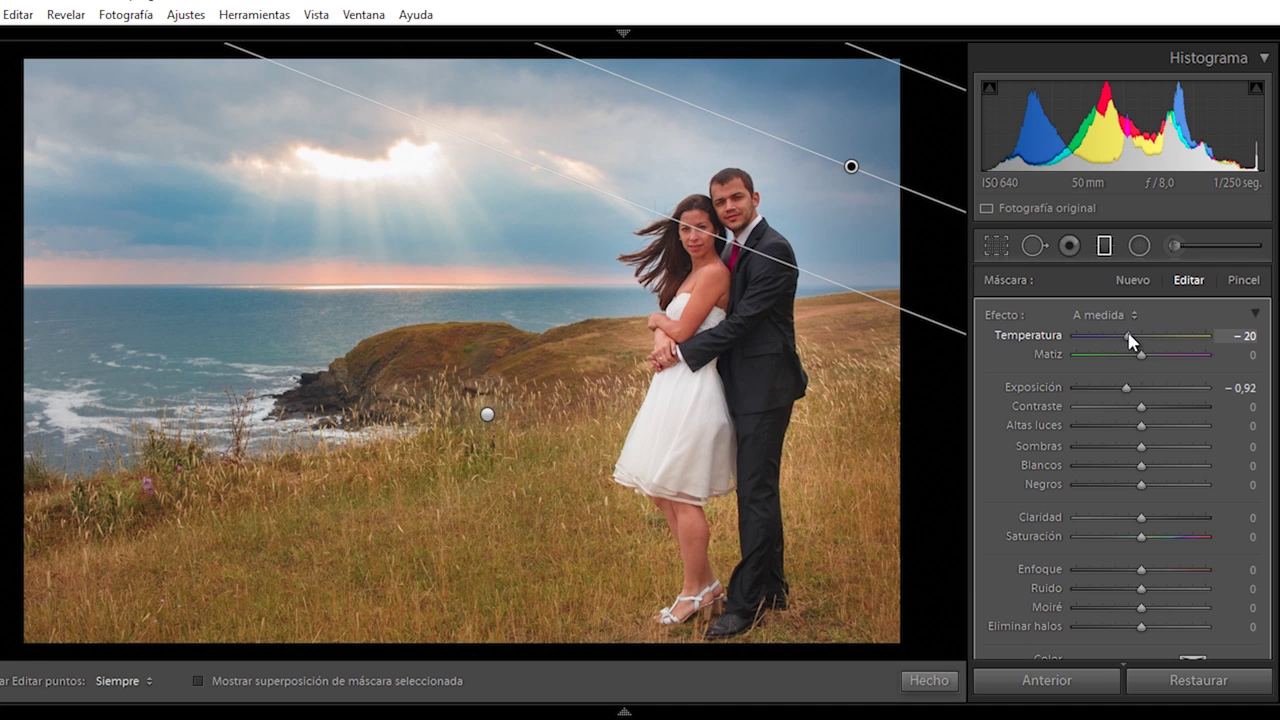
click(928, 680)
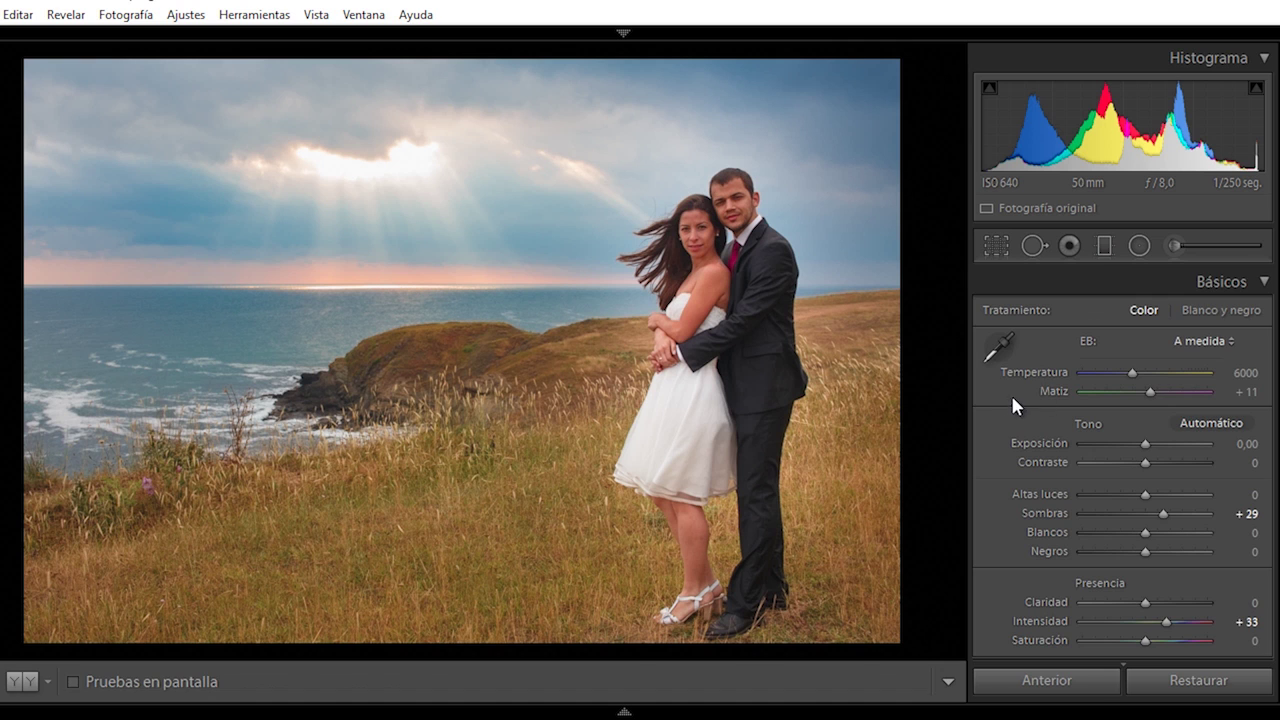
- Add more darkening gradients over the lower-left, top-left, lower-right and bottom of the photo
click(1104, 246)
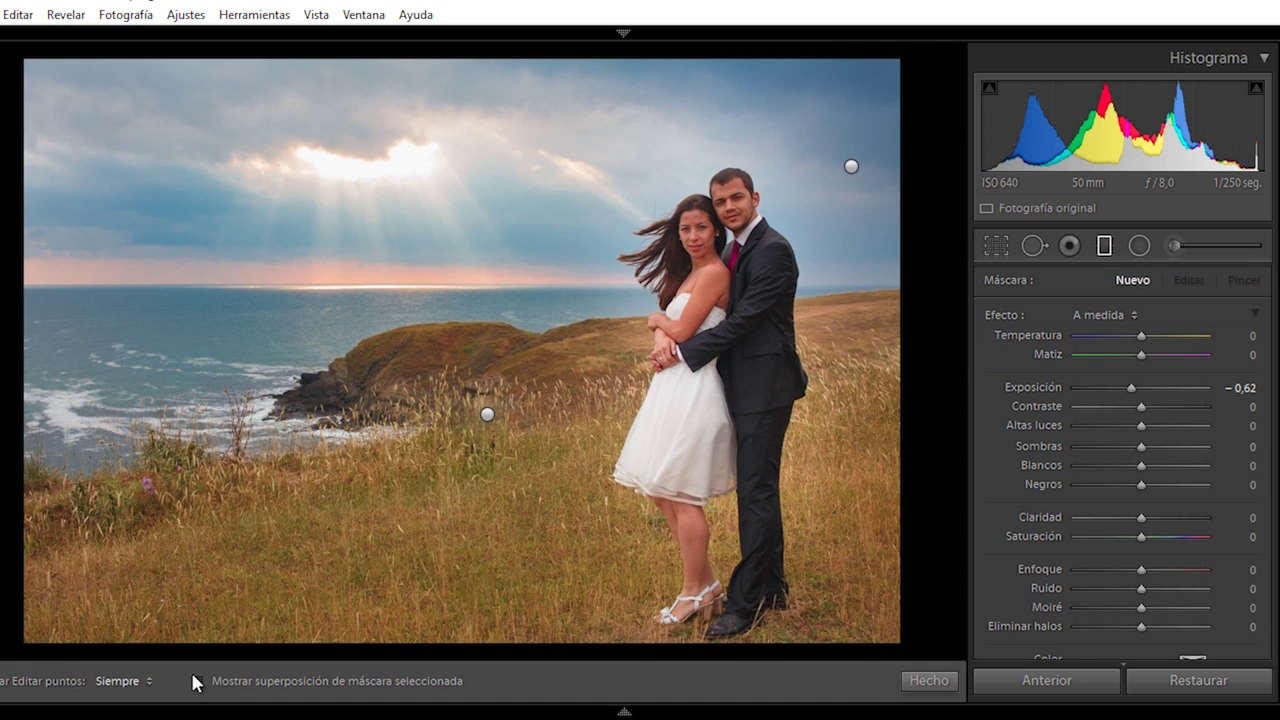
drag(115, 605, 340, 495)
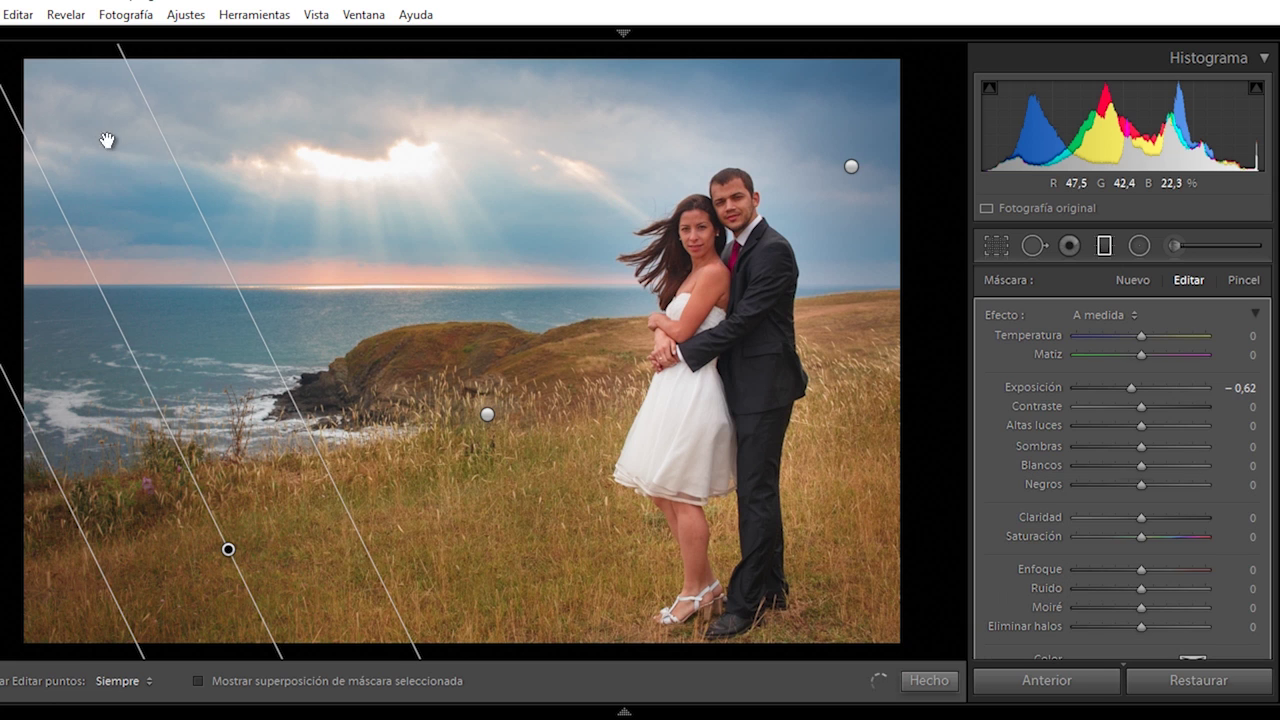
drag(52, 96, 342, 400)
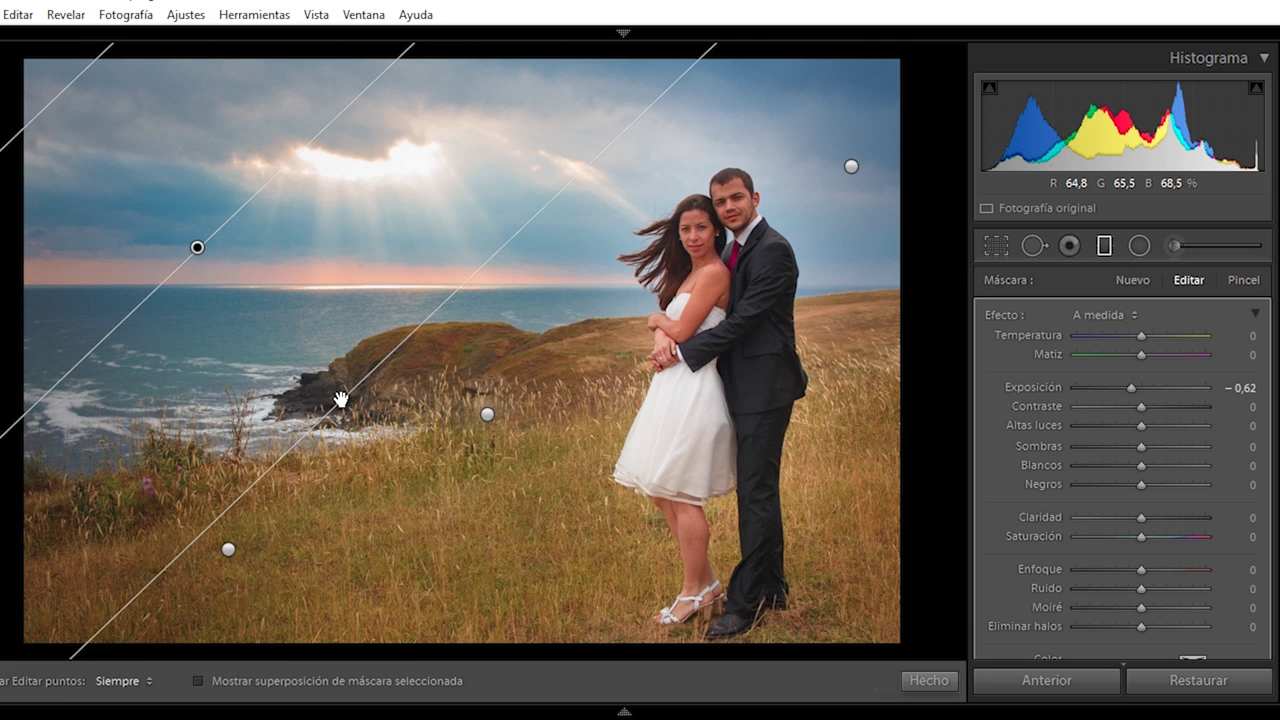
mouse_move(930, 491)
mouse_down()
mouse_move(831, 411)
mouse_move(846, 403)
mouse_up()
drag(876, 452, 899, 483)
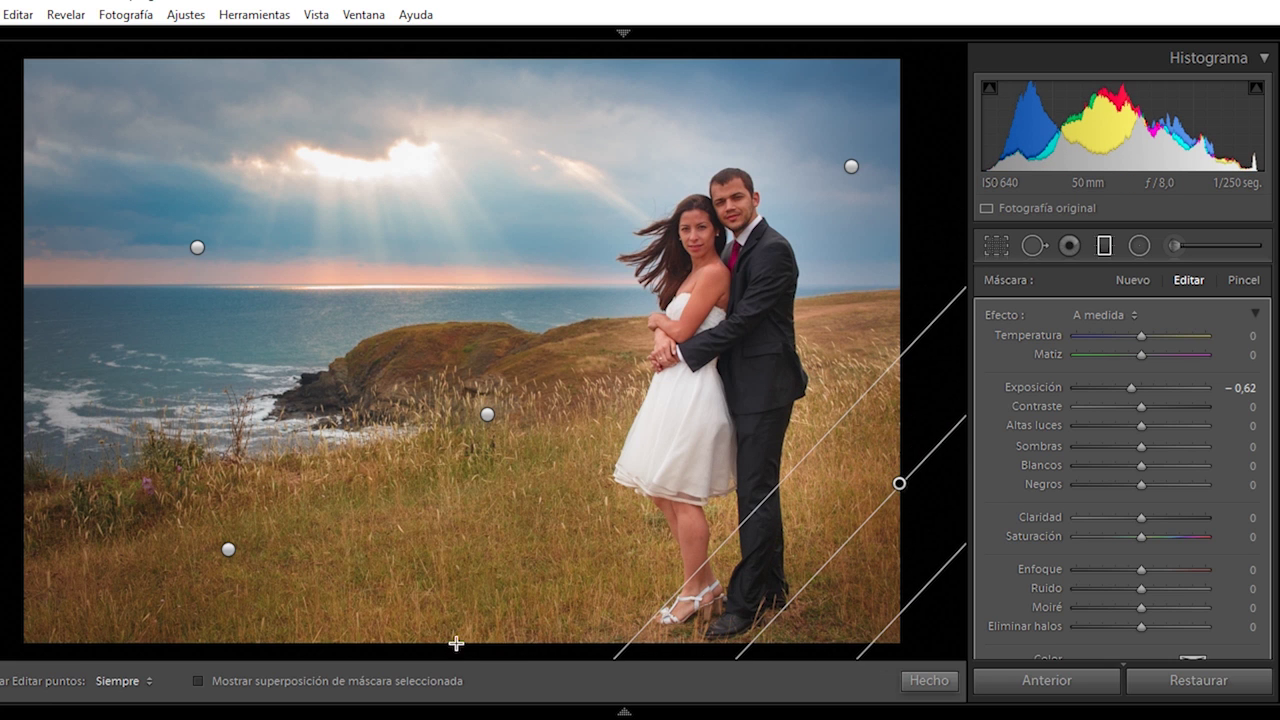
drag(456, 643, 461, 555)
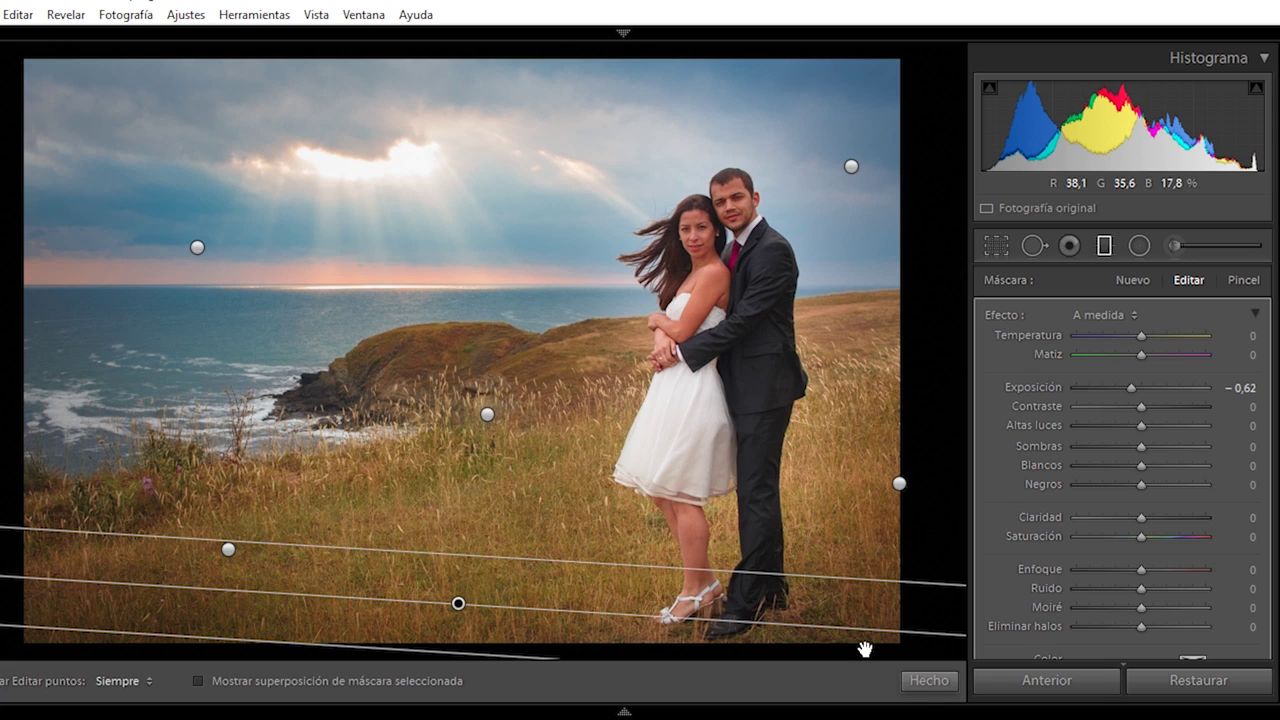
- Leave the filter, set global contrast to +32 and lower vibrance from +33 to +3
click(931, 681)
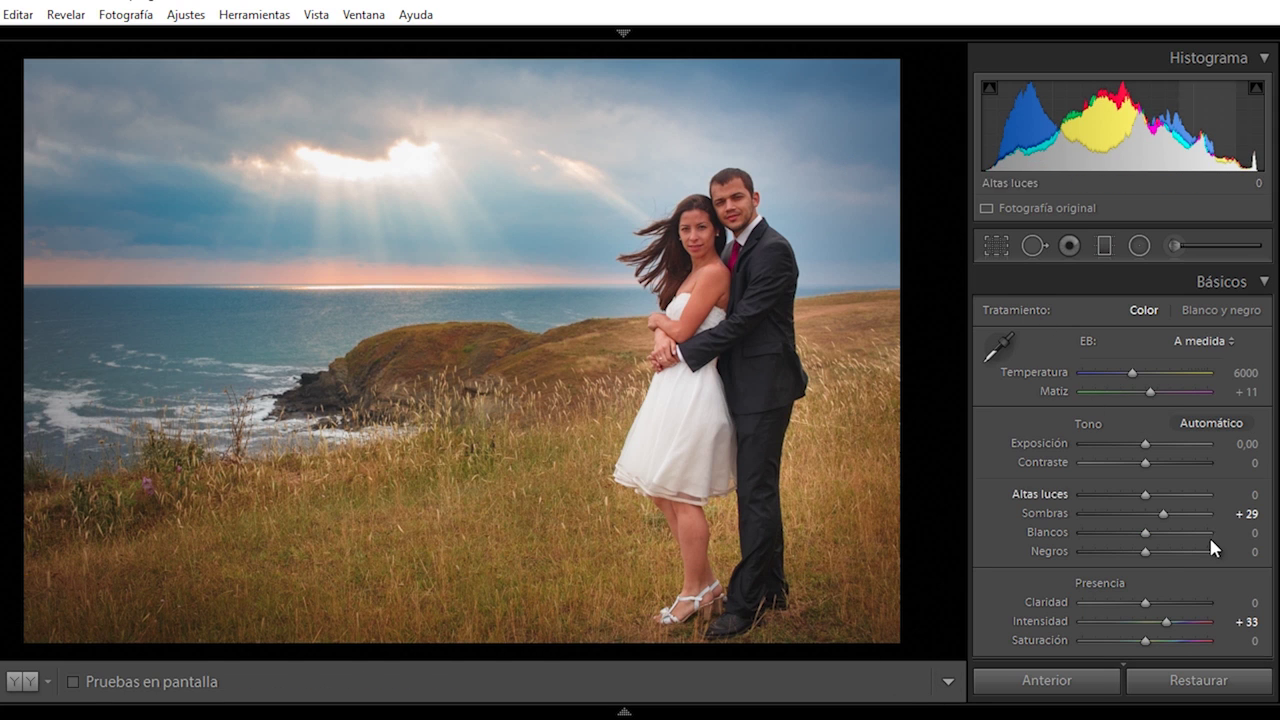
click(1173, 463)
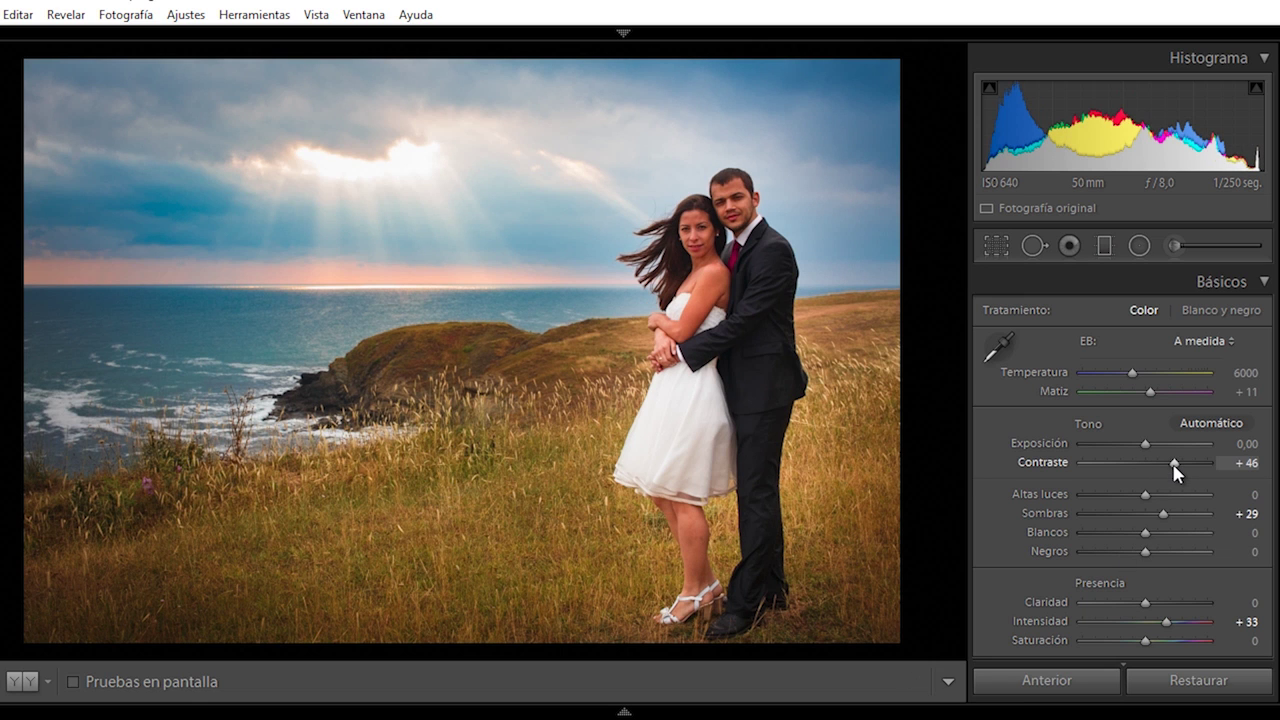
drag(1170, 463, 1163, 463)
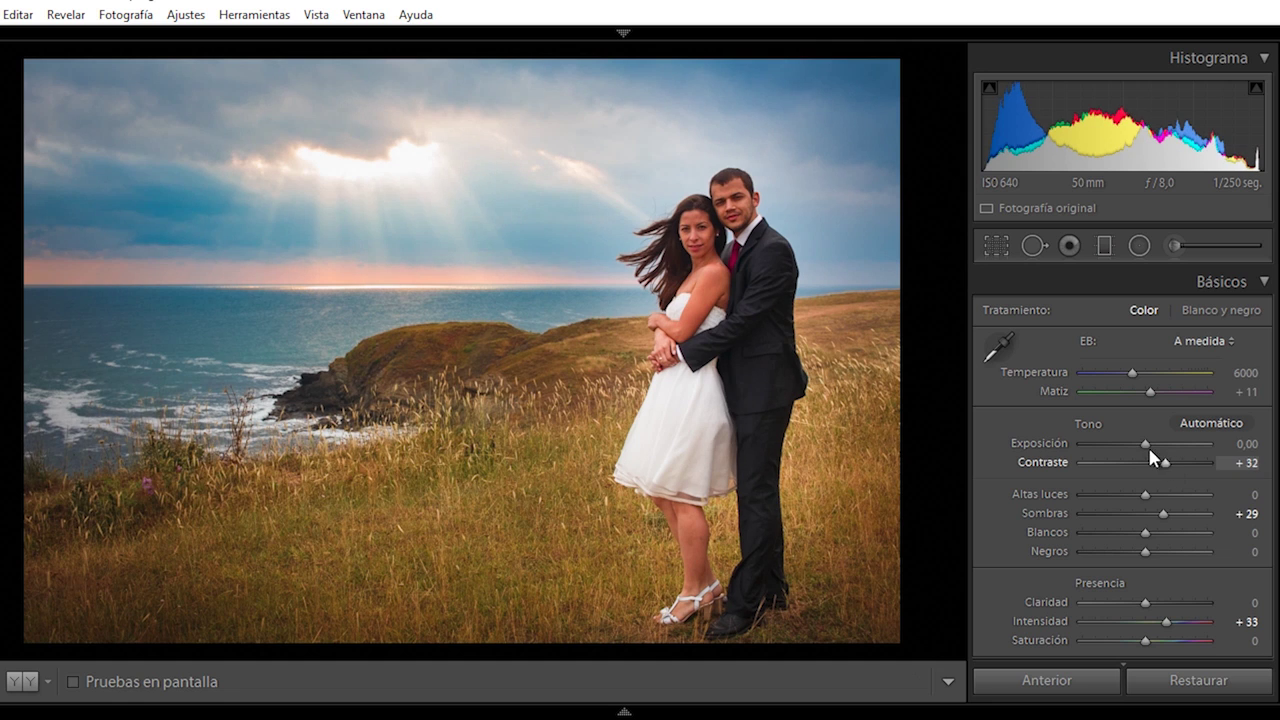
drag(1166, 621, 1155, 634)
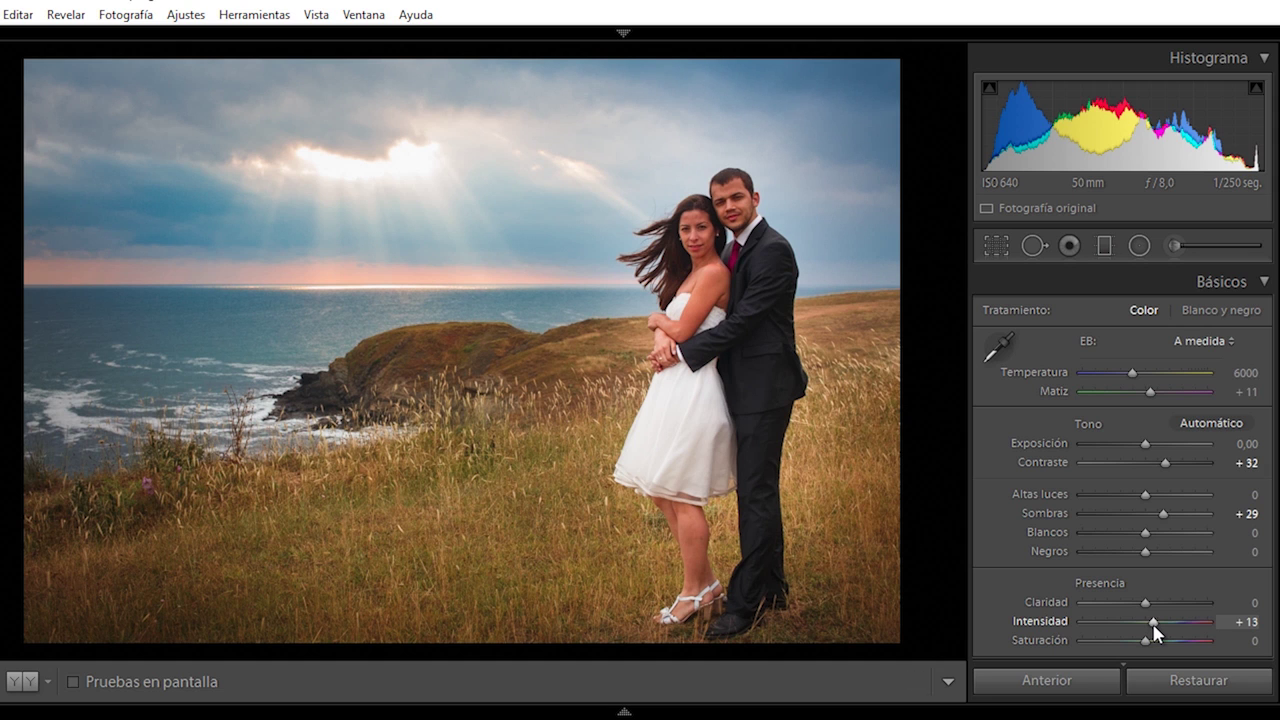
drag(1154, 626, 1152, 625)
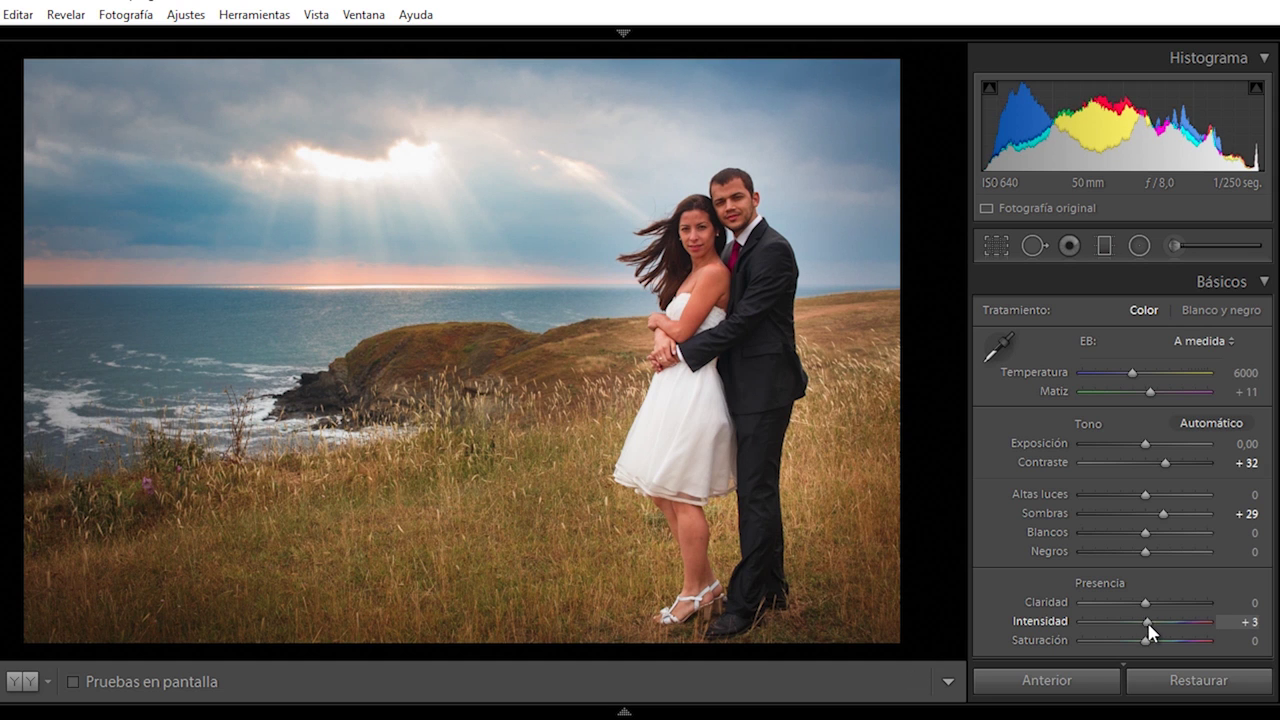
- Drag the sky graduated filter's guide up-left into the corner, then close the filter tool
click(1104, 245)
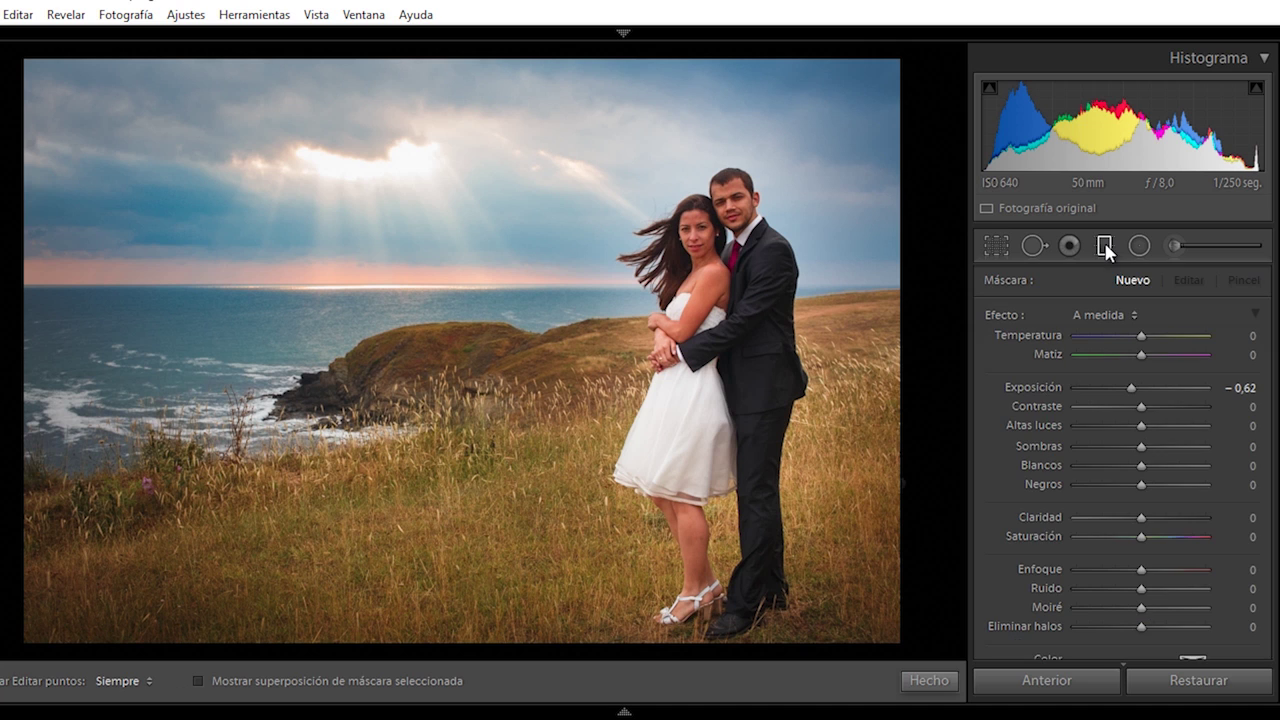
click(195, 250)
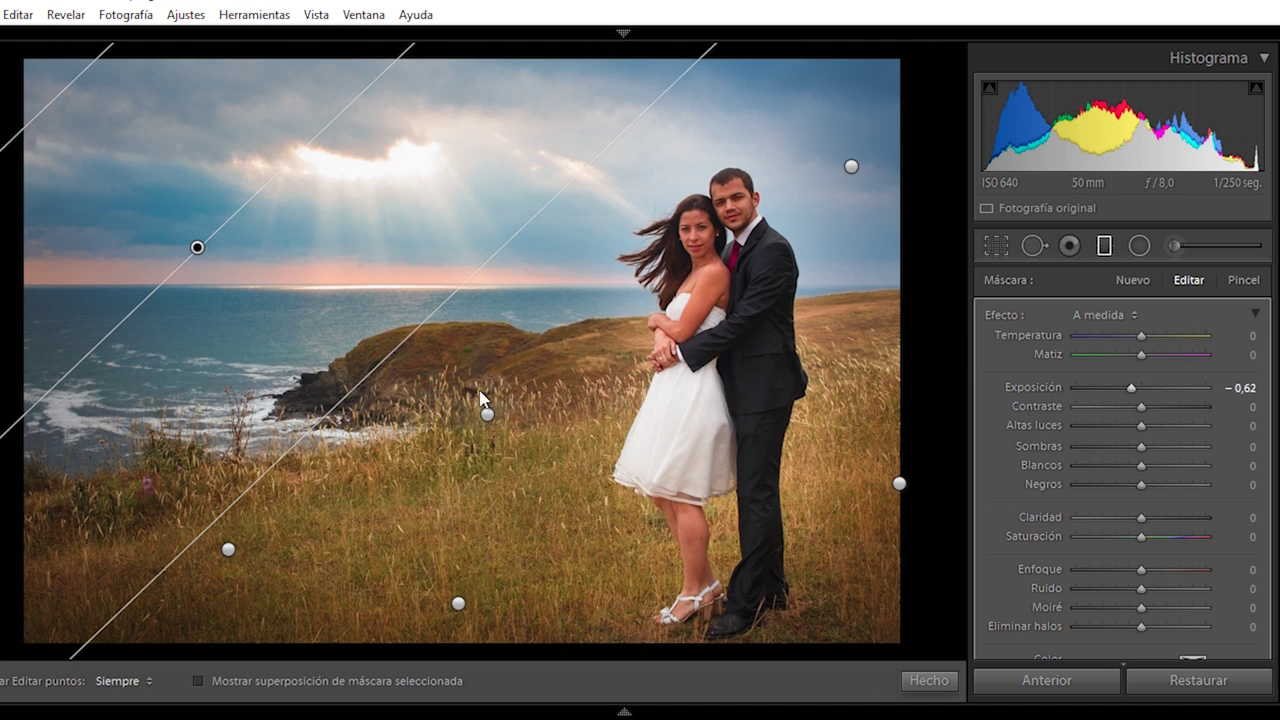
drag(393, 337, 270, 248)
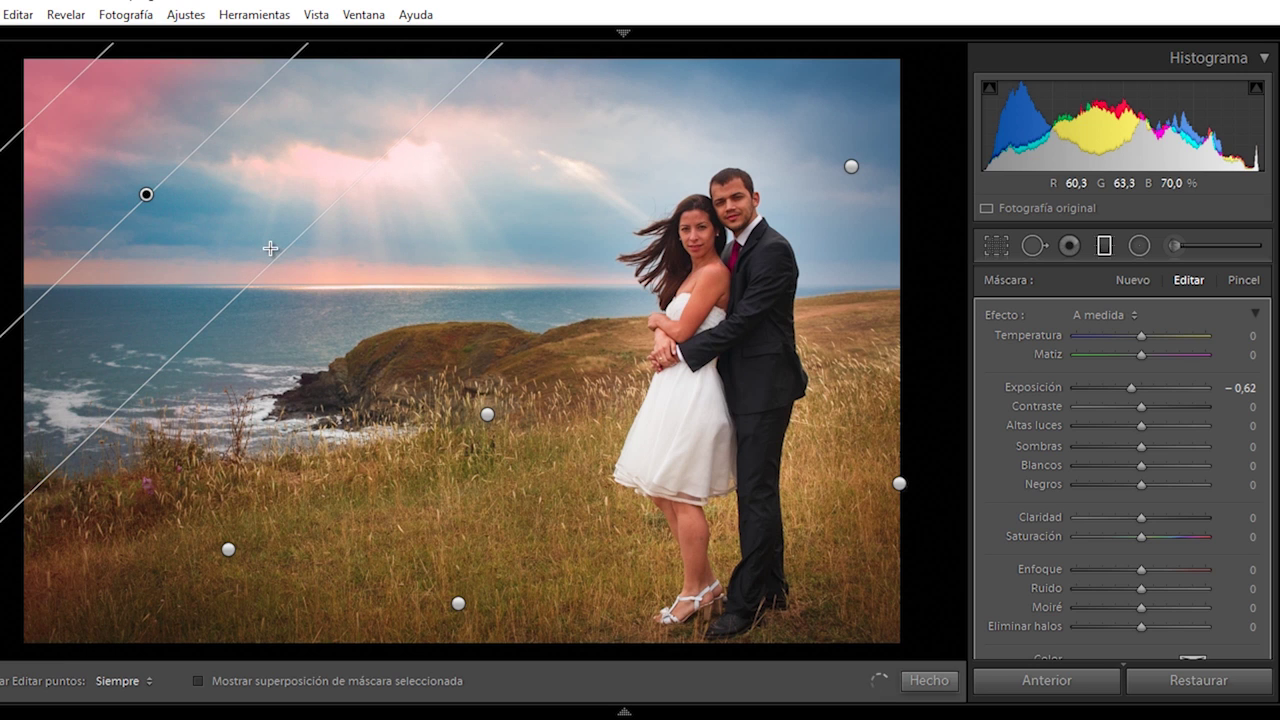
click(945, 683)
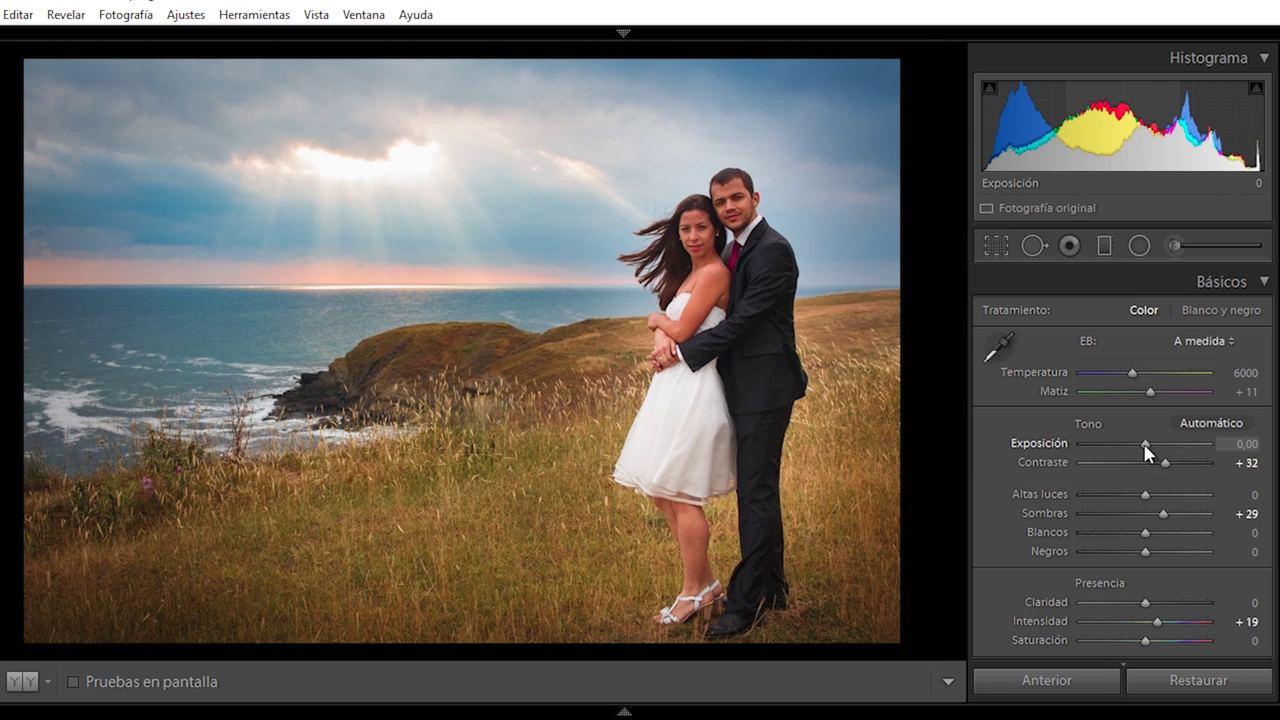
- Tune Basic to exposure +0,60, blacks −63, highlights −56 and clarity +15
drag(1145, 447, 1149, 447)
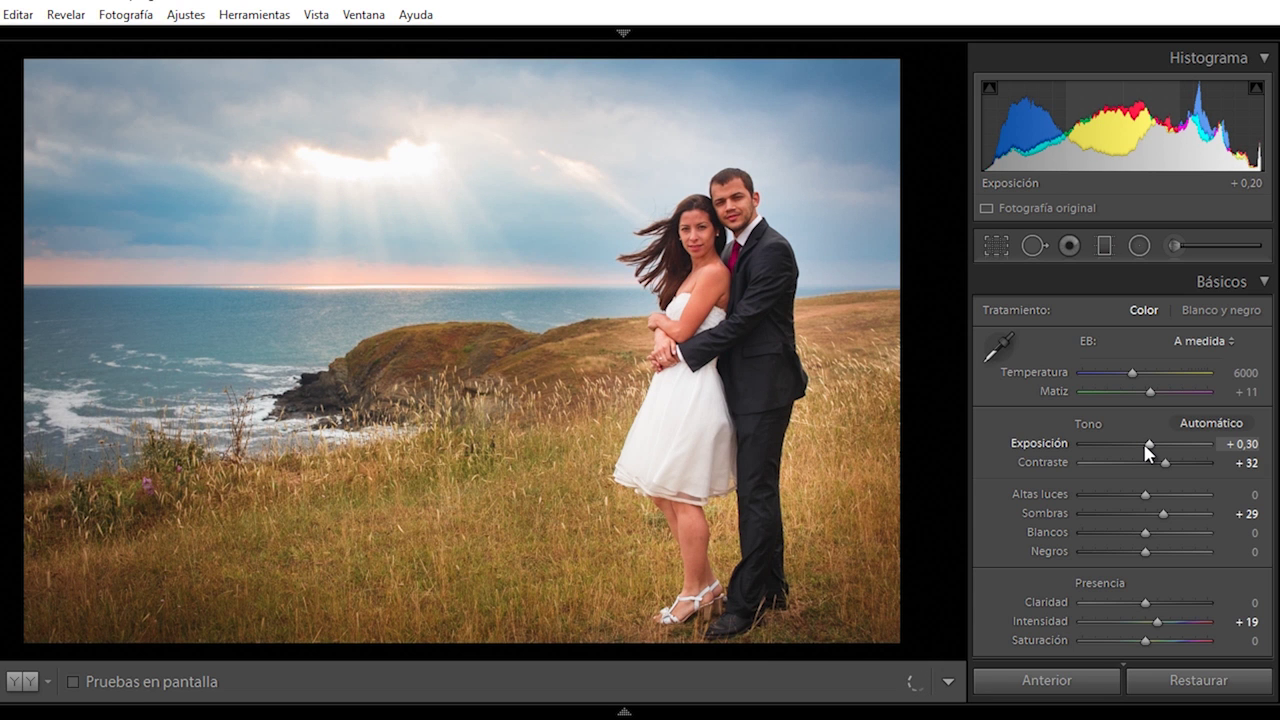
scroll(1170, 440, down, 1)
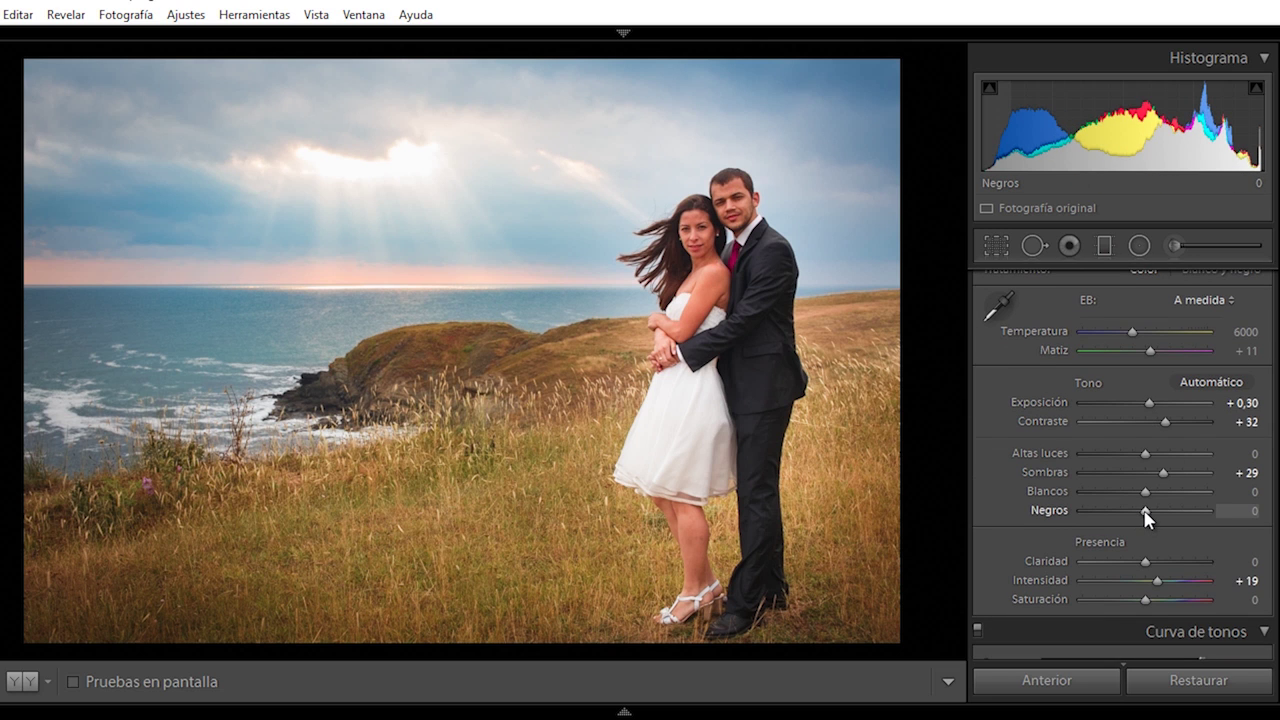
mouse_move(1140, 511)
mouse_down()
mouse_move(1039, 508)
mouse_move(1120, 512)
mouse_move(1093, 515)
mouse_up()
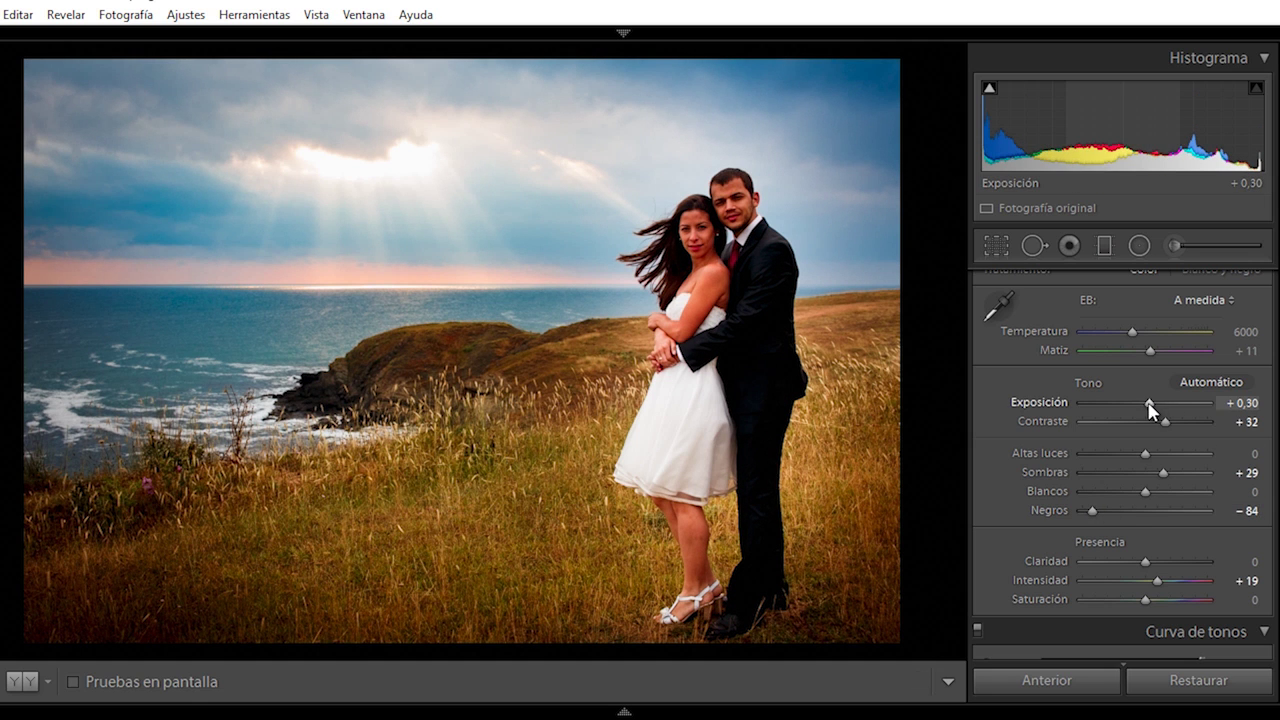
drag(1149, 404, 1153, 404)
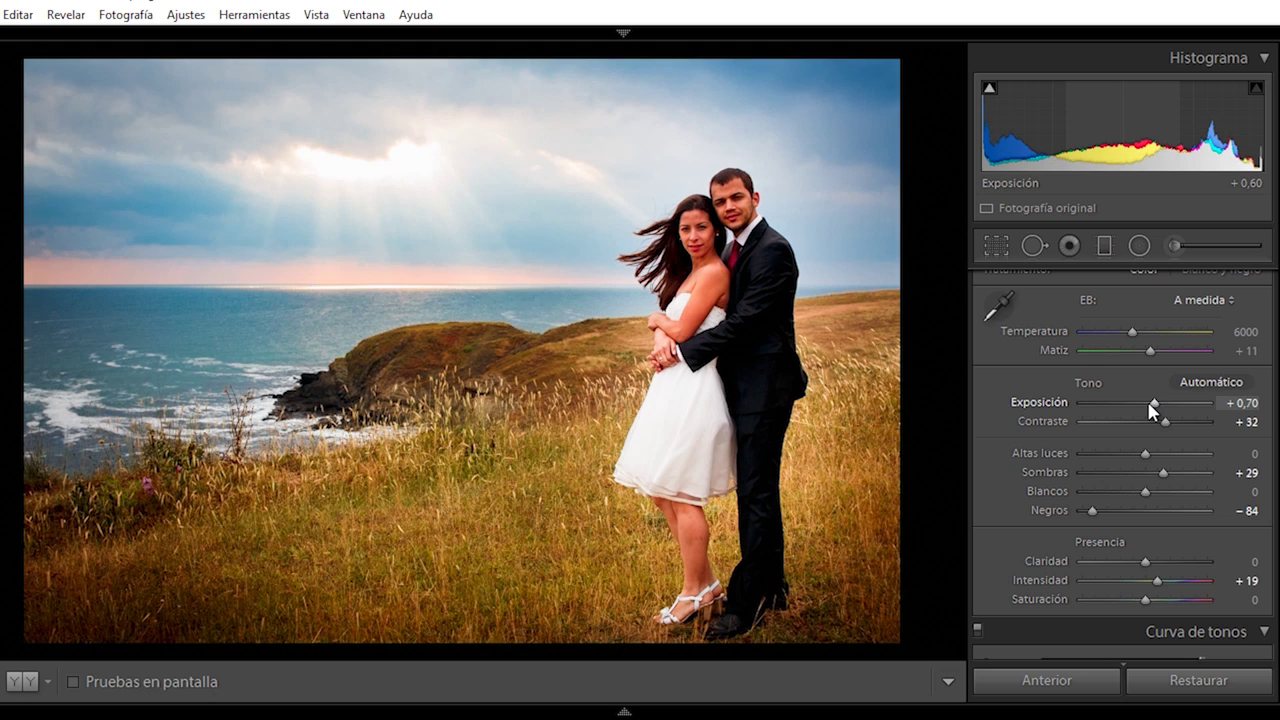
drag(1153, 404, 1152, 404)
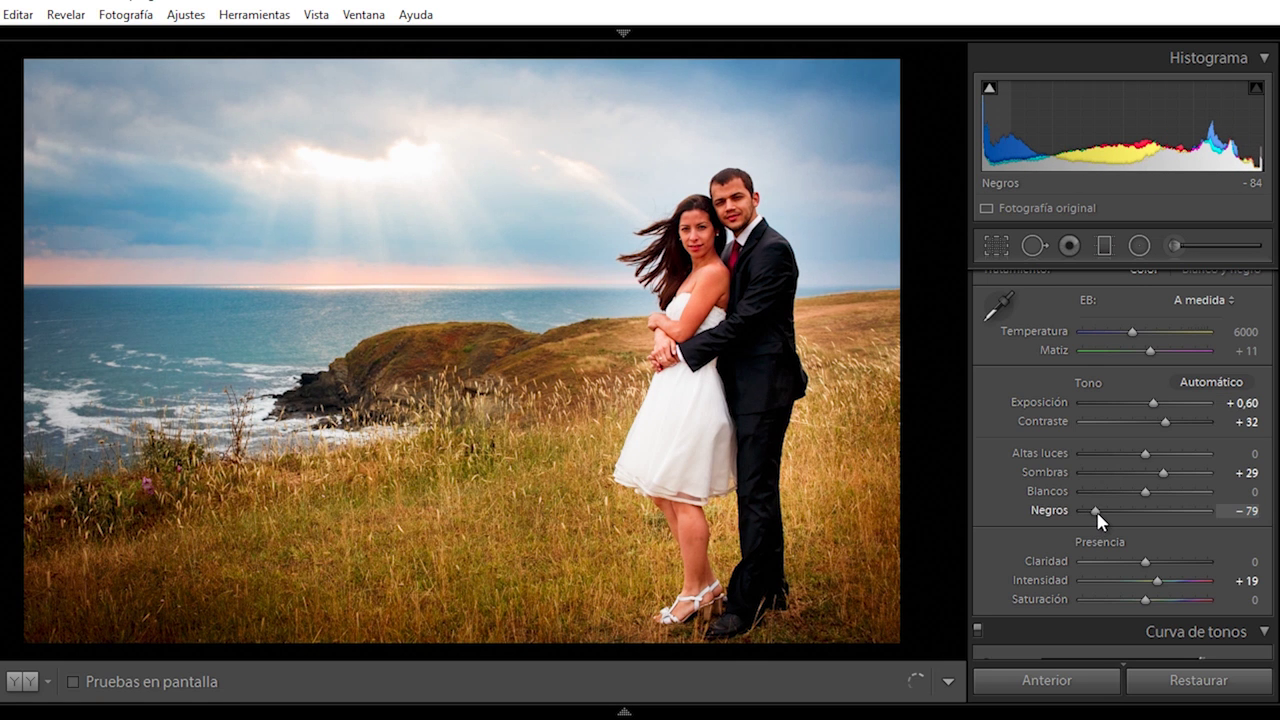
drag(1103, 515, 1106, 517)
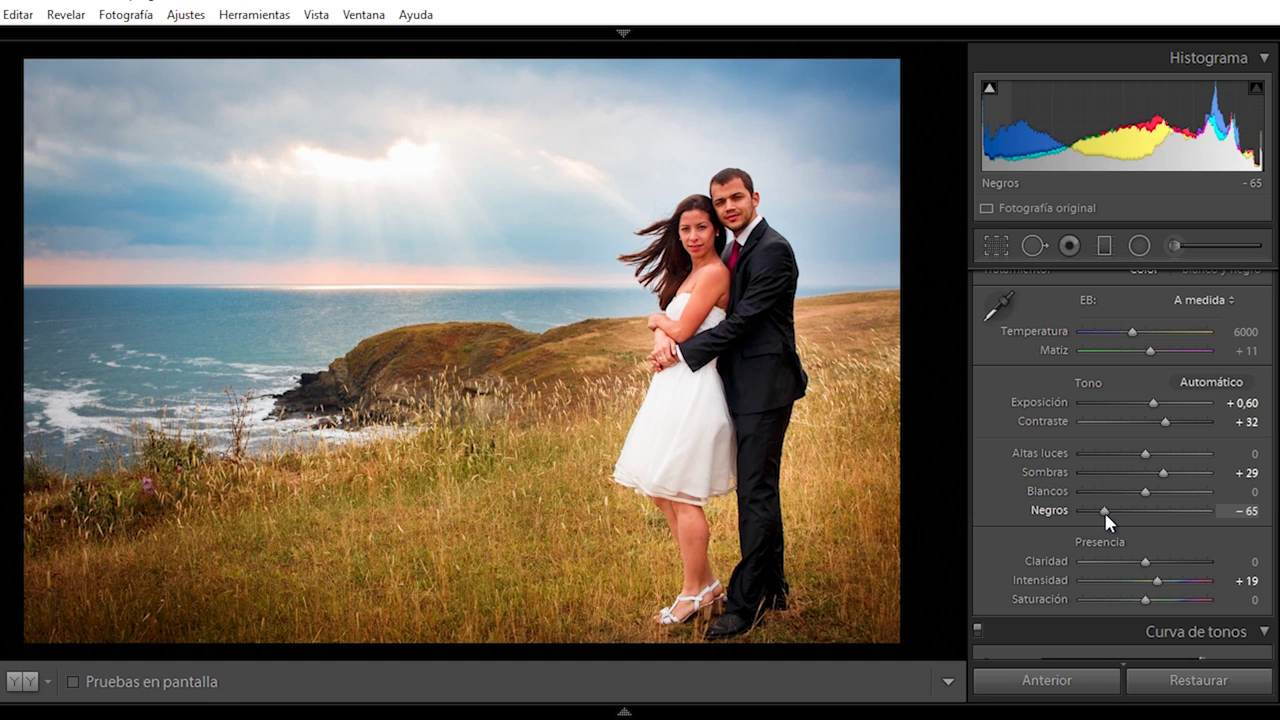
drag(1105, 513, 1107, 513)
mouse_move(1127, 455)
mouse_down()
mouse_move(1080, 457)
mouse_move(1124, 457)
mouse_up()
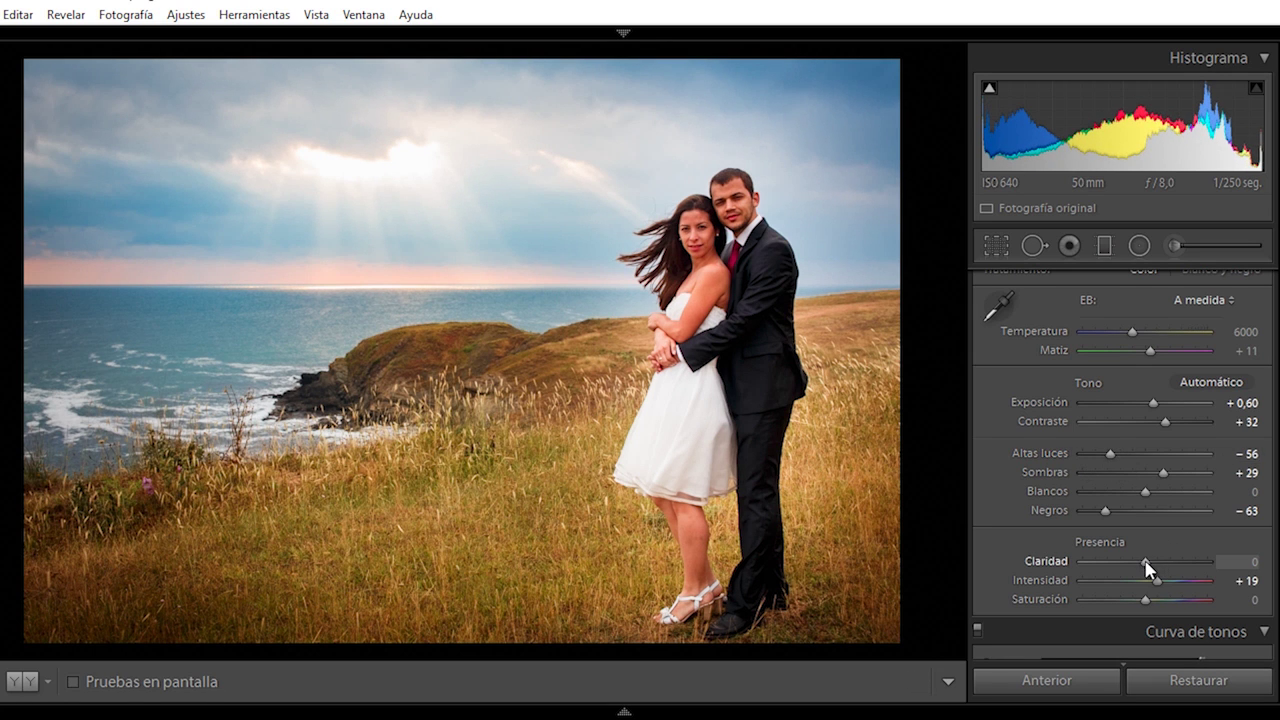
key(Up)
key(Up)
key(Up)
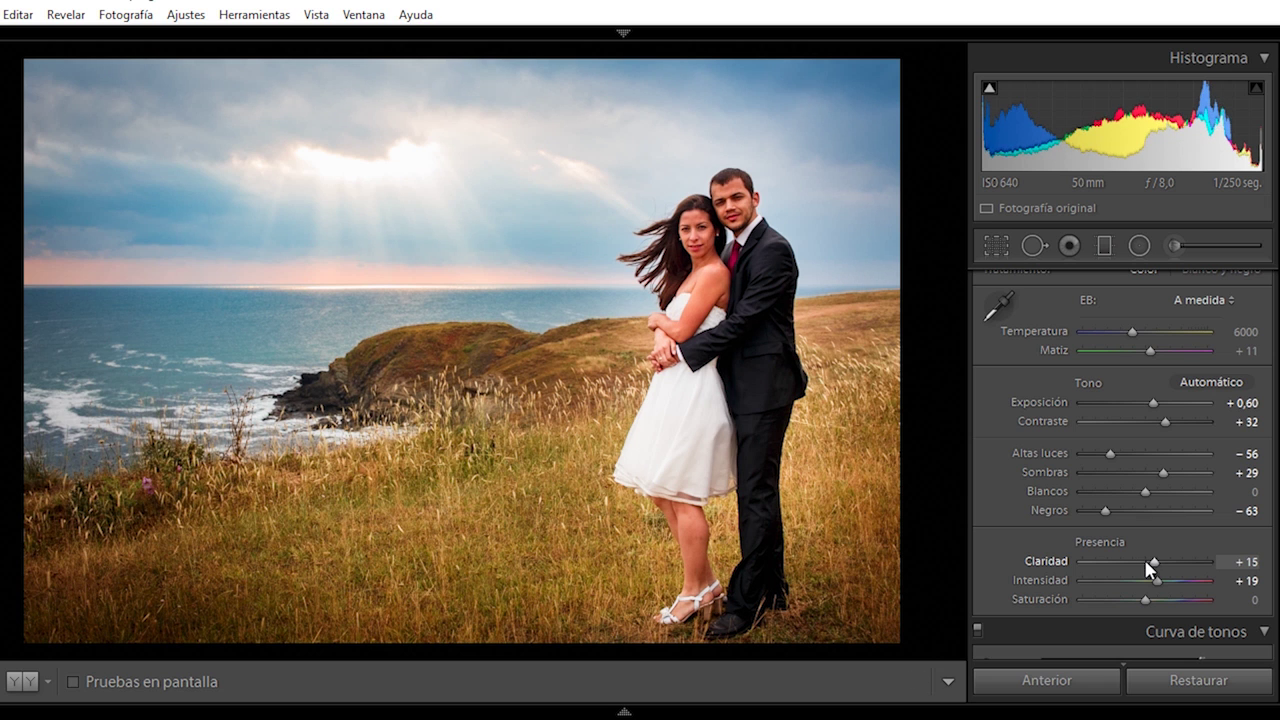
- Zoom to 1:1 and pan to the woman's hair and the man's cheek
click(735, 193)
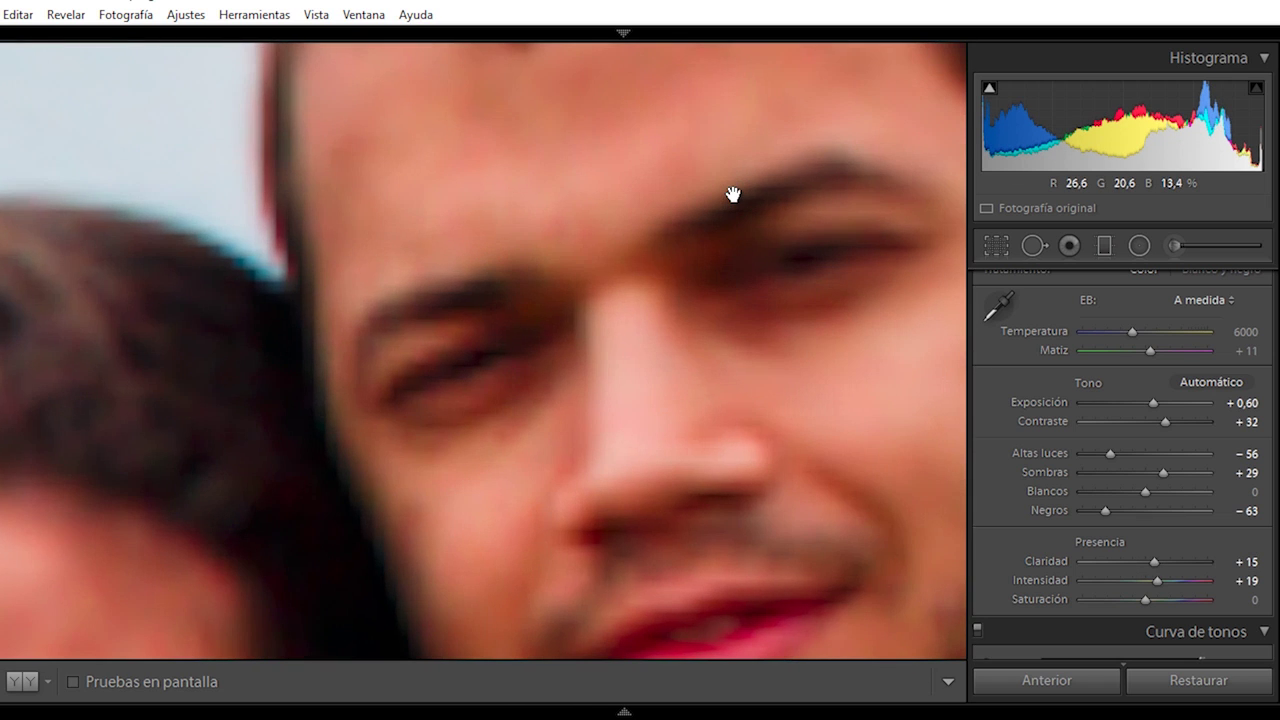
drag(723, 414, 871, 171)
mouse_move(703, 237)
mouse_down()
mouse_move(675, 390)
mouse_move(735, 610)
mouse_up()
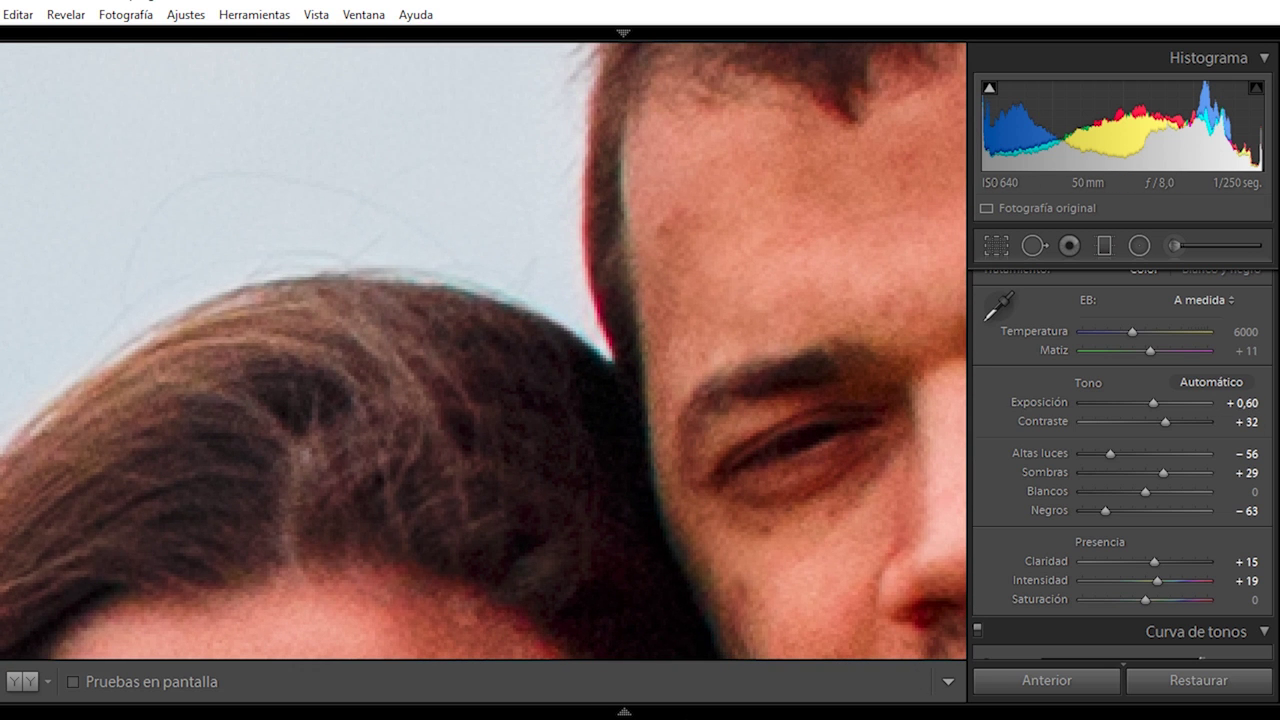
scroll(1123, 464, down, 10)
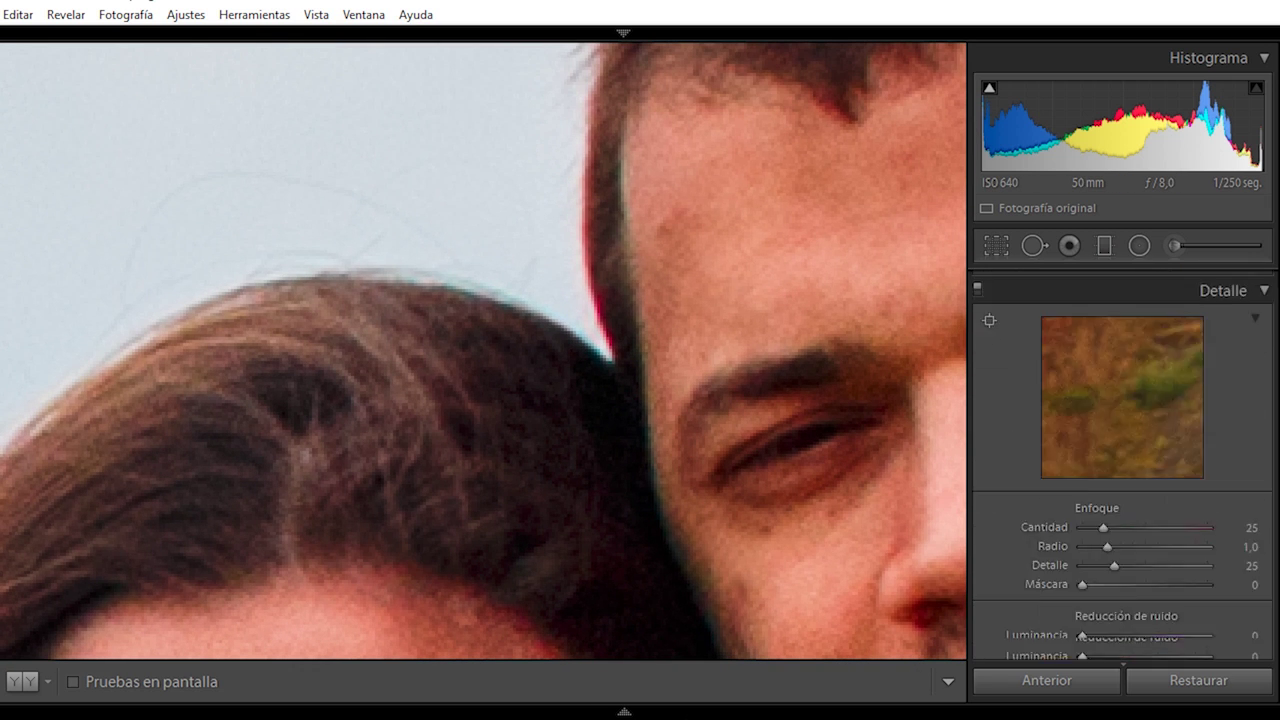
scroll(1123, 464, down, 5)
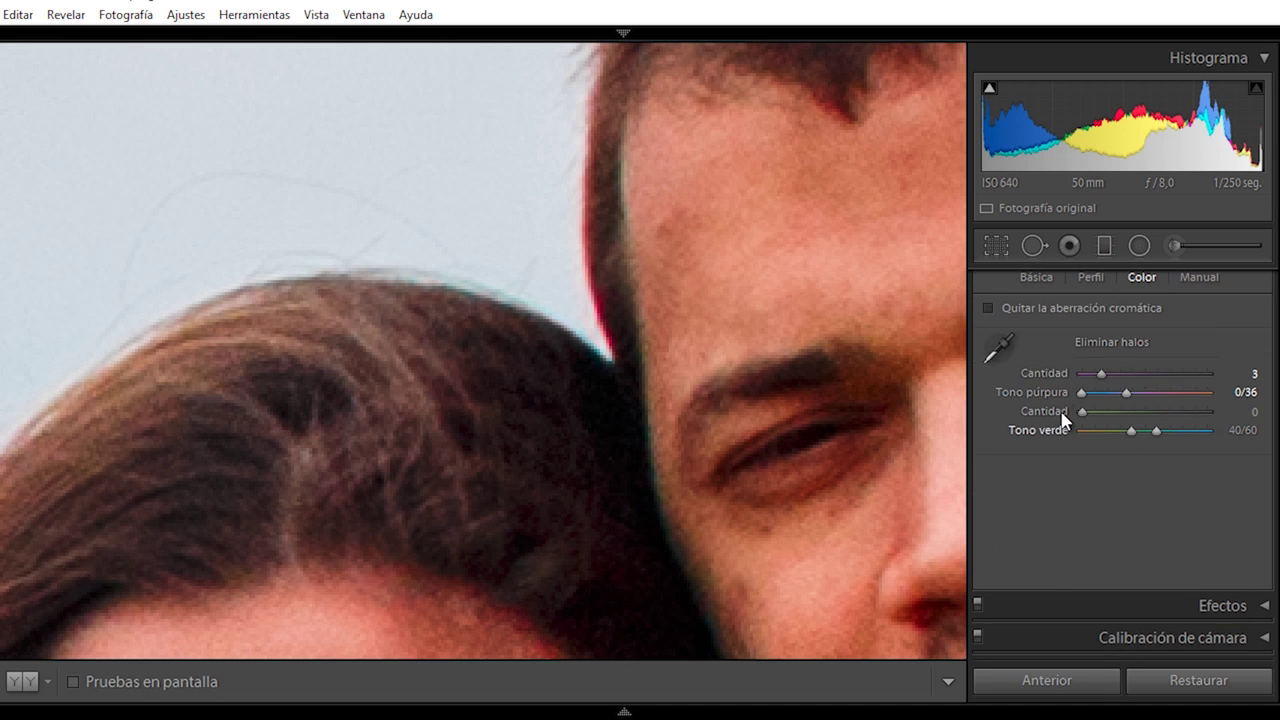
- Sample the face-edge fringe with the defringe eyedropper, then view the sky at 3:1
click(998, 348)
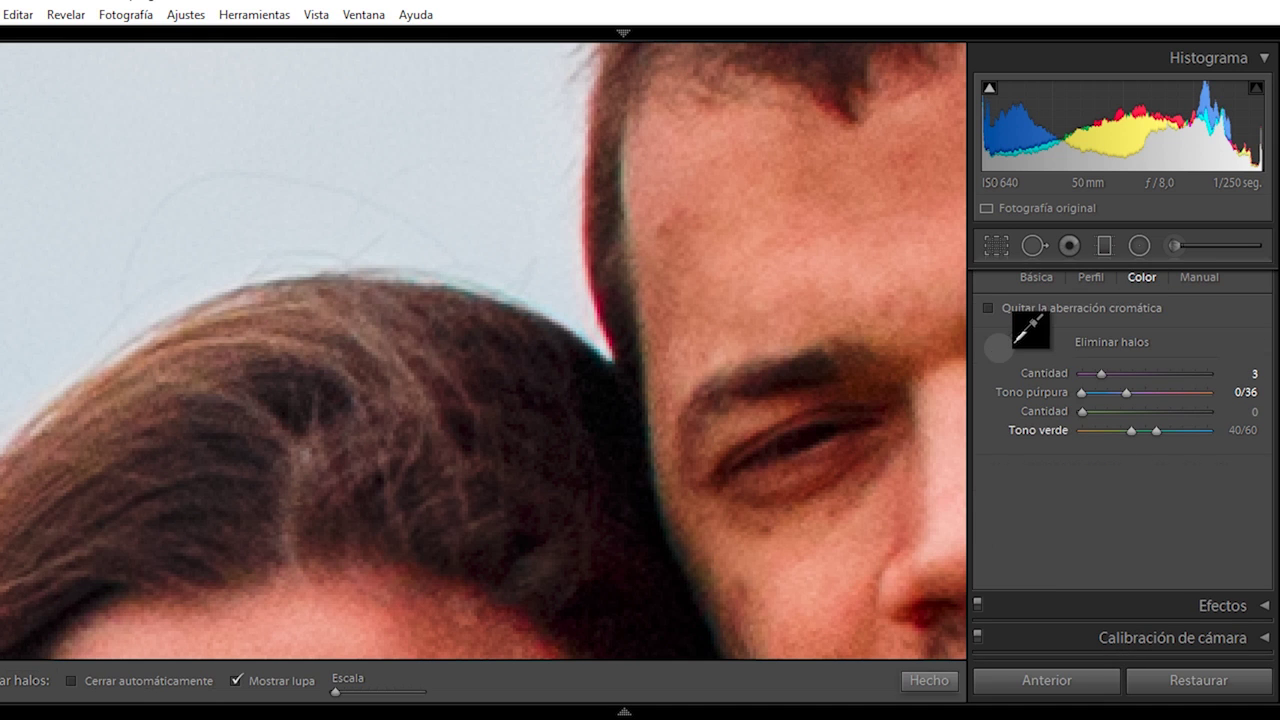
click(597, 293)
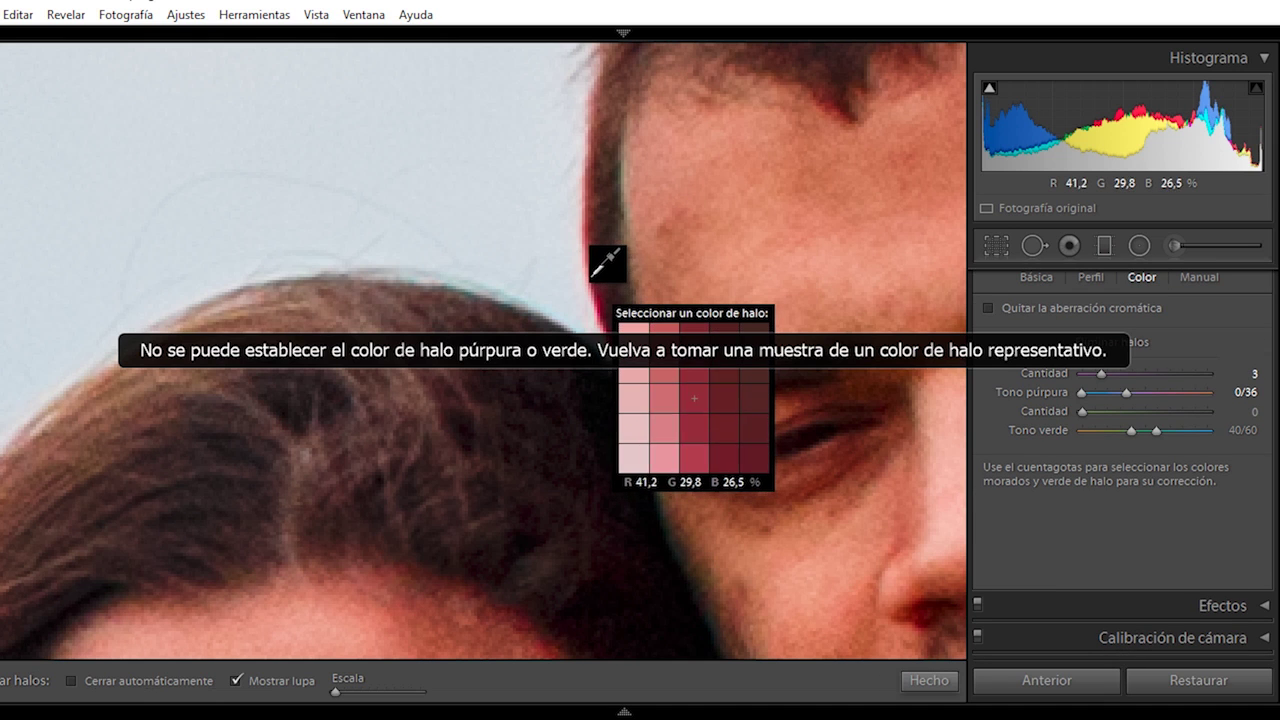
click(929, 680)
click(686, 366)
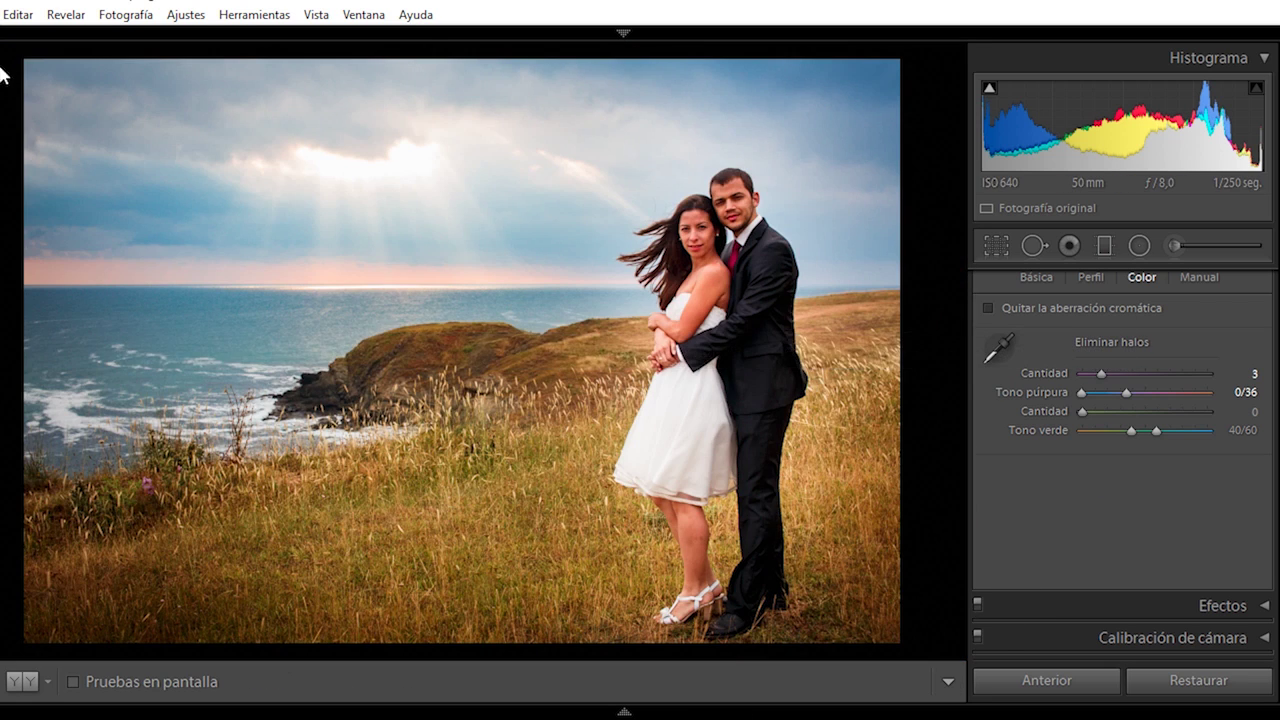
click(145, 218)
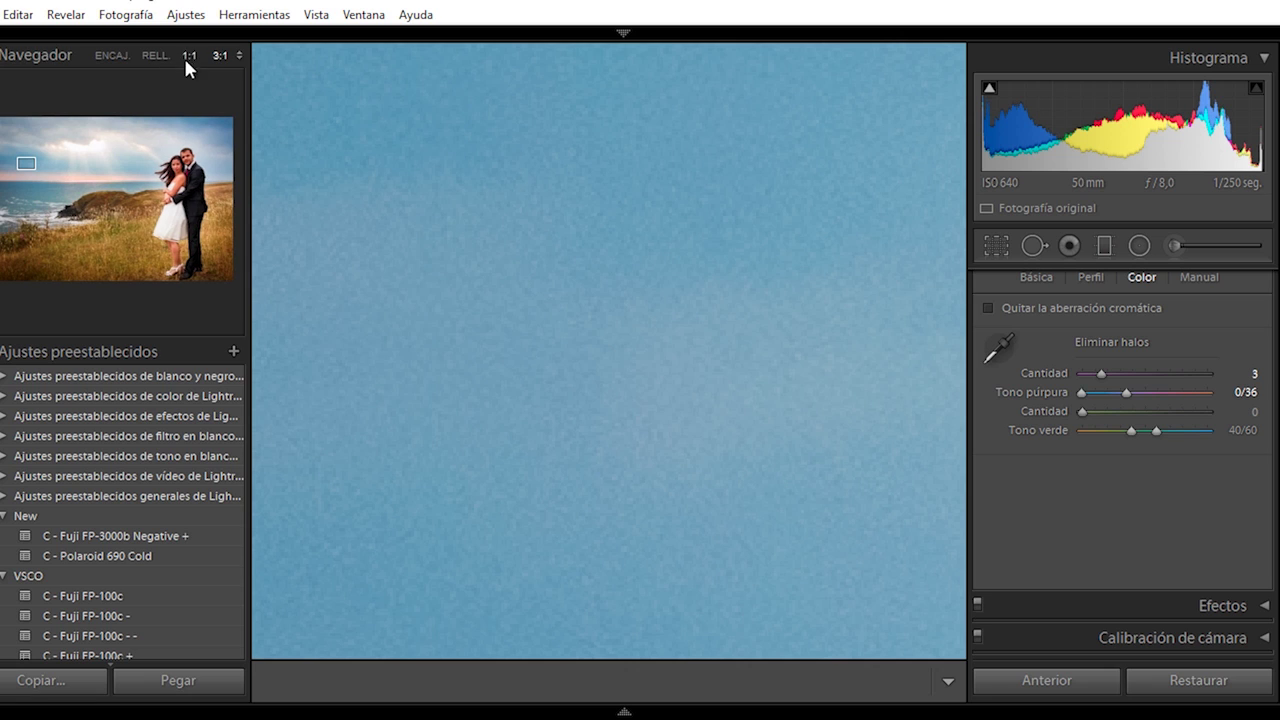
- Zoom in on the couple's faces and aim the Detail preview at the man's face
click(186, 55)
click(640, 440)
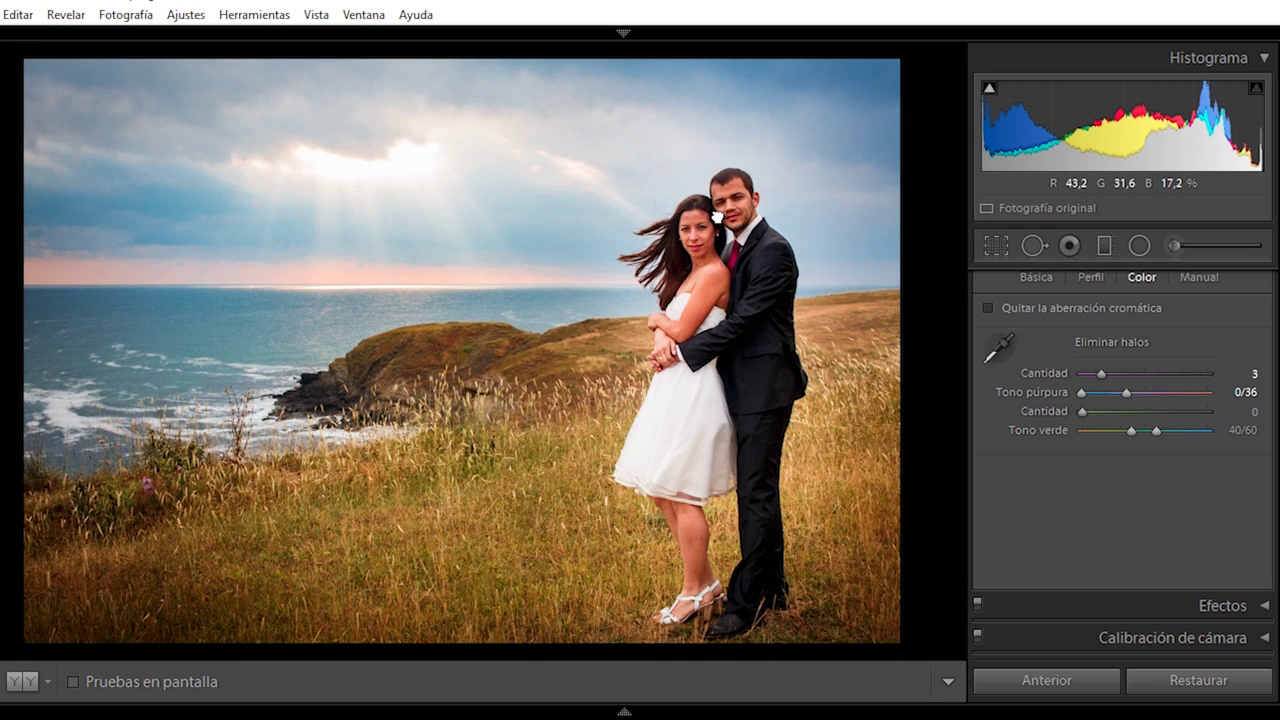
click(717, 215)
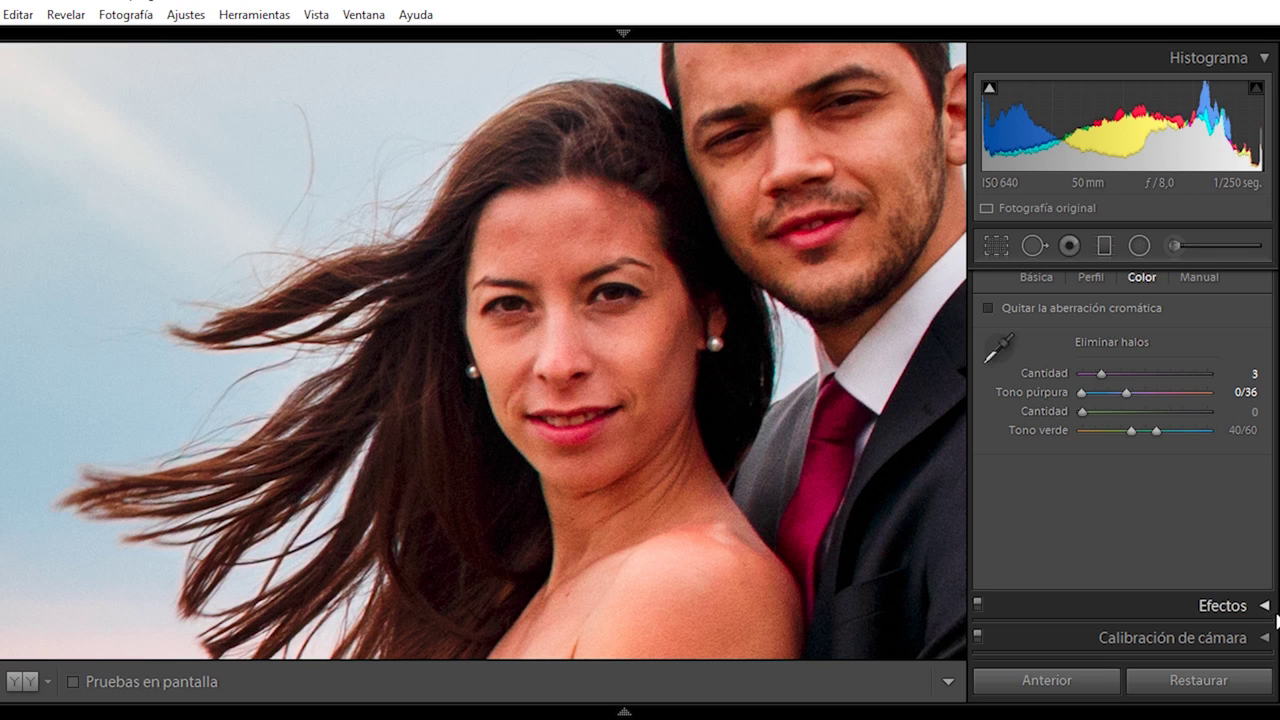
scroll(1266, 517, up, 3)
scroll(1266, 517, up, 2)
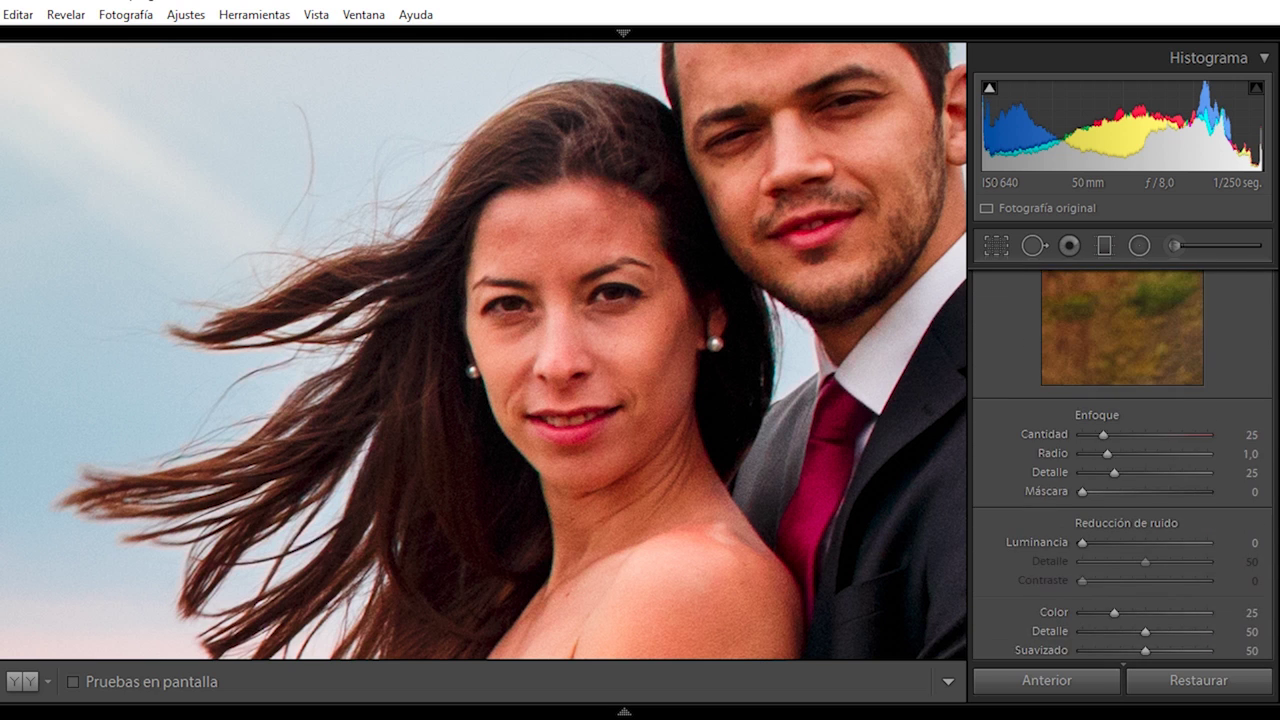
scroll(1266, 517, up, 2)
mouse_move(1117, 452)
mouse_down()
mouse_move(1176, 393)
mouse_move(1096, 455)
mouse_up()
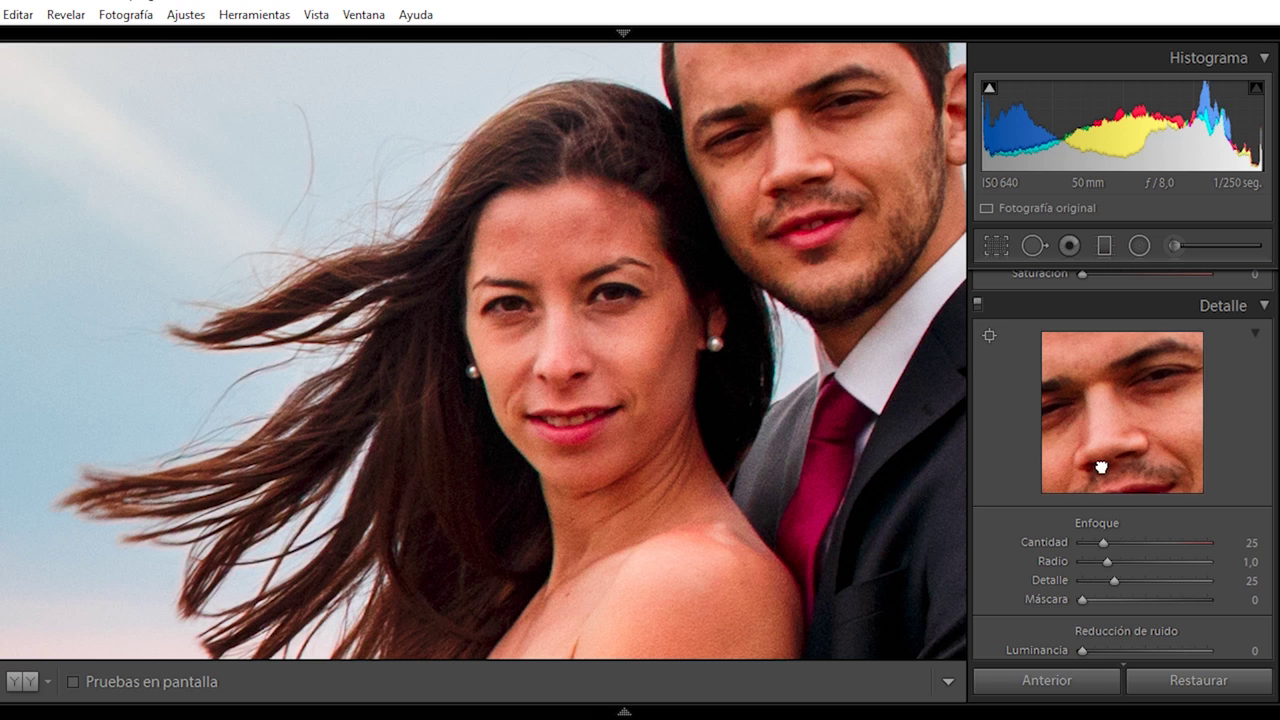
- Try sharpening amount 56 with radius values from 1,3 to 2,1 and minimum
click(1127, 541)
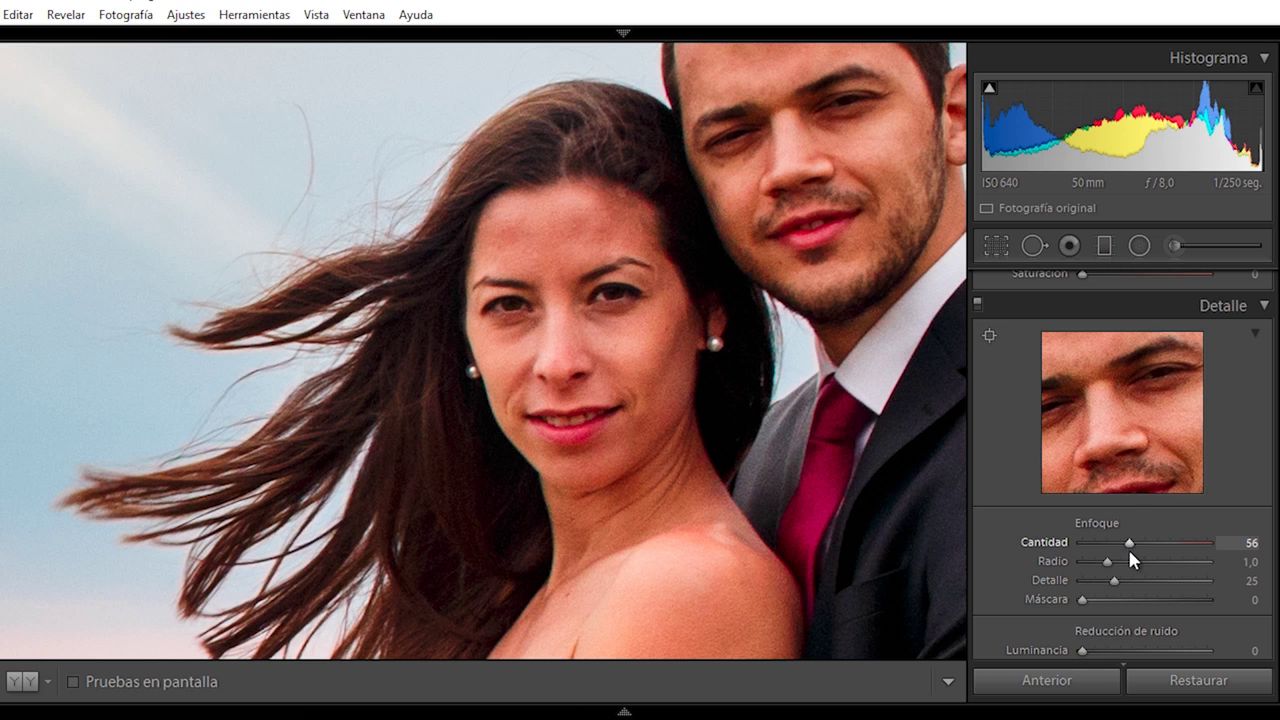
click(1124, 561)
mouse_move(1140, 567)
mouse_down()
mouse_move(1210, 580)
mouse_move(1144, 580)
mouse_up()
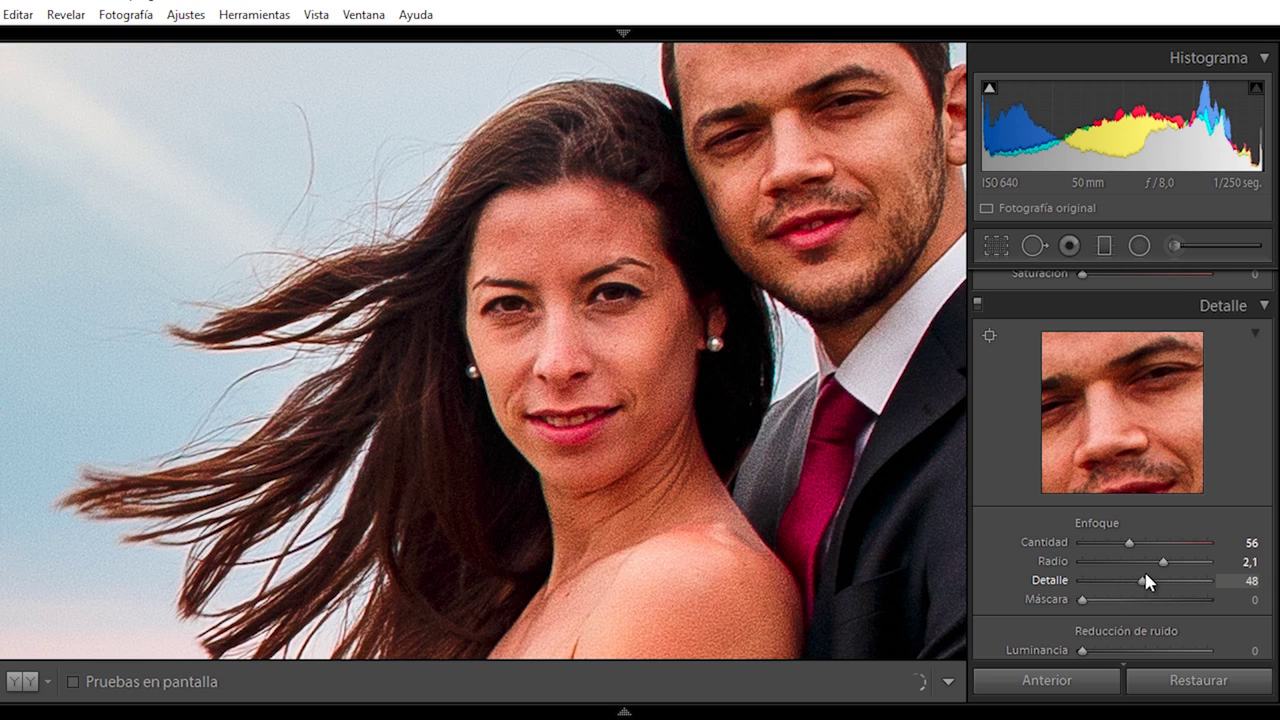
click(1123, 562)
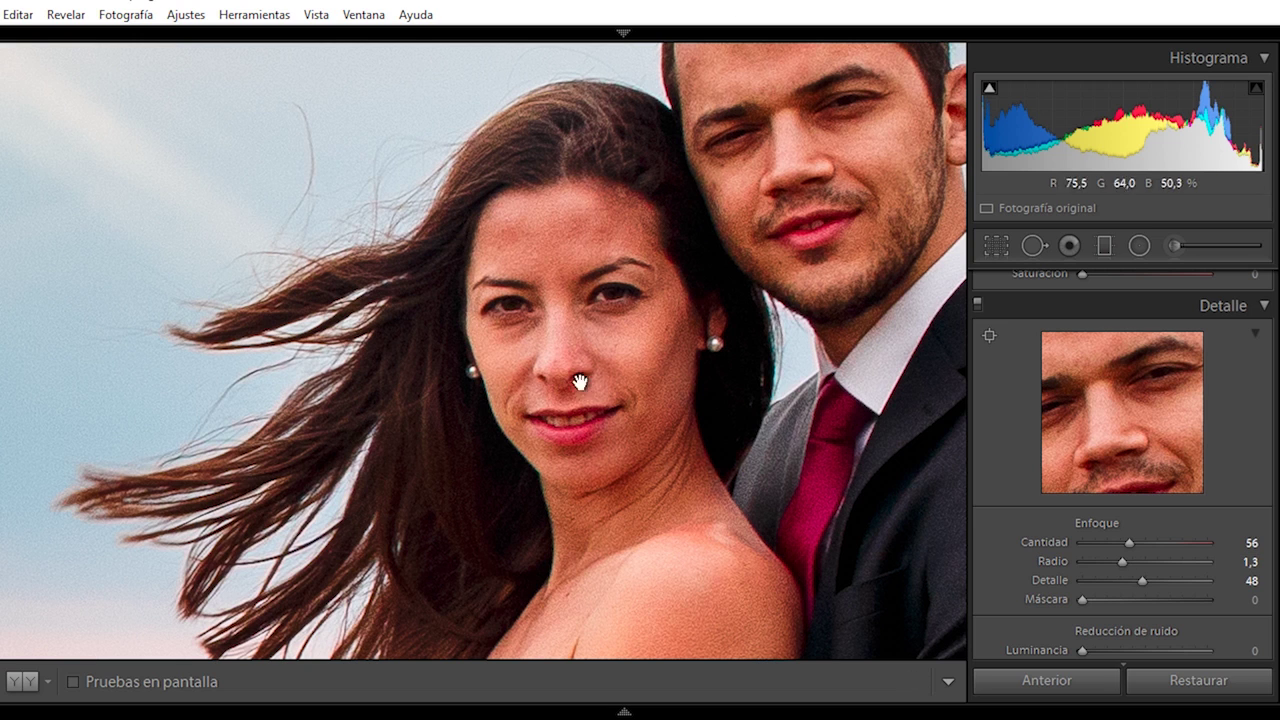
mouse_move(1123, 568)
mouse_down()
mouse_move(1052, 570)
mouse_move(1116, 568)
mouse_up()
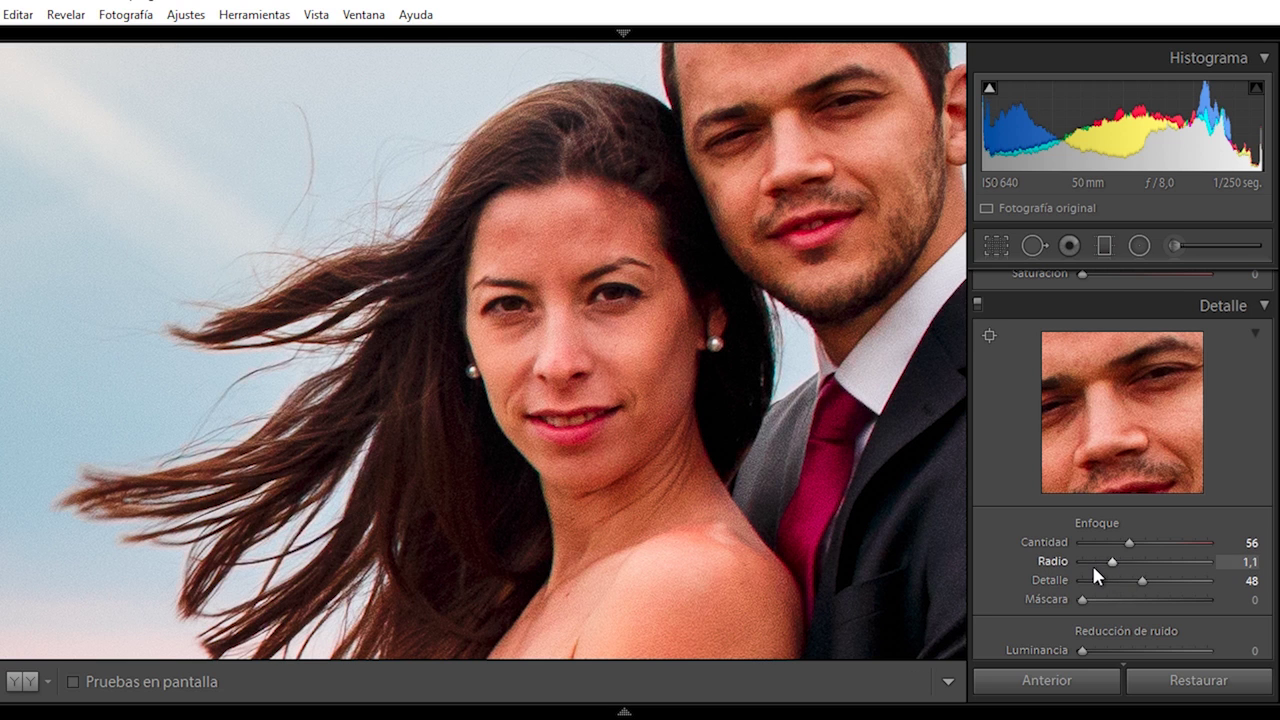
- Settle sharpening at amount 49, radius 1,2 and detail 25, then return to full view
drag(1122, 543, 1177, 548)
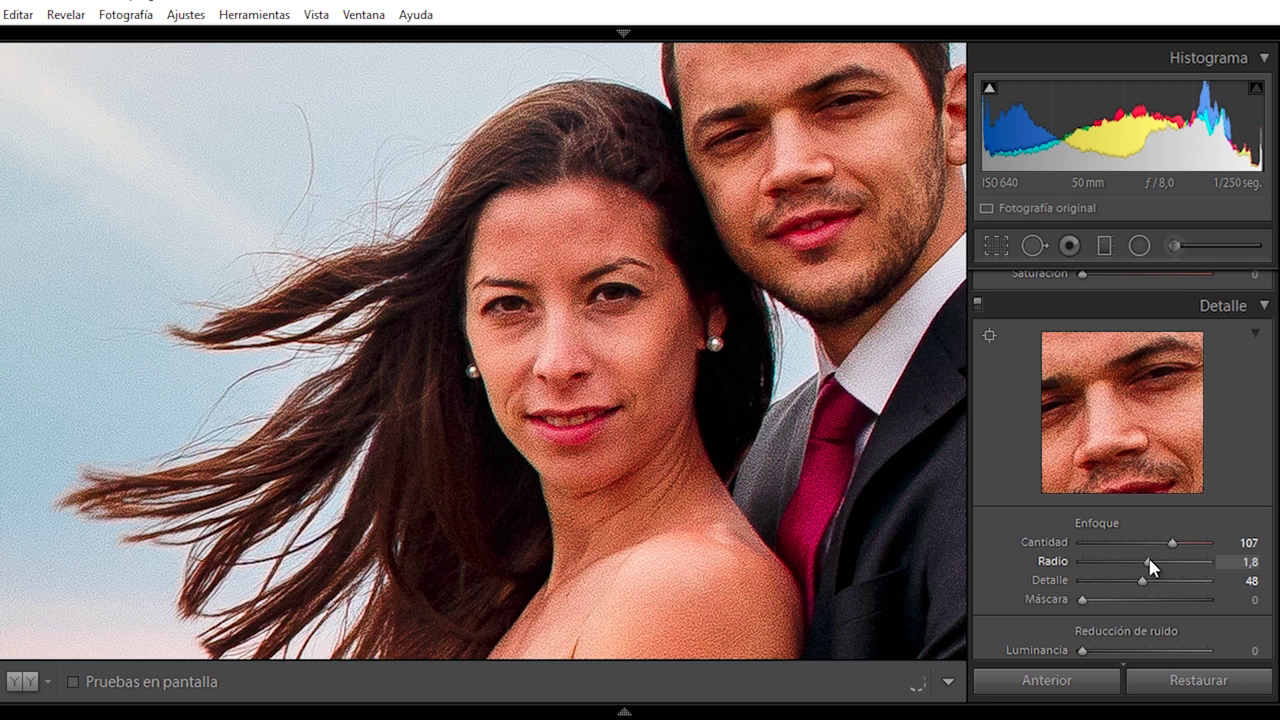
drag(1114, 561, 1090, 561)
click(1114, 580)
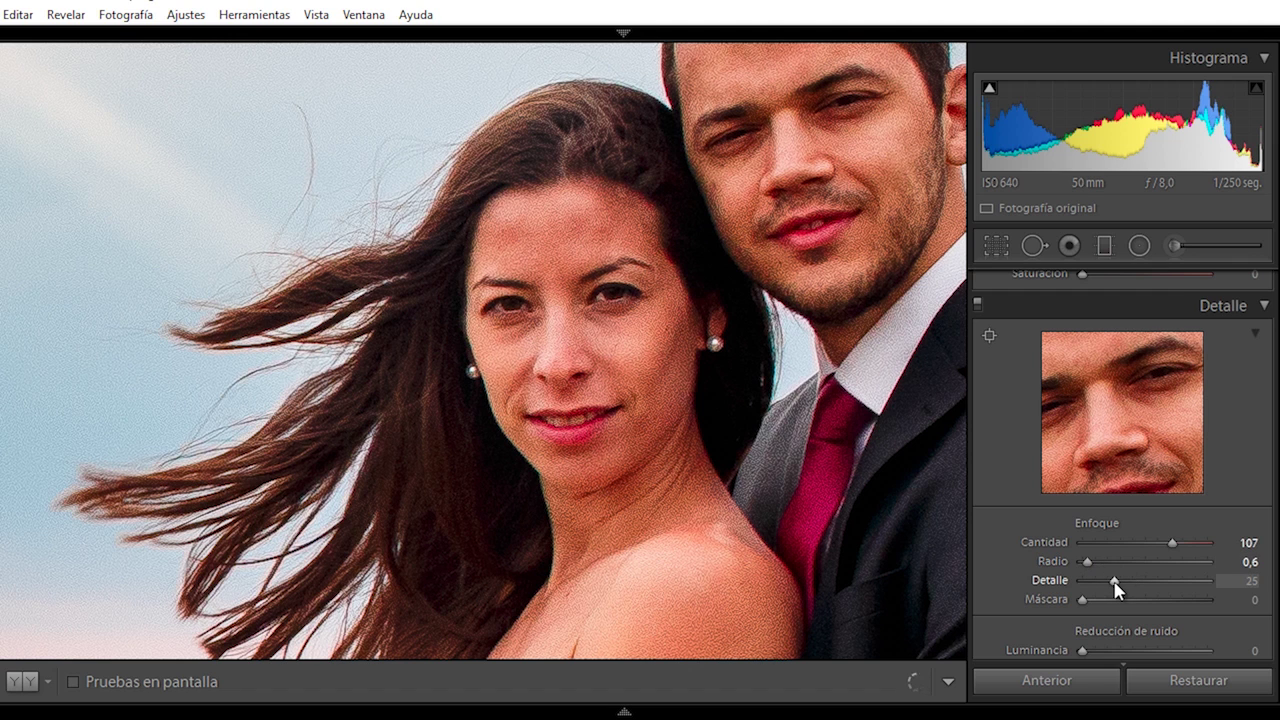
click(1116, 561)
click(1135, 543)
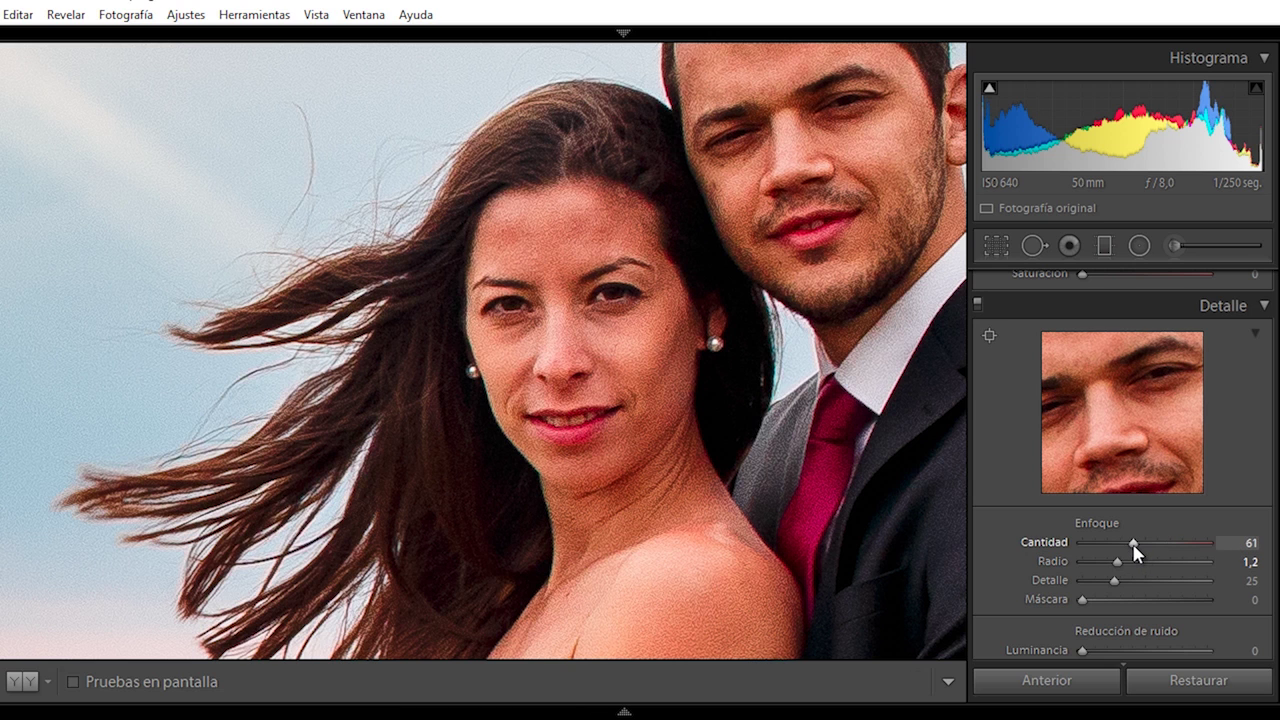
drag(1134, 543, 1124, 543)
click(726, 373)
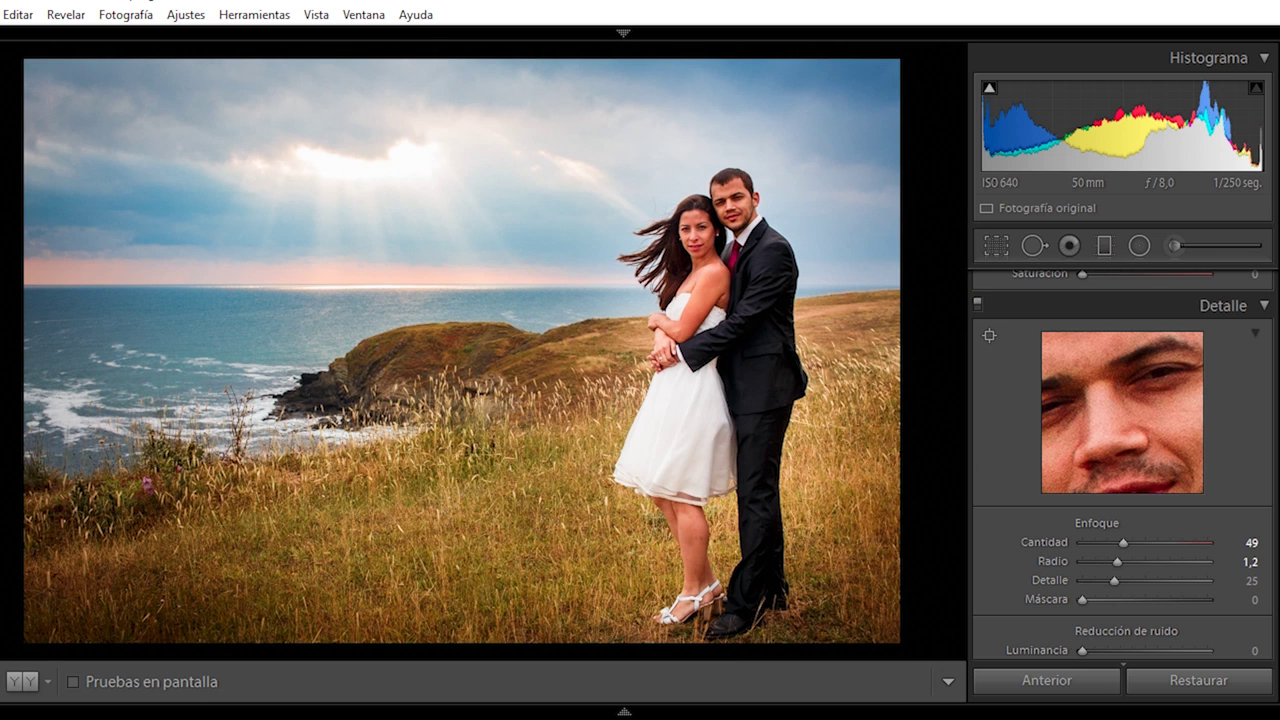
- Test yellow and green saturation, reset both, and push blue saturation to +100
scroll(1120, 450, up, 5)
scroll(1272, 420, up, 3)
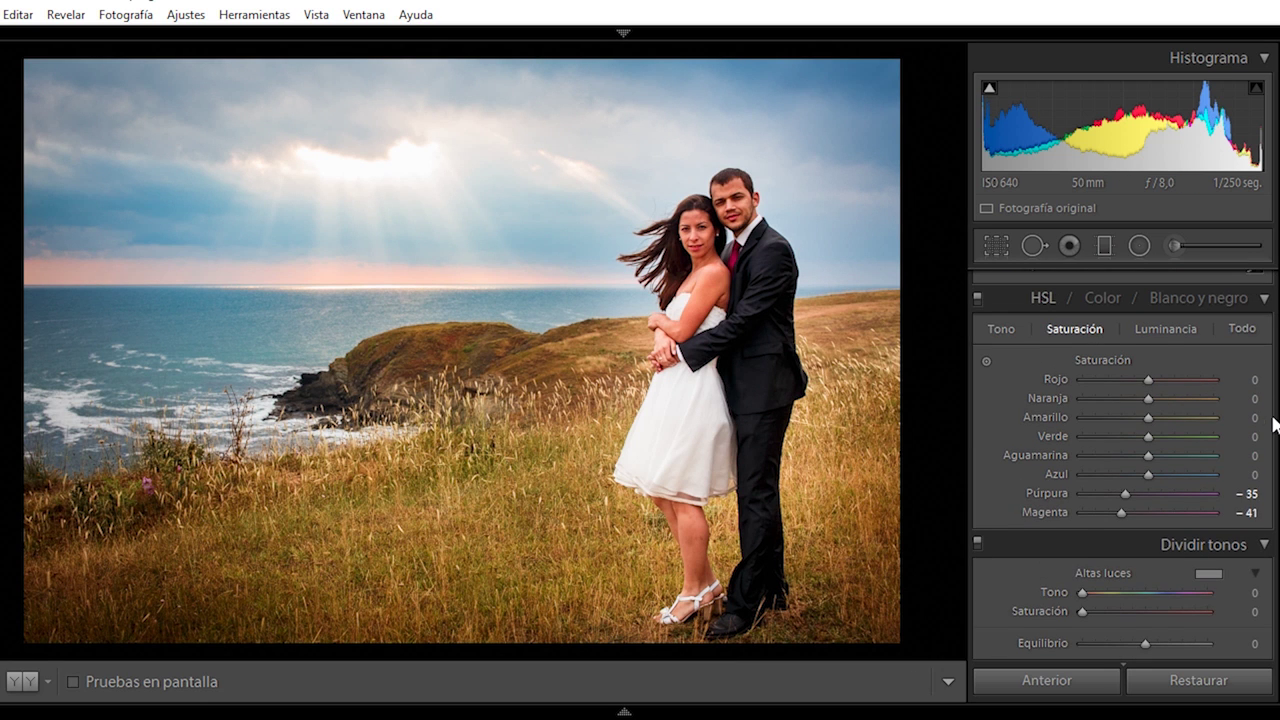
drag(1173, 418, 1192, 418)
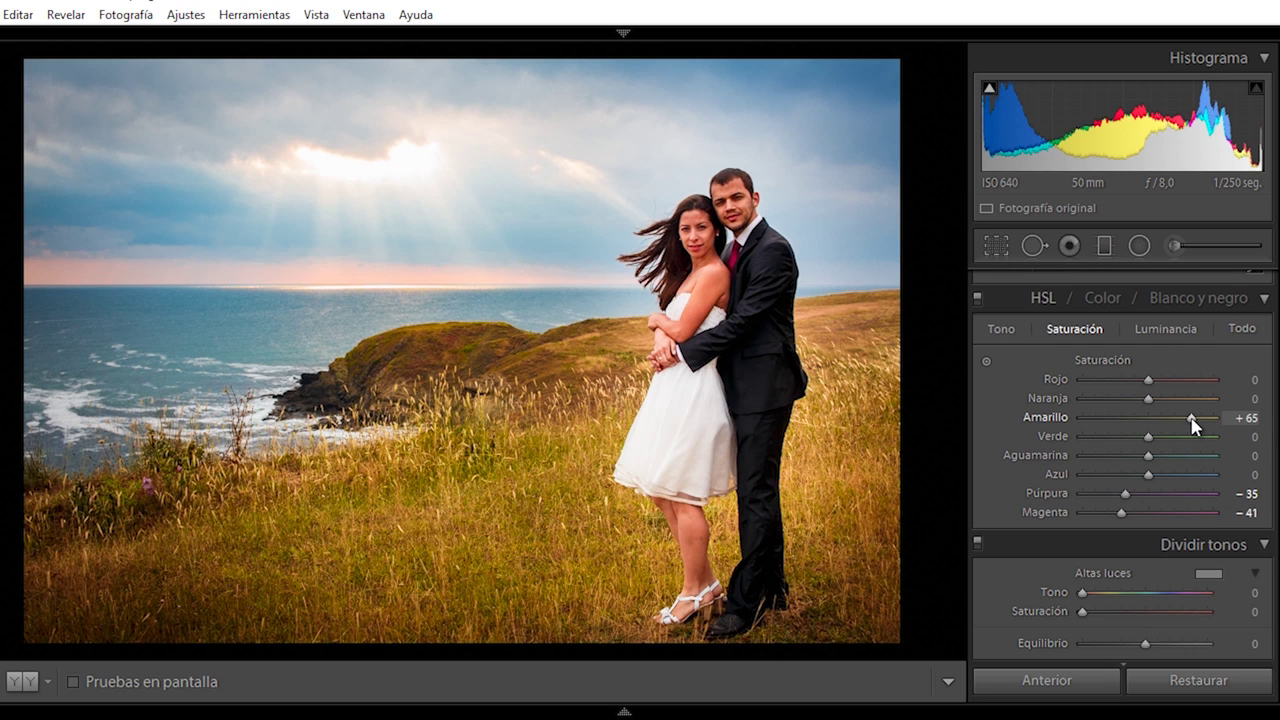
double_click(1190, 418)
click(1196, 437)
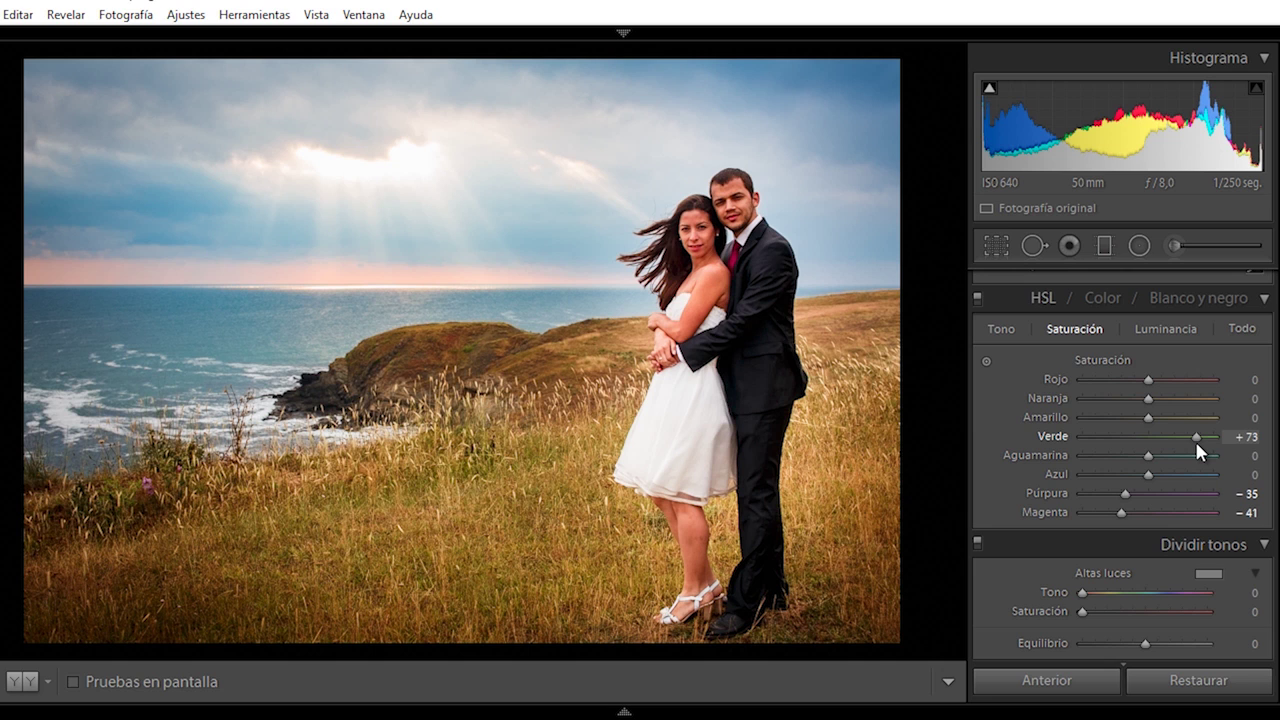
double_click(1197, 440)
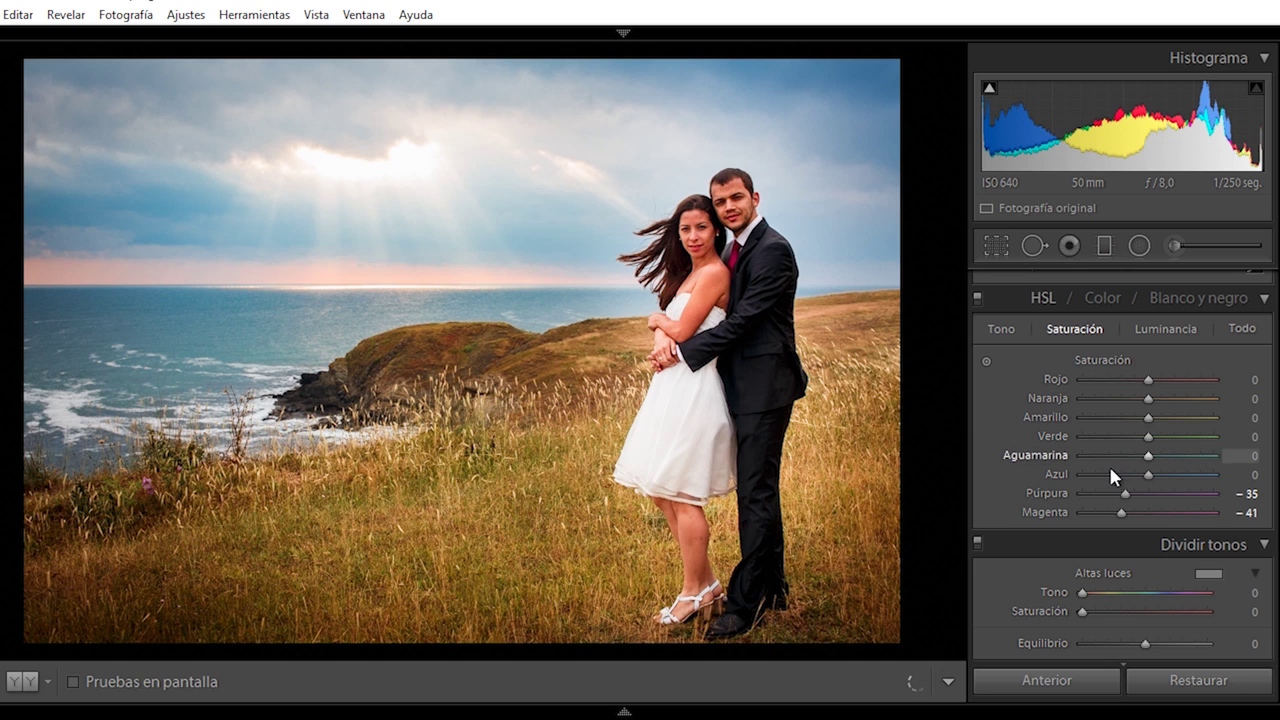
mouse_move(1193, 473)
mouse_down()
mouse_move(1223, 478)
mouse_move(1110, 475)
mouse_move(1229, 486)
mouse_up()
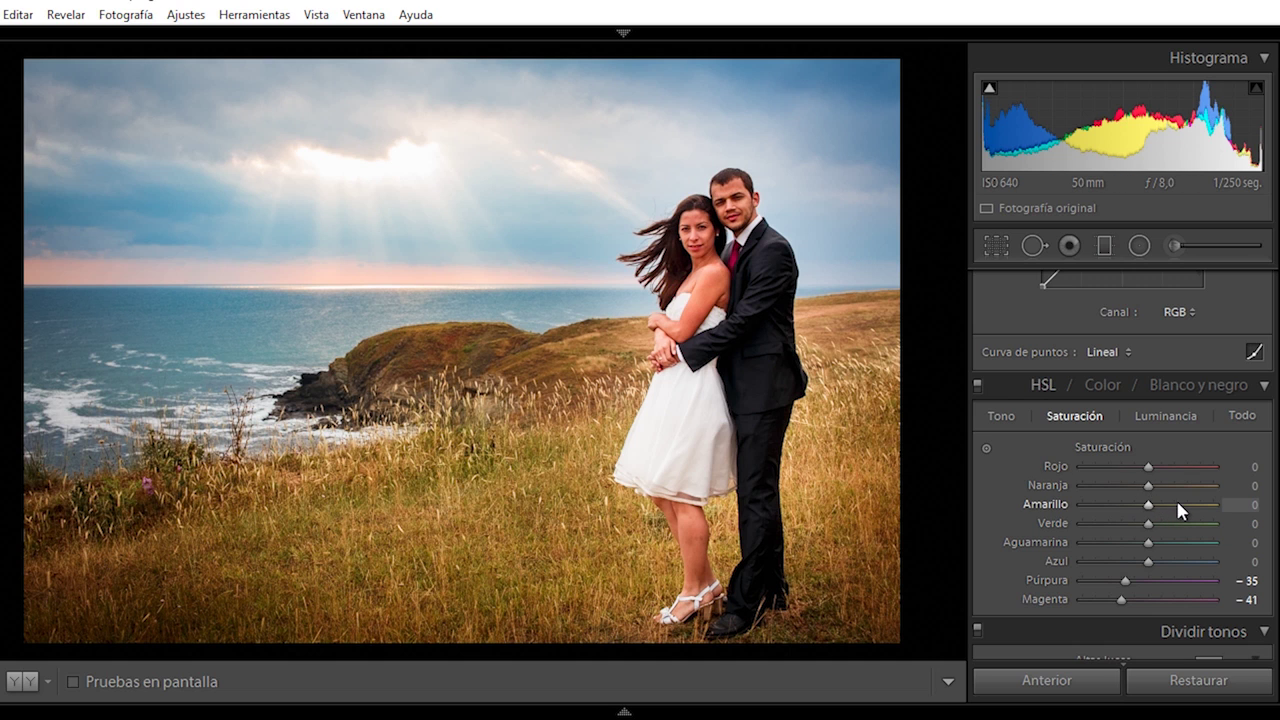
- Lower orange saturation to −26 and toggle the HSL panel off and on to compare
drag(1149, 486, 1036, 485)
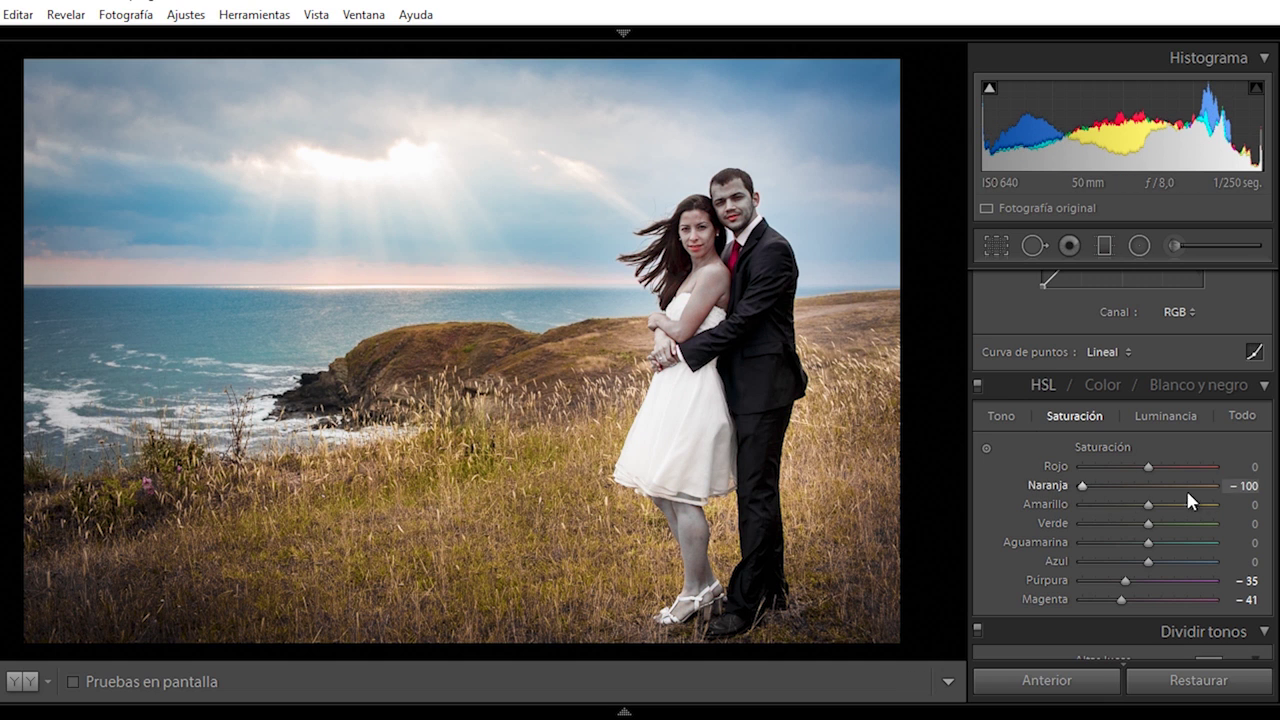
mouse_move(1082, 485)
mouse_down()
mouse_move(1235, 487)
mouse_move(1140, 487)
mouse_up()
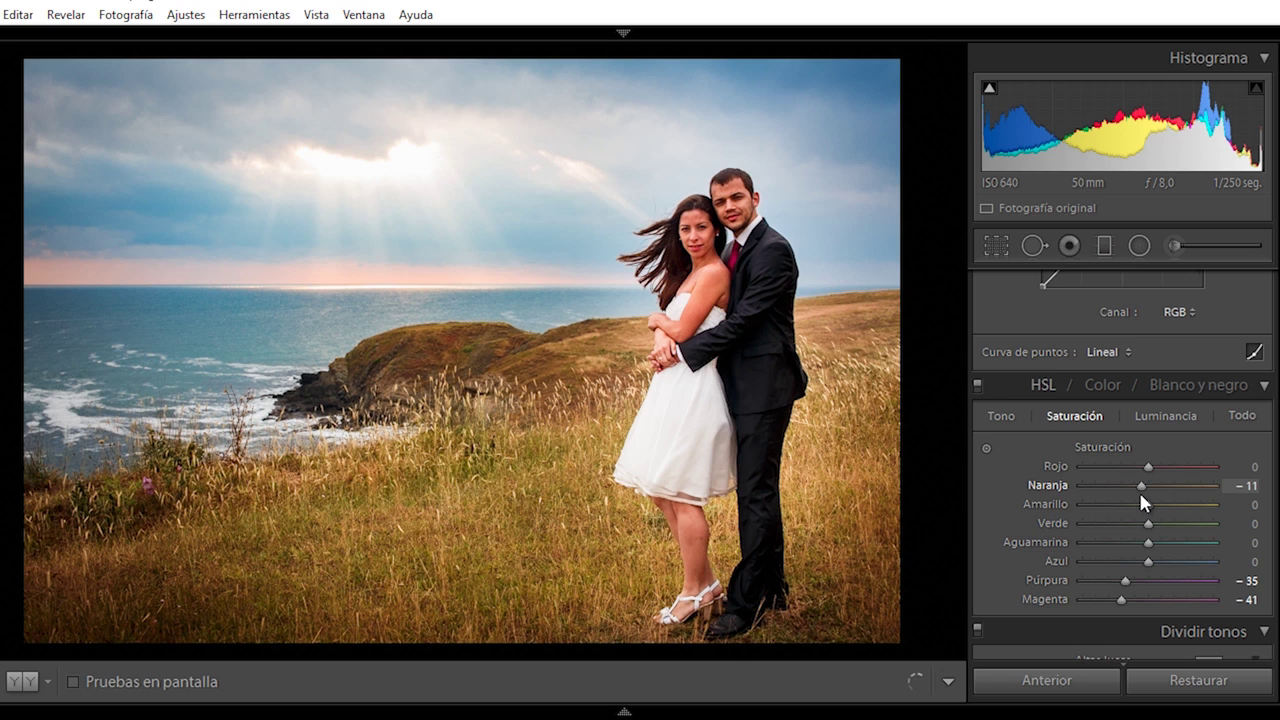
click(978, 386)
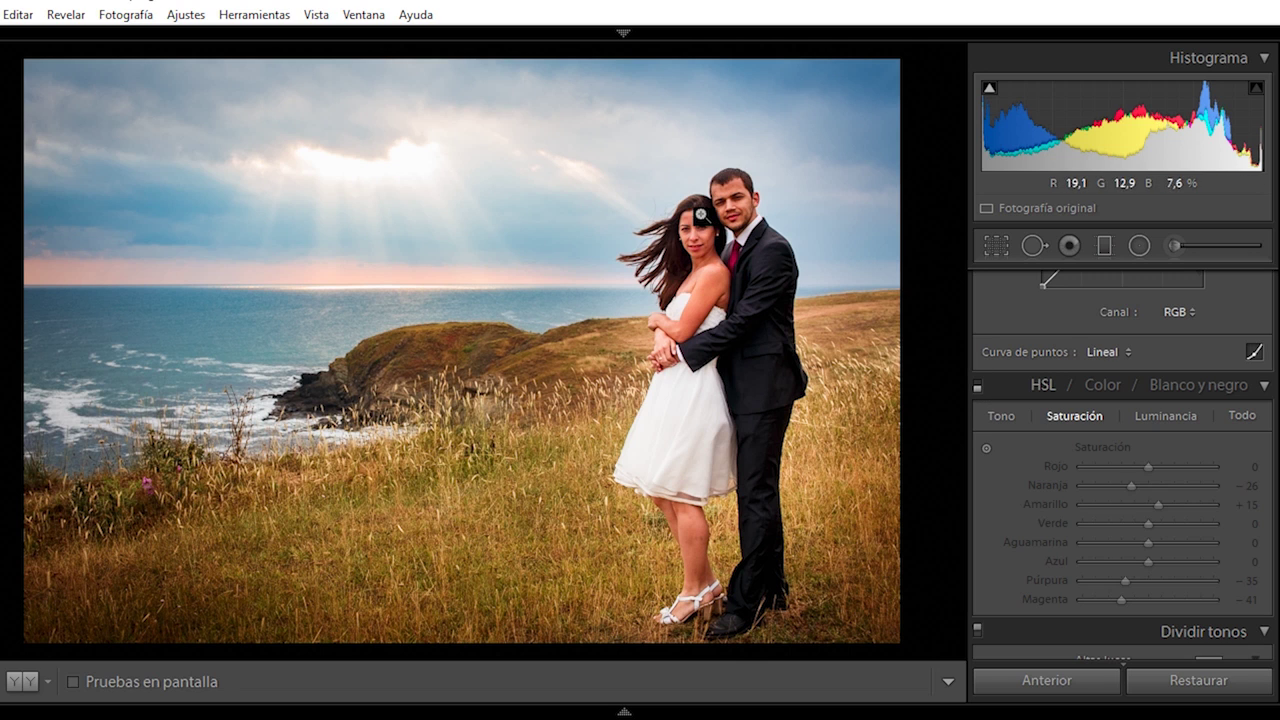
click(978, 386)
click(977, 385)
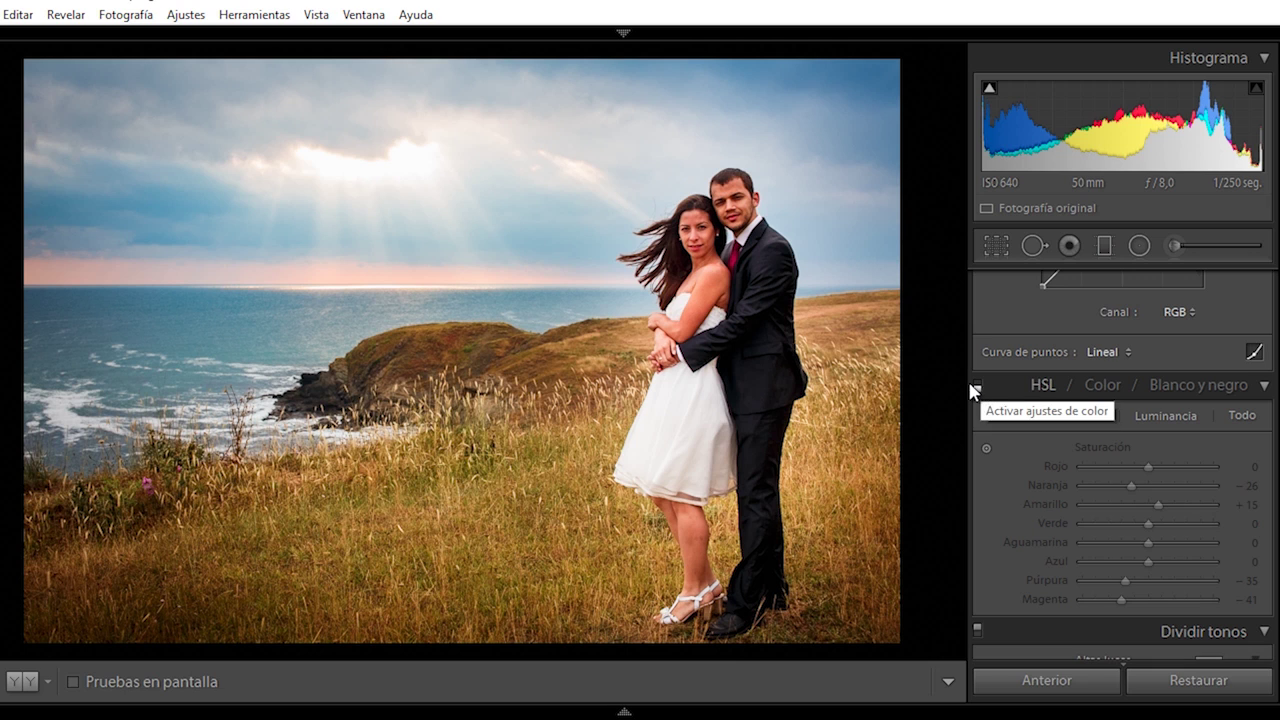
click(979, 385)
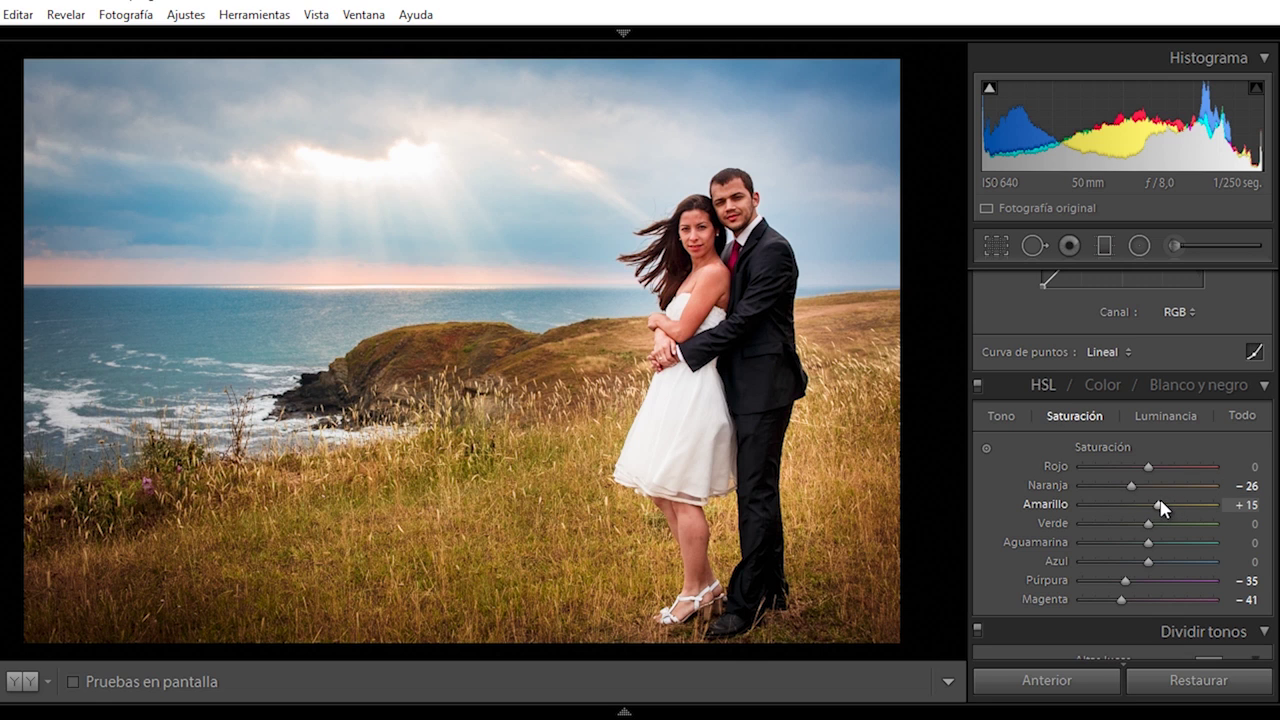
- Inspect the grass, hillside, horizon and pink-blue sky at 1:1, then return to full view
click(500, 489)
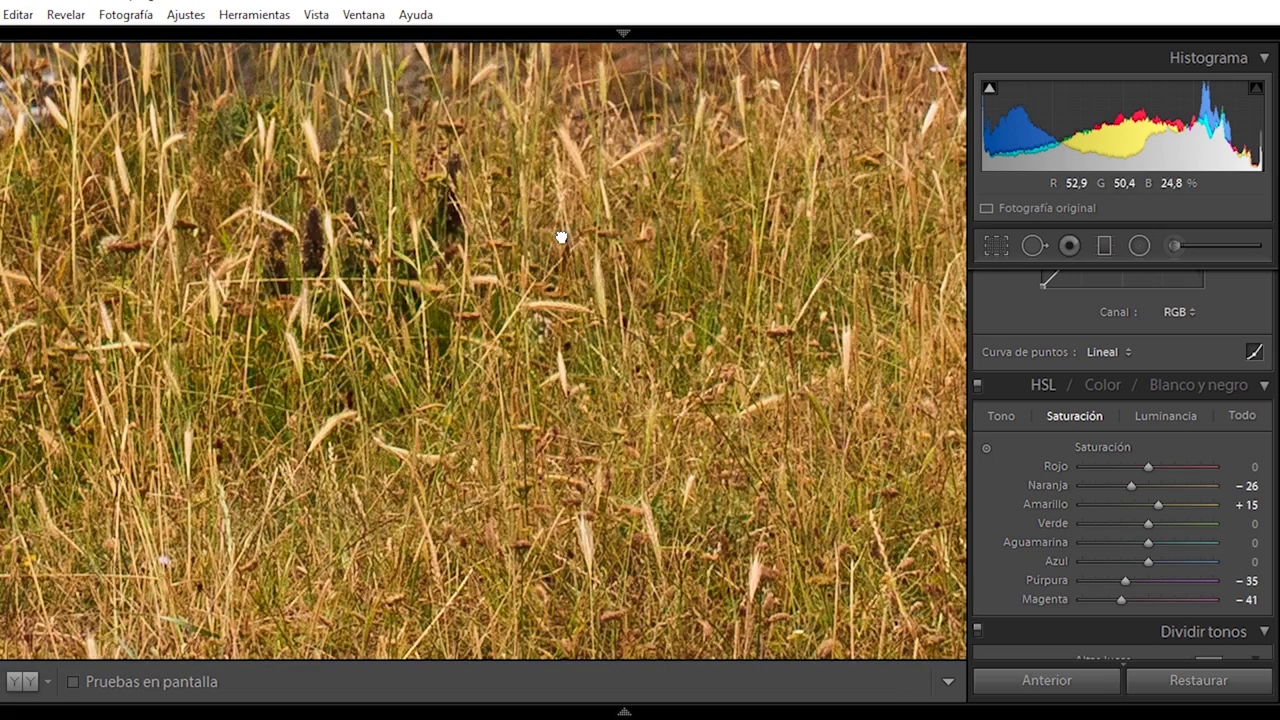
drag(563, 238, 649, 690)
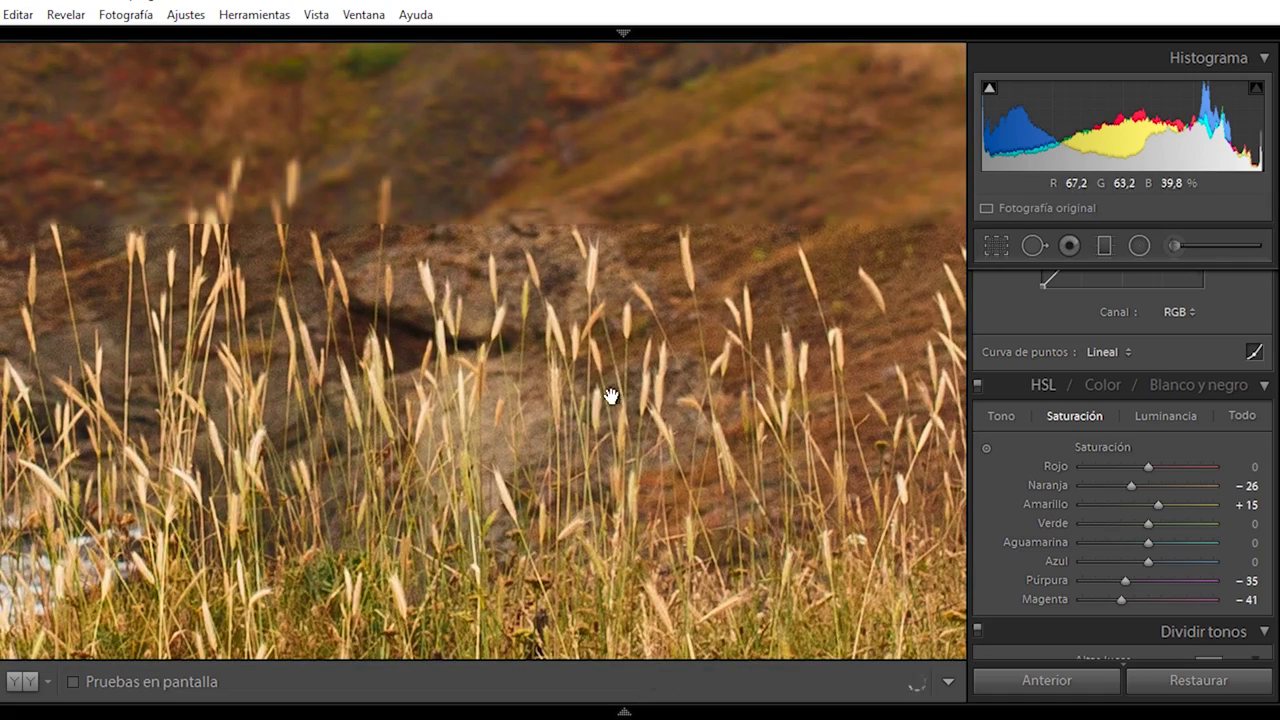
drag(594, 340, 790, 685)
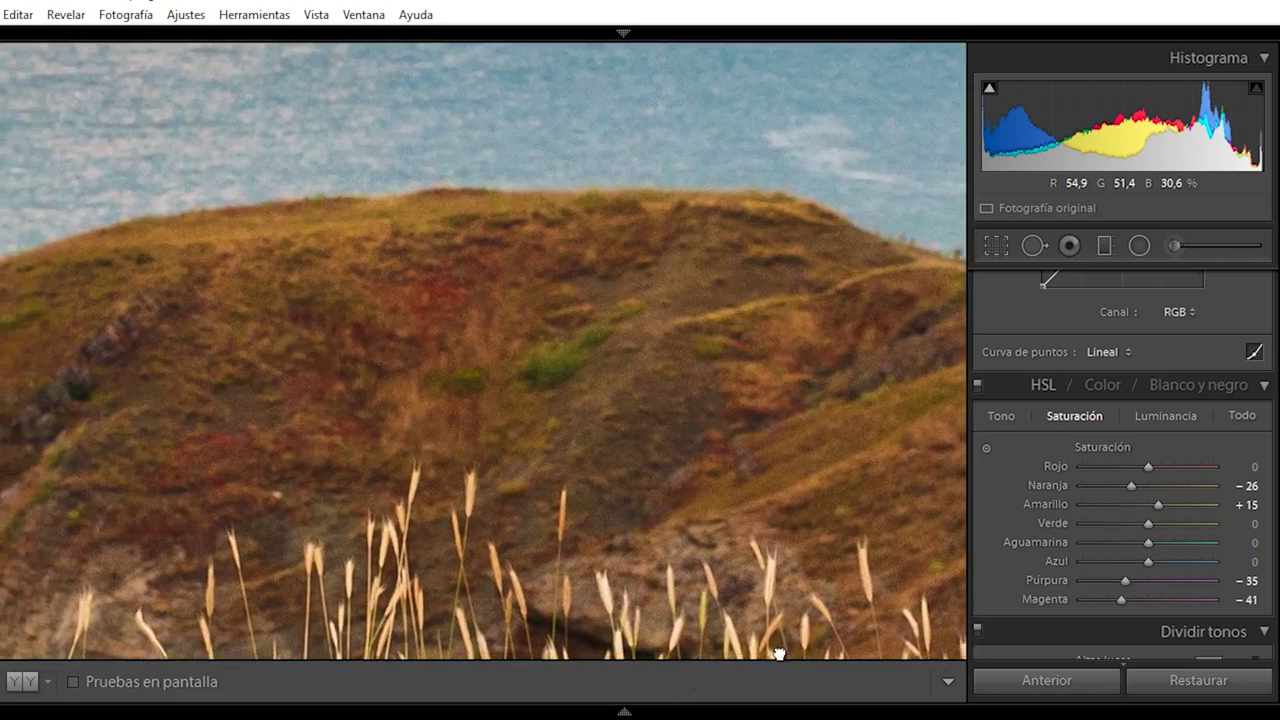
drag(391, 295, 714, 623)
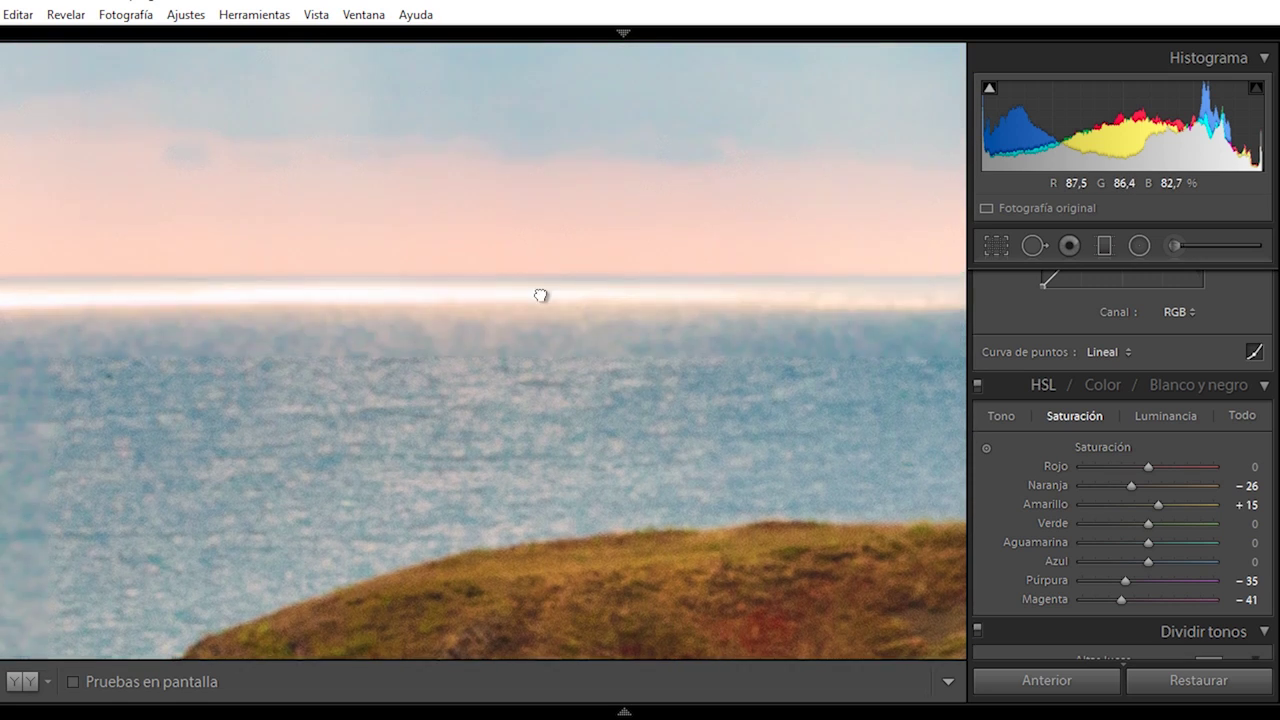
drag(543, 294, 551, 607)
click(526, 351)
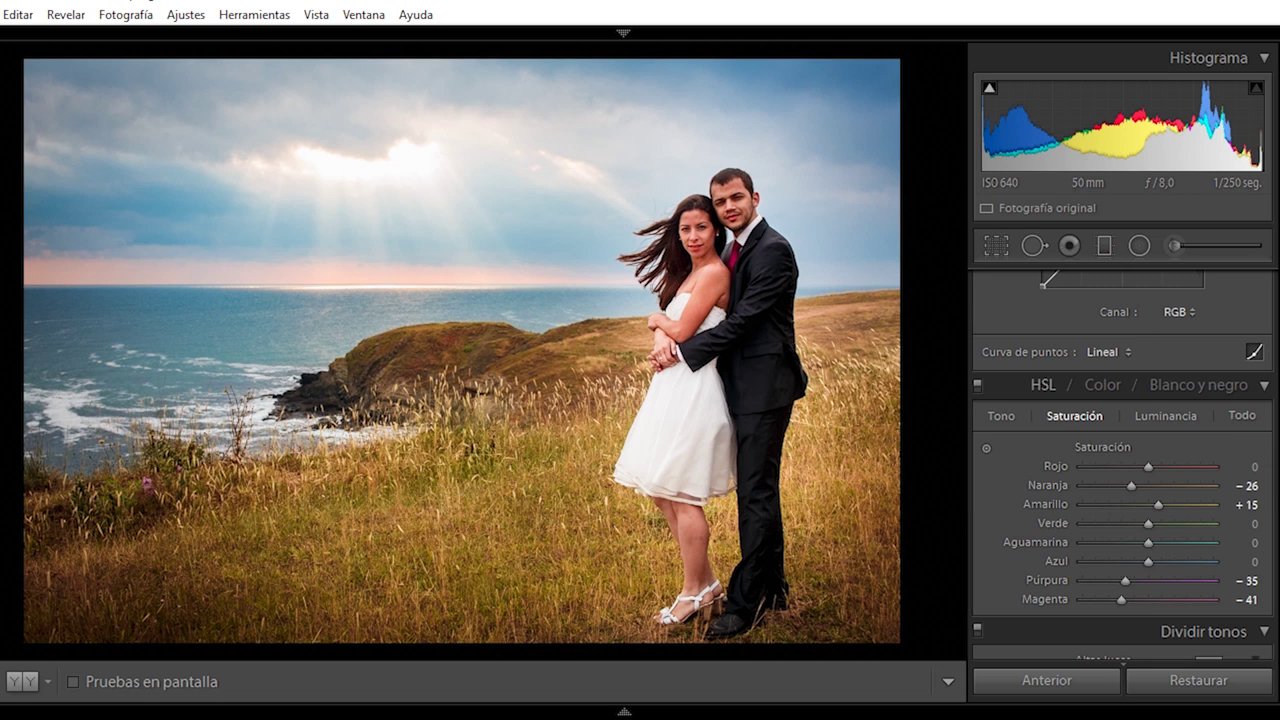
- Create a virtual copy of the third photo from the filmstrip
scroll(1120, 460, up, 10)
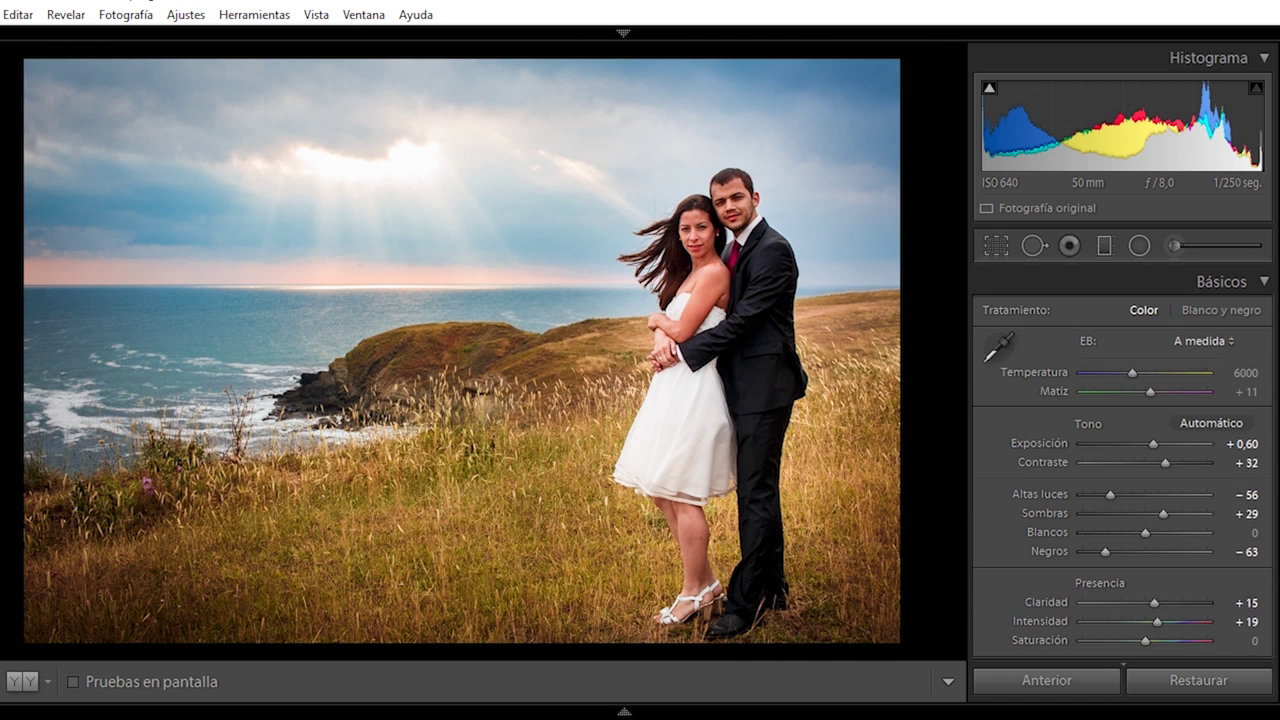
mouse_move(623, 711)
right_click(255, 620)
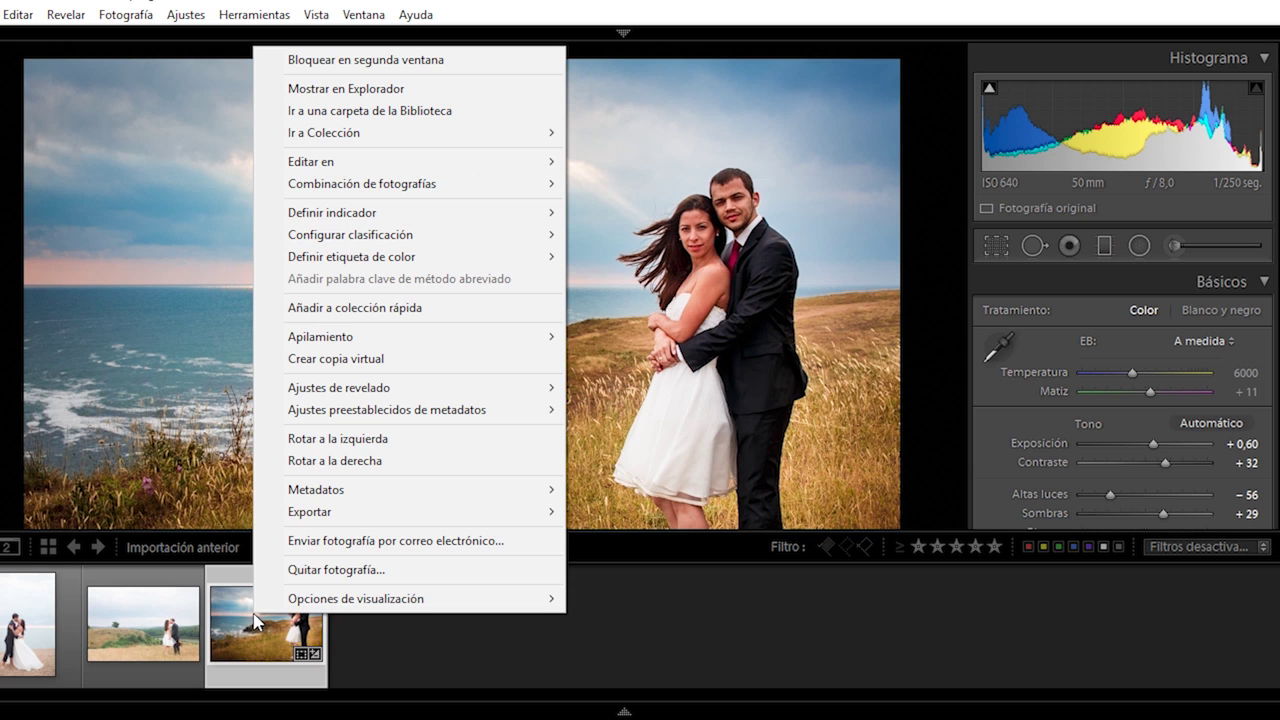
click(387, 360)
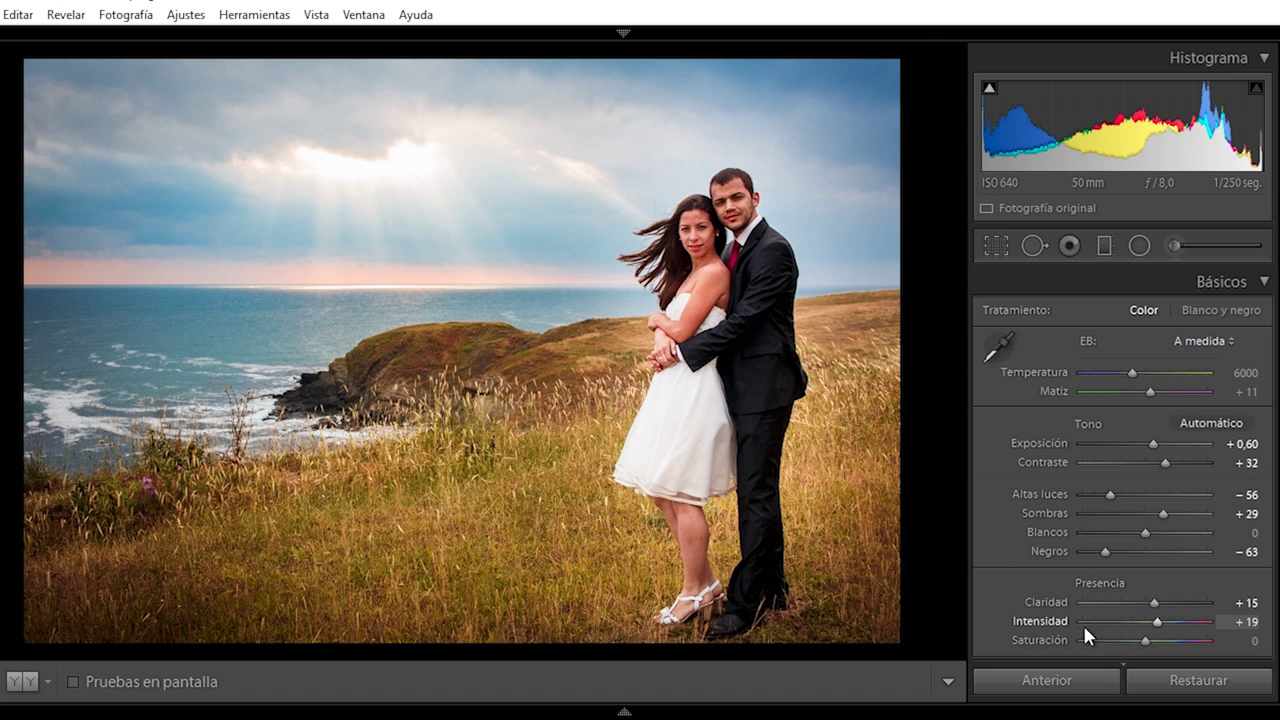
- Reset vibrance, contrast and shadows on the copy to 0
drag(1082, 622, 1036, 636)
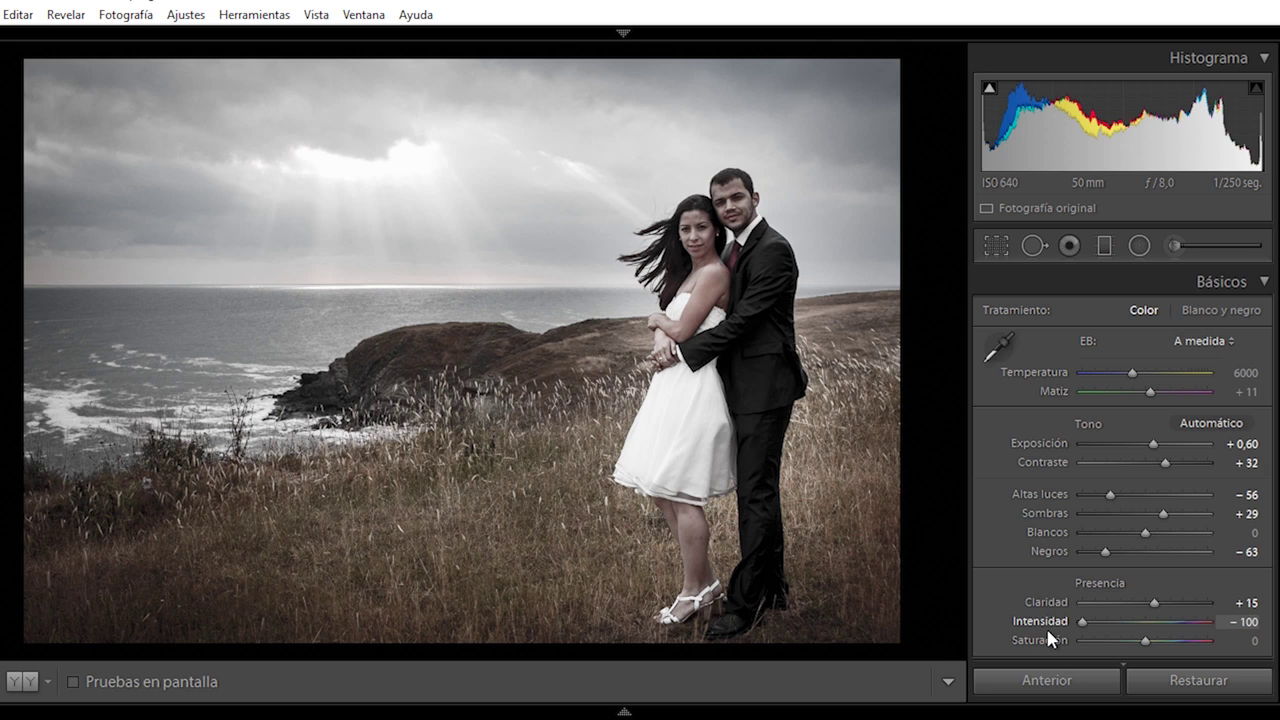
double_click(1078, 620)
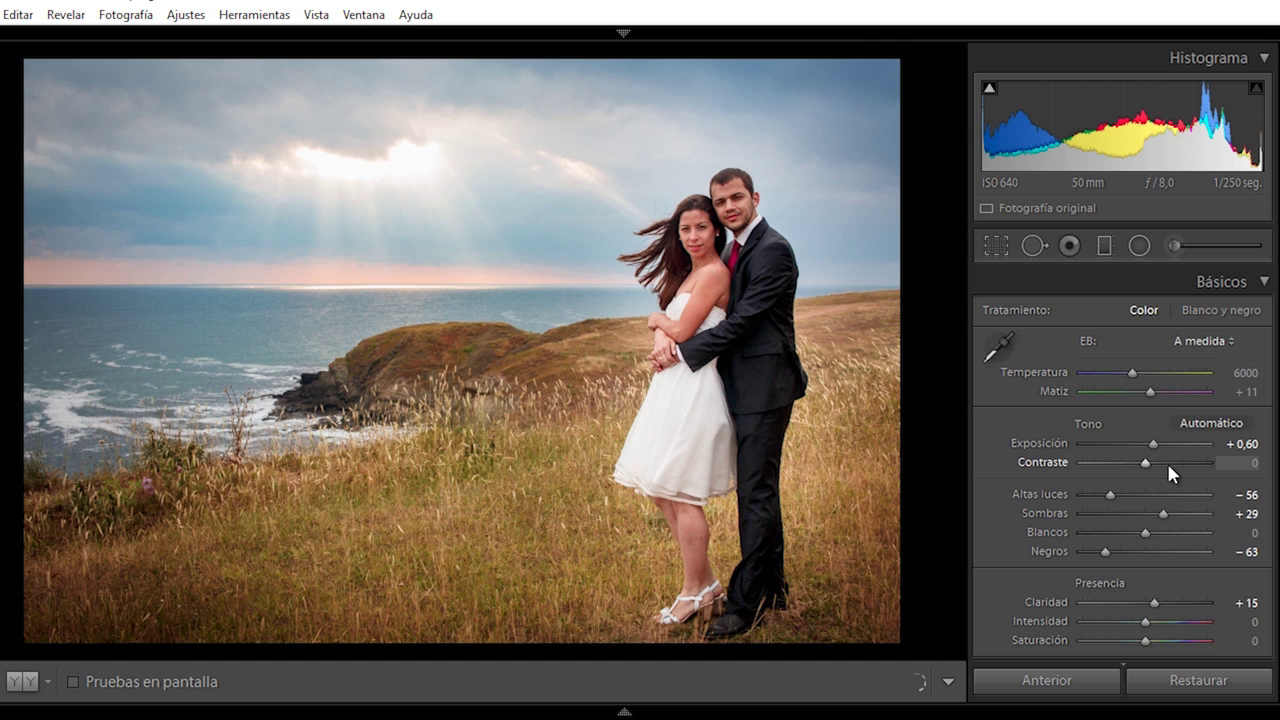
drag(1164, 462, 1108, 464)
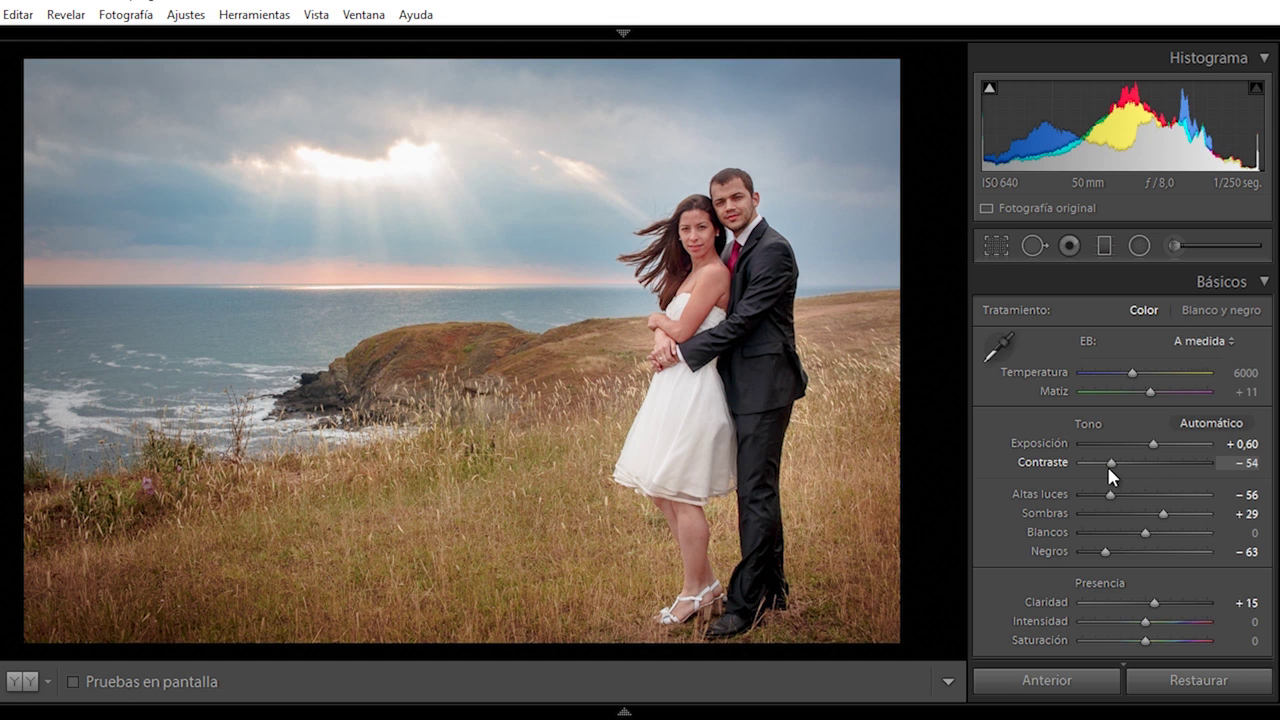
double_click(1107, 463)
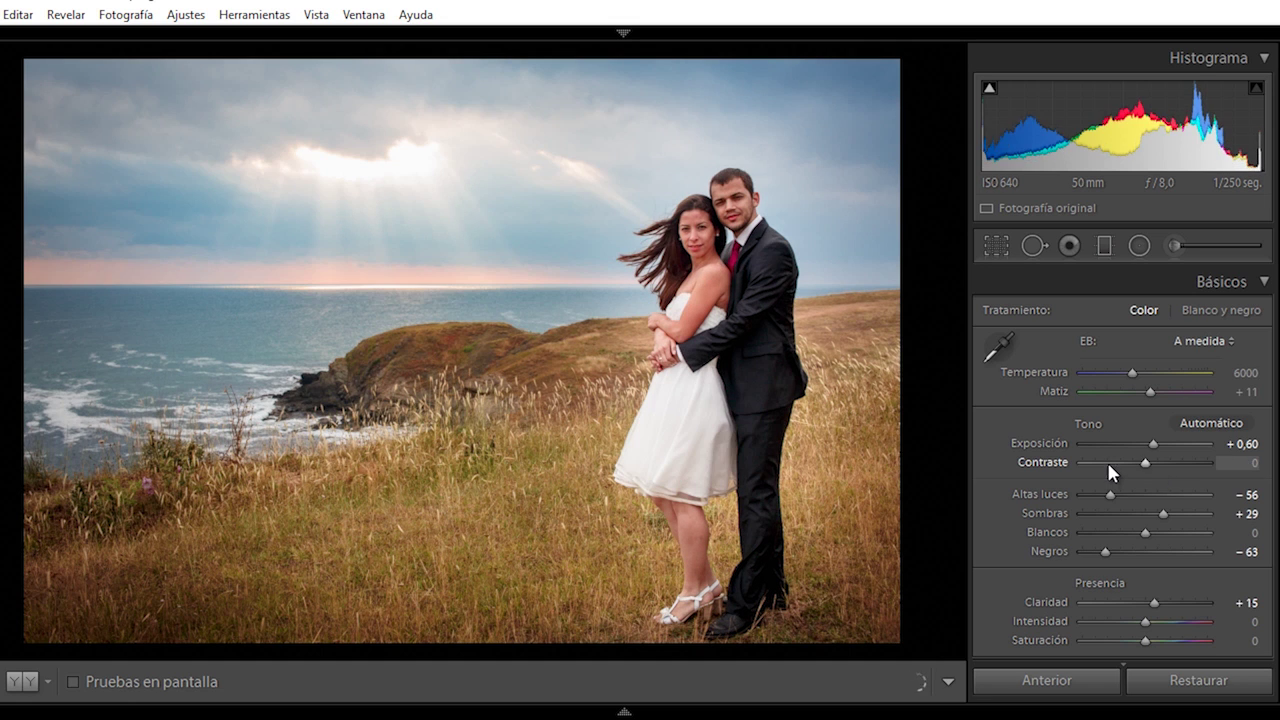
double_click(1163, 514)
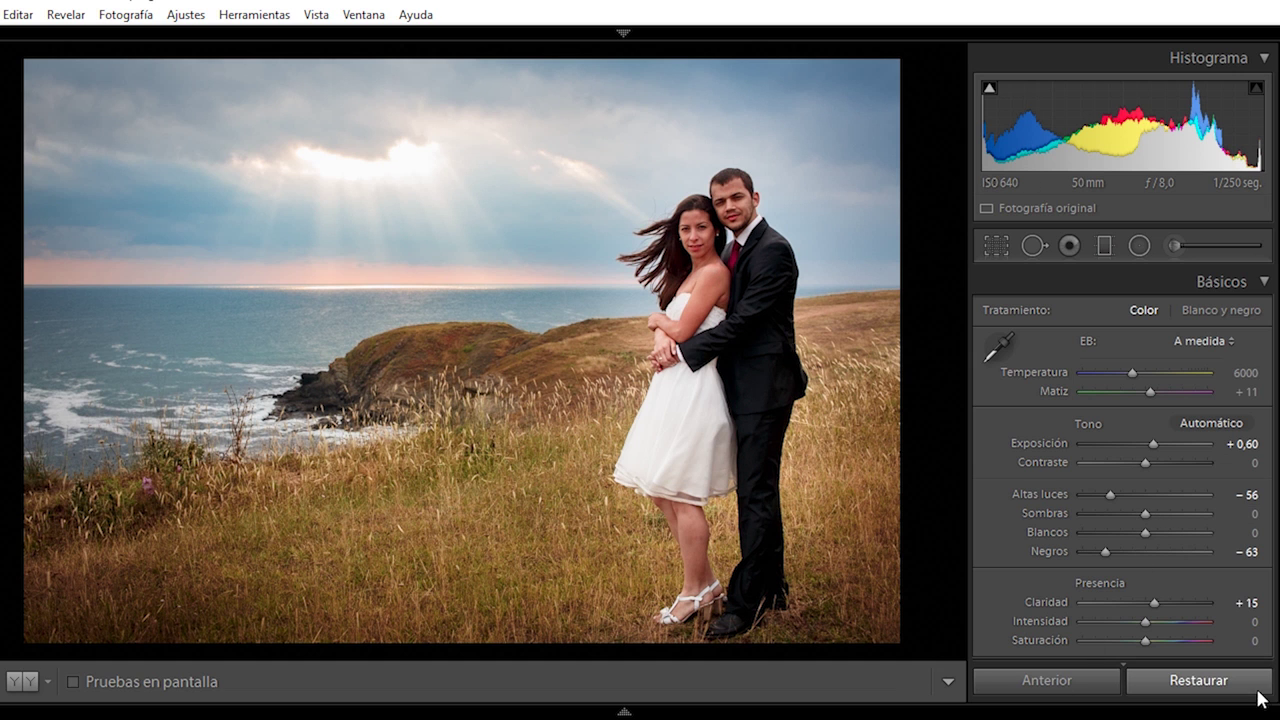
- Reset the Basic adjustments and set the calibration profile to Camera Standard
click(1198, 680)
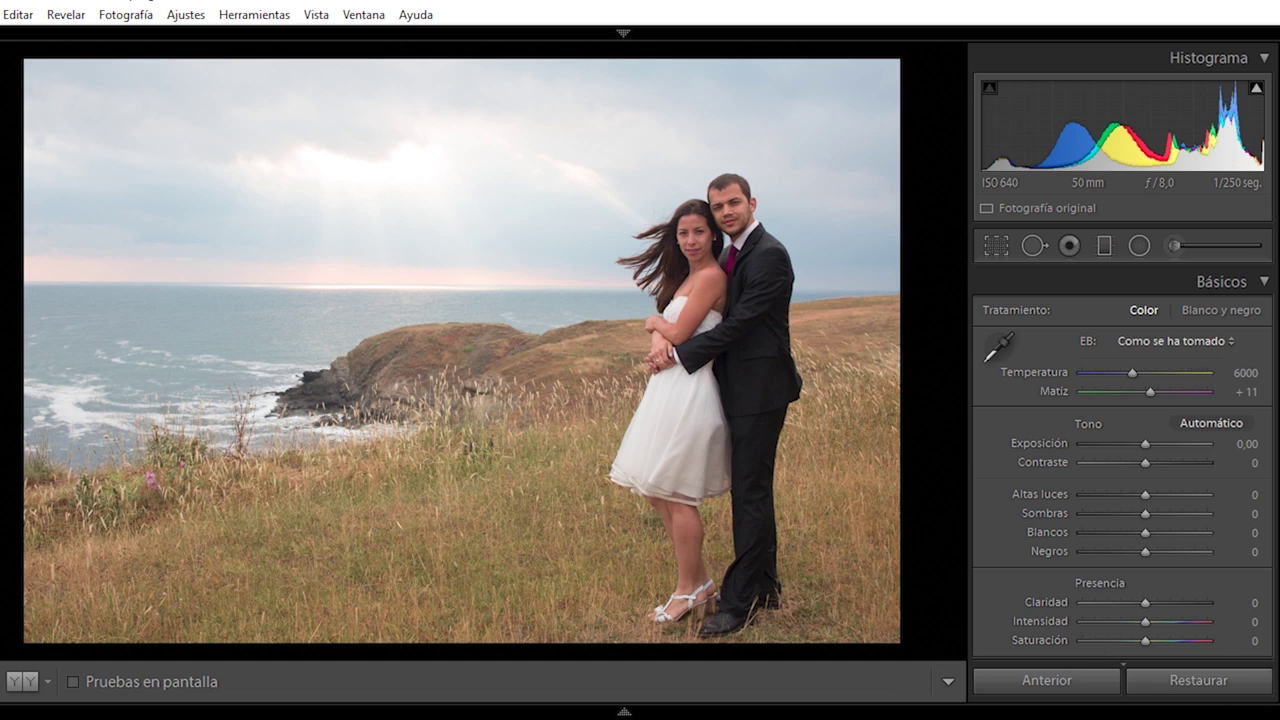
scroll(1122, 450, down, 10)
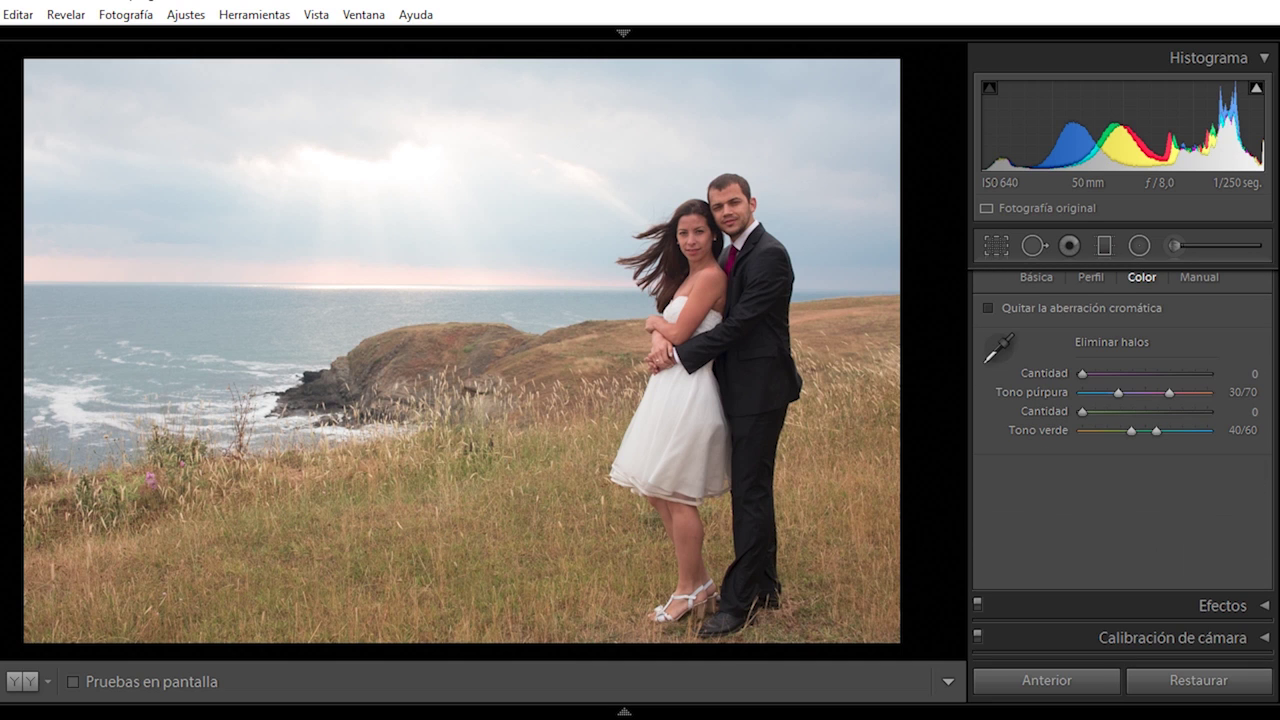
click(1235, 637)
click(1228, 373)
click(1172, 508)
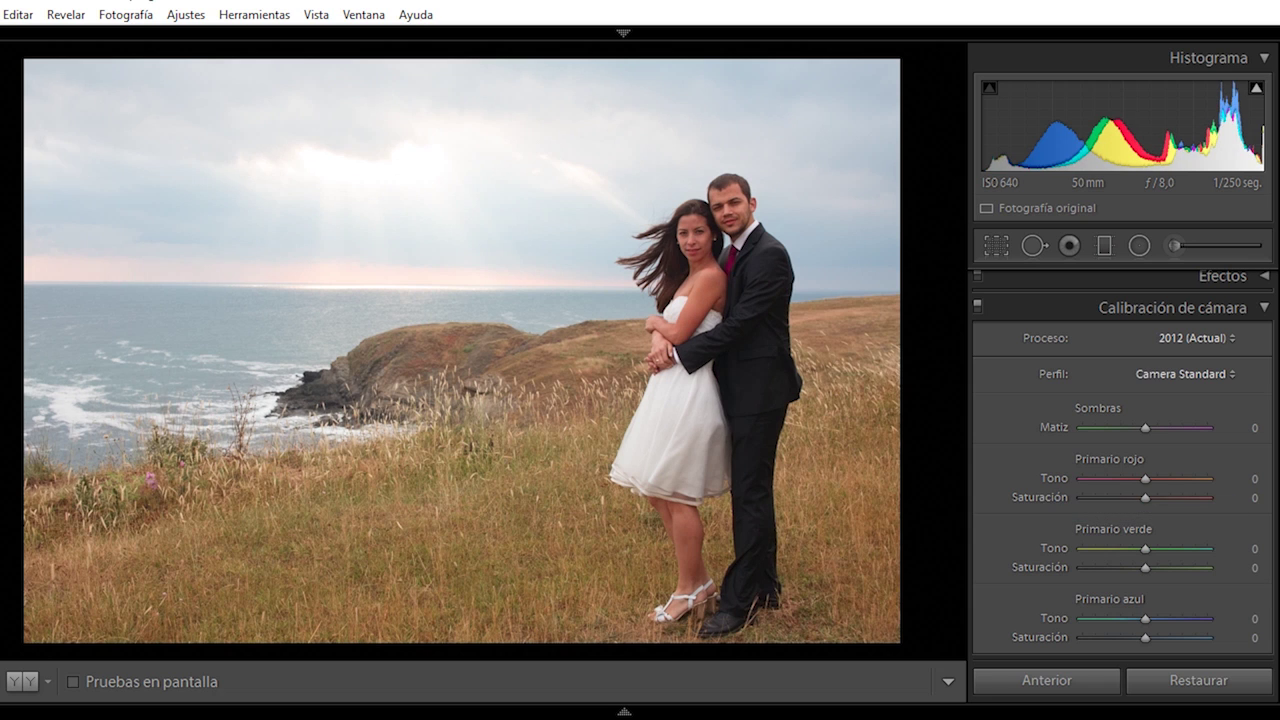
scroll(1122, 470, up, 10)
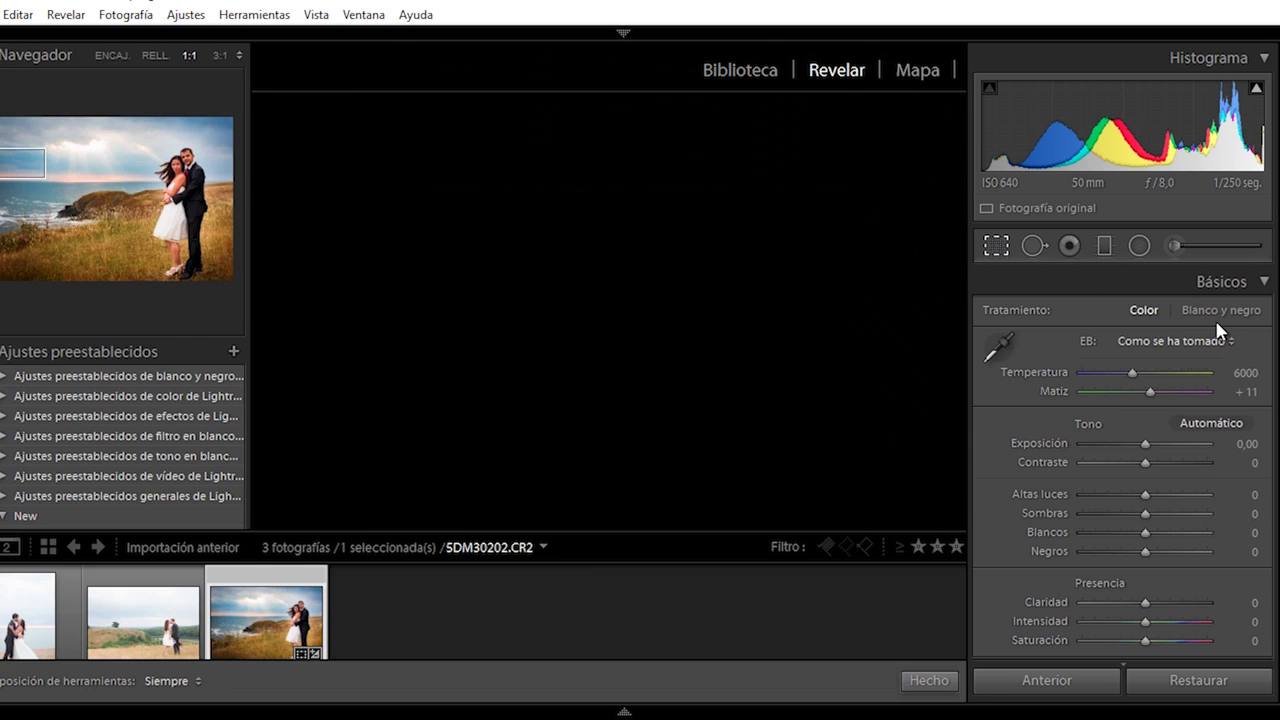
- Straighten the photo along the sea horizon with a level line, keeping the original aspect ratio
click(996, 245)
click(1208, 315)
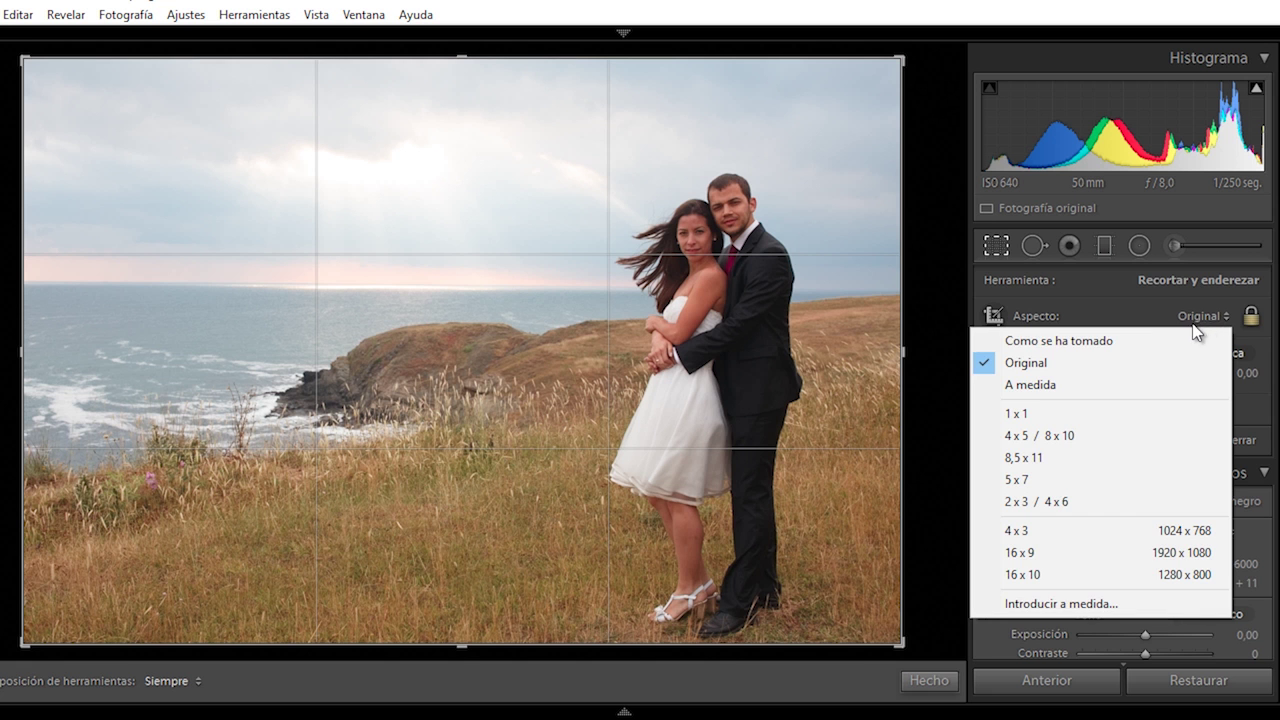
click(1050, 286)
click(995, 374)
mouse_move(880, 289)
mouse_down()
mouse_move(440, 272)
mouse_move(32, 282)
mouse_up()
click(929, 680)
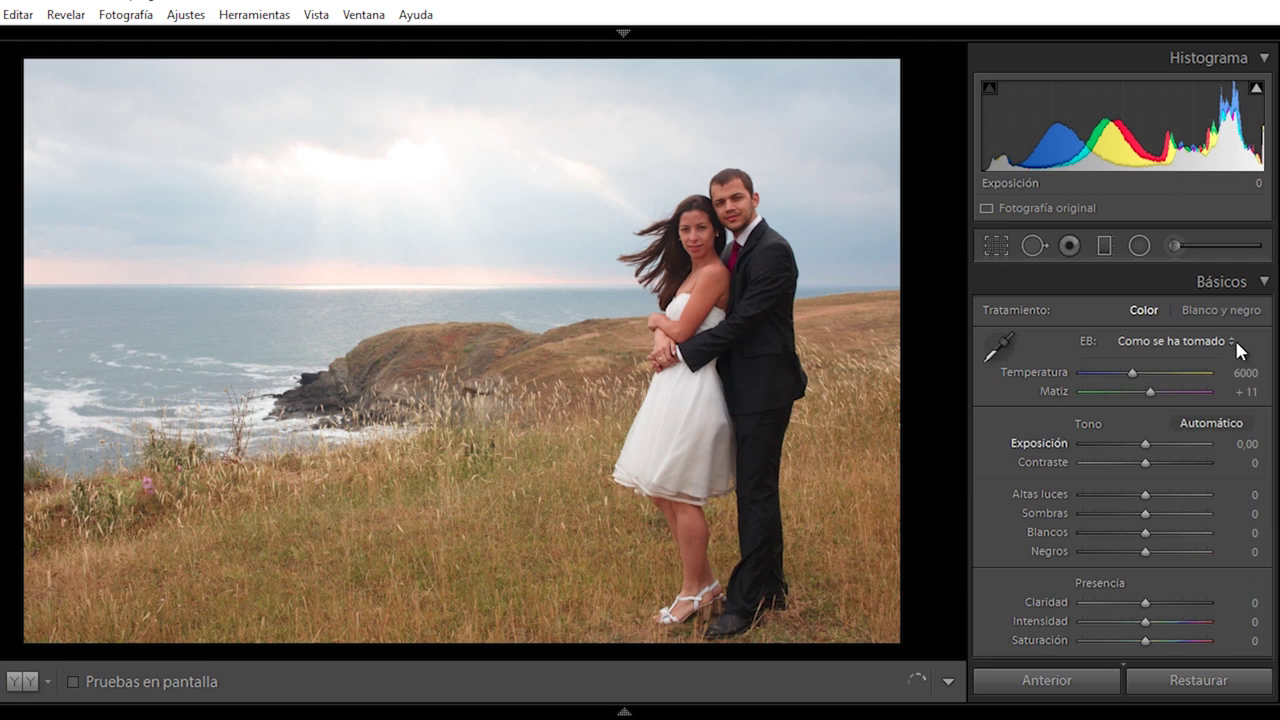
- Set sharpening to amount 57 and radius 1,4
scroll(1275, 520, down, 10)
scroll(1271, 477, up, 3)
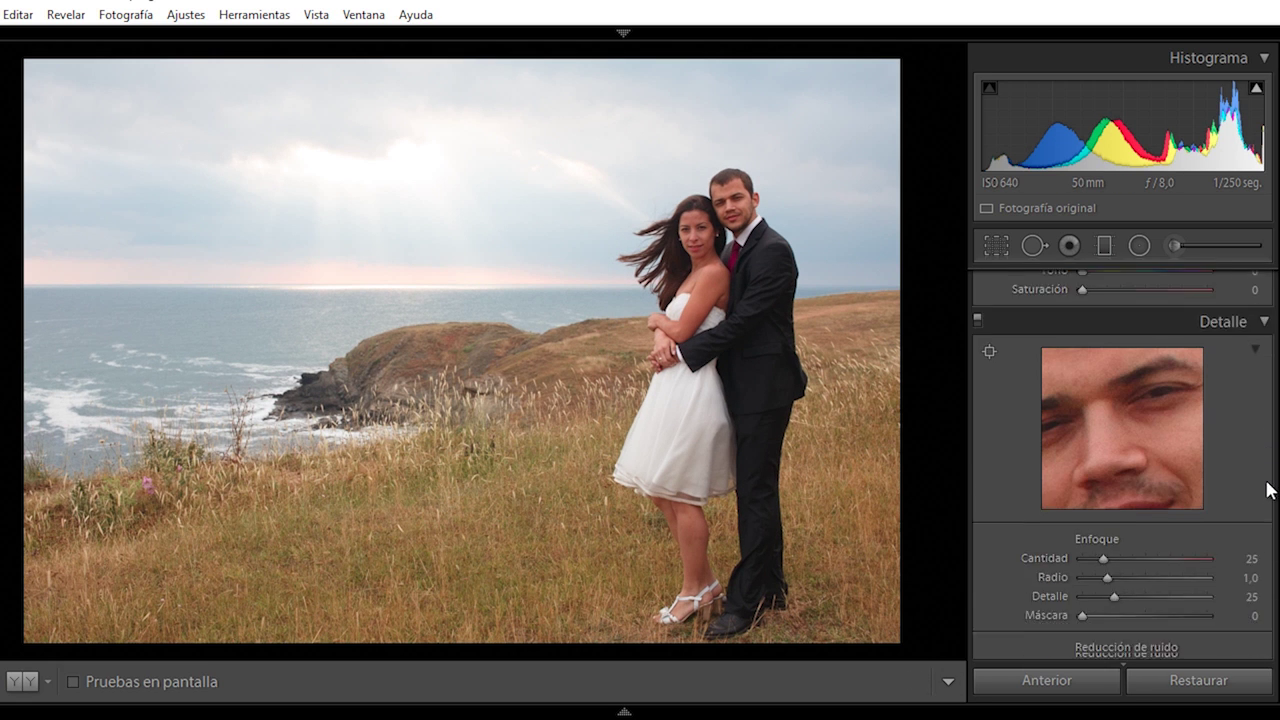
scroll(1270, 490, down, 1)
drag(1150, 498, 1130, 498)
click(1125, 517)
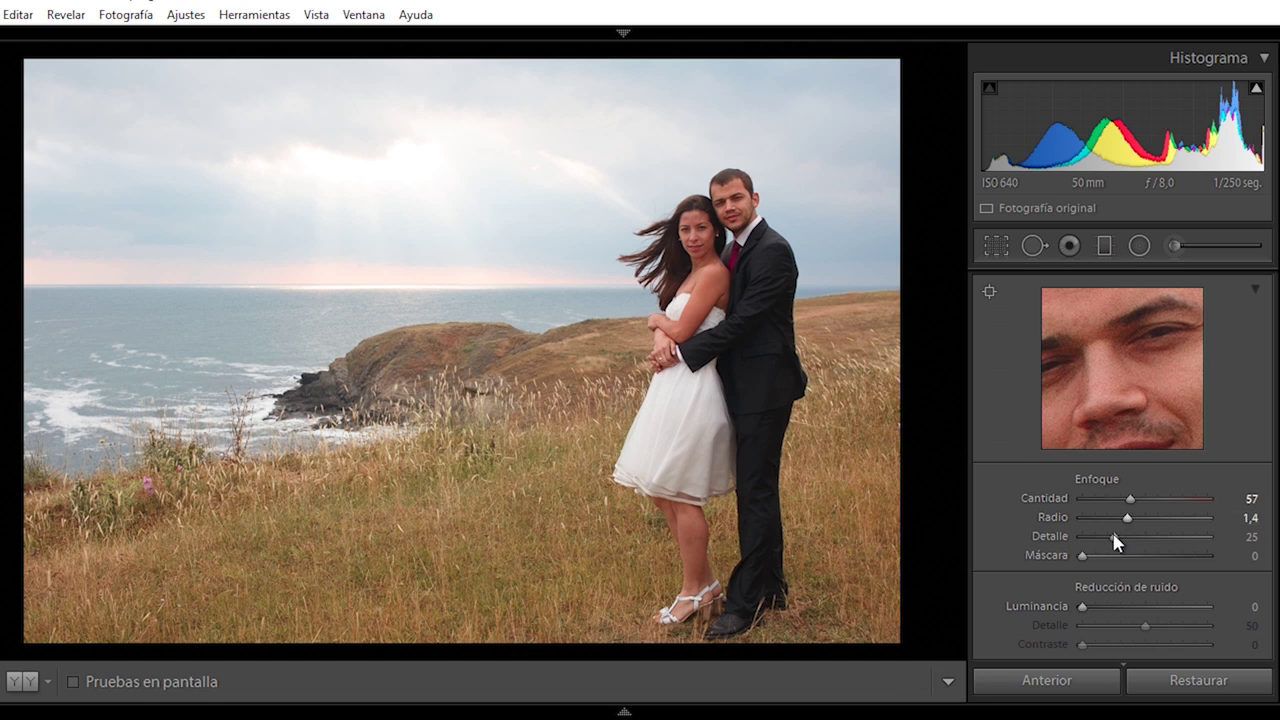
- Pull highlights to −100, try blacks at +100 while zoomed on the couple, then reset blacks to 0
scroll(1120, 450, up, 15)
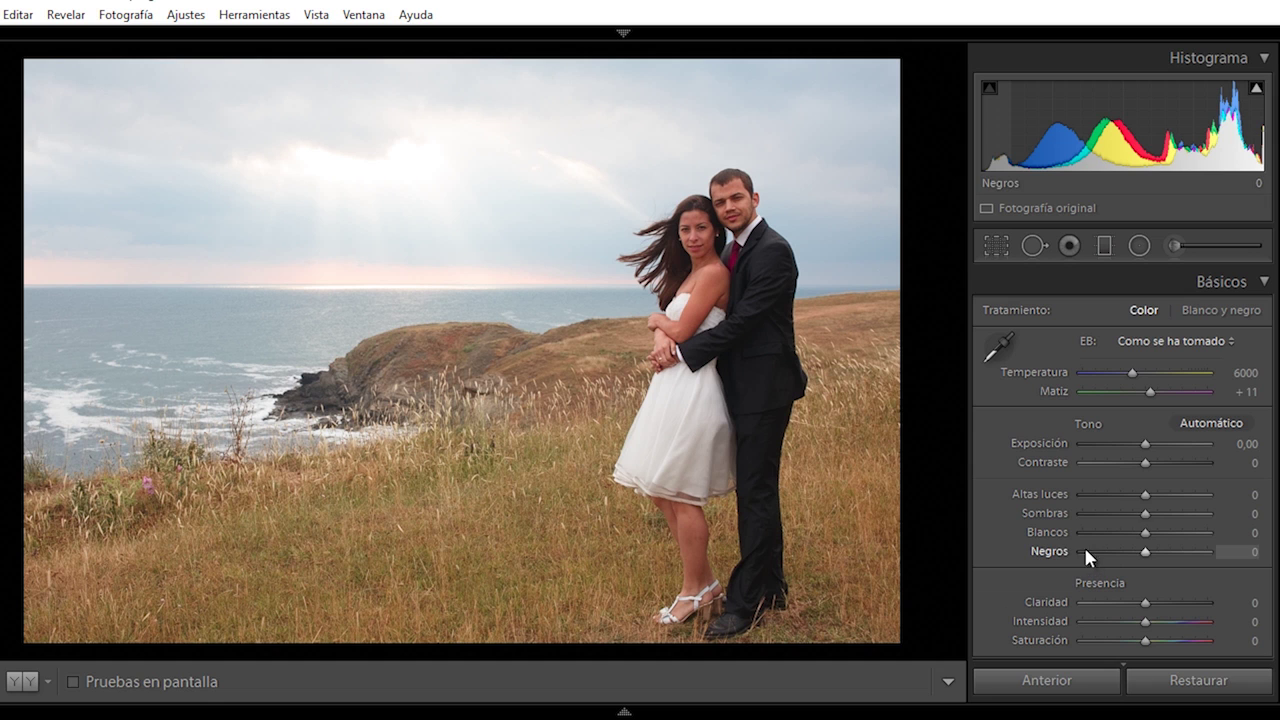
drag(1082, 494, 1047, 505)
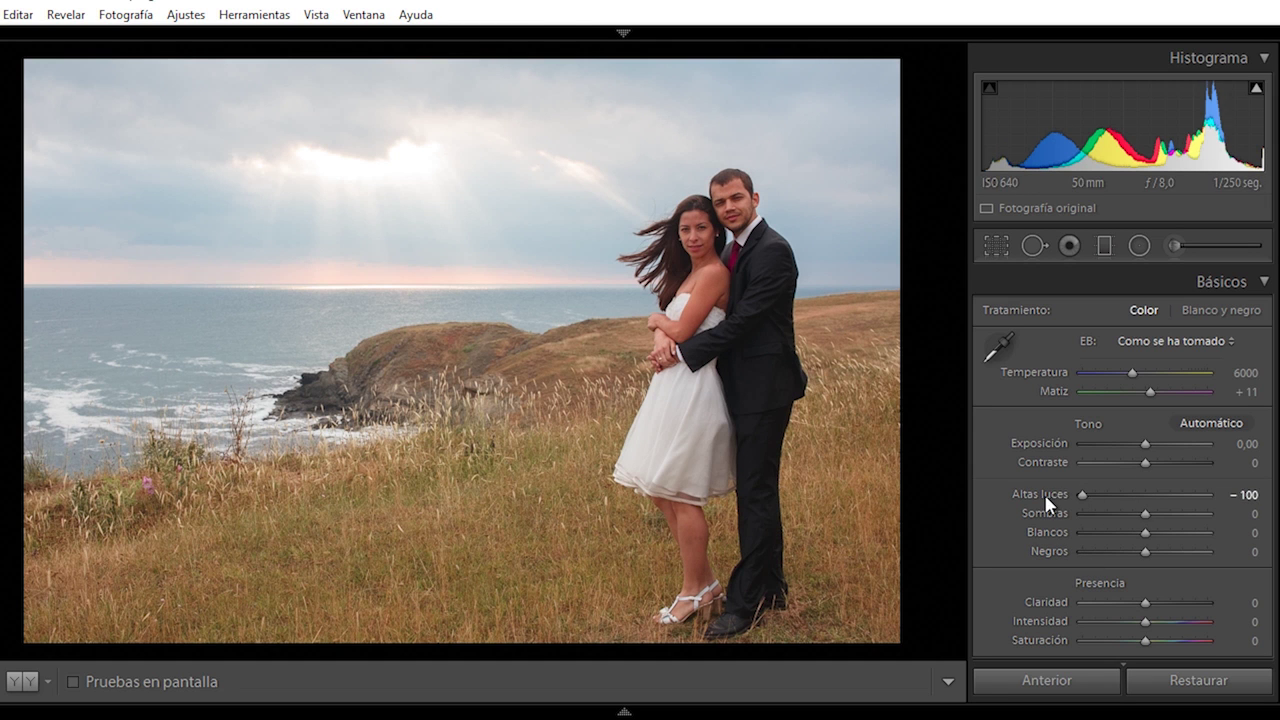
drag(1126, 545, 1217, 560)
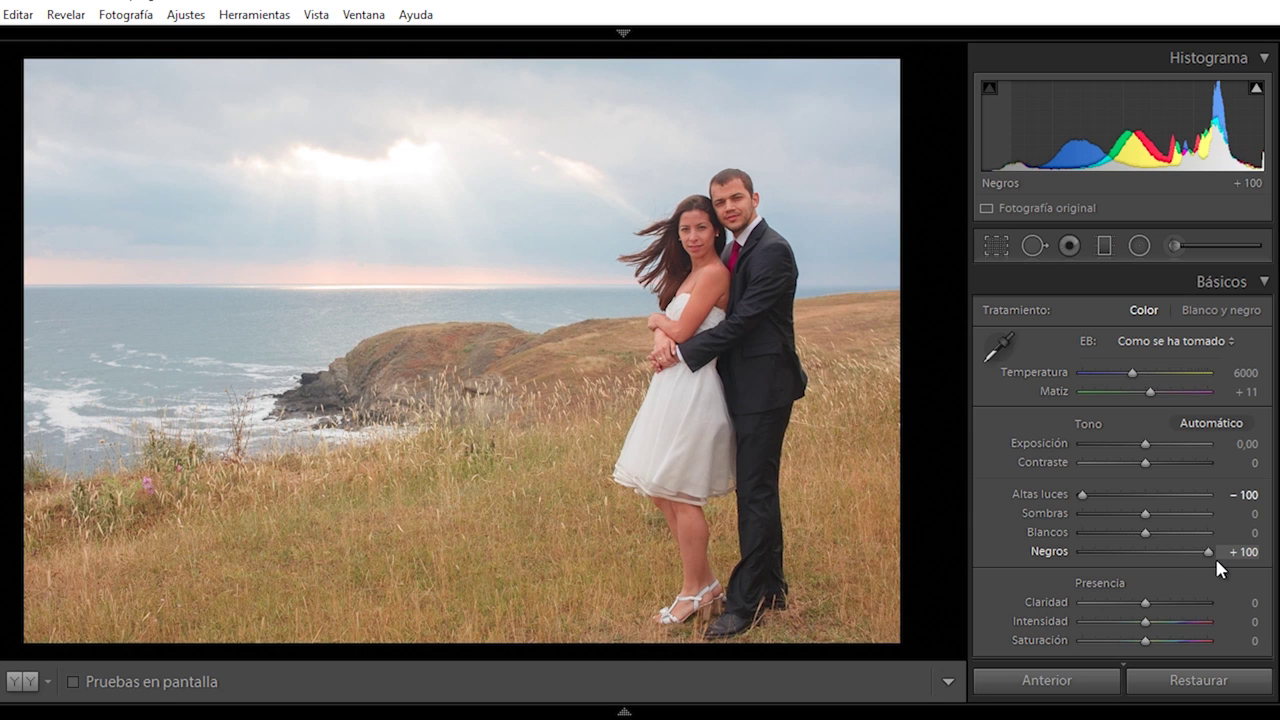
click(795, 268)
drag(795, 268, 534, 246)
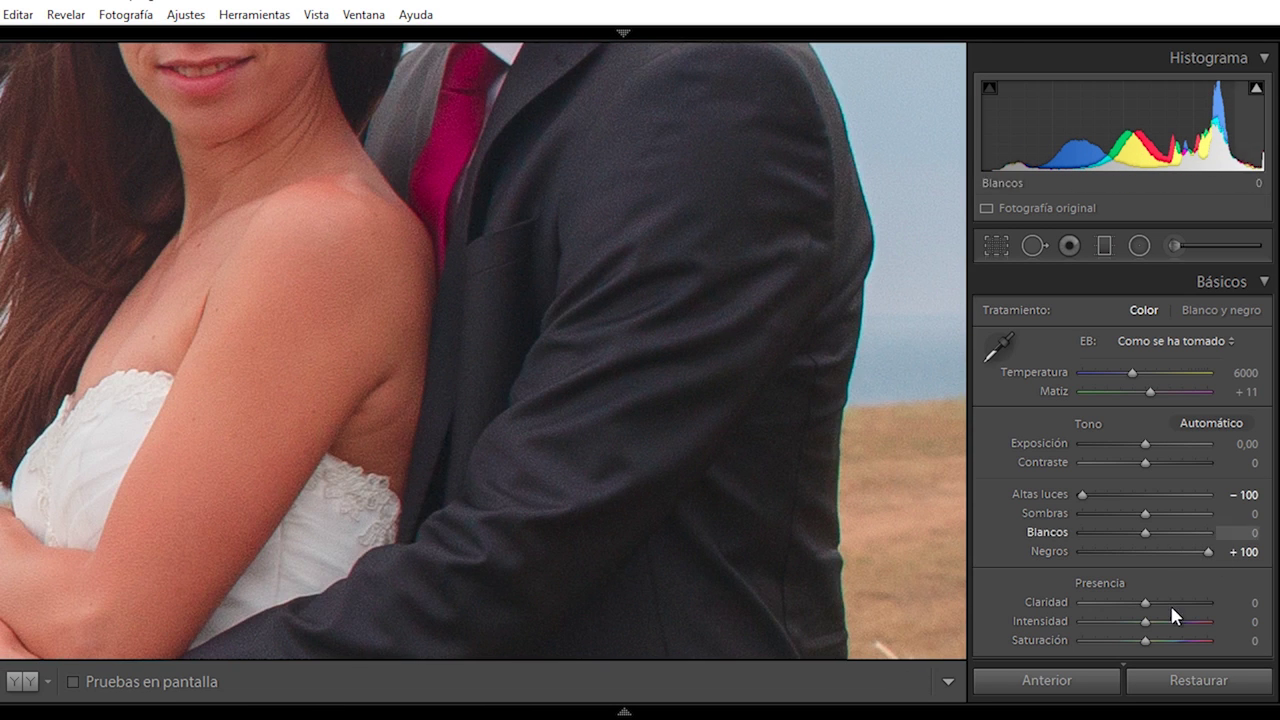
double_click(1208, 551)
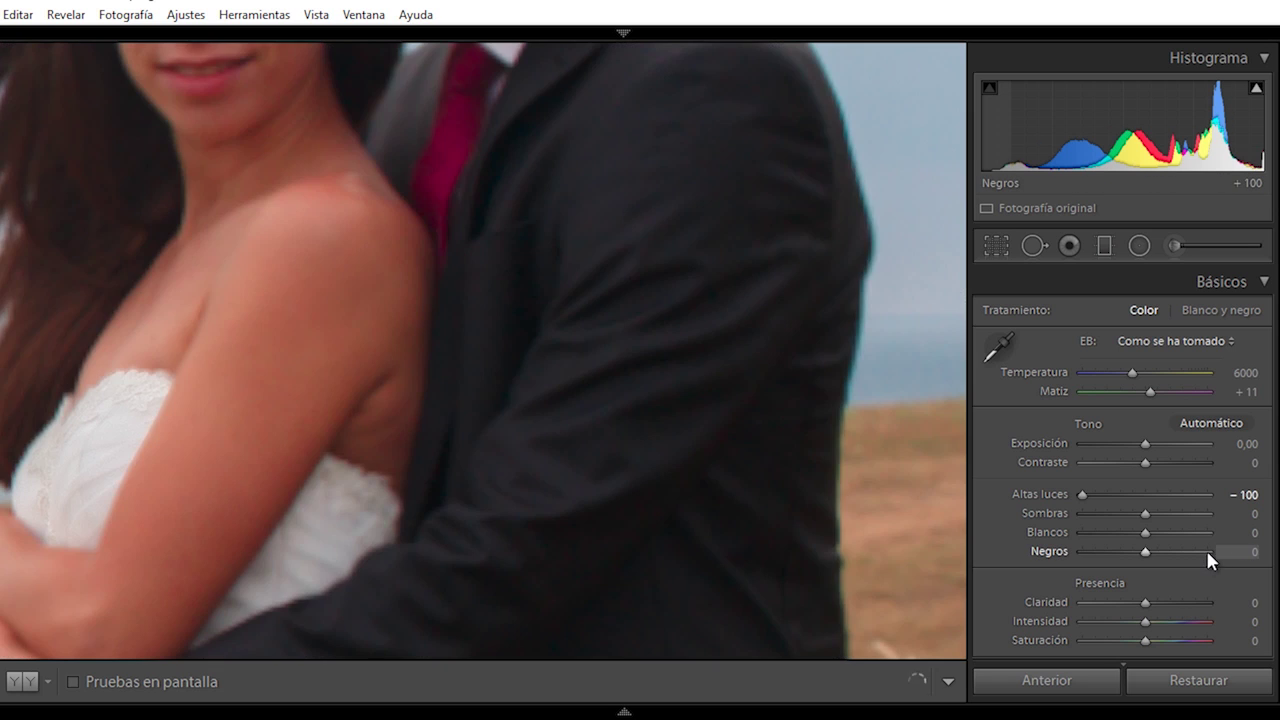
click(769, 409)
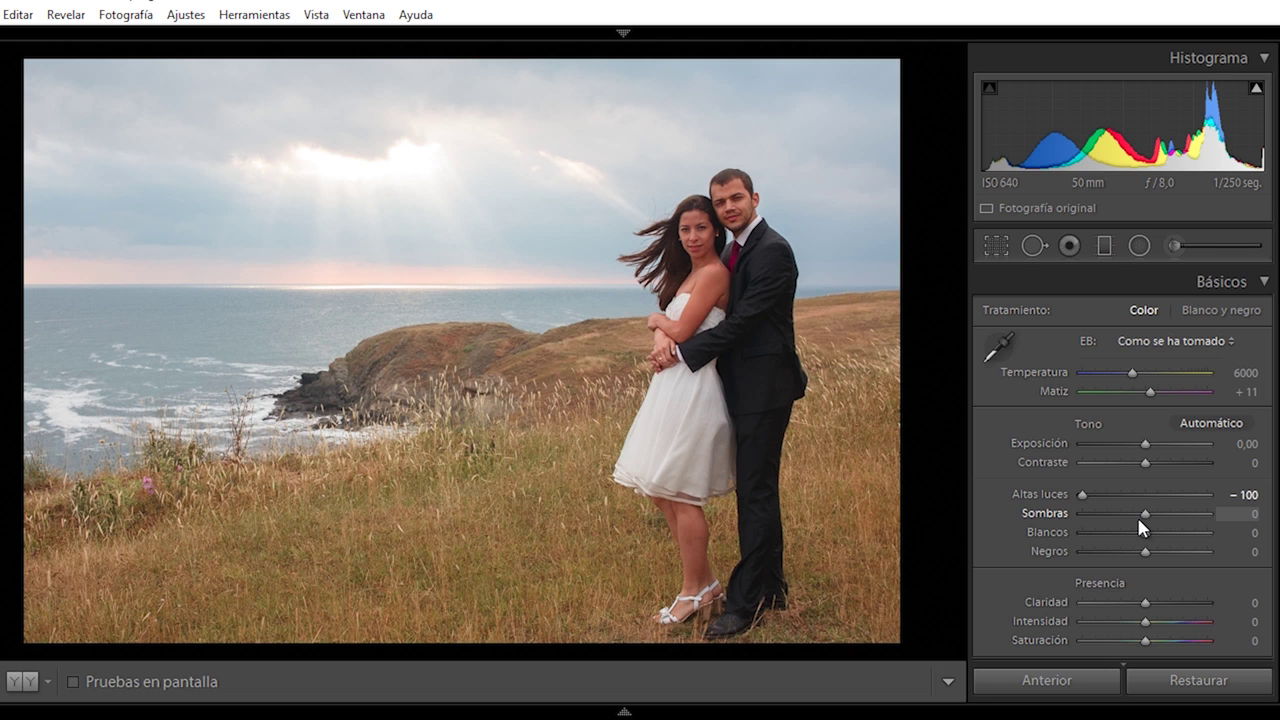
- Lift the tone curve's midtones, lower its top endpoint slightly, and darken Blacks to −19
scroll(1137, 515, down, 5)
mouse_move(1094, 508)
mouse_down()
mouse_move(1117, 485)
mouse_move(1115, 459)
mouse_move(1115, 471)
mouse_up()
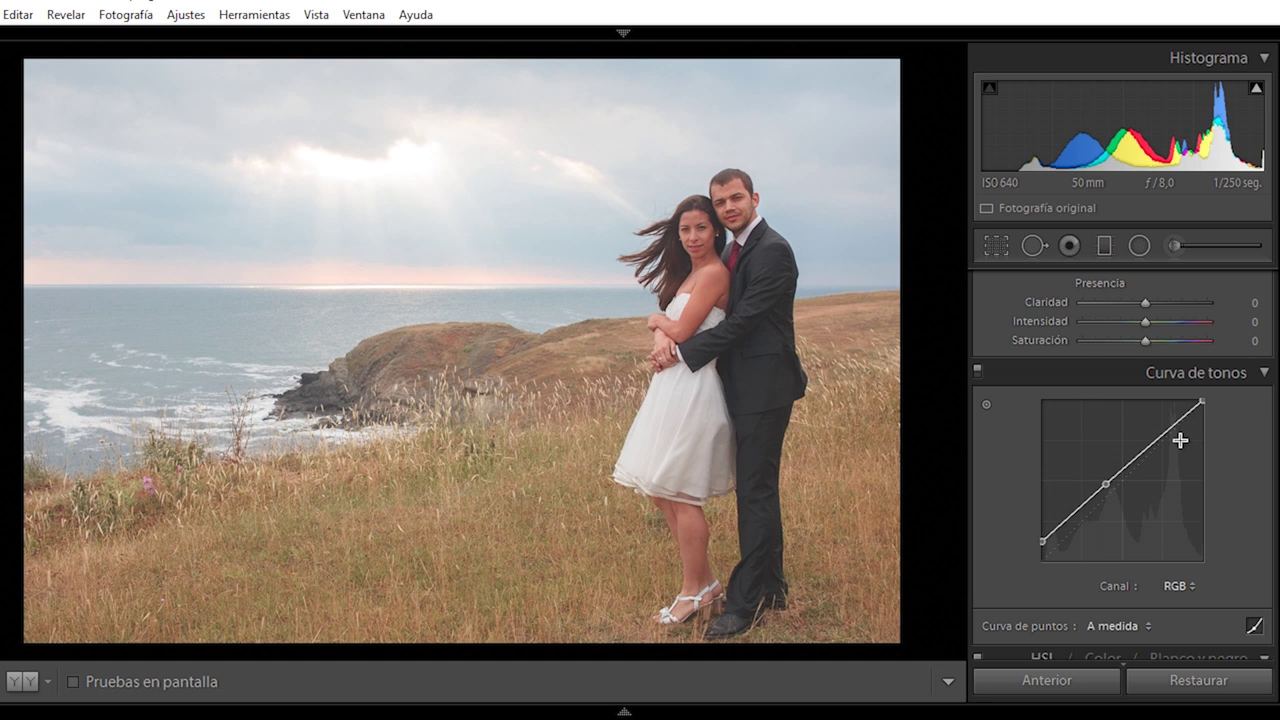
mouse_move(1202, 400)
mouse_down()
mouse_move(1190, 437)
mouse_move(1189, 420)
mouse_up()
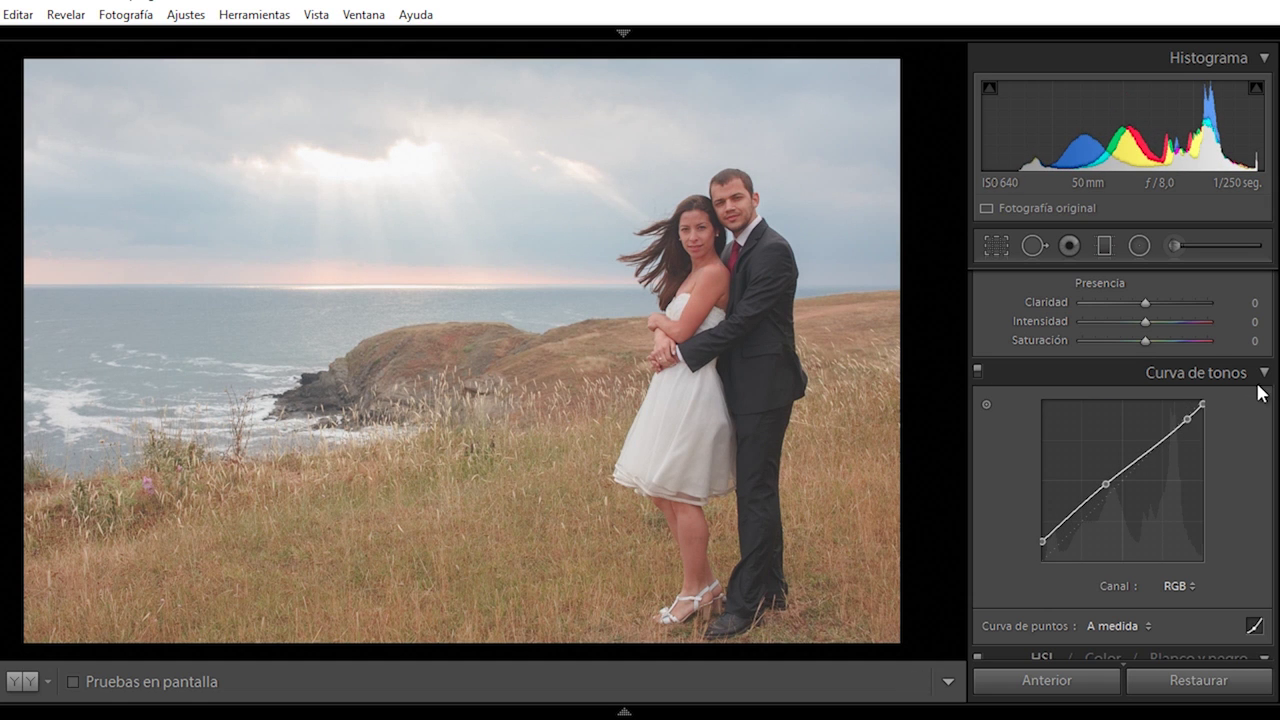
scroll(1130, 500, up, 5)
drag(1127, 553, 1131, 551)
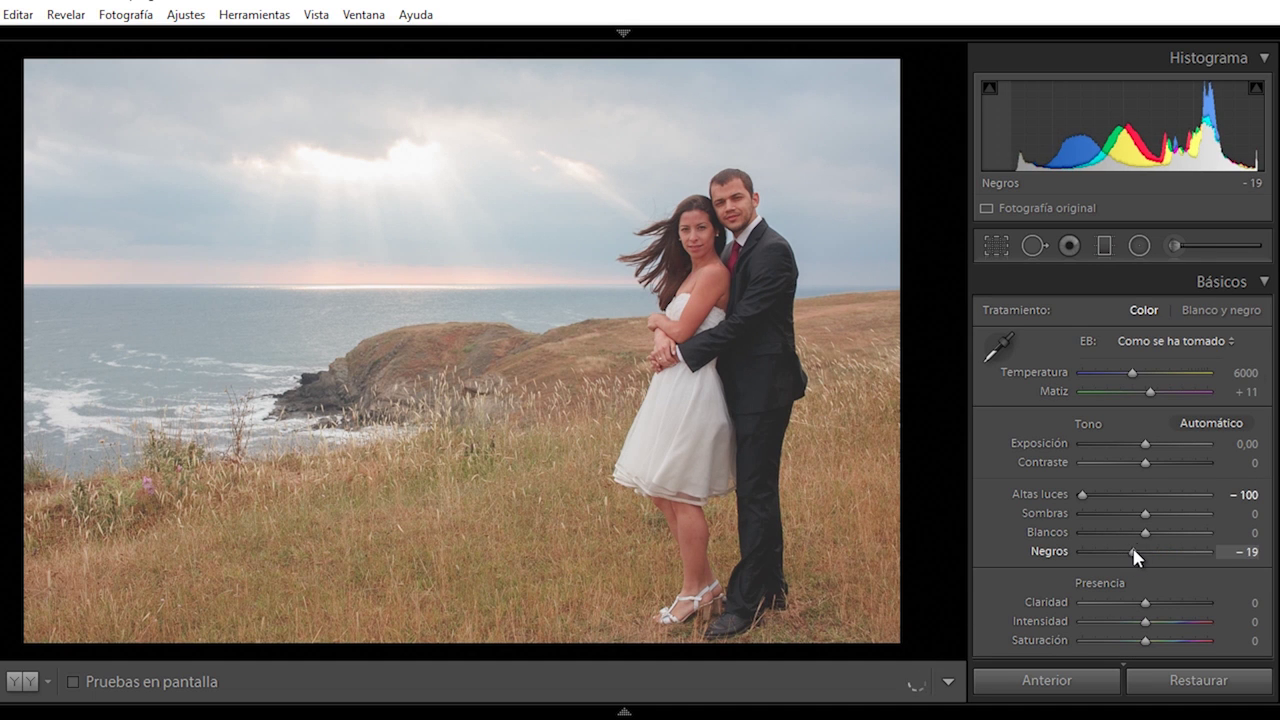
- Set Contrast to +24, Vibrance to −44 and Clarity to +10
drag(1171, 466, 1176, 470)
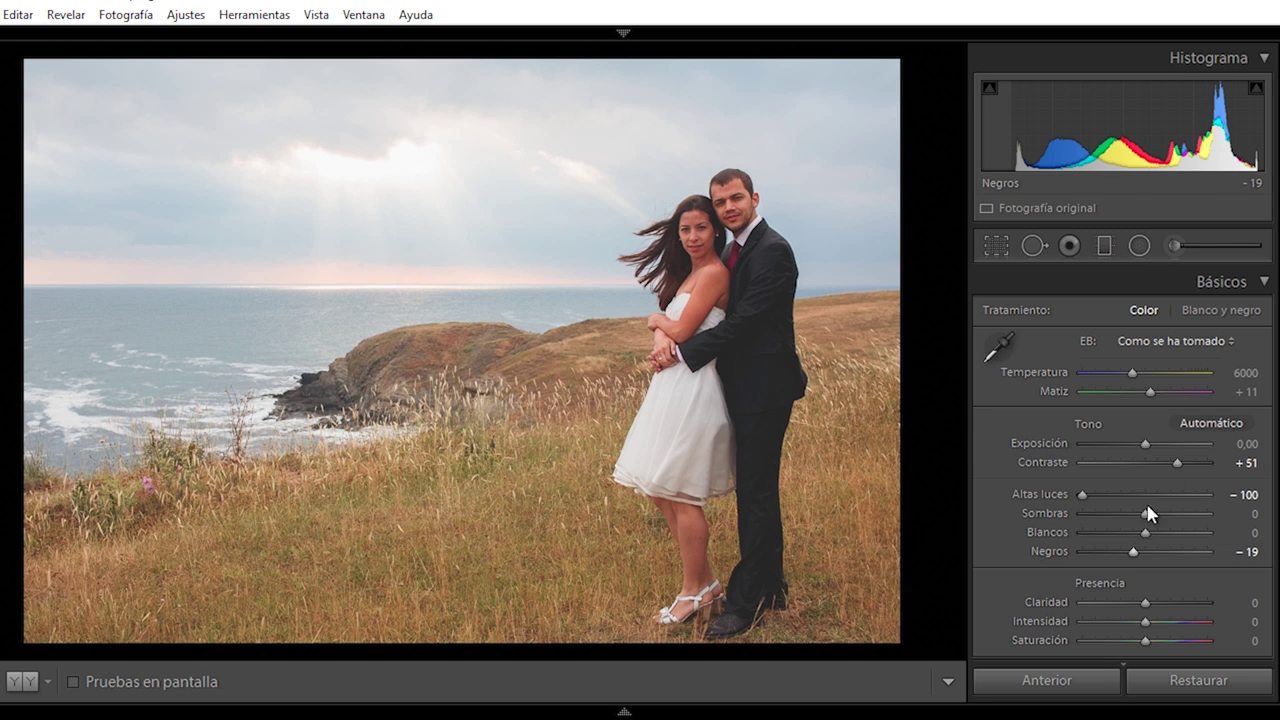
drag(1175, 464, 1161, 468)
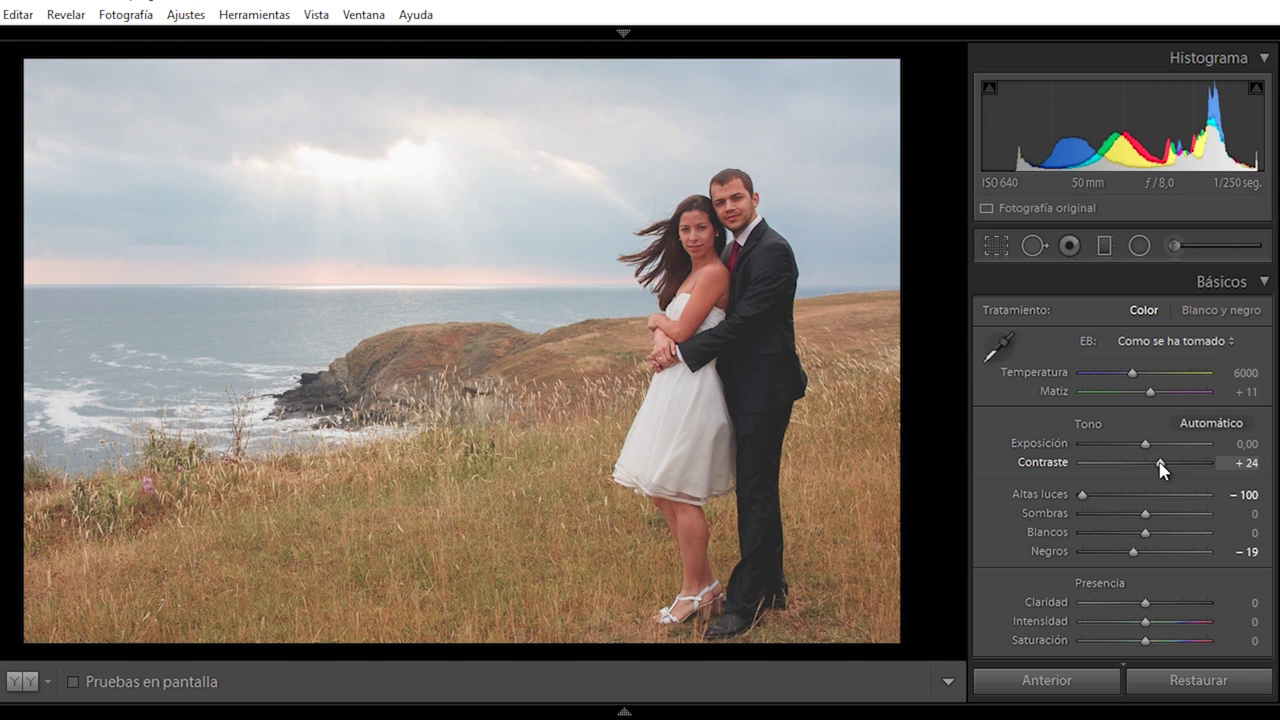
click(1101, 621)
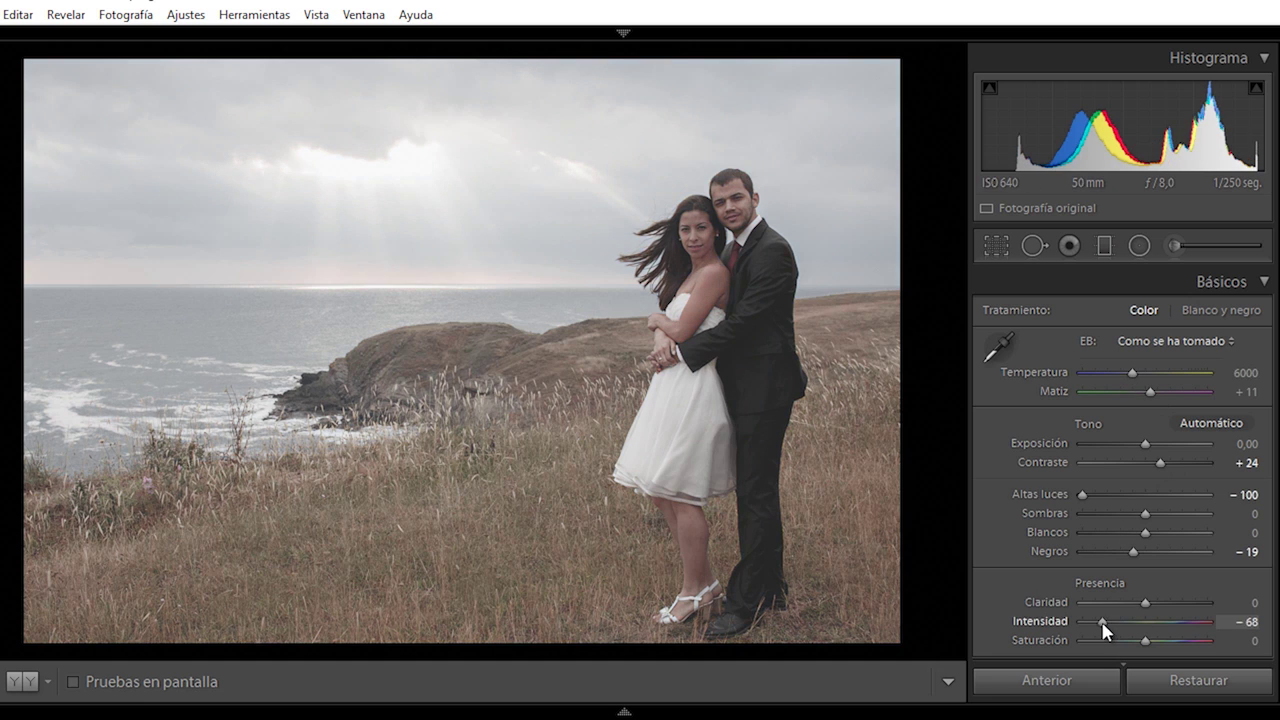
scroll(1133, 375, up, 3)
scroll(1133, 375, up, 3)
scroll(1133, 375, up, 3)
scroll(1132, 370, down, 5)
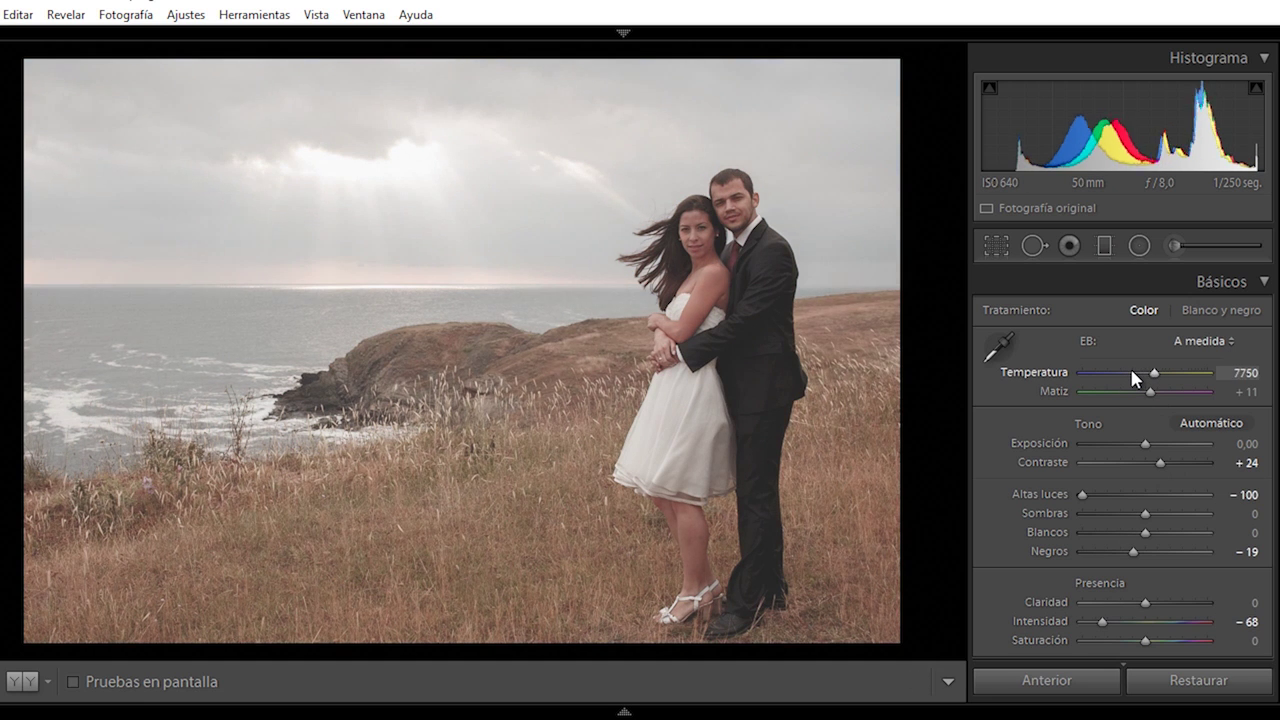
drag(1102, 622, 1117, 625)
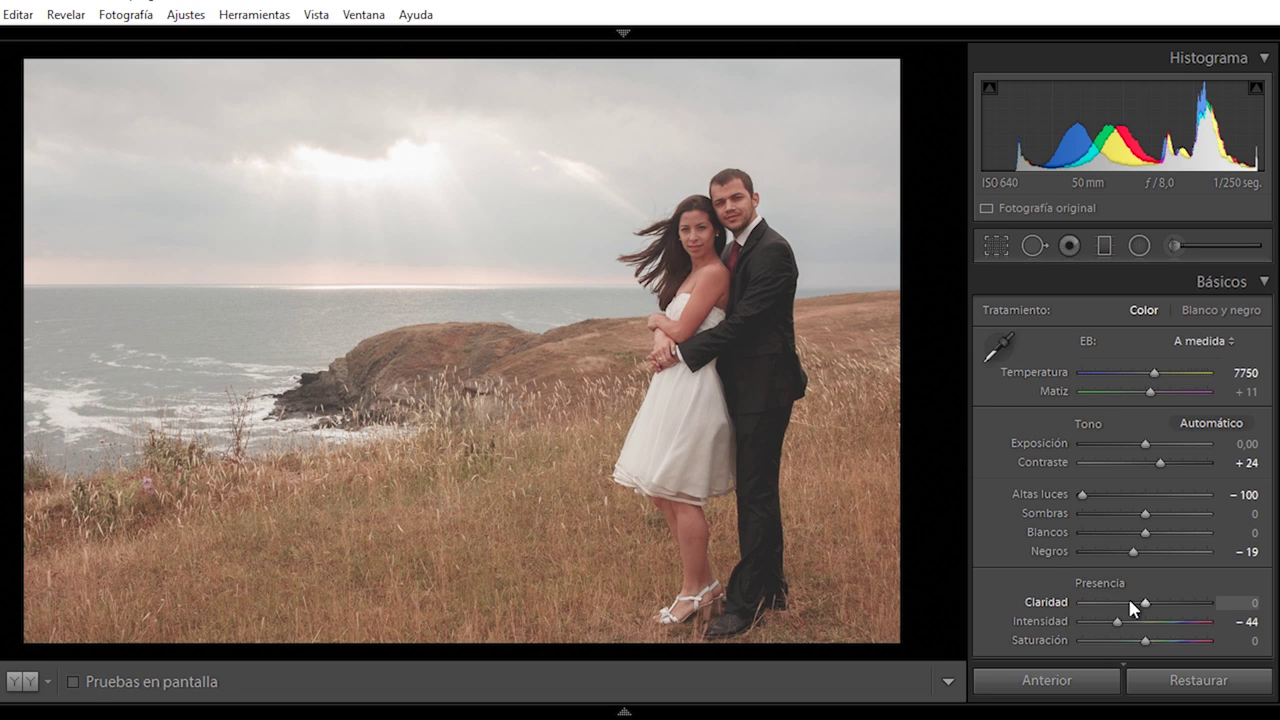
drag(1144, 601, 1148, 601)
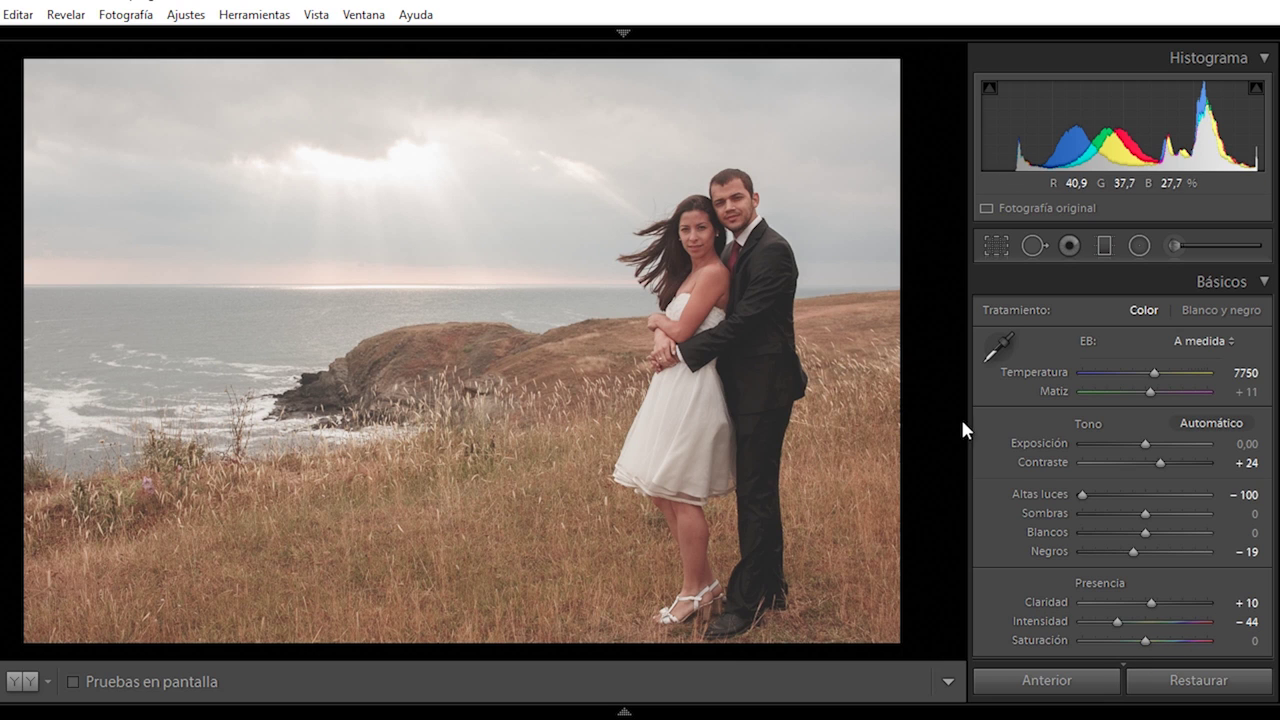
- Raise the tint, adjust the shadows, and drop Whites to −100
click(1154, 388)
scroll(1154, 392, down, 5)
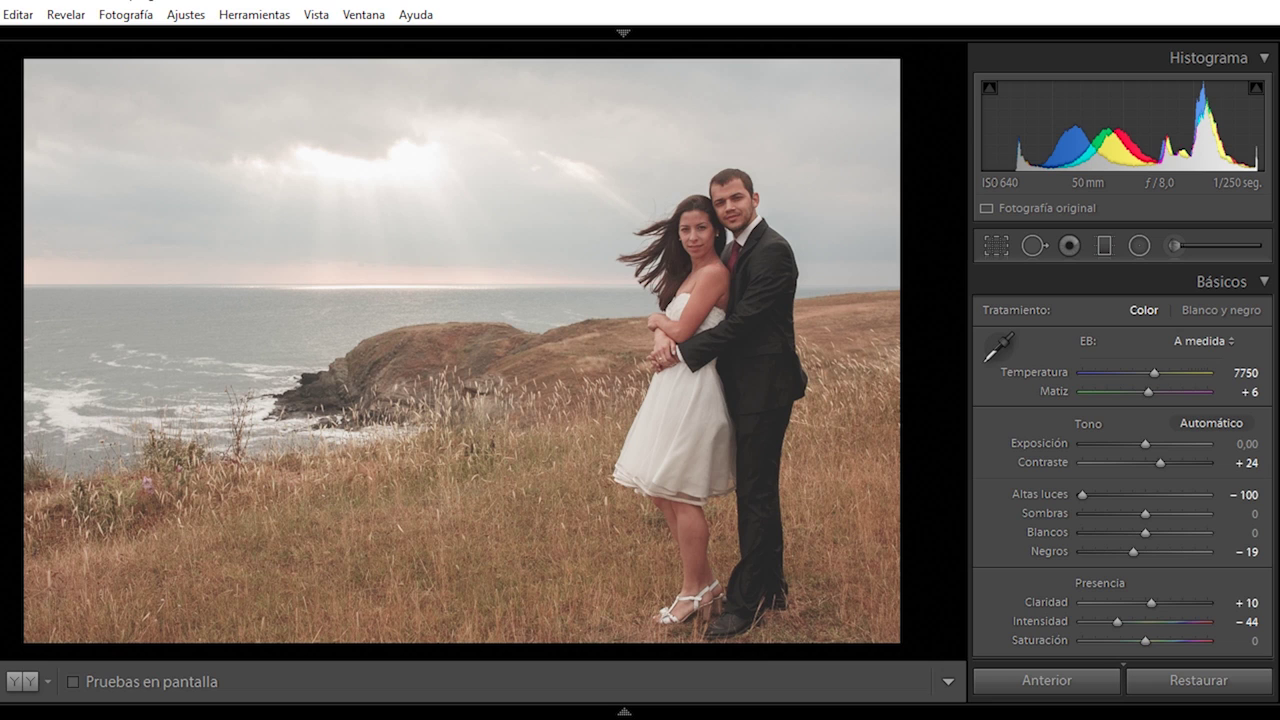
scroll(1123, 465, down, 2)
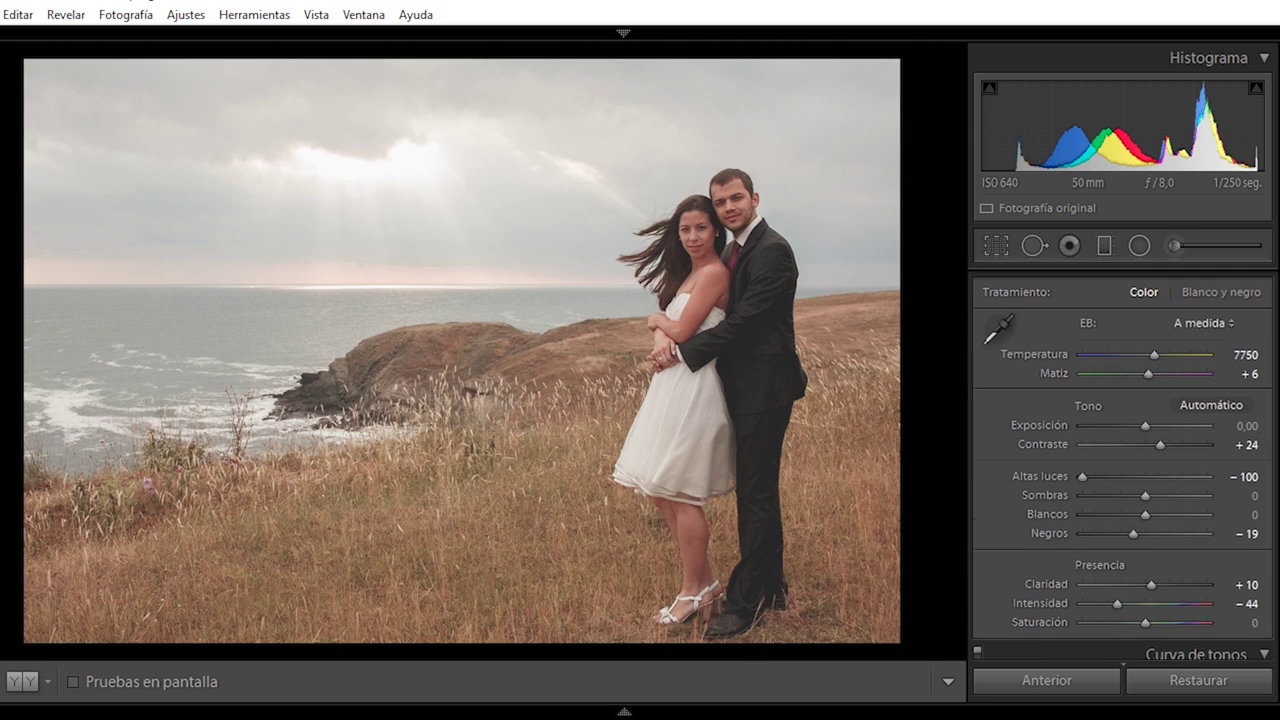
mouse_move(1145, 417)
mouse_down()
mouse_move(1150, 432)
mouse_move(1077, 437)
mouse_move(1131, 437)
mouse_up()
mouse_move(1210, 443)
mouse_down()
mouse_move(1229, 443)
mouse_move(1043, 443)
mouse_move(1275, 455)
mouse_move(994, 458)
mouse_up()
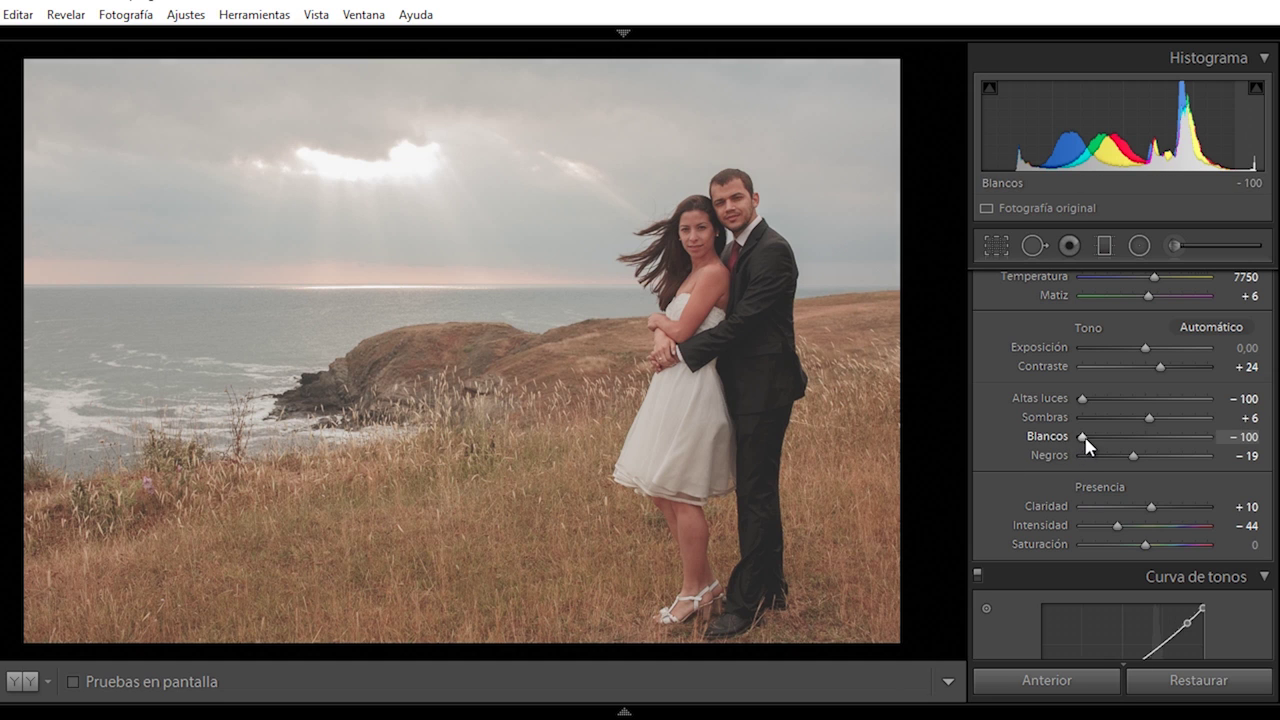
- Add three −0,62 exposure graduated filters over the middle, right side and lower-left grass
click(1104, 245)
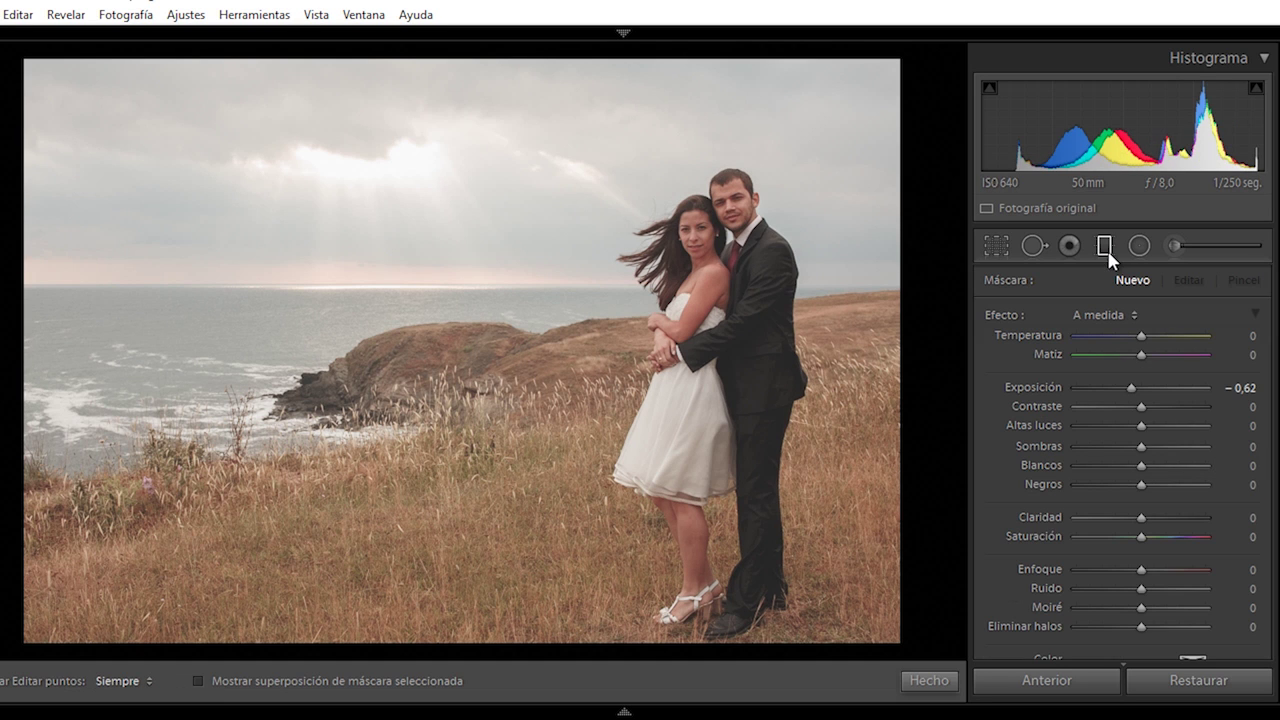
mouse_move(423, 331)
mouse_down()
mouse_move(727, 371)
mouse_move(767, 390)
mouse_up()
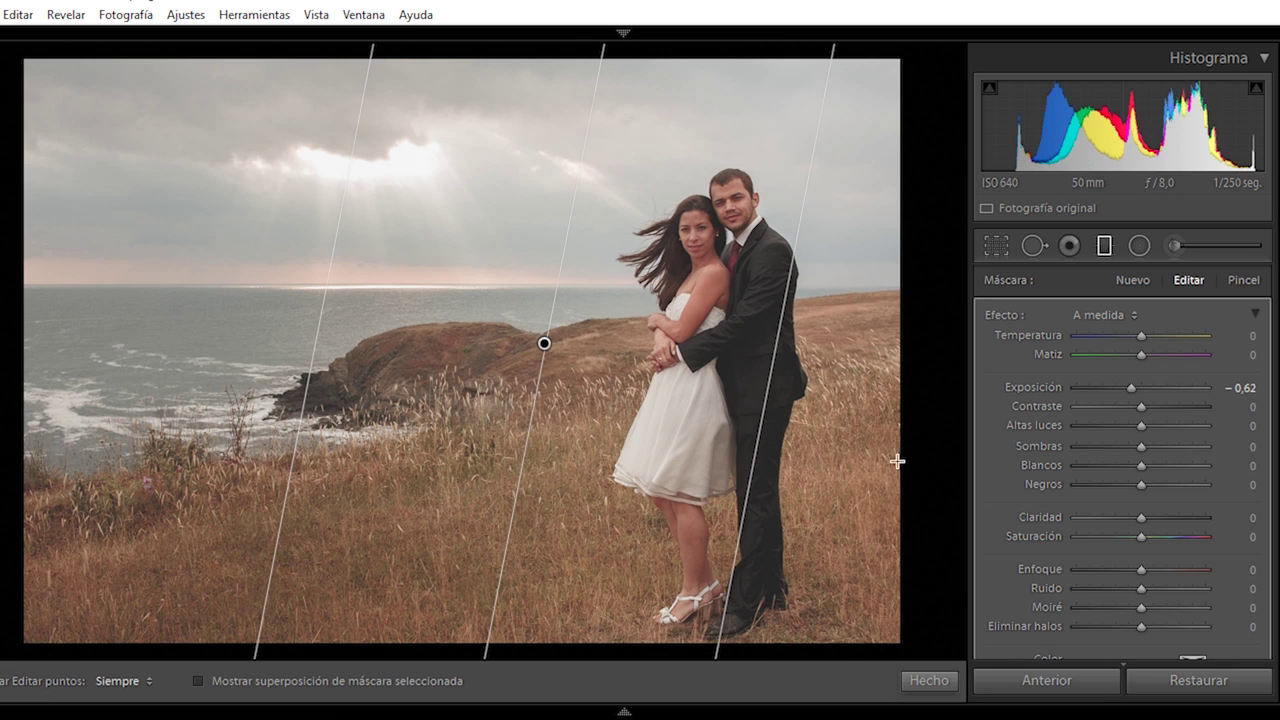
drag(897, 461, 743, 420)
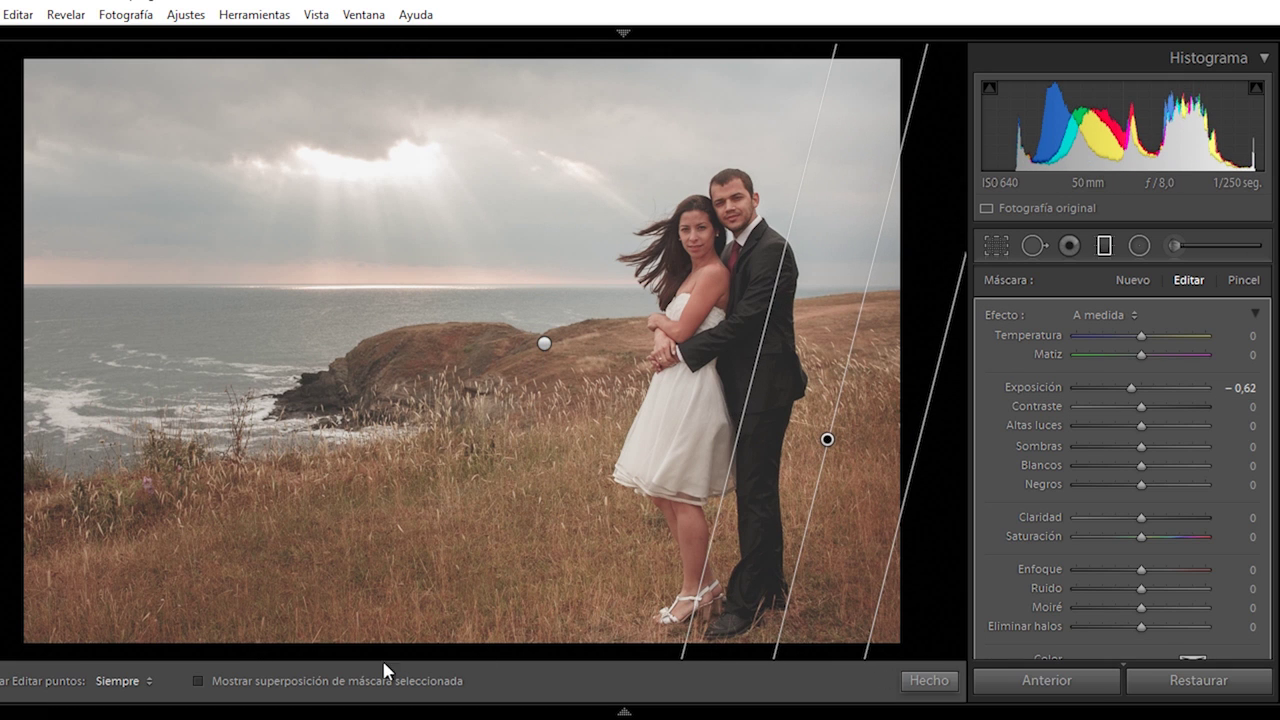
drag(114, 640, 240, 478)
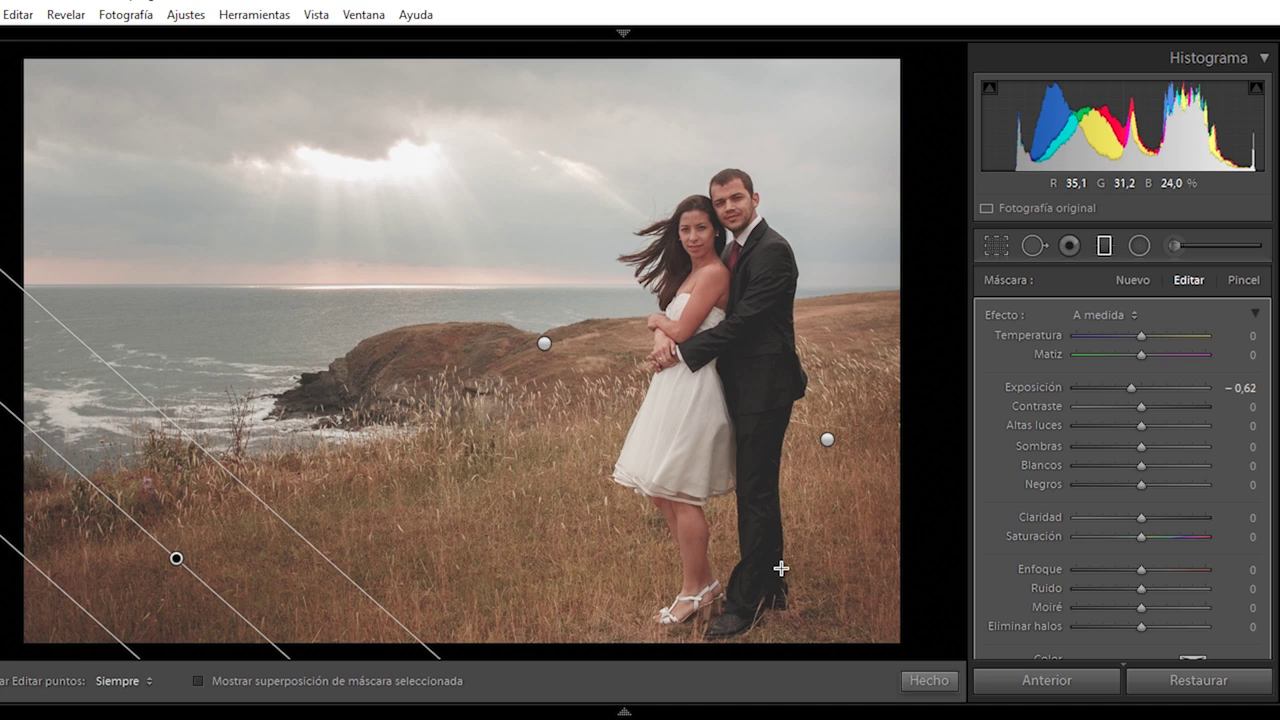
click(926, 683)
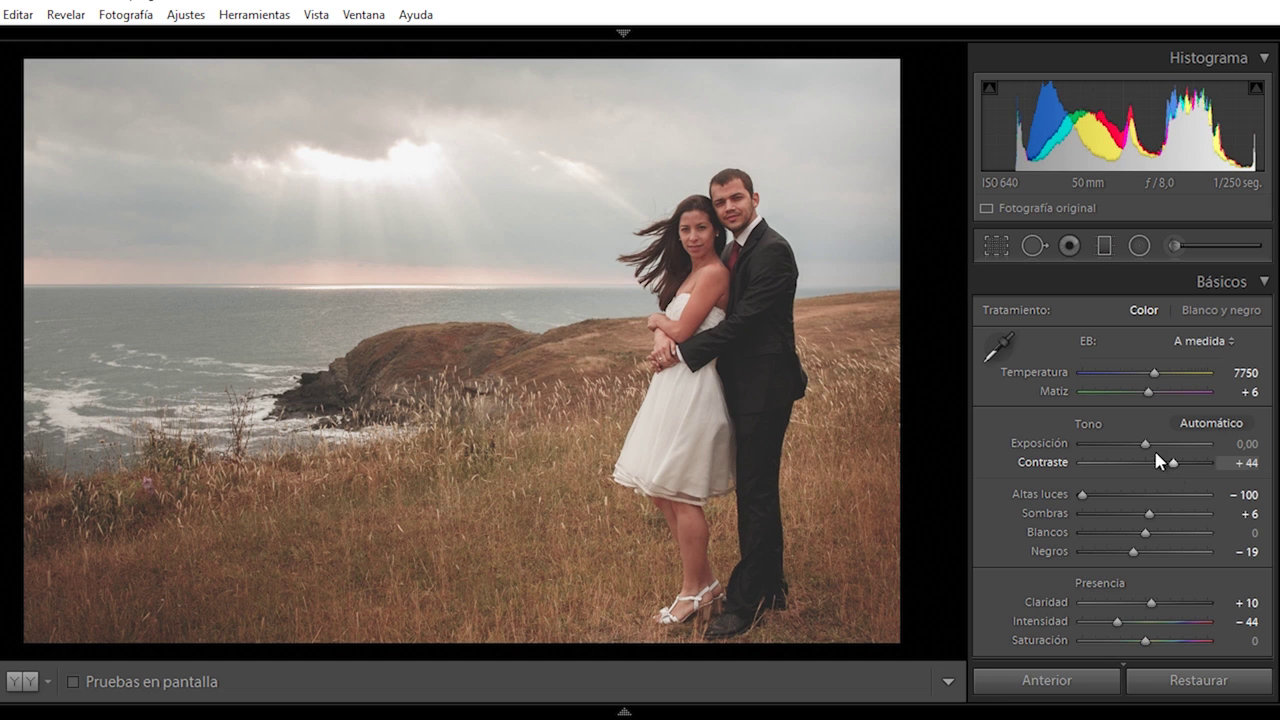
- Nudge exposure to +0,10, lift the curve's midtones and shadows, and lower its white point to 95,7 %
drag(1145, 451, 1148, 452)
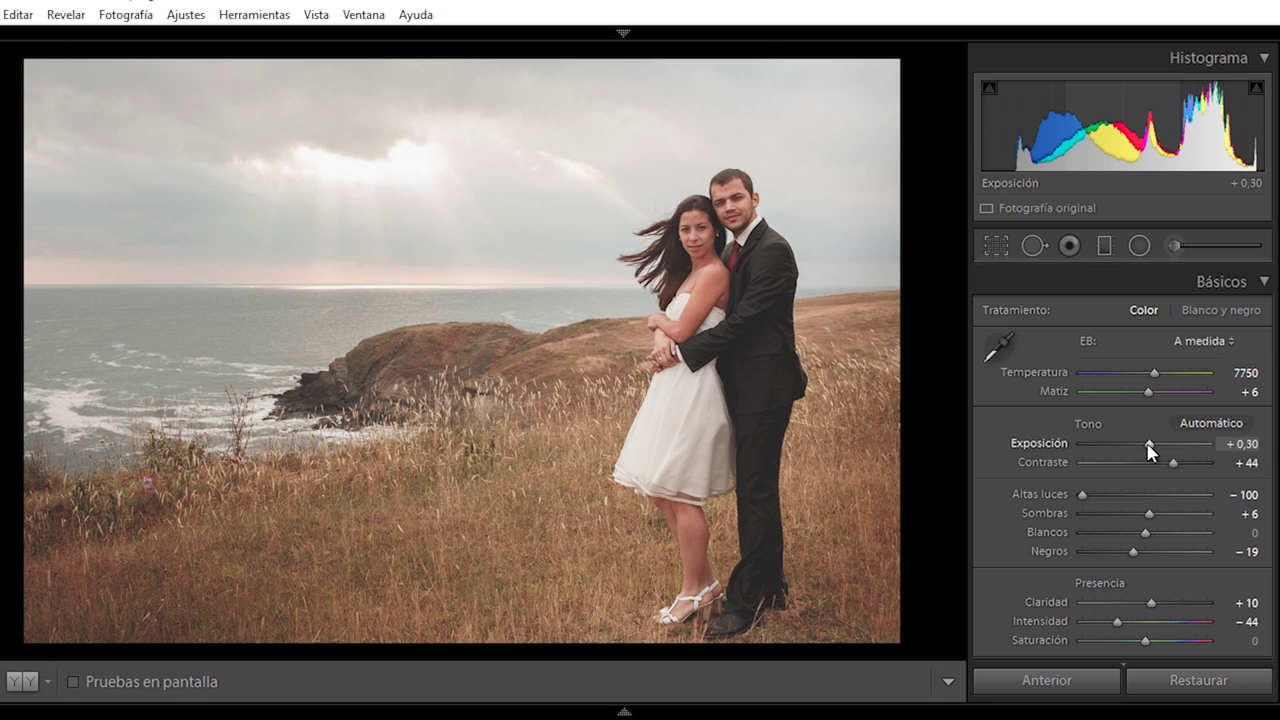
scroll(1217, 400, down, 5)
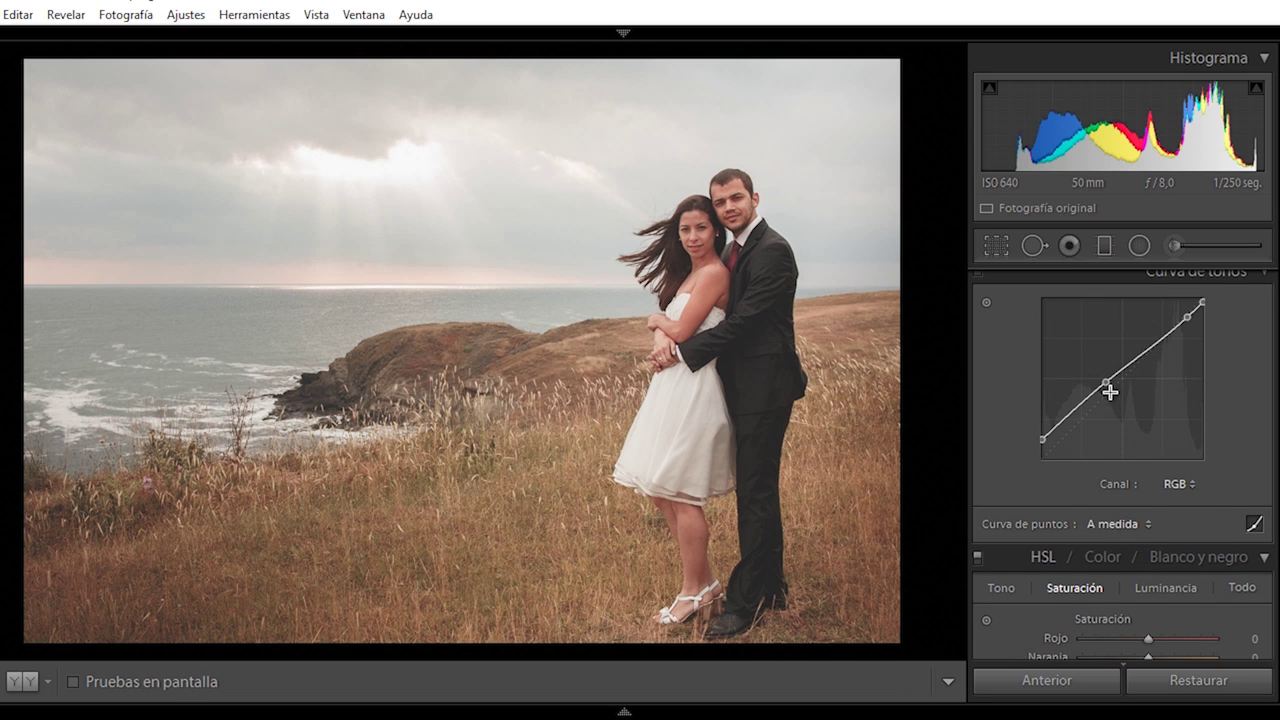
drag(1106, 383, 1107, 382)
drag(1057, 420, 1063, 423)
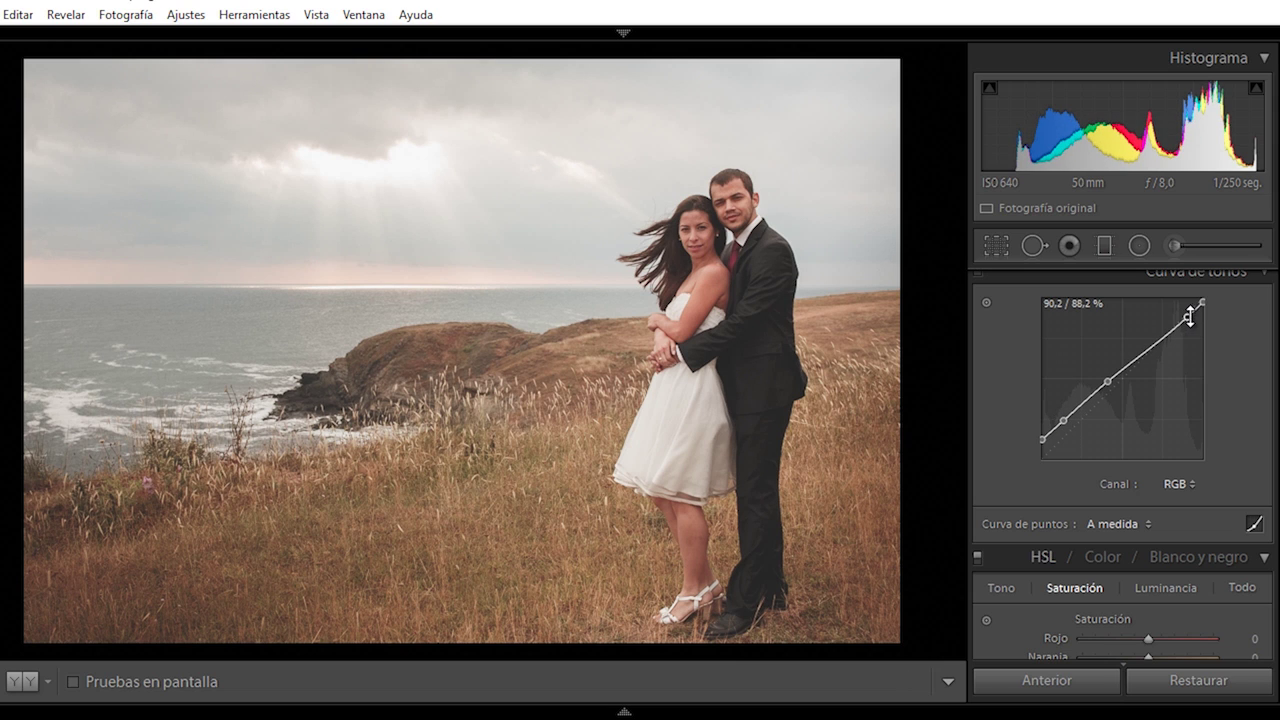
drag(1203, 303, 1210, 311)
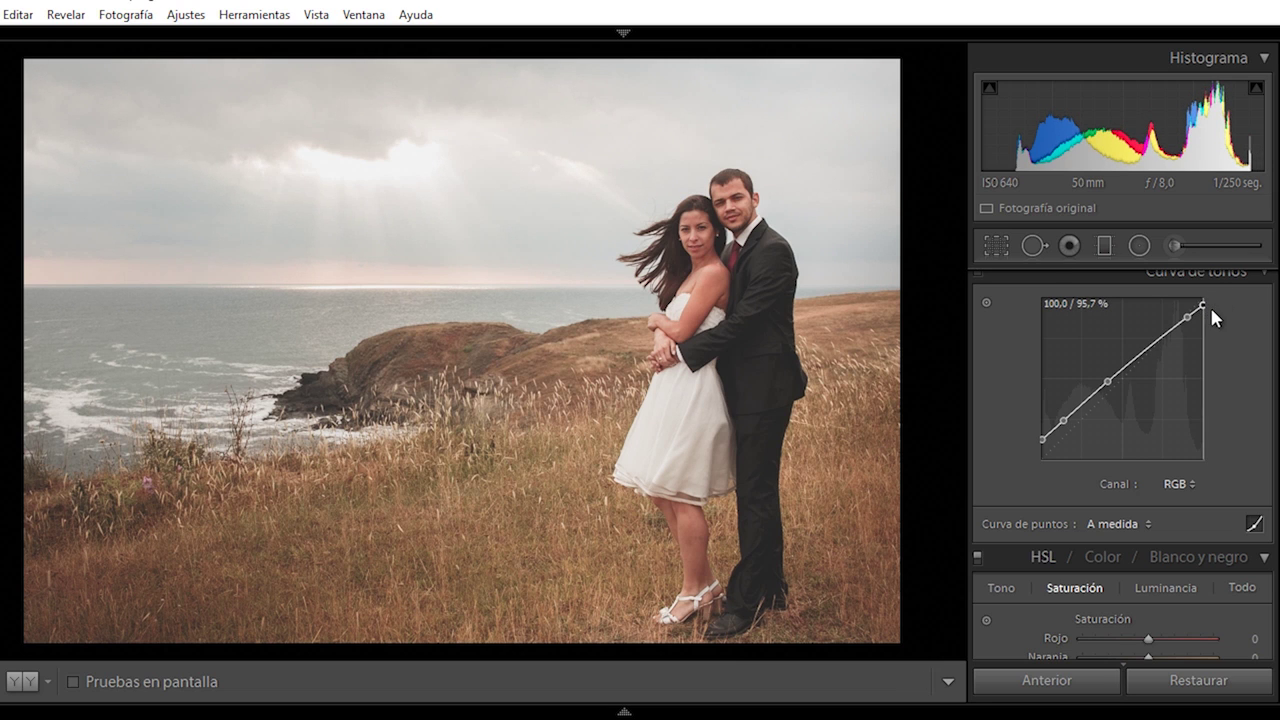
- Set HSL saturation: Yellow +38, Orange +15, Purple −30, lower Blue; set shadow hue to 235
scroll(1265, 418, down, 2)
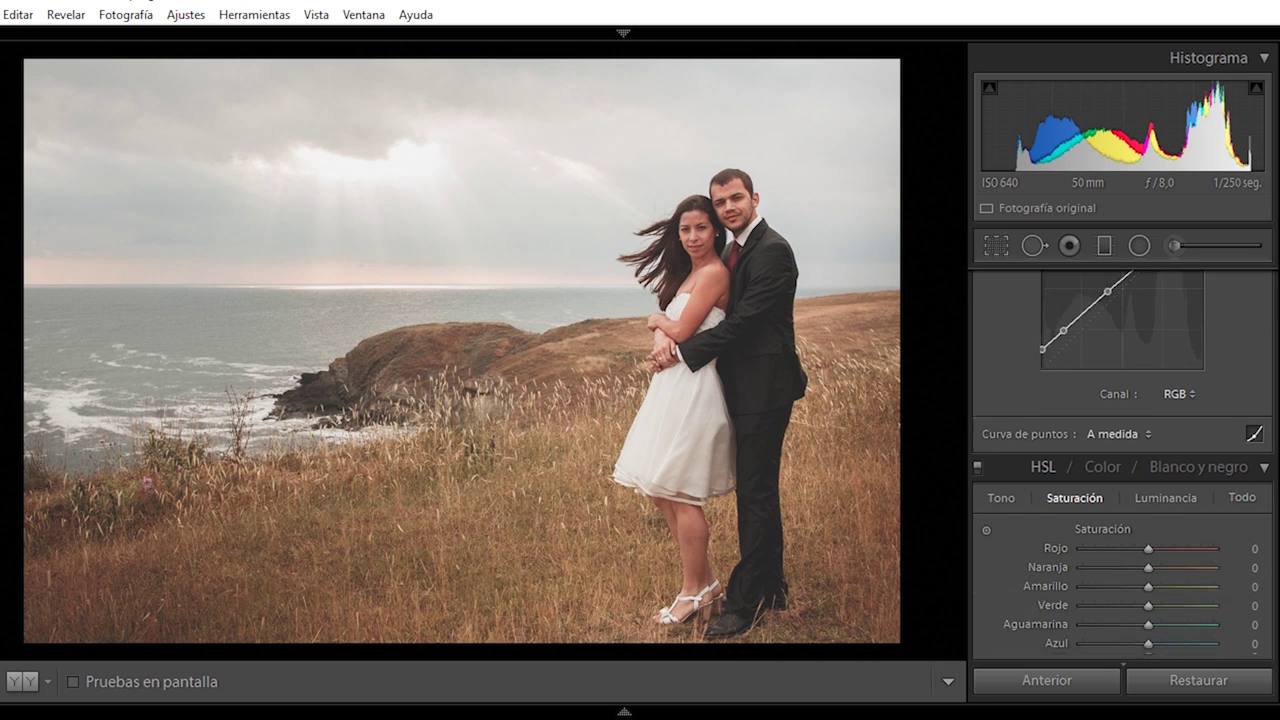
scroll(1265, 418, down, 3)
click(1172, 404)
click(1166, 388)
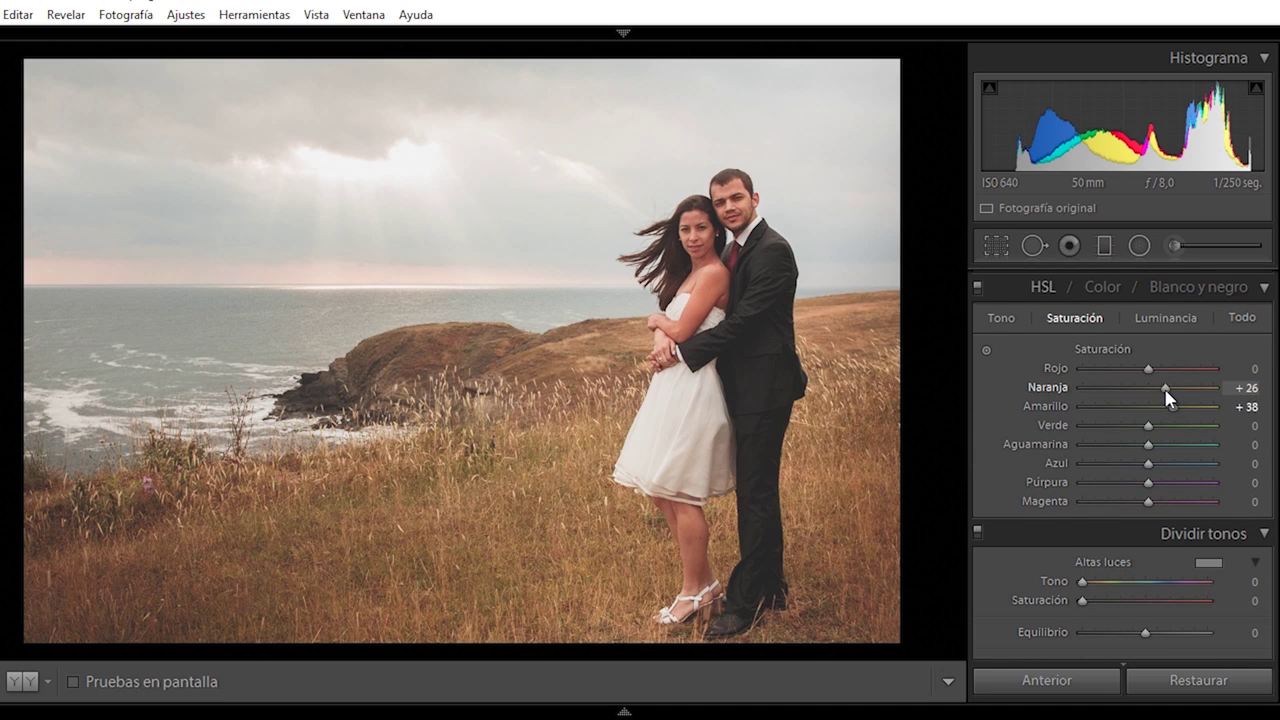
drag(1158, 390, 1152, 386)
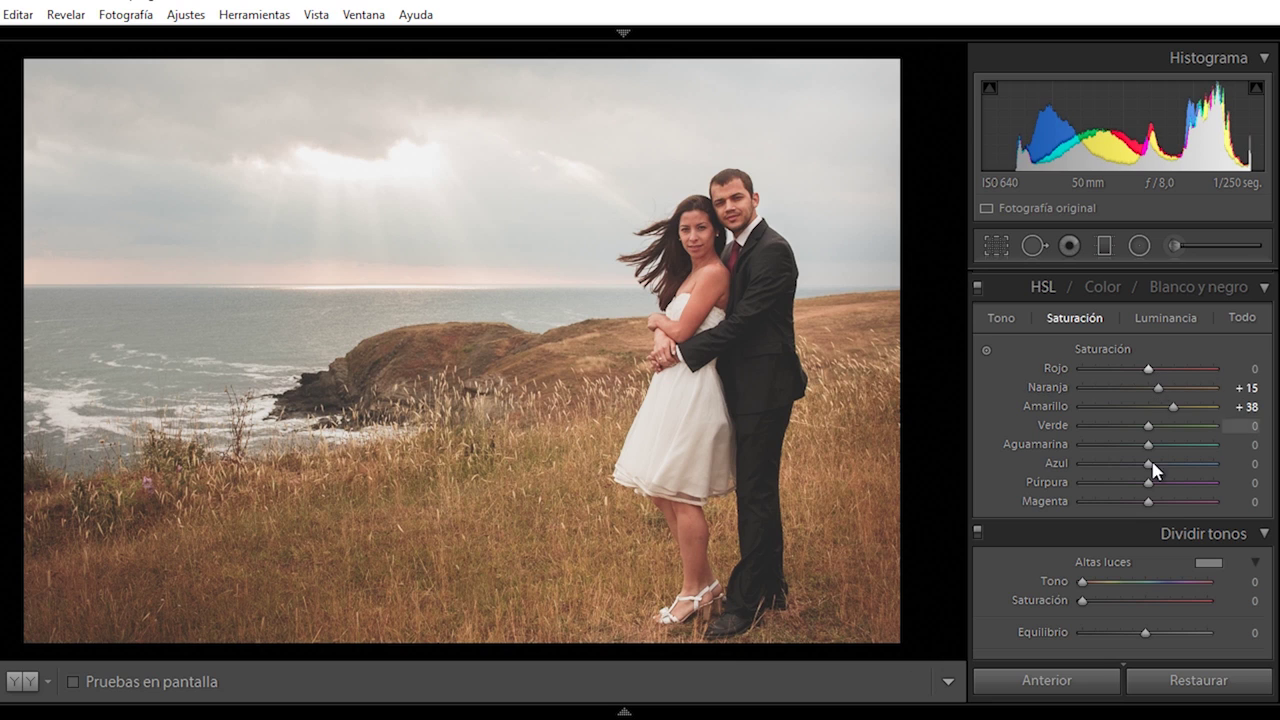
click(1128, 482)
mouse_move(1148, 463)
mouse_down()
mouse_move(1032, 466)
mouse_move(1148, 463)
mouse_up()
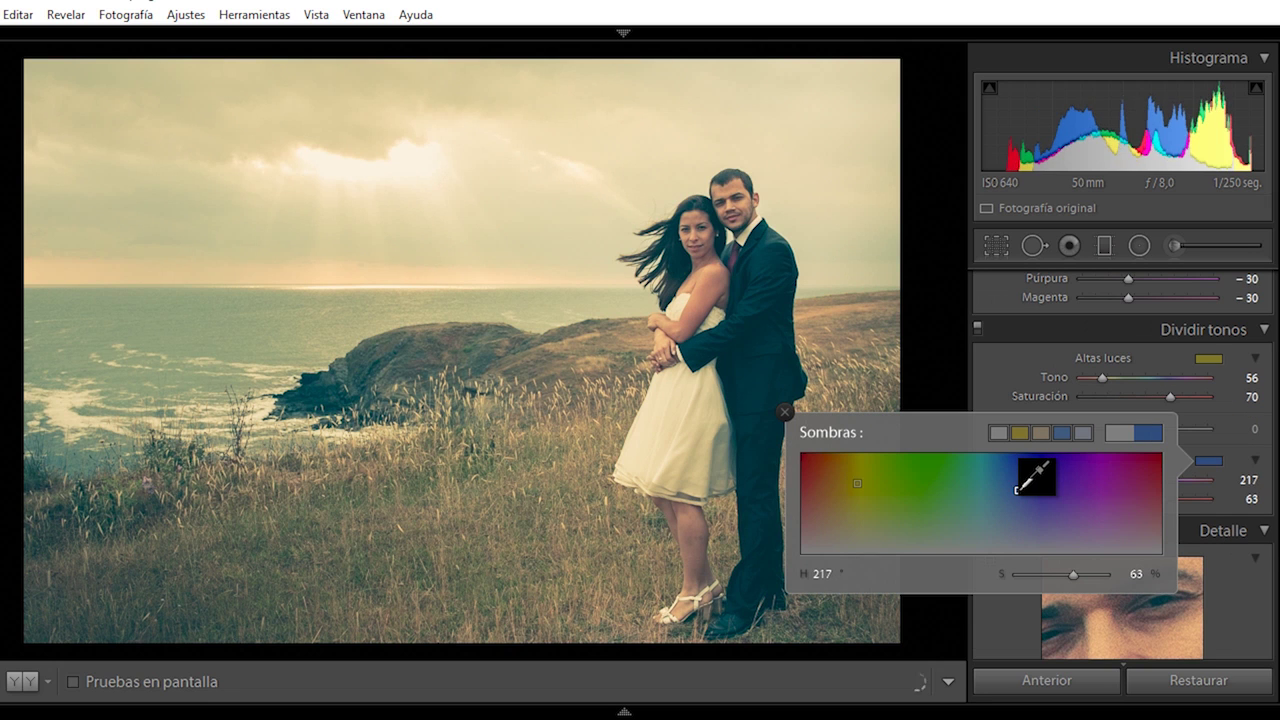
drag(1020, 486, 1036, 489)
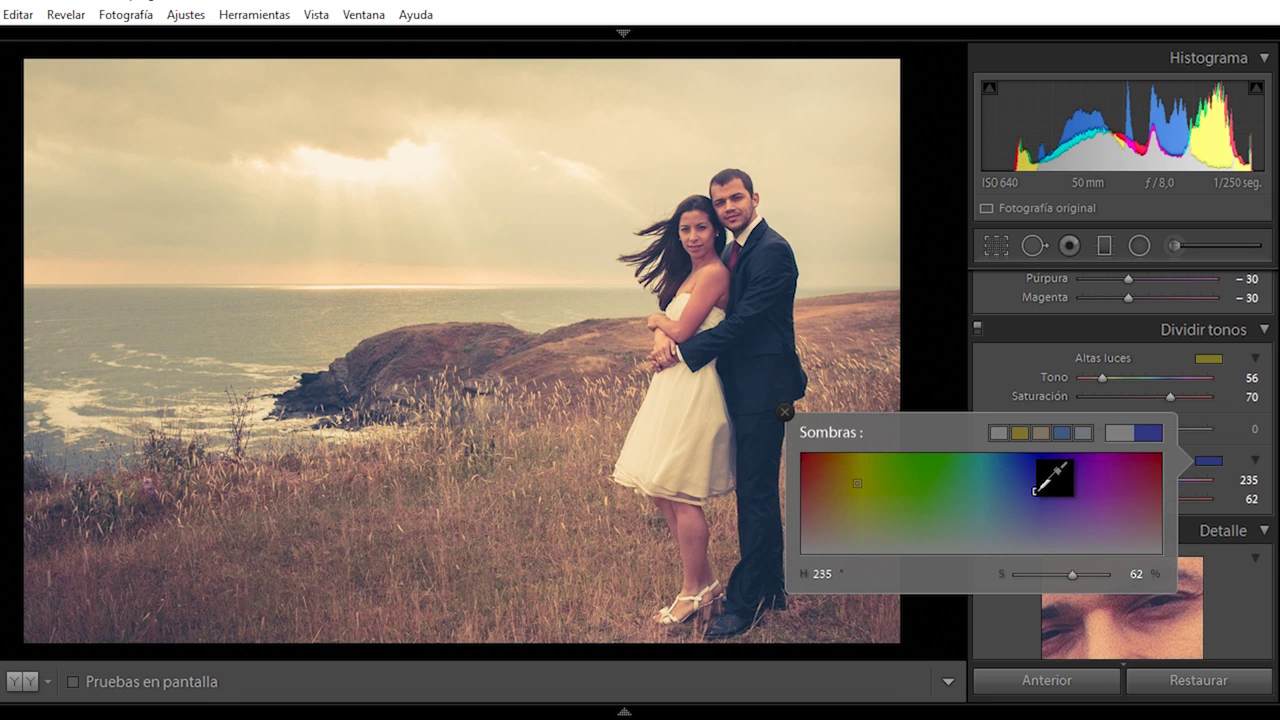
- Set the split-toning shadow colour to hue 238, saturation 66 and the balance to −60
click(1218, 440)
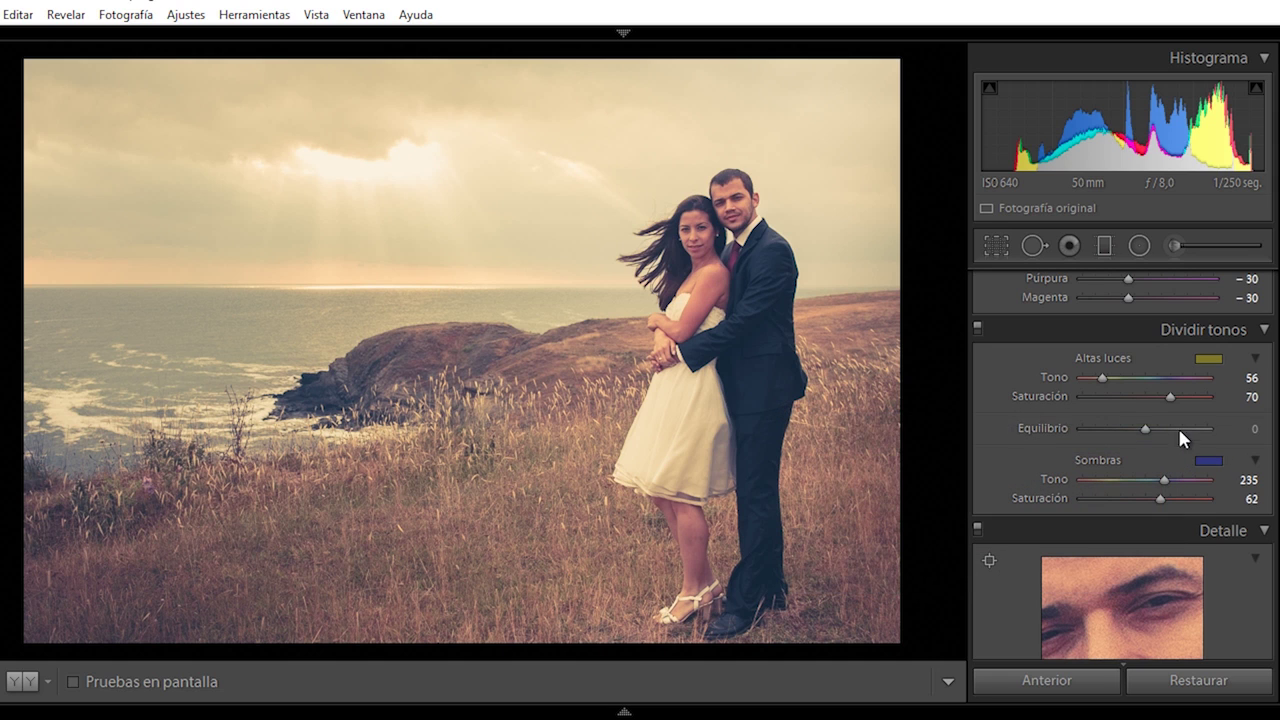
drag(1144, 428, 1120, 430)
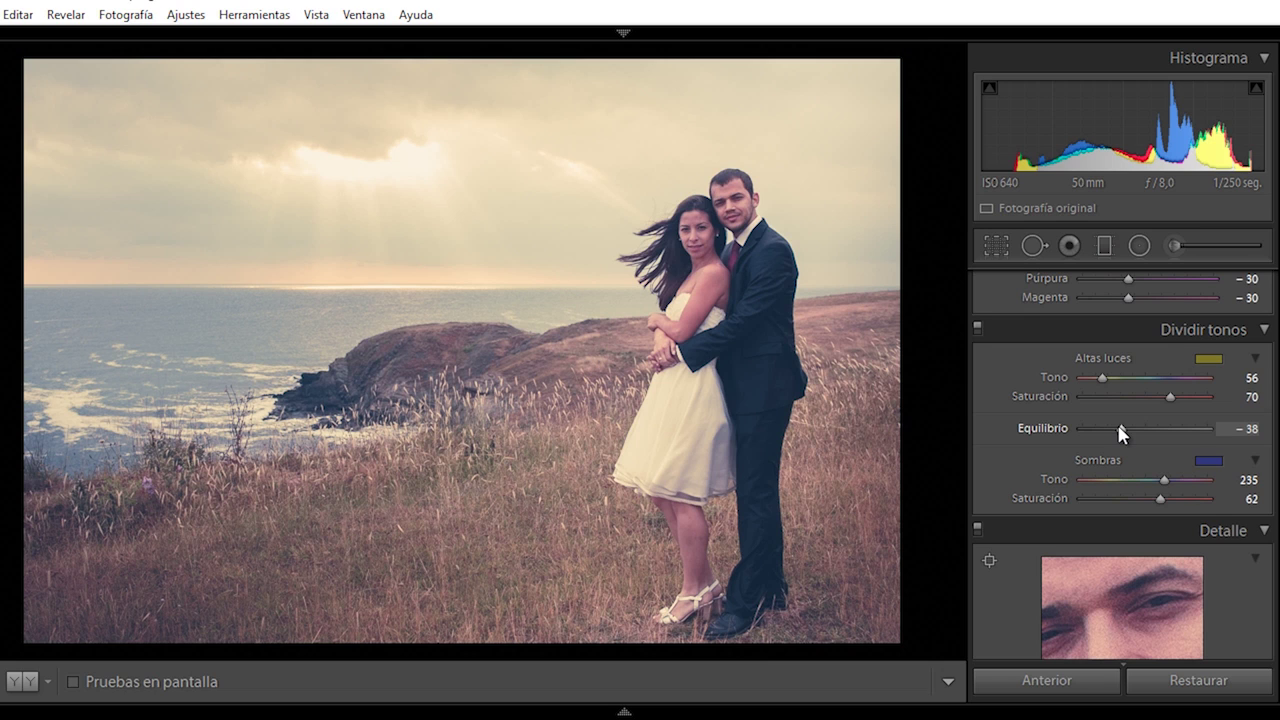
click(1200, 460)
click(1044, 497)
drag(1044, 497, 1039, 487)
click(1202, 418)
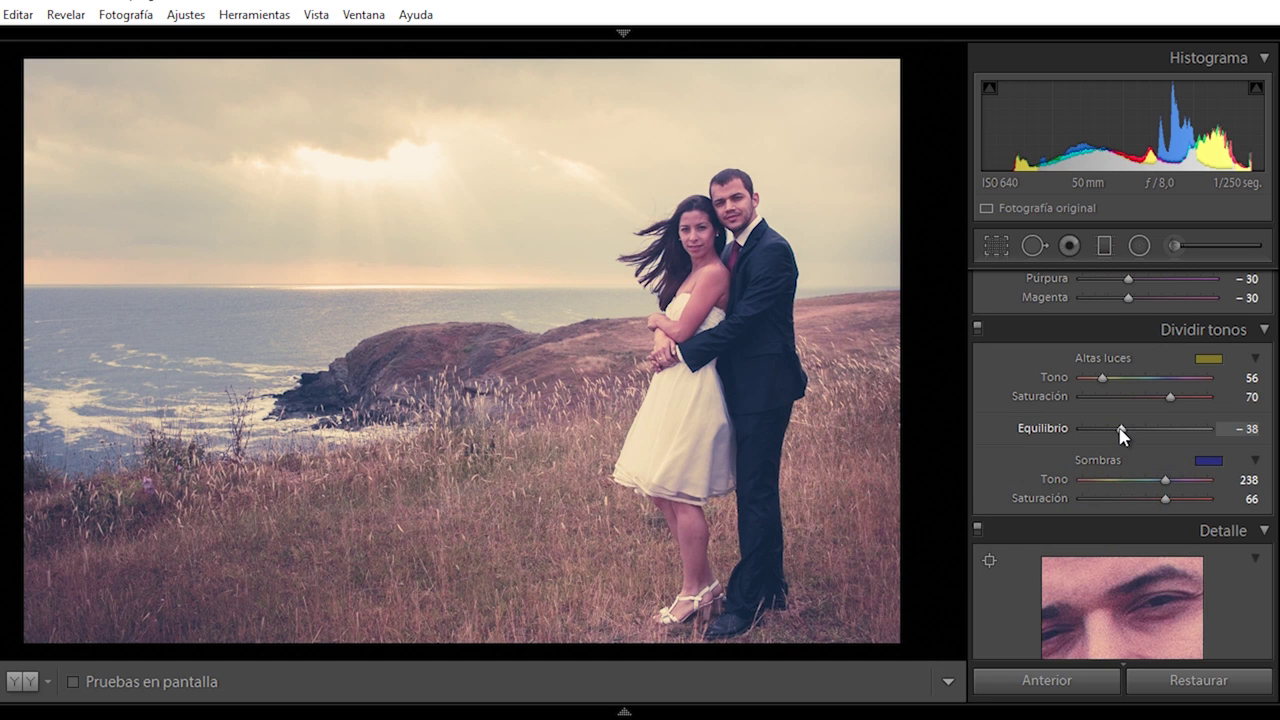
mouse_move(1114, 428)
mouse_down()
mouse_move(1072, 430)
mouse_move(1178, 437)
mouse_move(1103, 438)
mouse_up()
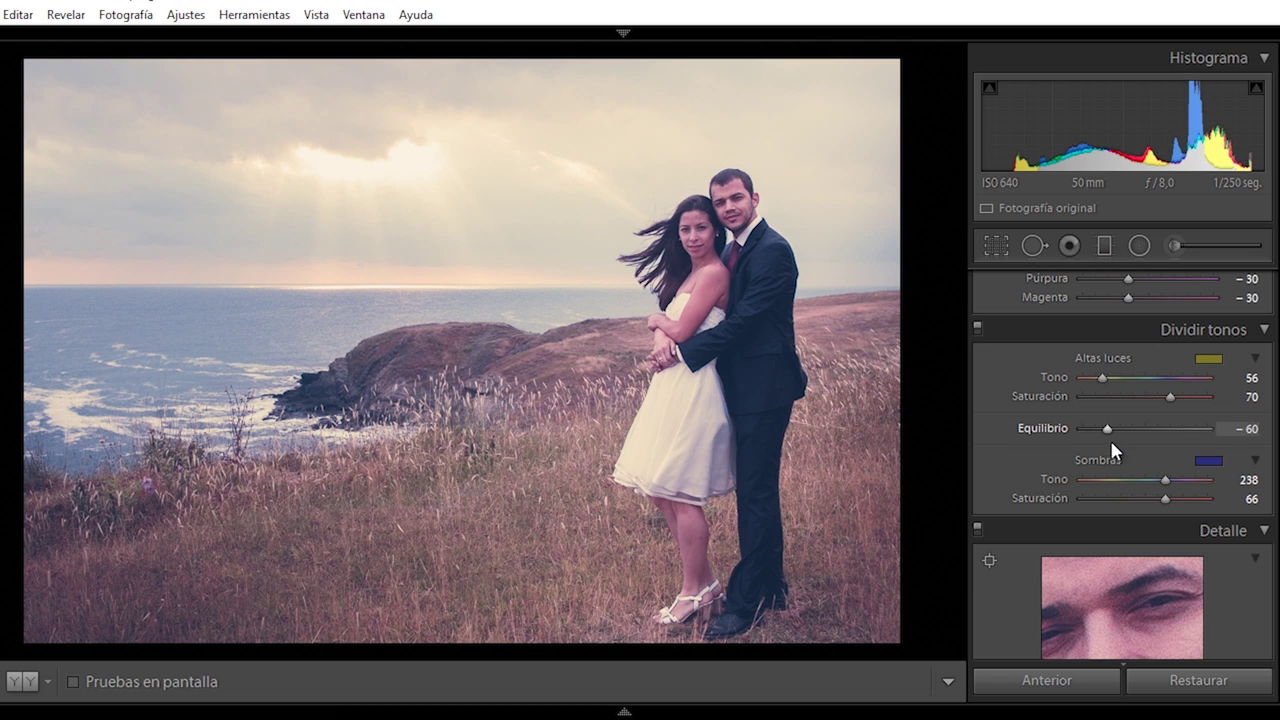
- Warm Temperature to 8600, brighten Whites slightly, and lift Shadows to +32
scroll(1257, 286, up, 5)
scroll(1257, 260, up, 5)
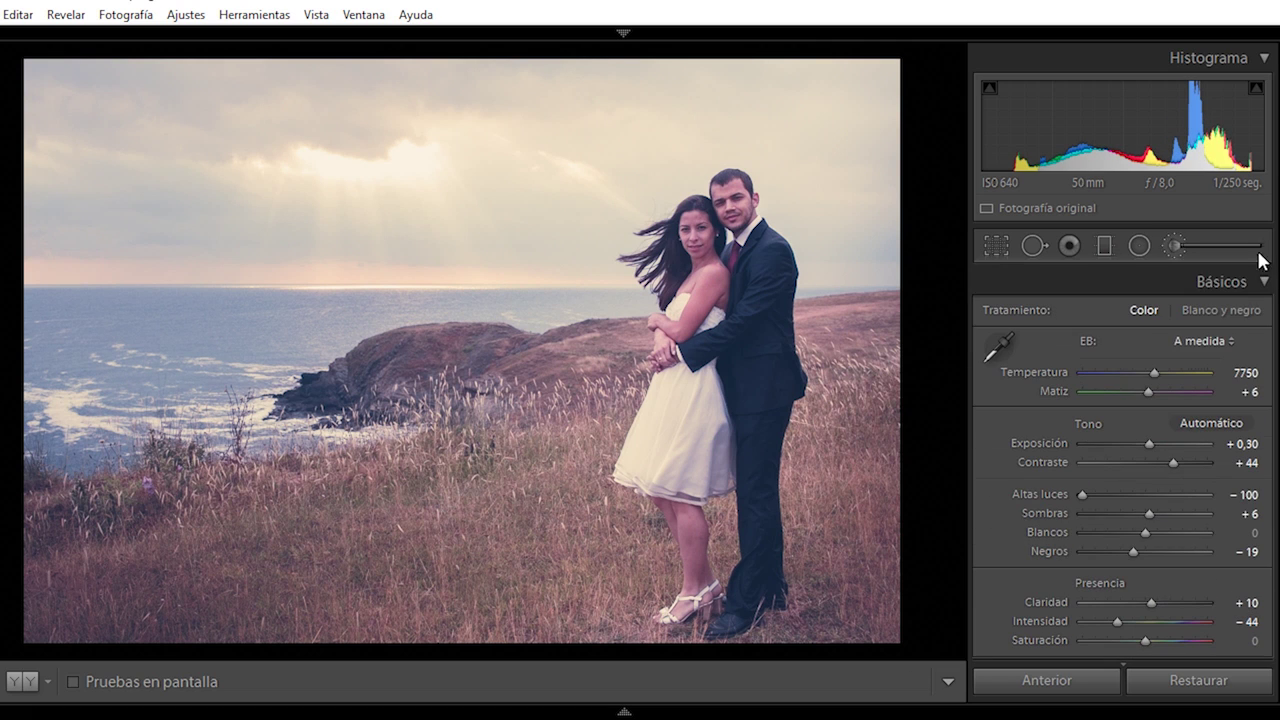
drag(1156, 379, 1157, 381)
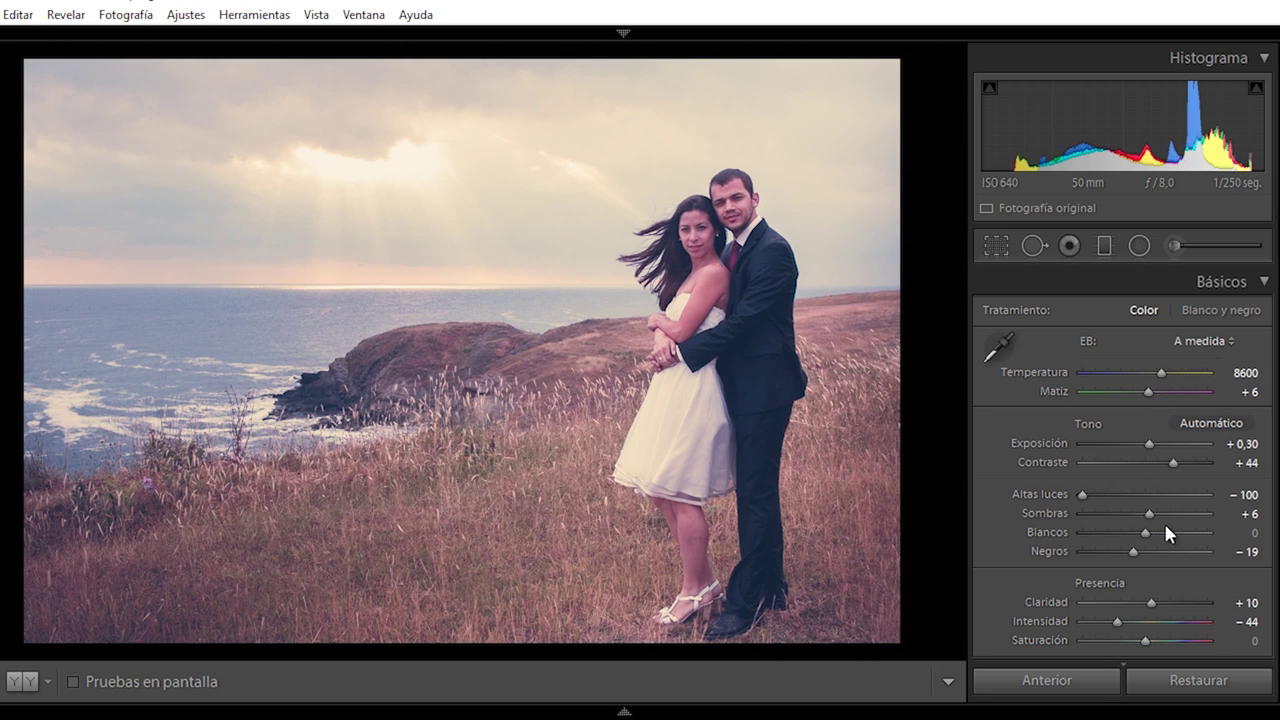
drag(1147, 532, 1164, 532)
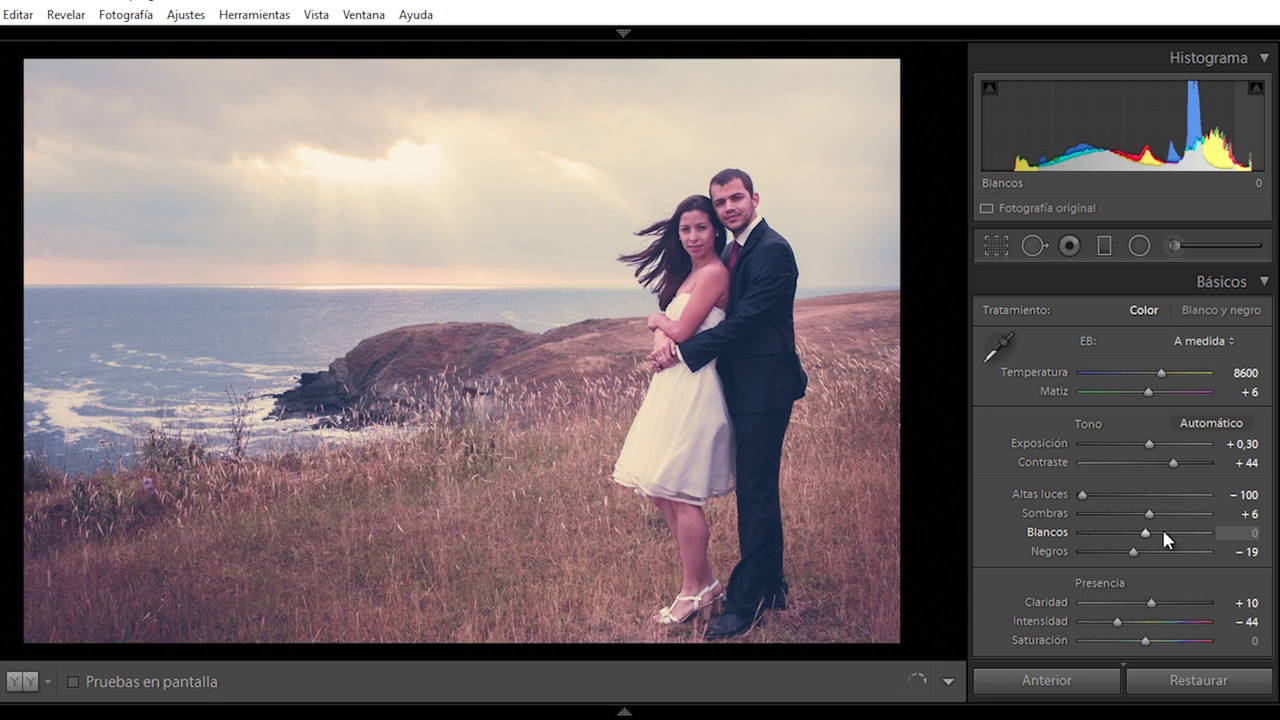
click(1175, 514)
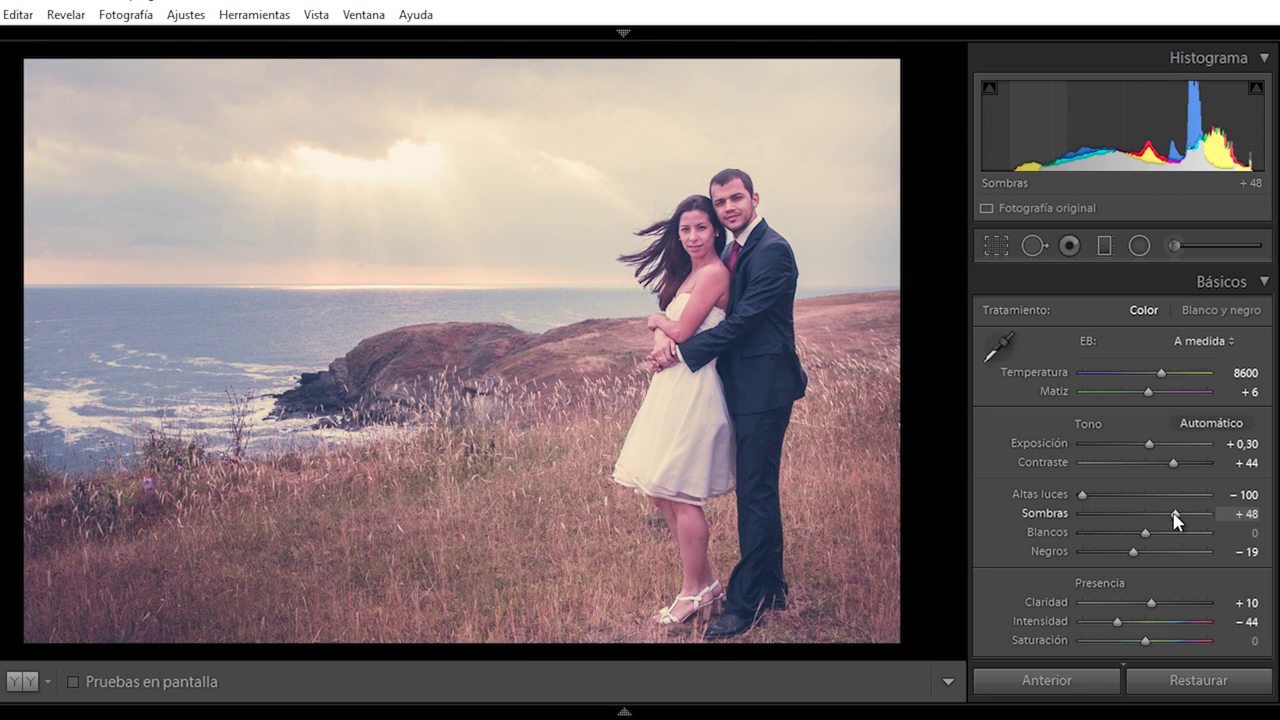
click(1161, 513)
- Lower Vibrance to −32 and check the woman's face at 1:1 zoom
scroll(1149, 396, down, 5)
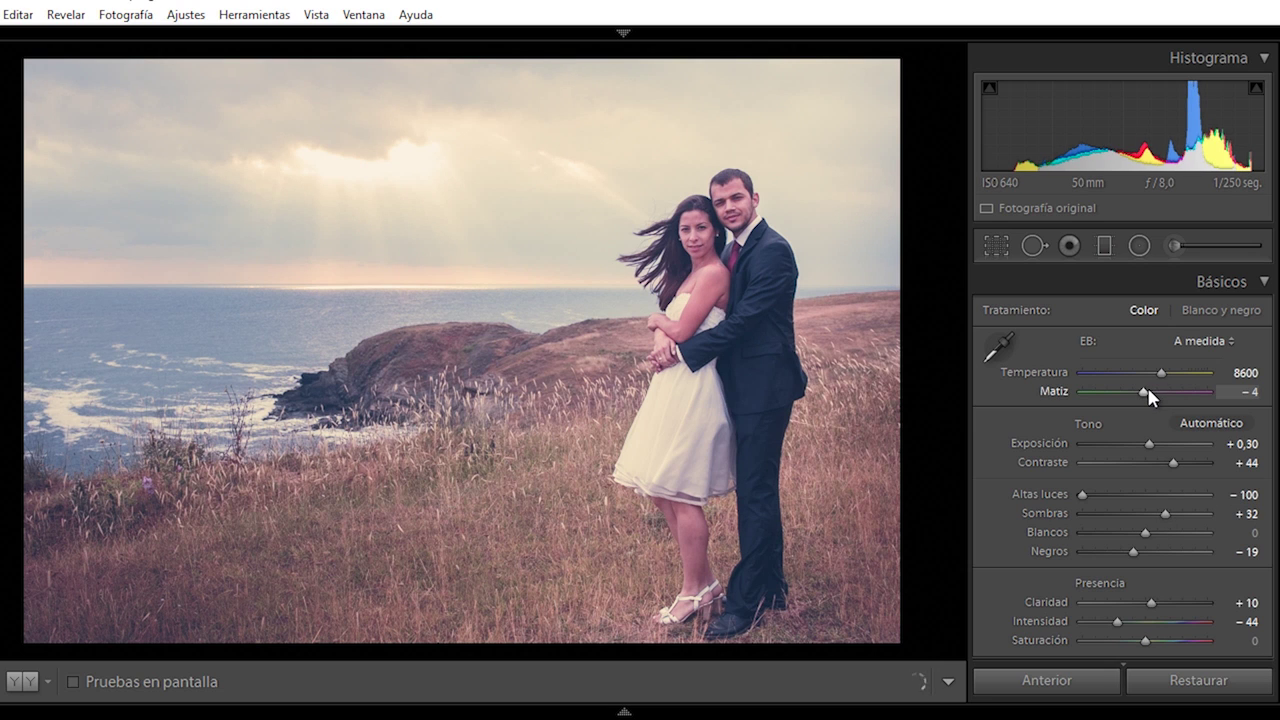
click(1133, 622)
drag(1130, 624, 1125, 626)
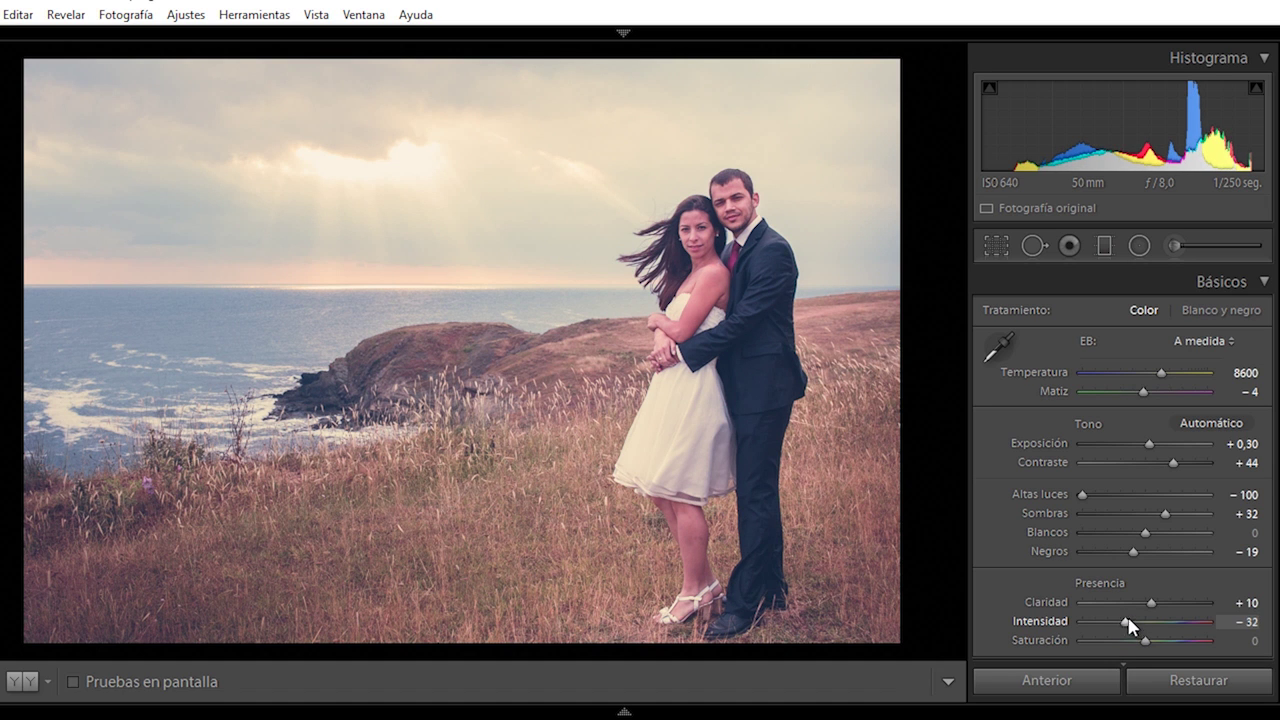
click(683, 204)
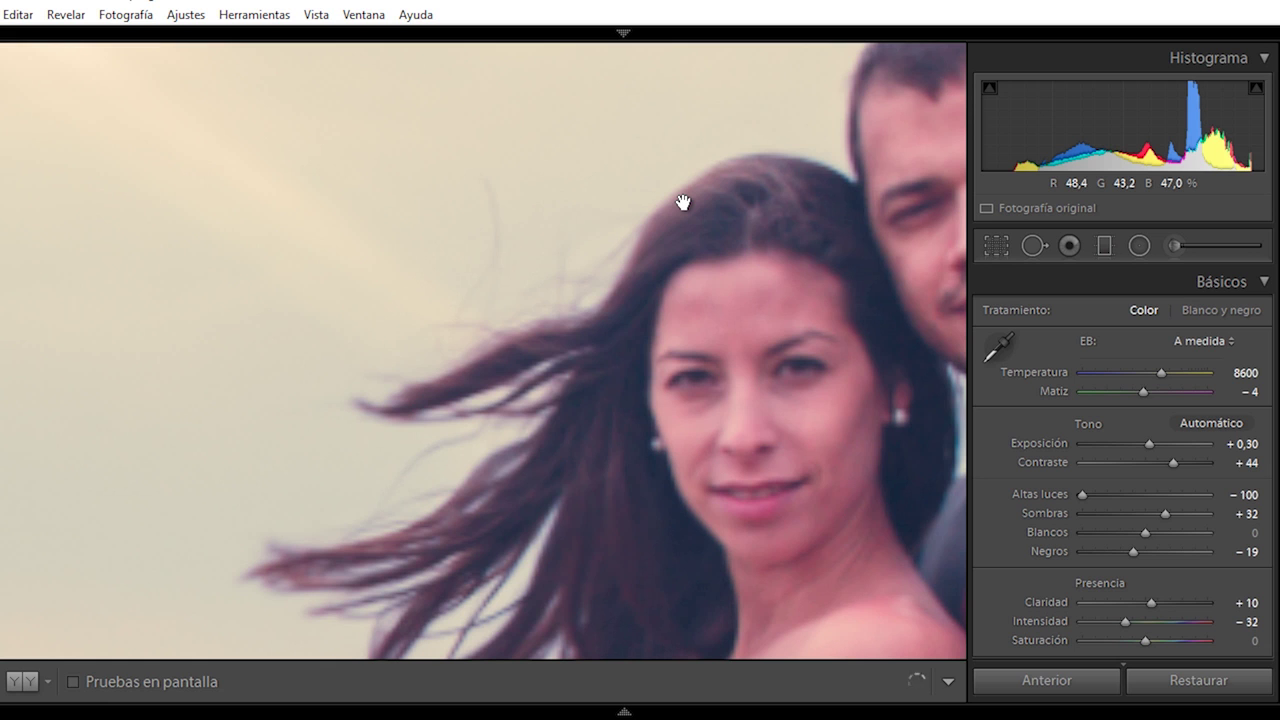
click(684, 202)
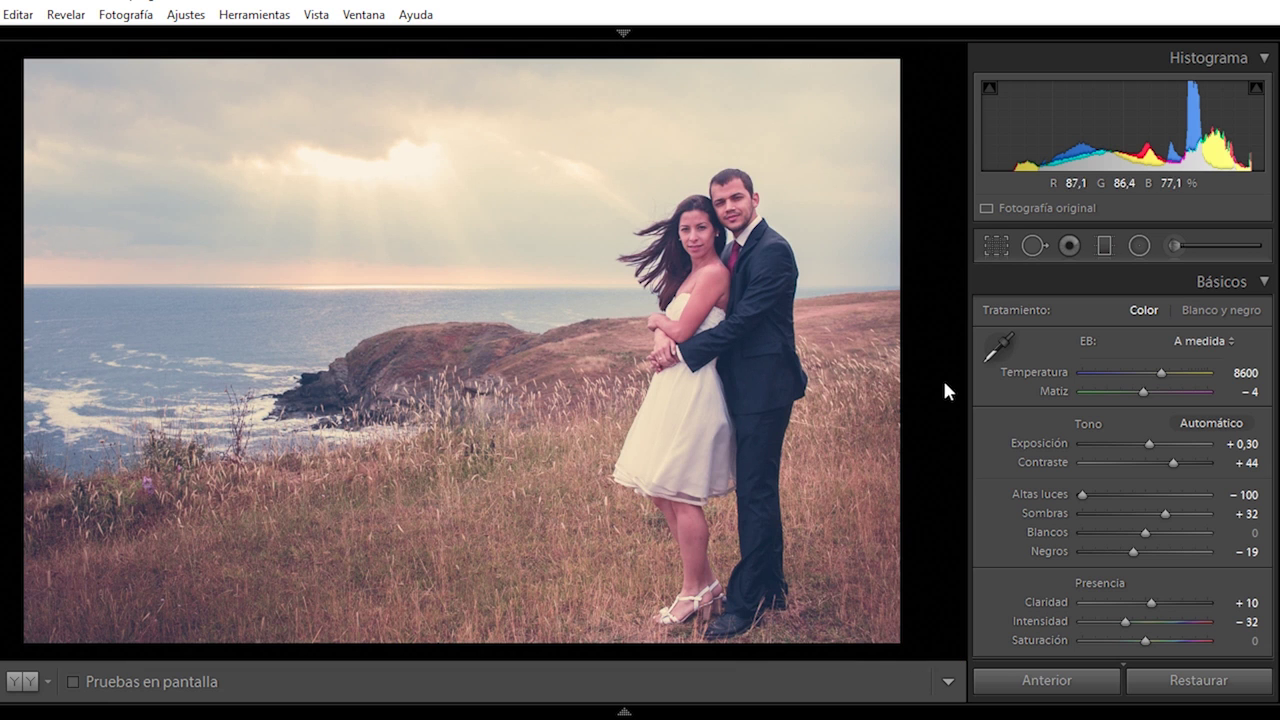
- Draw a large radial filter over the sky and darken its exposure to about −0,43
click(1140, 248)
drag(448, 204, 895, 420)
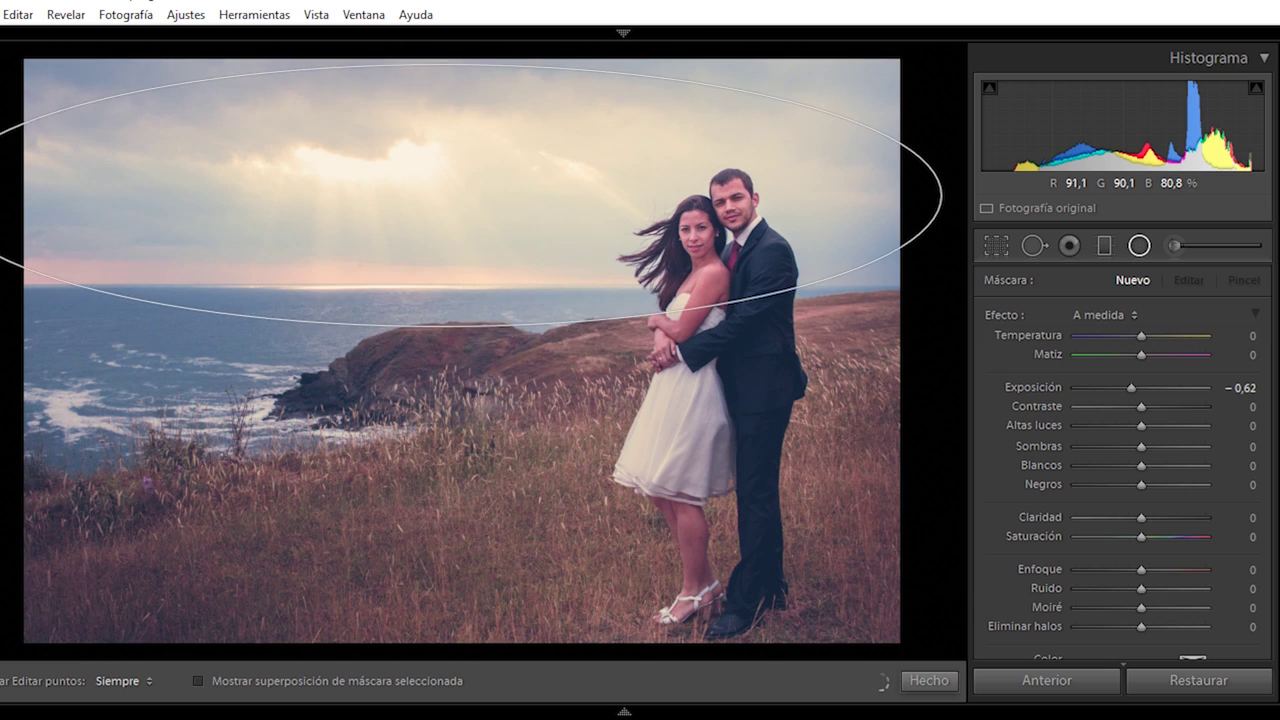
drag(437, 191, 236, 201)
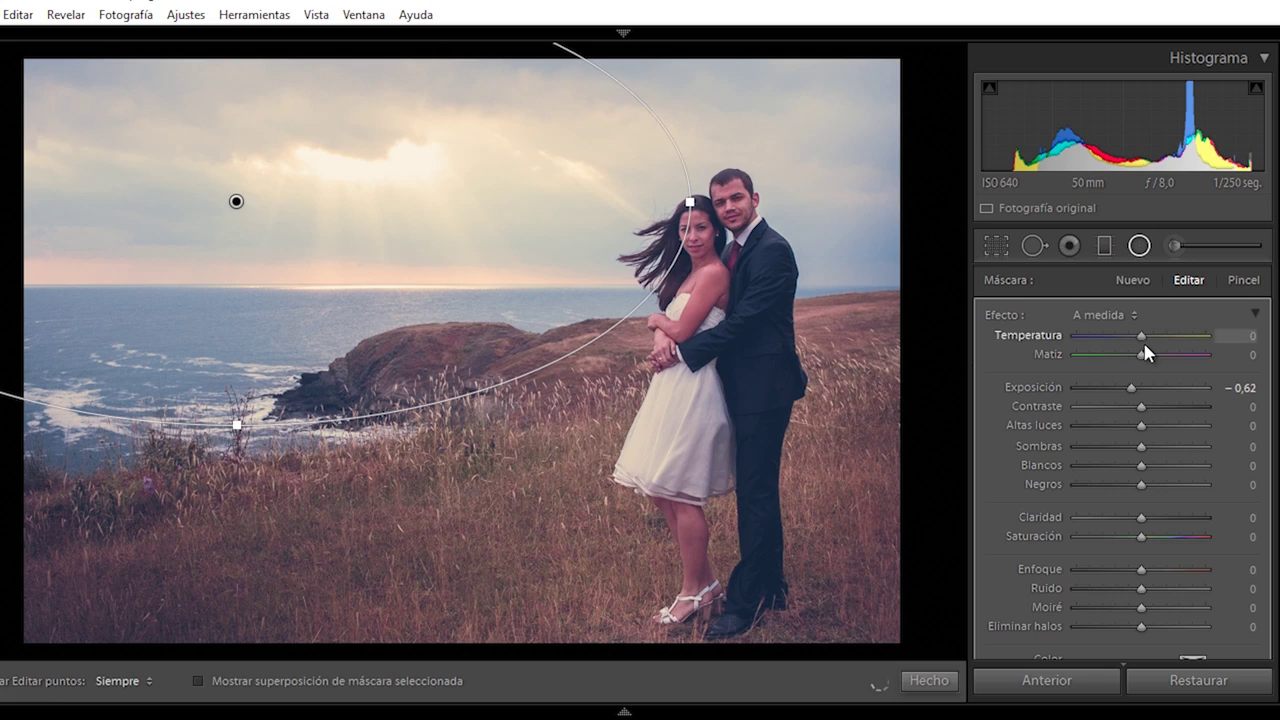
mouse_move(1129, 388)
mouse_down()
mouse_move(1105, 405)
mouse_move(1126, 391)
mouse_move(1163, 396)
mouse_up()
double_click(1160, 388)
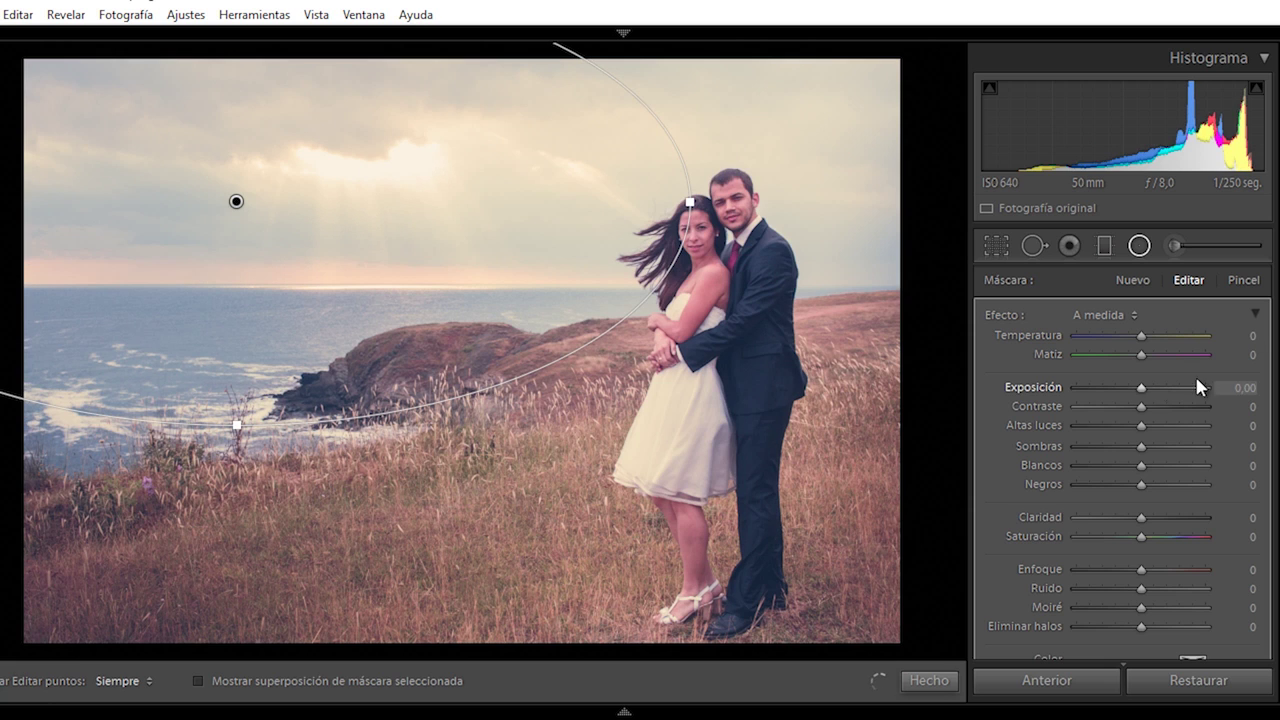
scroll(1076, 478, down, 5)
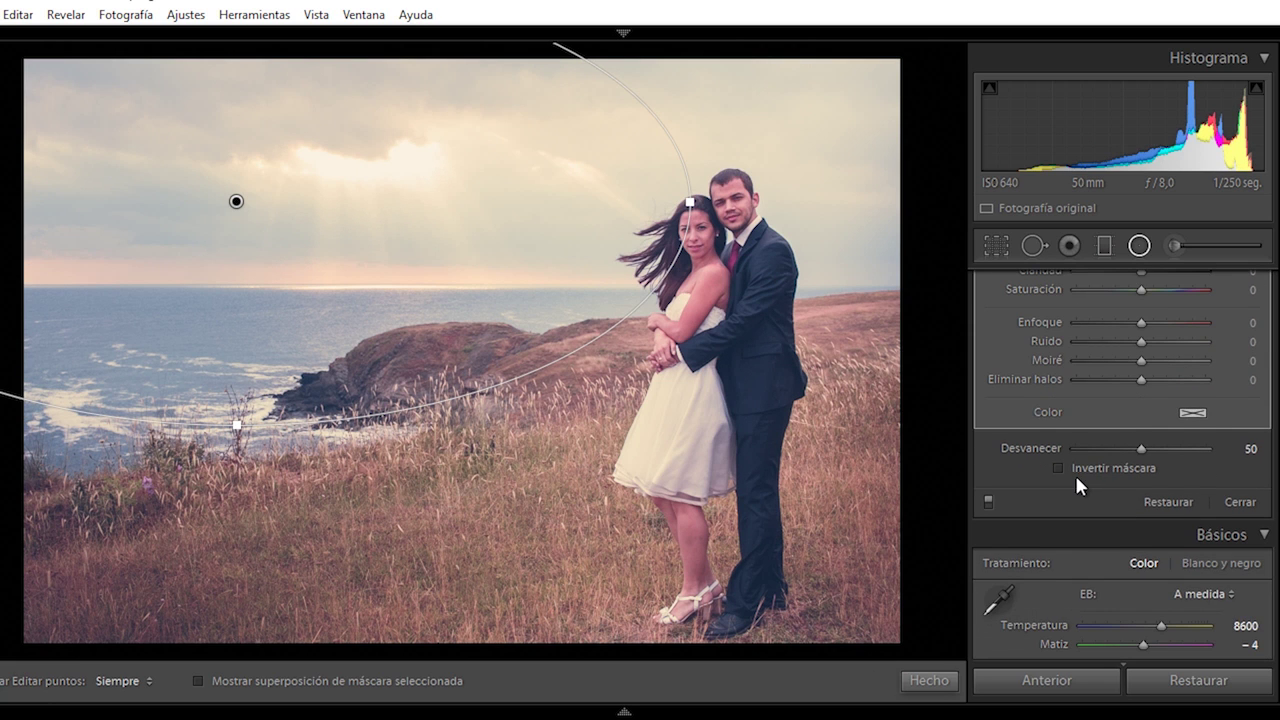
scroll(1100, 440, up, 3)
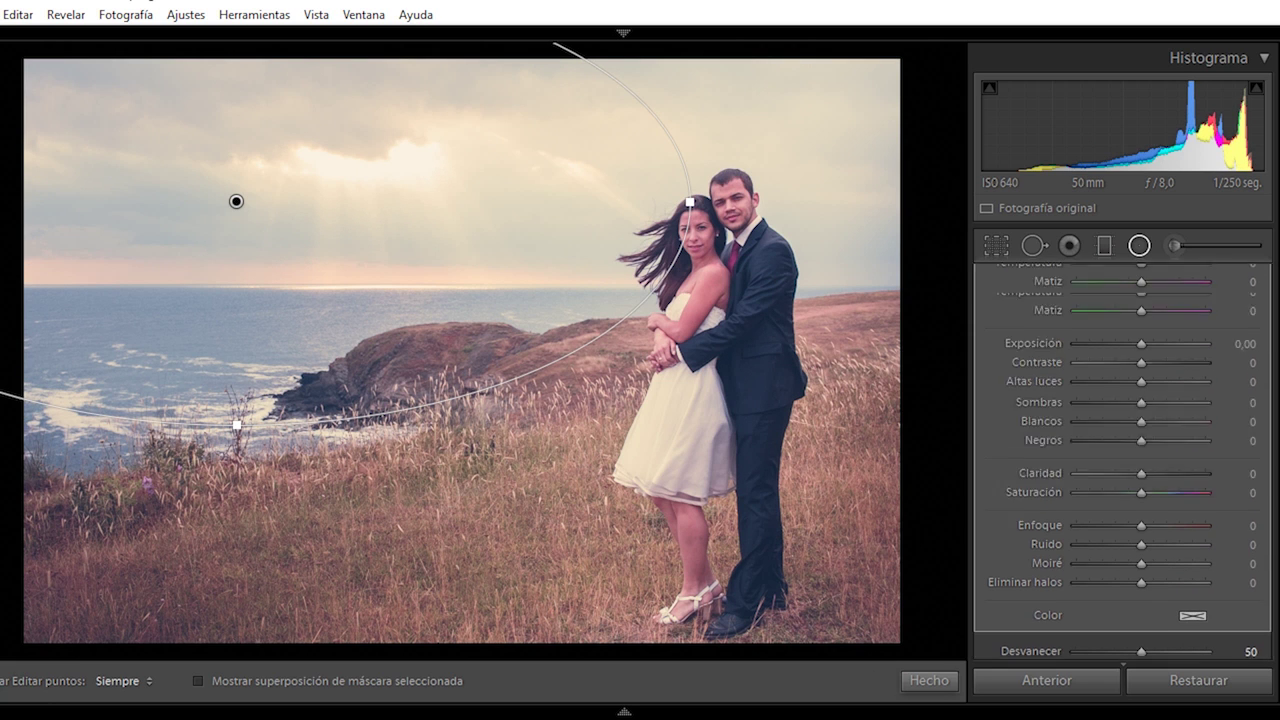
scroll(1129, 370, up, 2)
drag(1140, 386, 1131, 395)
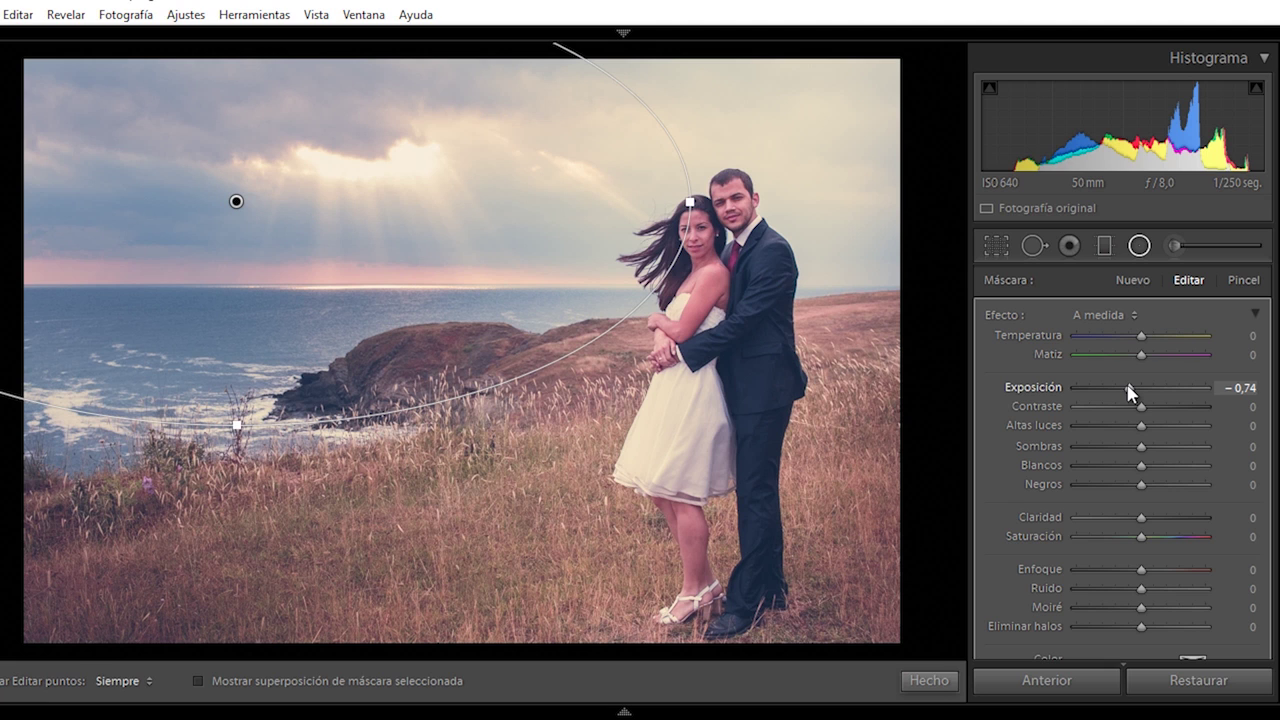
drag(1133, 394, 1131, 392)
- Try and delete a sky graduated filter, then raise the radial filter's clarity to 34
click(1104, 245)
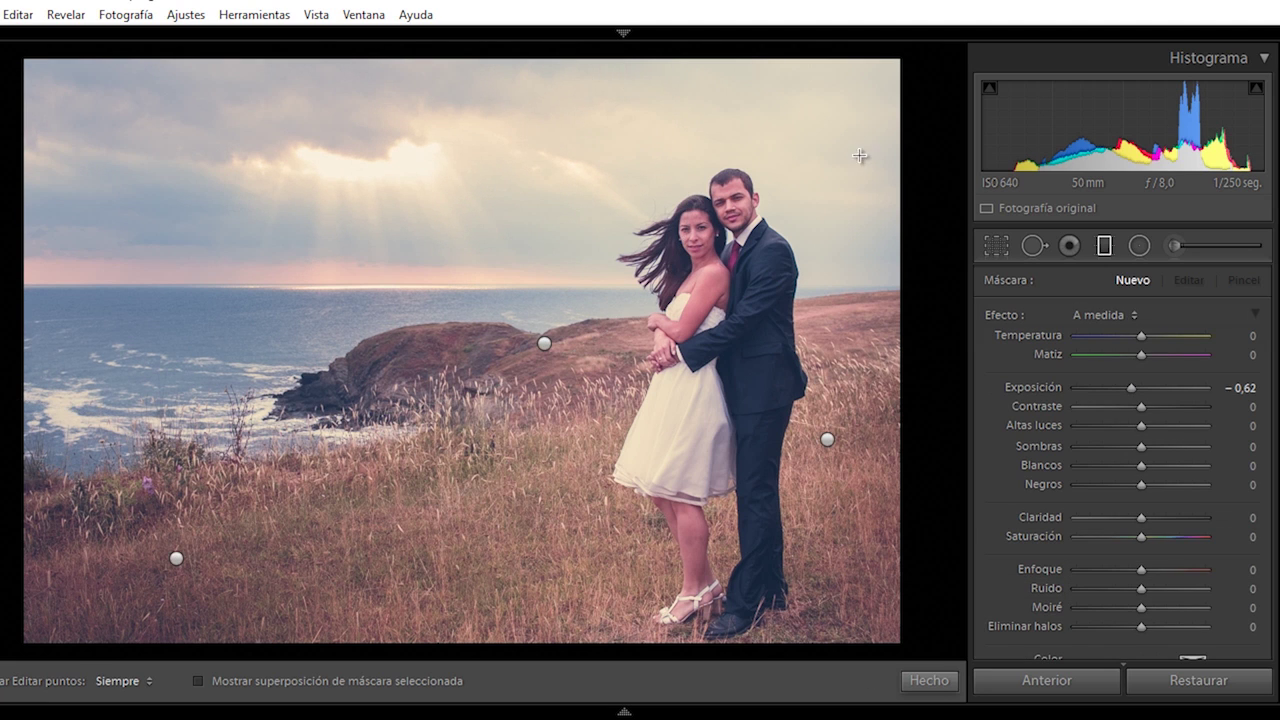
drag(860, 155, 802, 250)
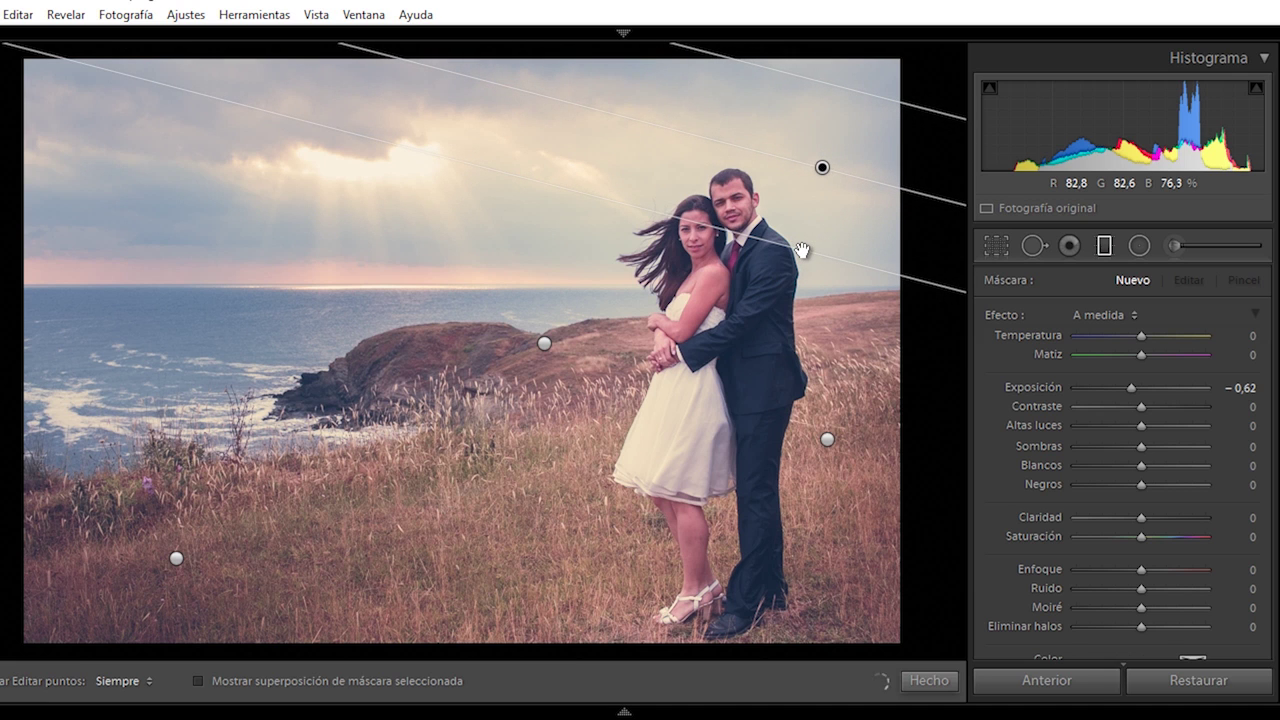
mouse_move(862, 249)
mouse_down()
mouse_move(826, 317)
mouse_move(893, 250)
mouse_up()
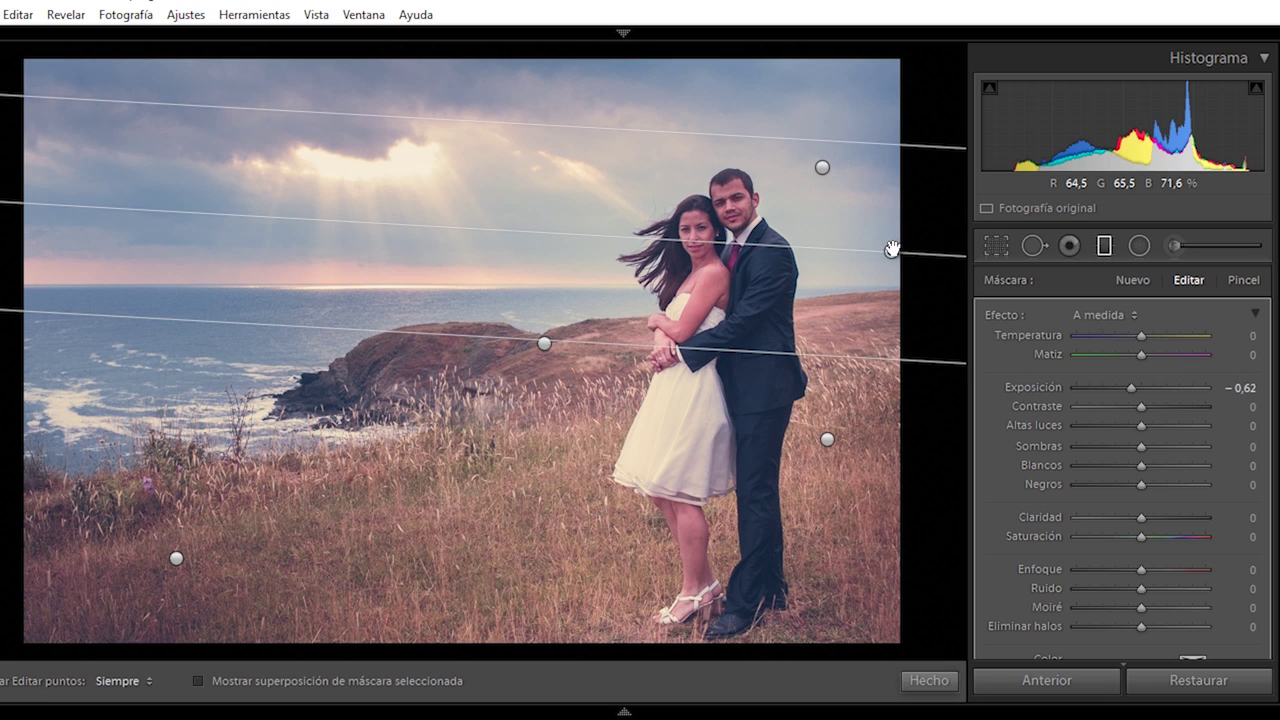
key(Delete)
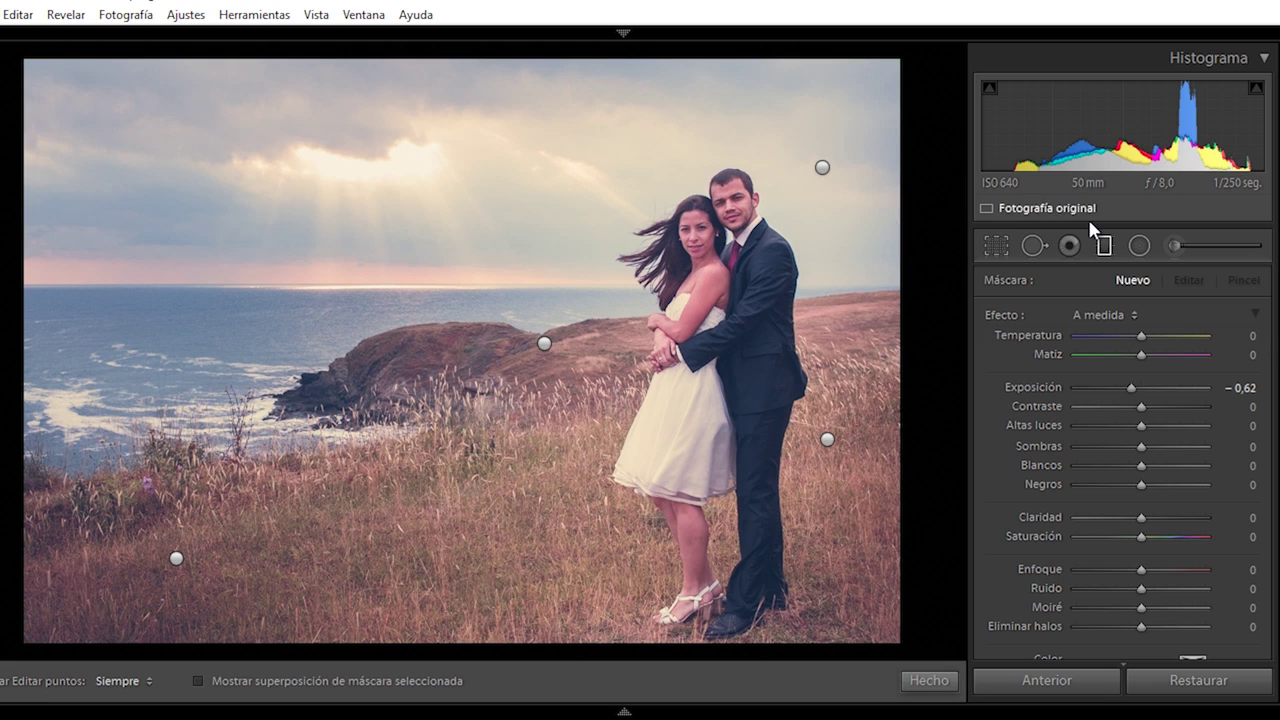
click(1140, 245)
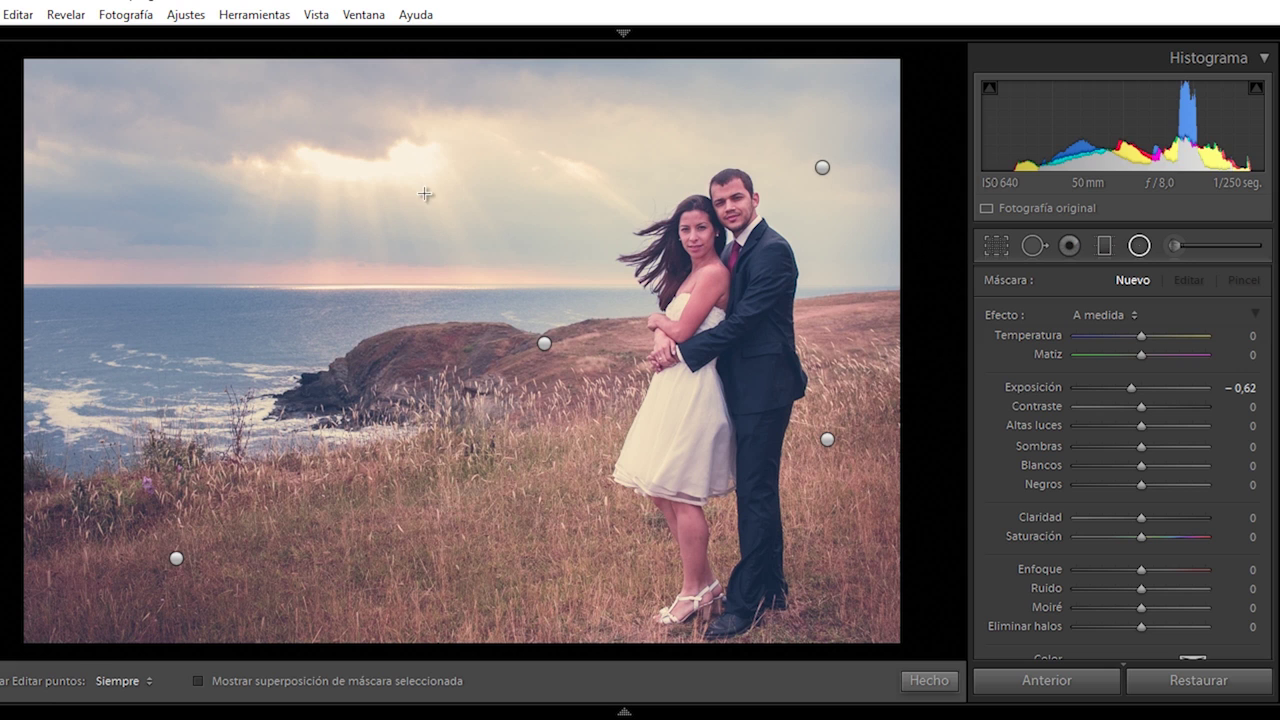
click(238, 202)
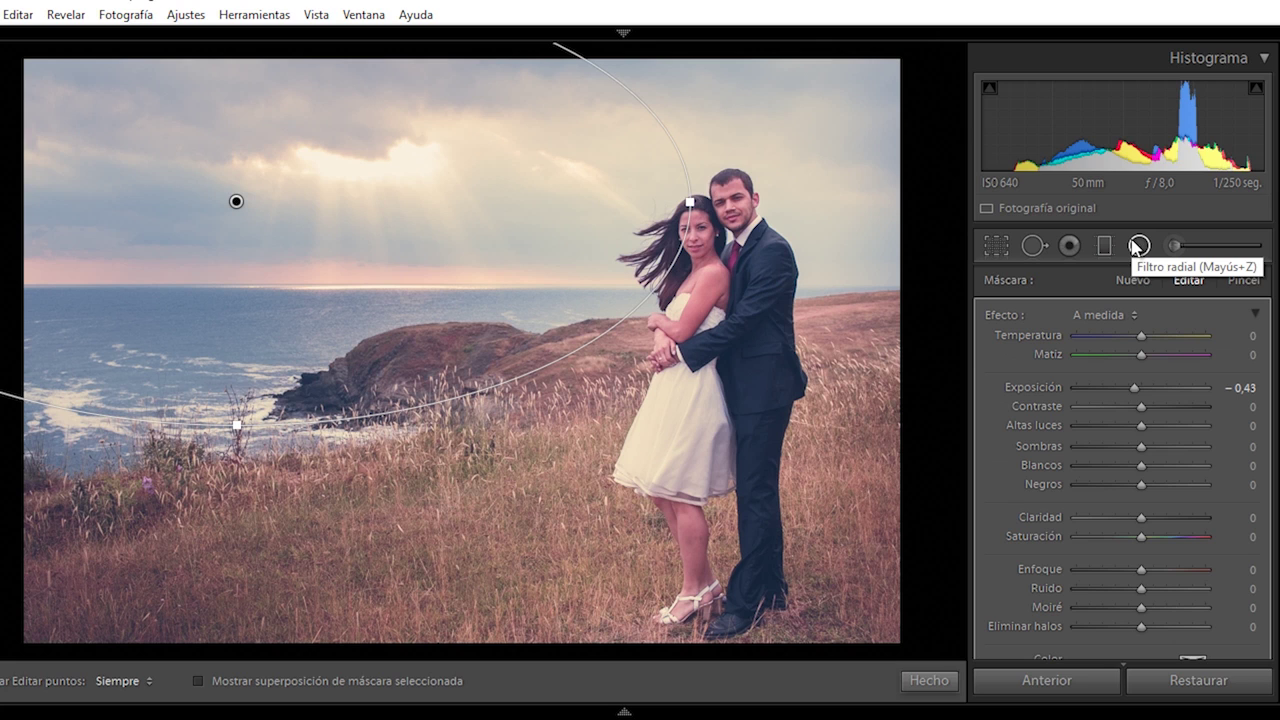
drag(1146, 522, 1165, 520)
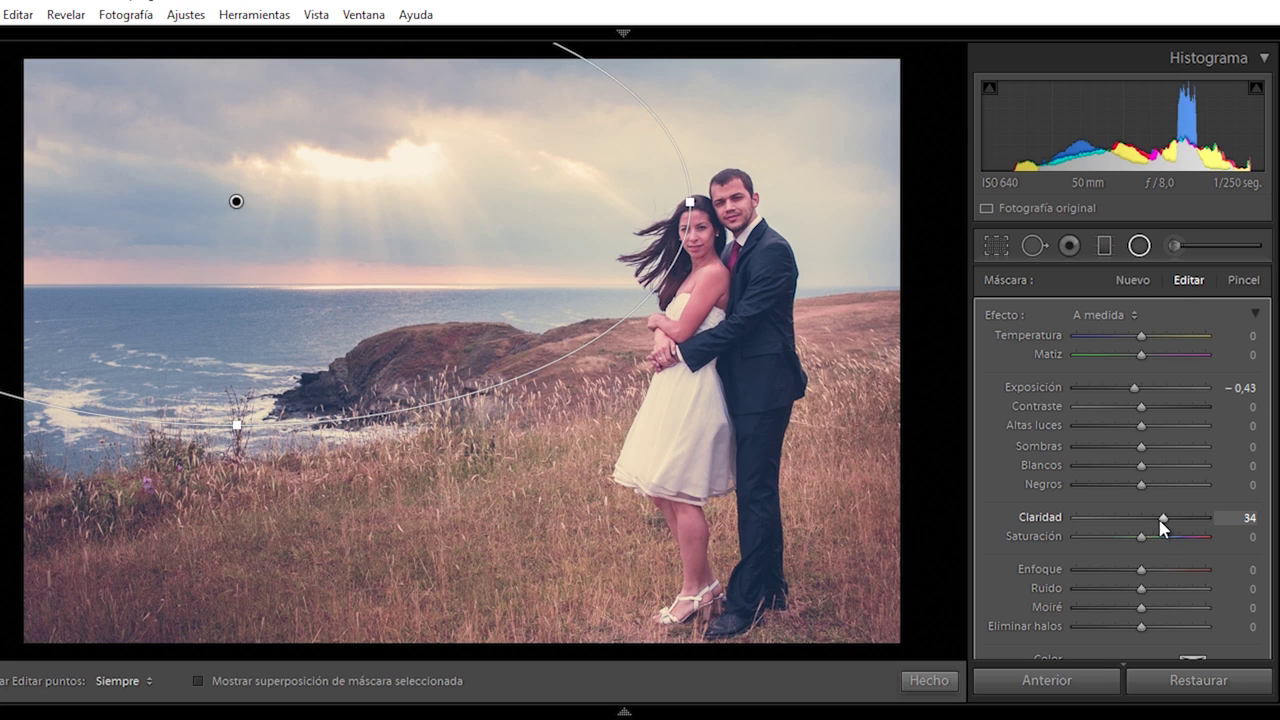
click(930, 681)
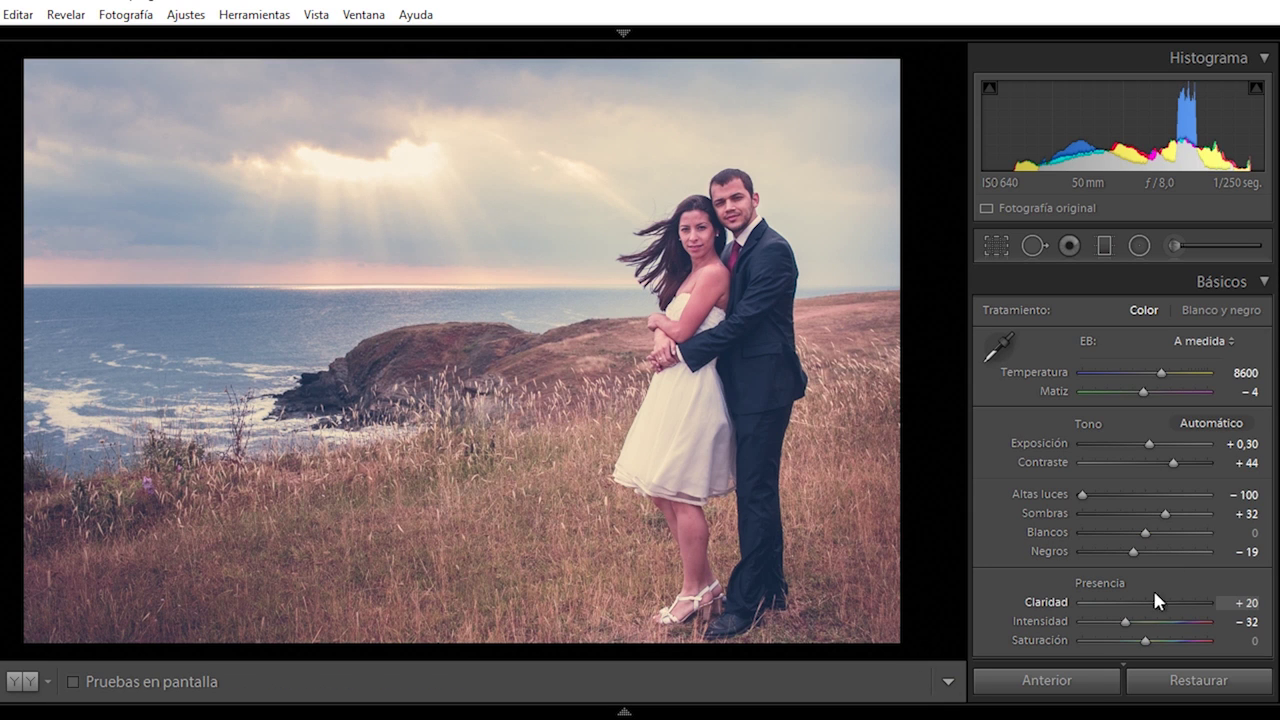
- Move the existing sky graduated filter lower and rotate it to a steeper angle
scroll(1272, 300, down, 2)
scroll(1123, 465, down, 2)
scroll(1123, 465, up, 3)
click(1101, 245)
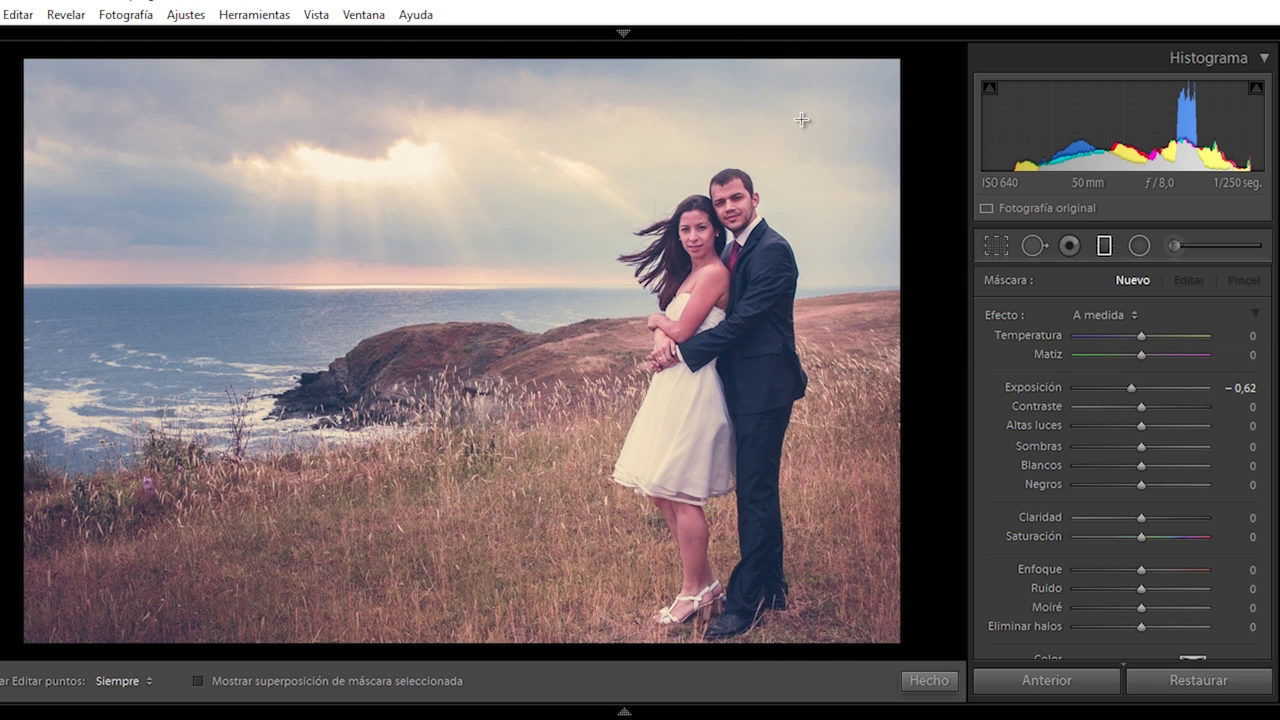
click(820, 165)
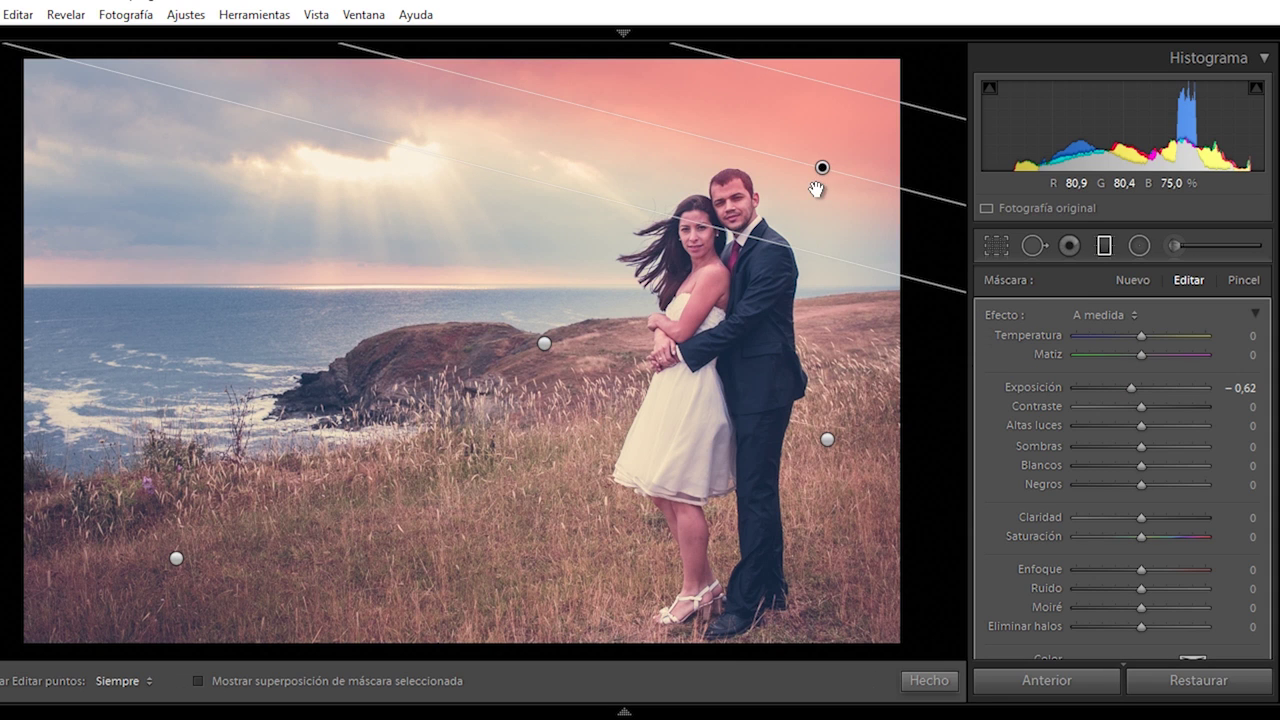
drag(818, 184, 813, 193)
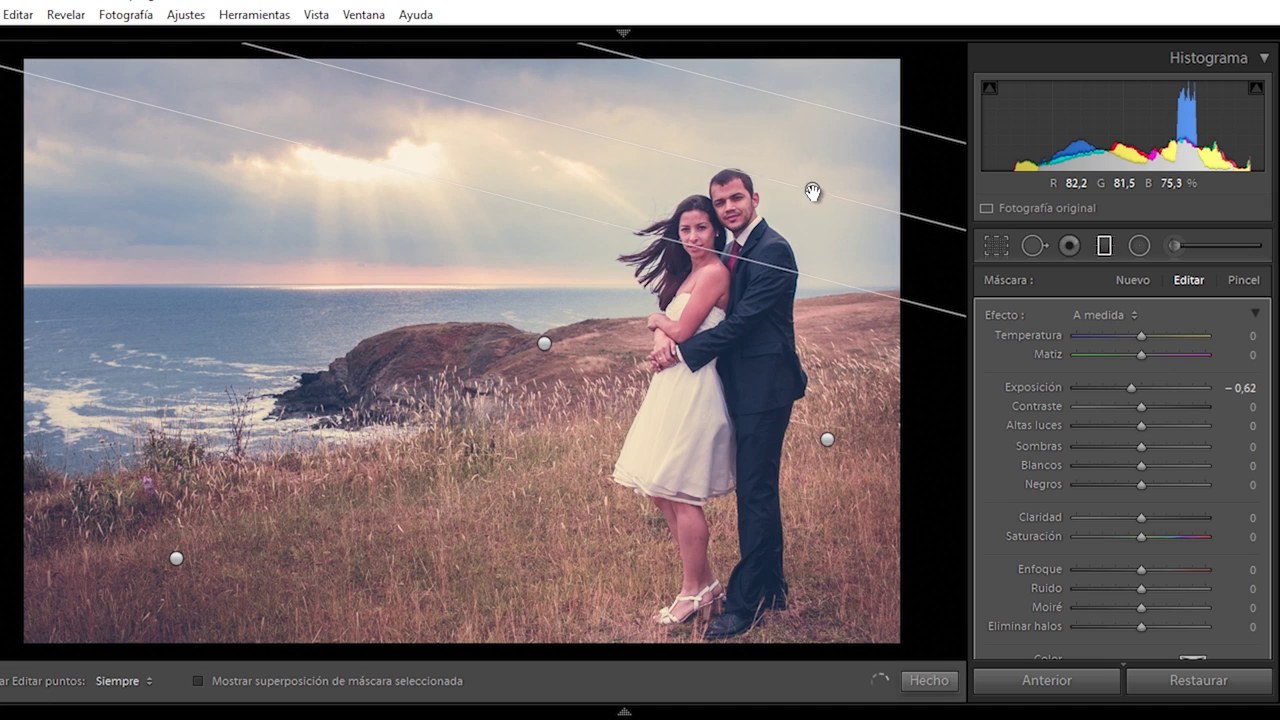
drag(893, 216, 889, 240)
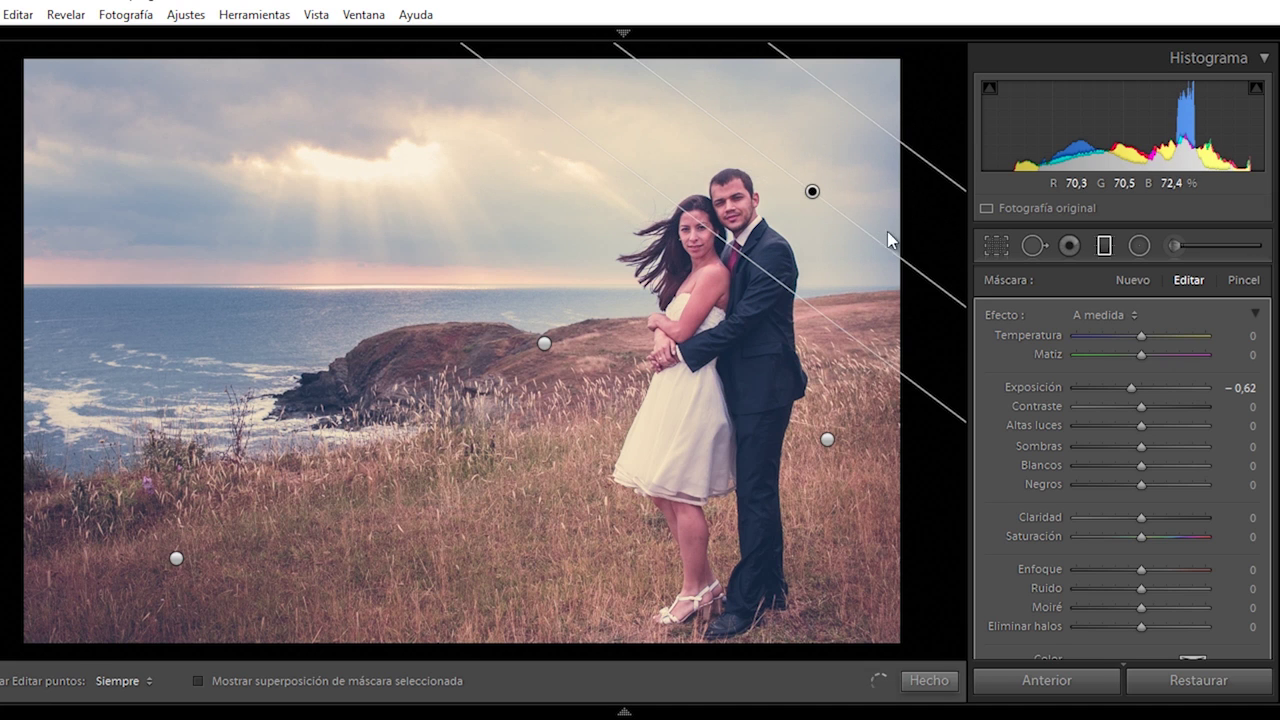
drag(812, 192, 802, 217)
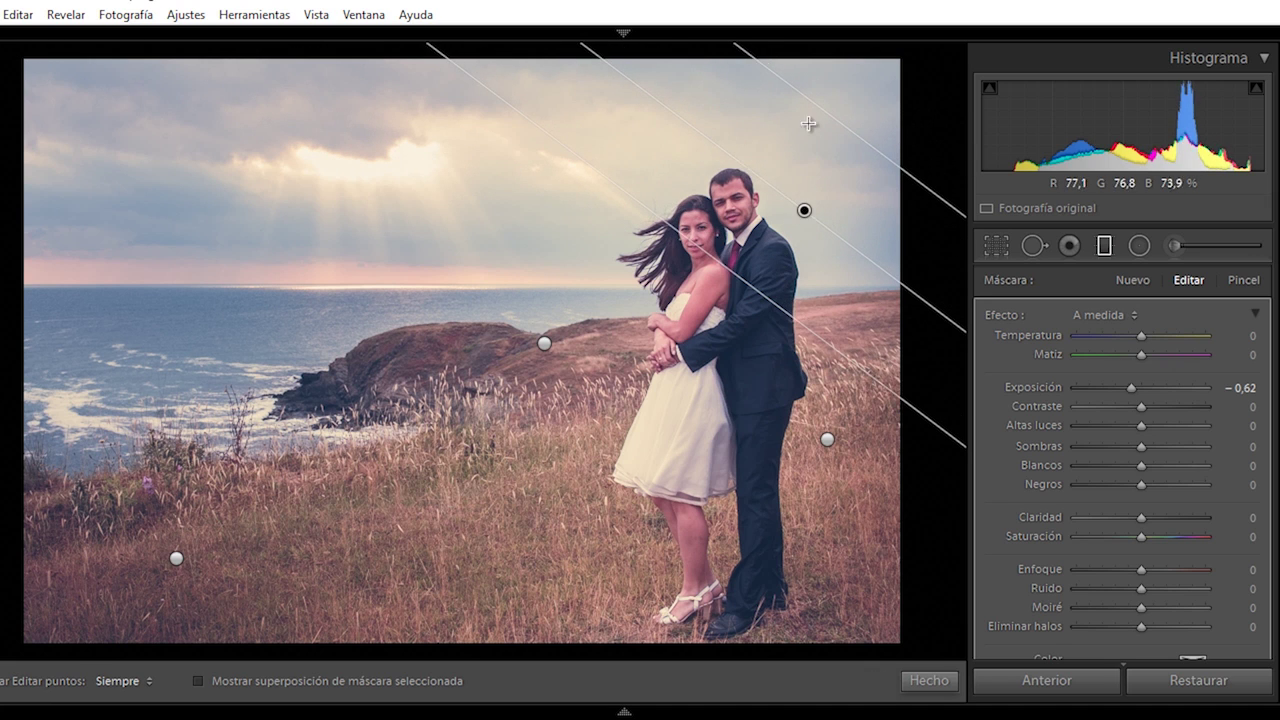
- Draw two more tilted graduated filters across the sky and the scene
mouse_move(803, 115)
mouse_down()
mouse_move(766, 219)
mouse_move(786, 250)
mouse_up()
drag(791, 181, 790, 155)
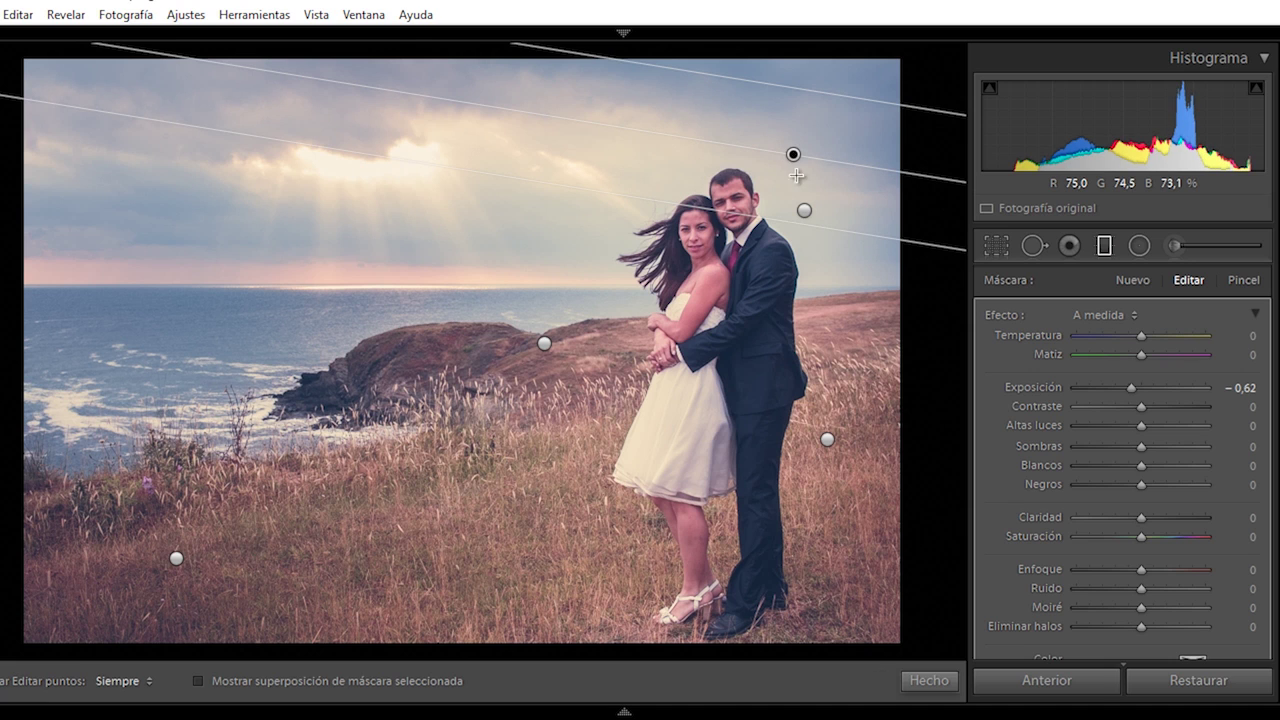
mouse_move(5, 254)
mouse_down()
mouse_move(194, 343)
mouse_move(294, 526)
mouse_move(343, 563)
mouse_move(366, 509)
mouse_move(374, 174)
mouse_move(314, 54)
mouse_move(283, 11)
mouse_move(108, 8)
mouse_move(63, 26)
mouse_move(66, 55)
mouse_move(23, 98)
mouse_up()
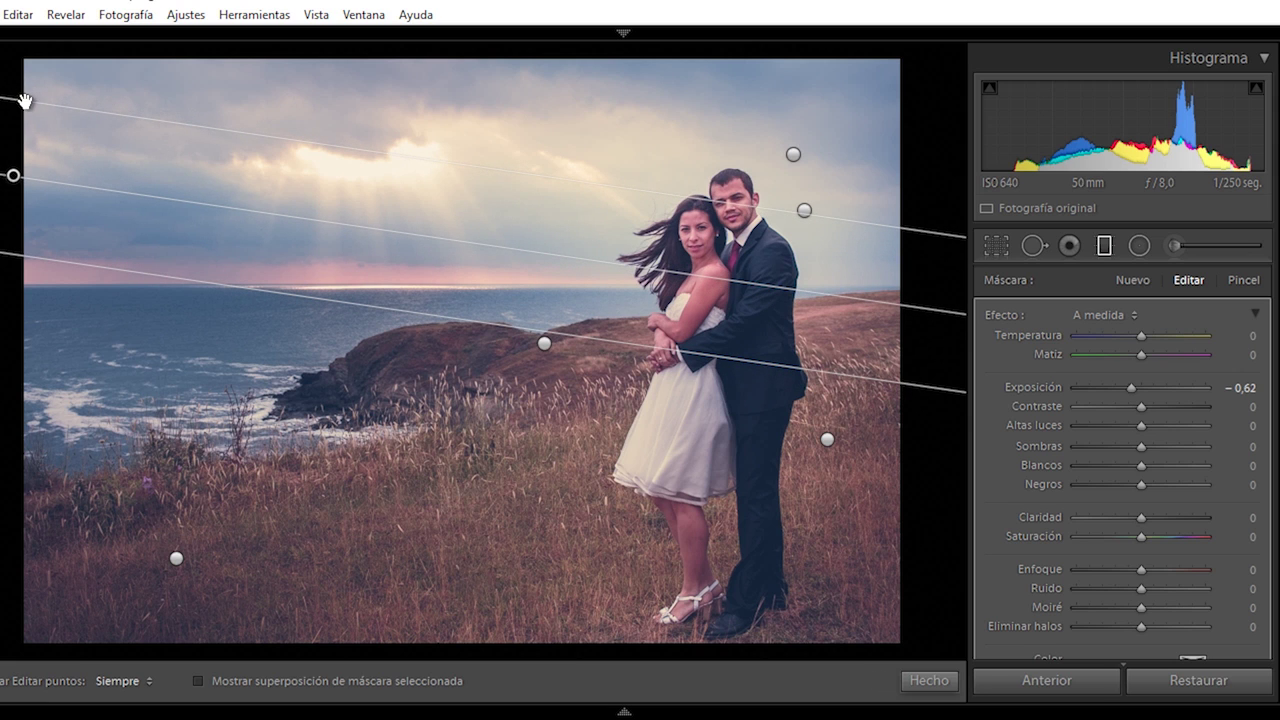
click(922, 681)
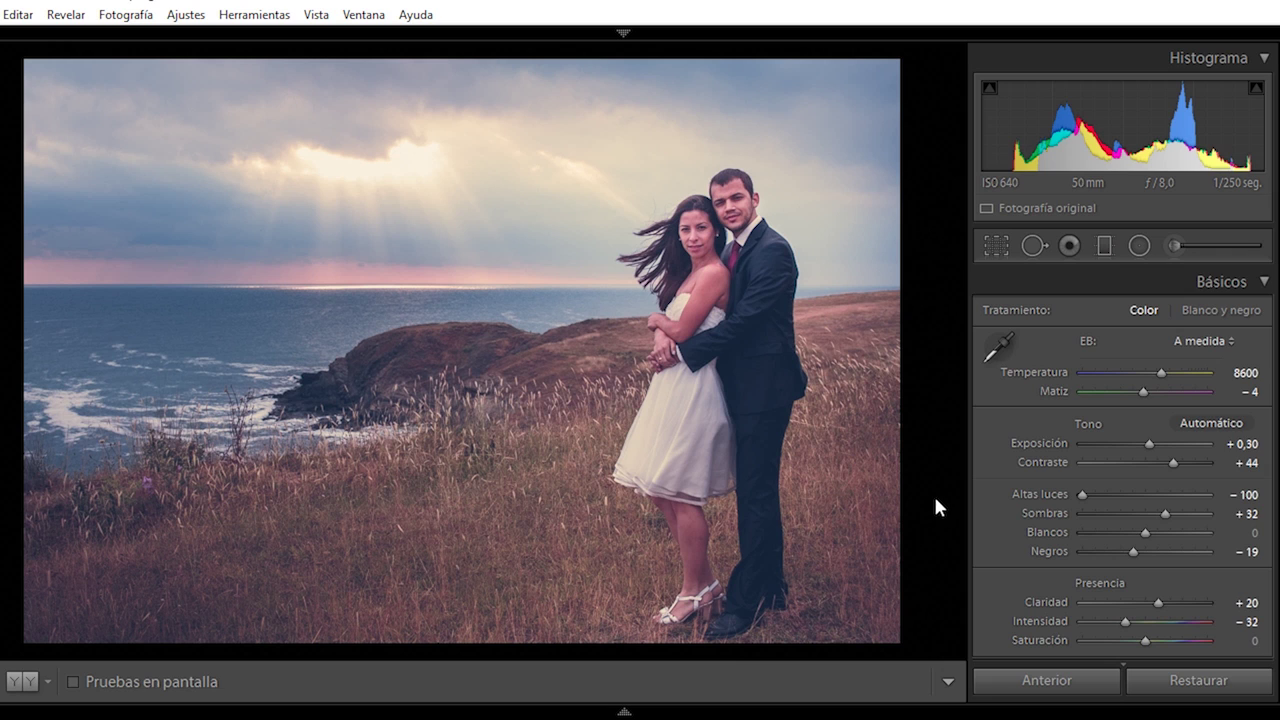
- Re-tilt one graduated filter to a shallow angle and close filter editing
click(1104, 244)
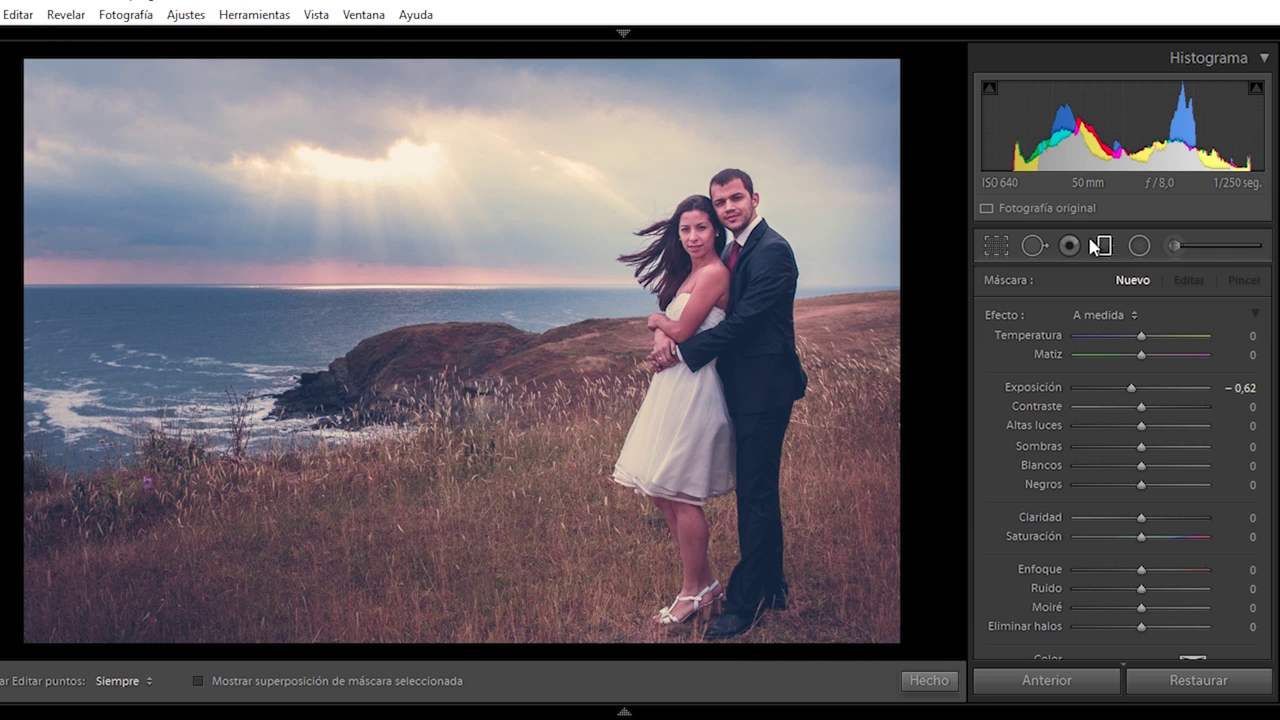
click(541, 344)
drag(9, 171, 10, 175)
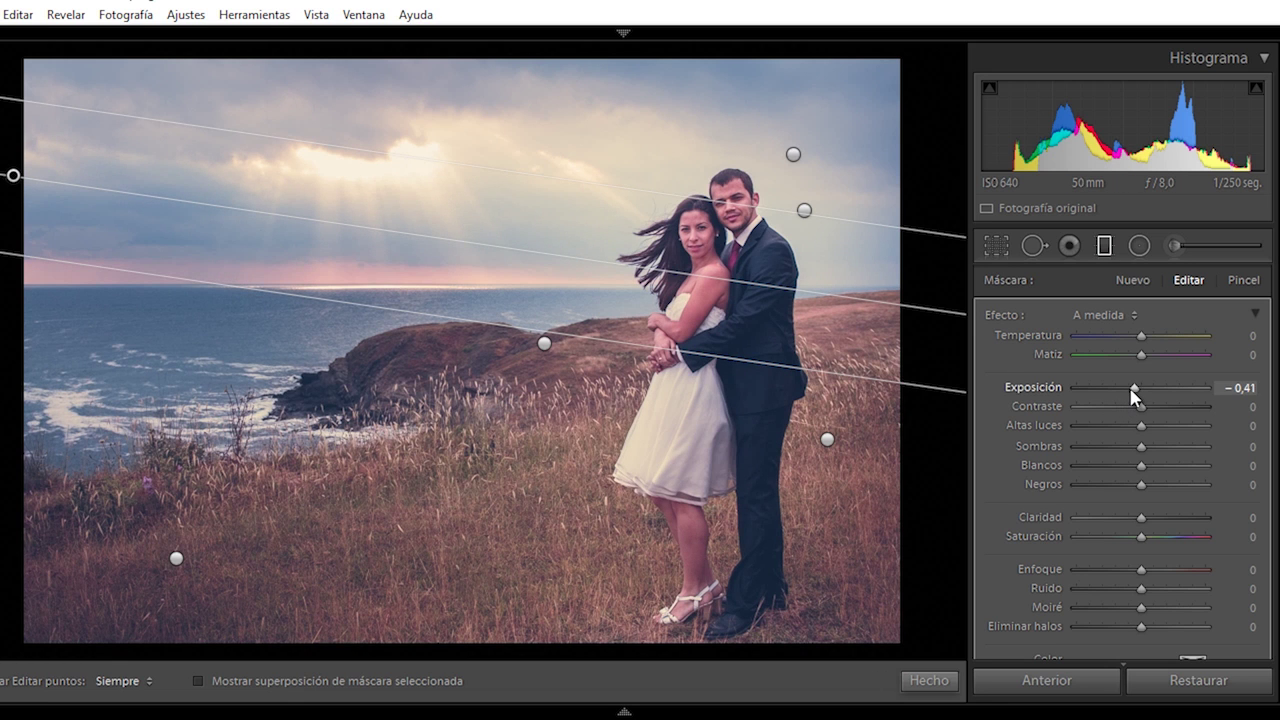
click(928, 681)
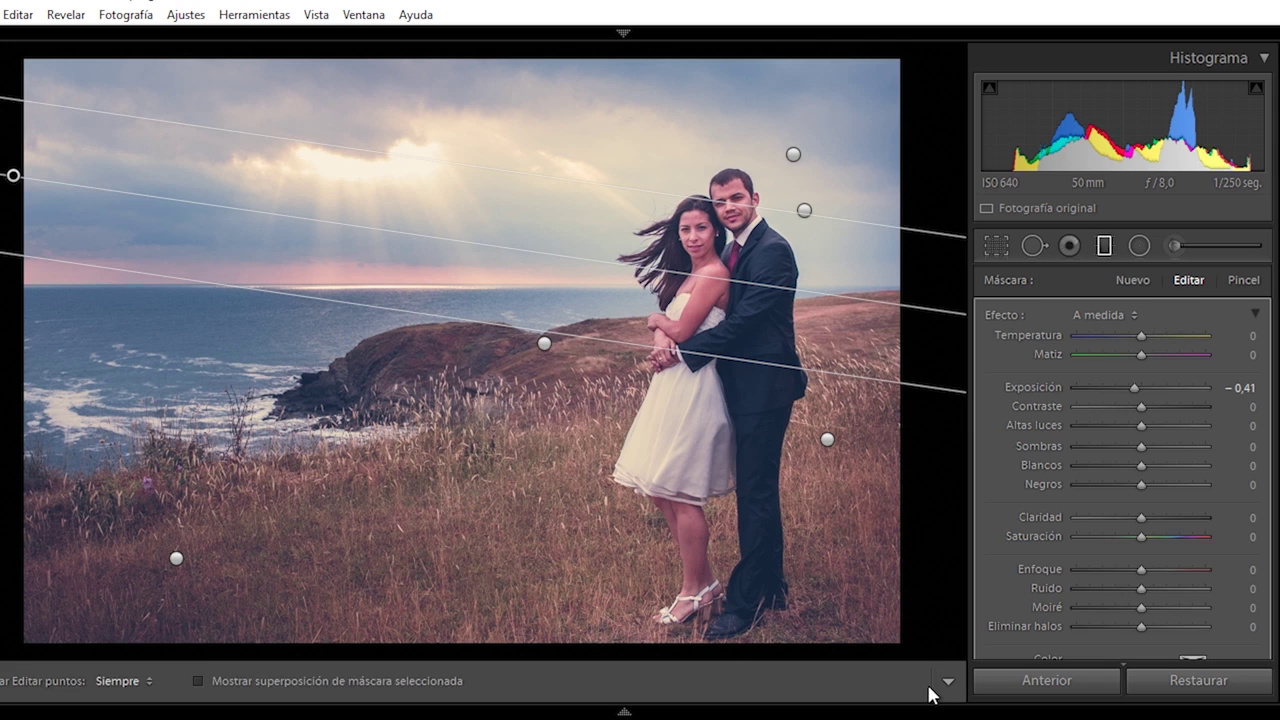
scroll(1123, 465, down, 5)
scroll(1123, 465, down, 5)
scroll(1123, 465, down, 5)
scroll(1123, 465, down, 5)
scroll(1123, 465, down, 2)
scroll(1123, 465, down, 2)
scroll(1123, 465, down, 2)
scroll(1123, 465, down, 2)
scroll(1123, 465, down, 3)
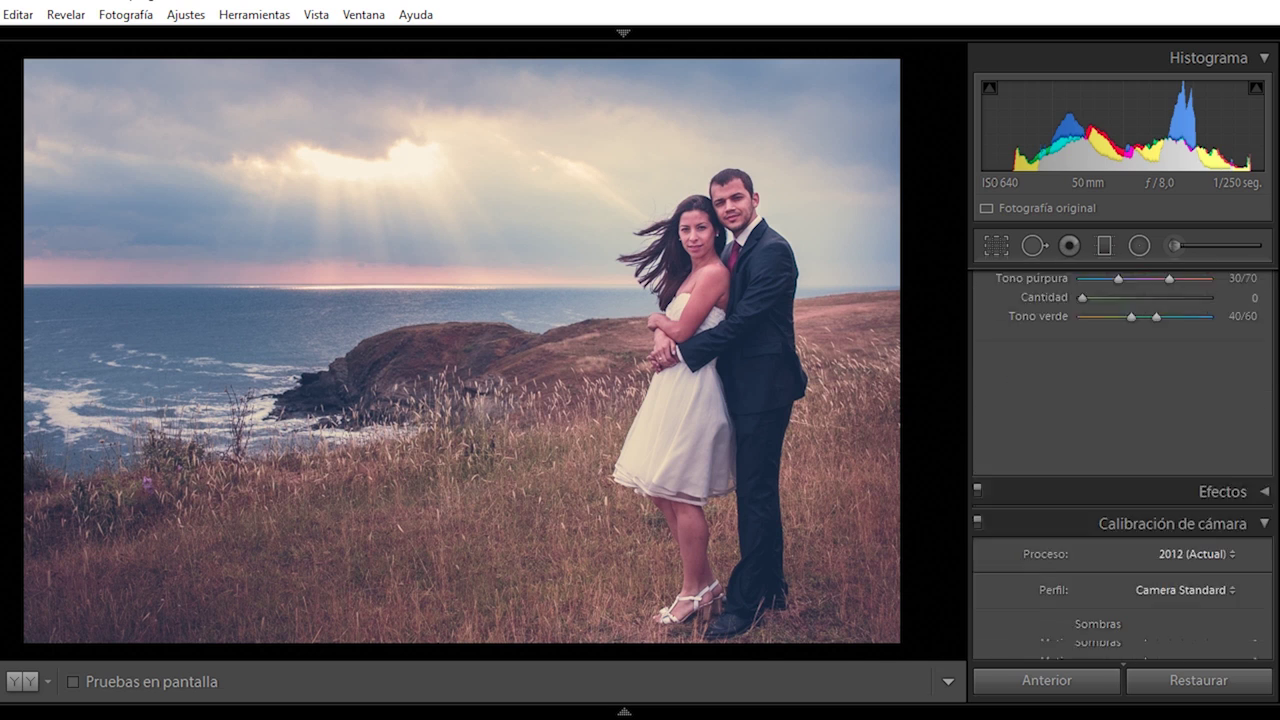
scroll(1123, 465, down, 2)
- Add grain at amount 48, size 25 and roughness 56, checking it at 1:1 on the faces
click(1266, 360)
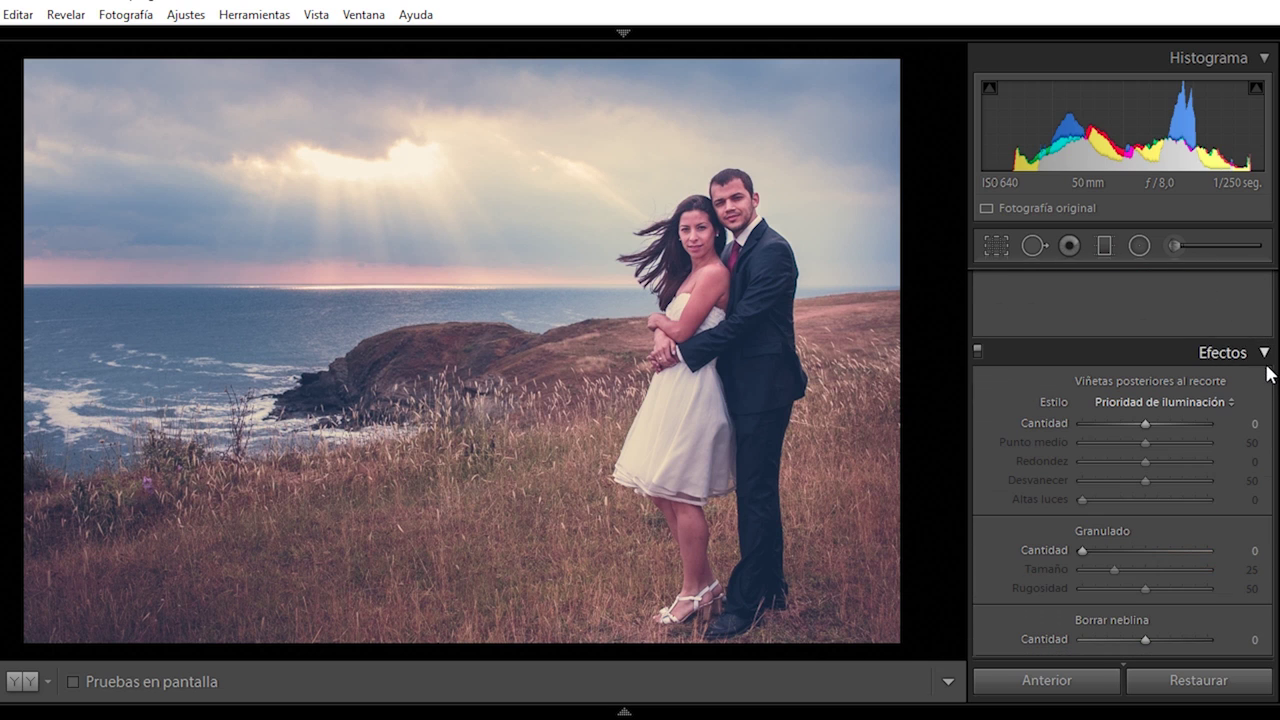
click(688, 220)
drag(629, 248, 440, 306)
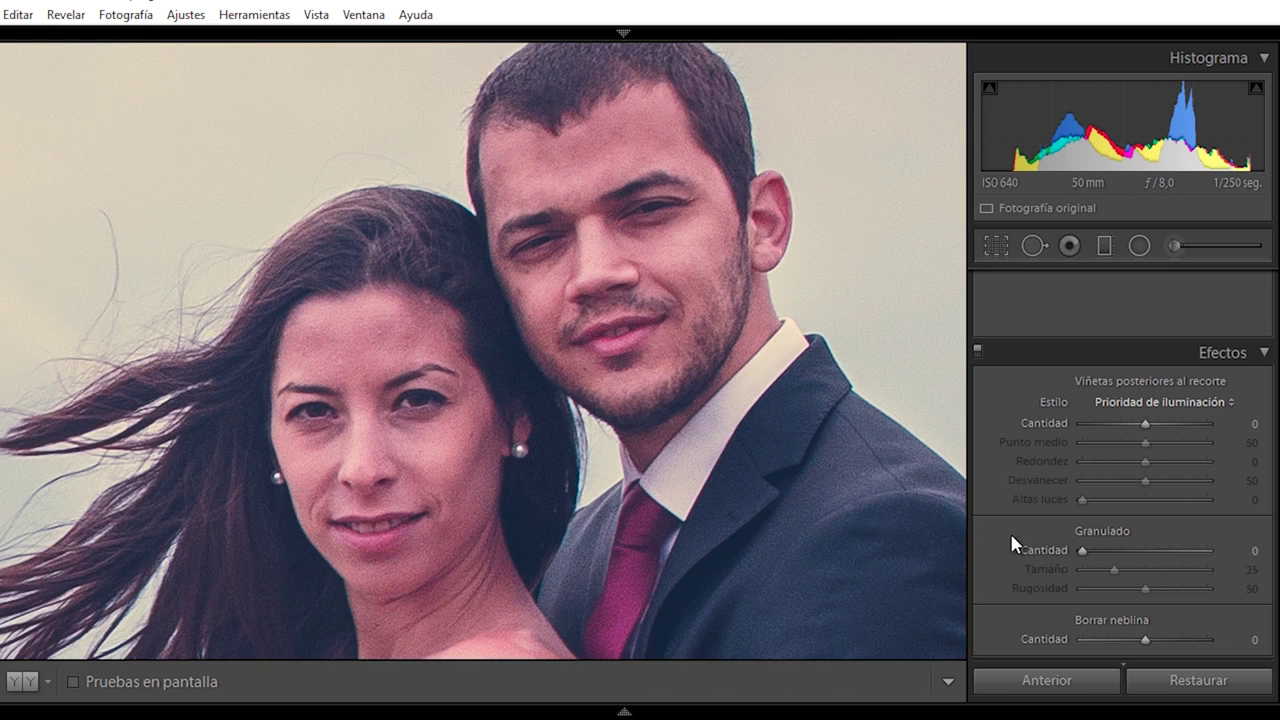
click(1133, 551)
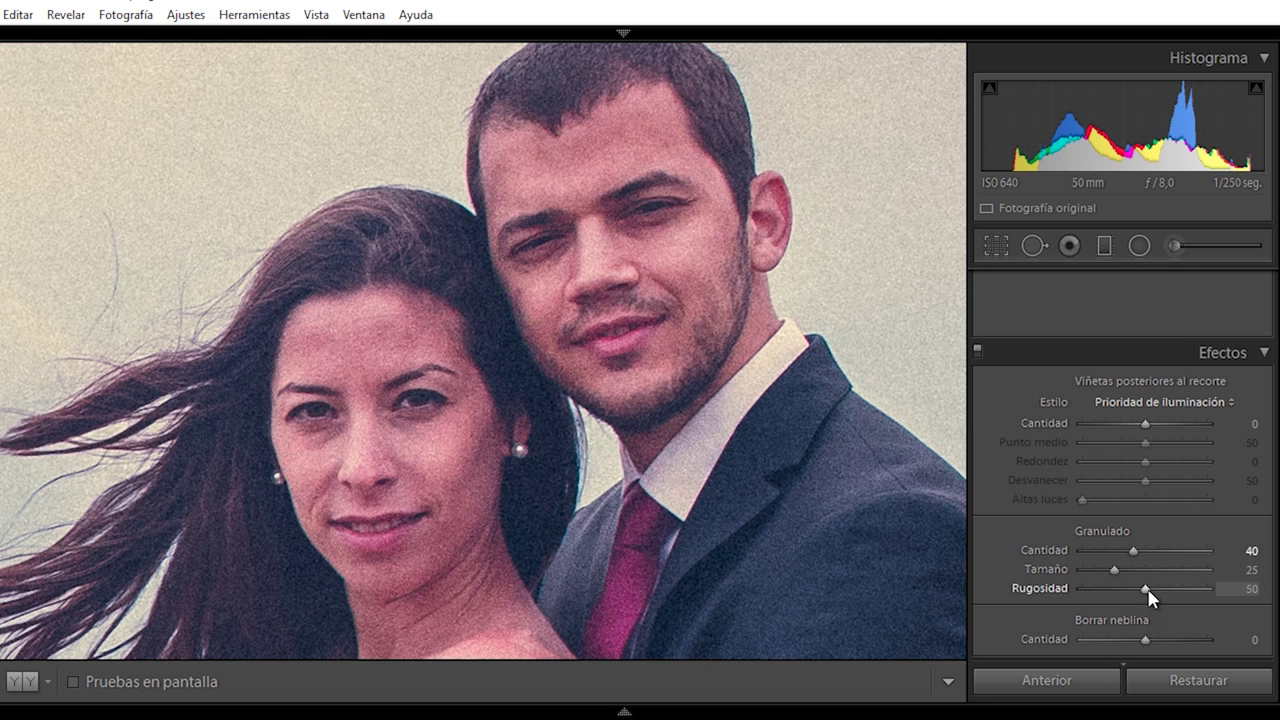
drag(1152, 590, 1156, 592)
click(775, 345)
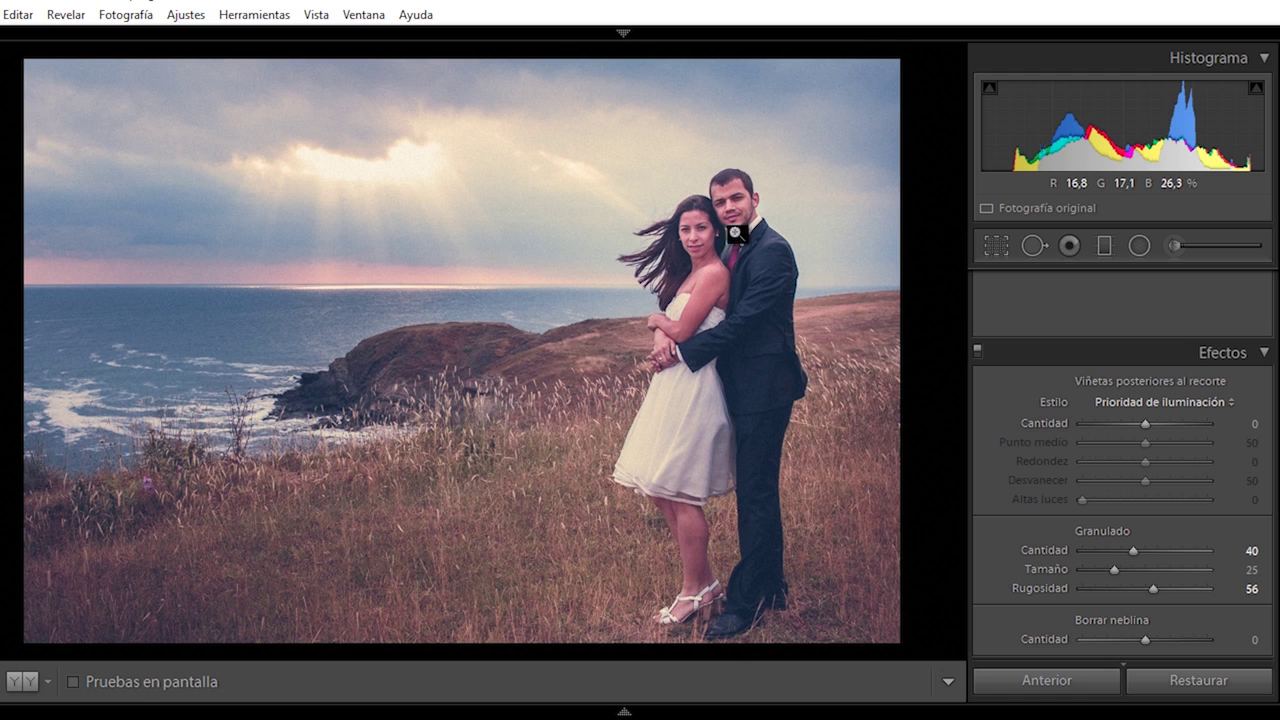
click(730, 180)
click(1175, 550)
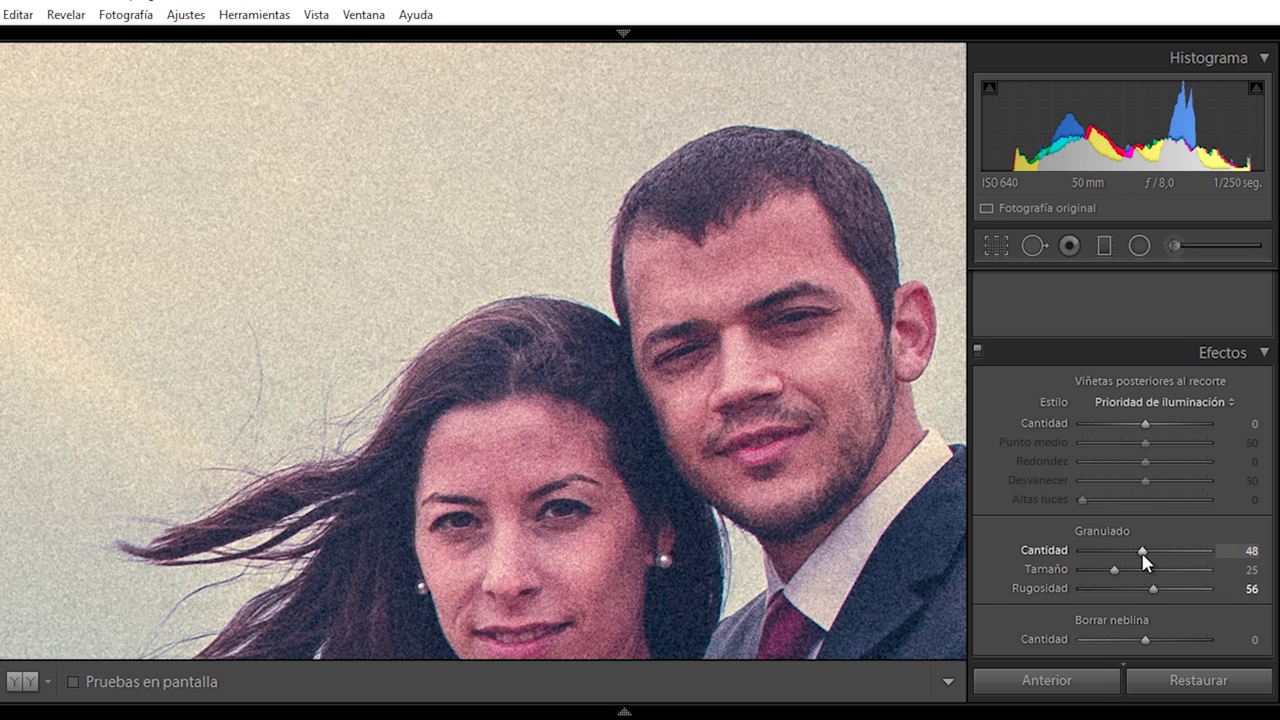
click(786, 424)
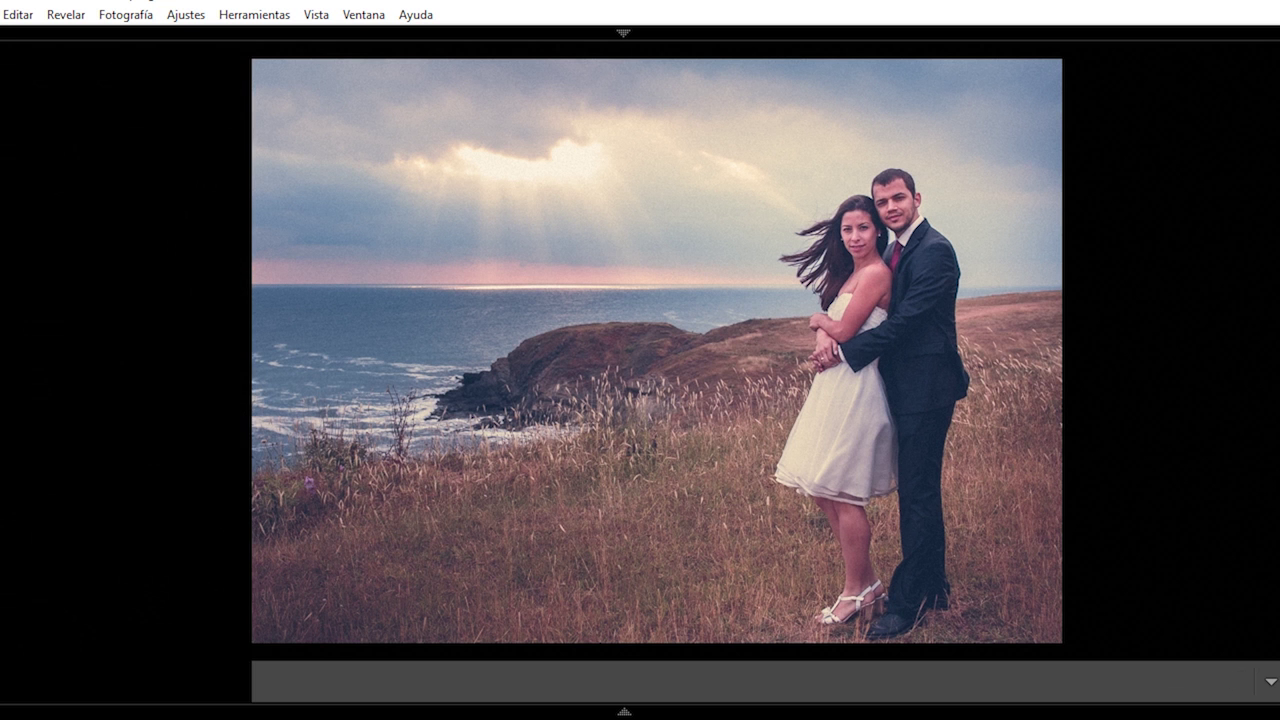
- Zoom to fill and pan over the grainy photo, zooming closely on the dress and grass
click(155, 58)
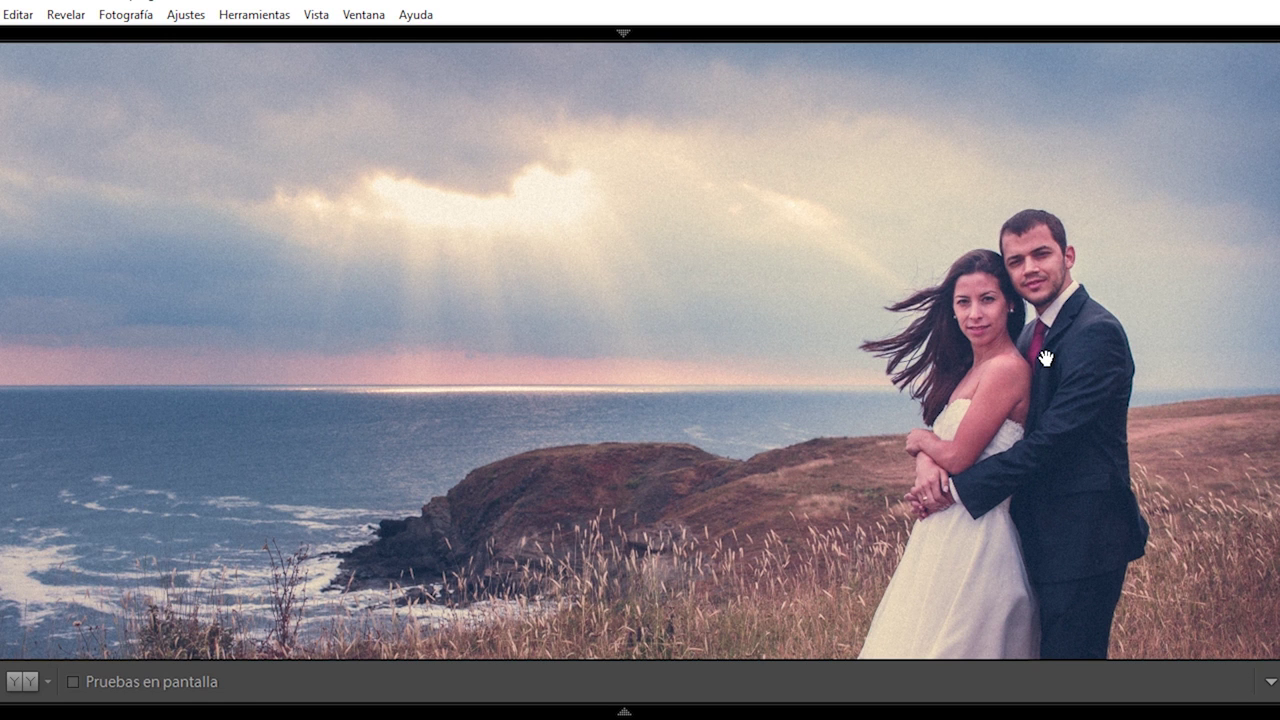
drag(791, 494, 758, 201)
drag(871, 211, 846, 514)
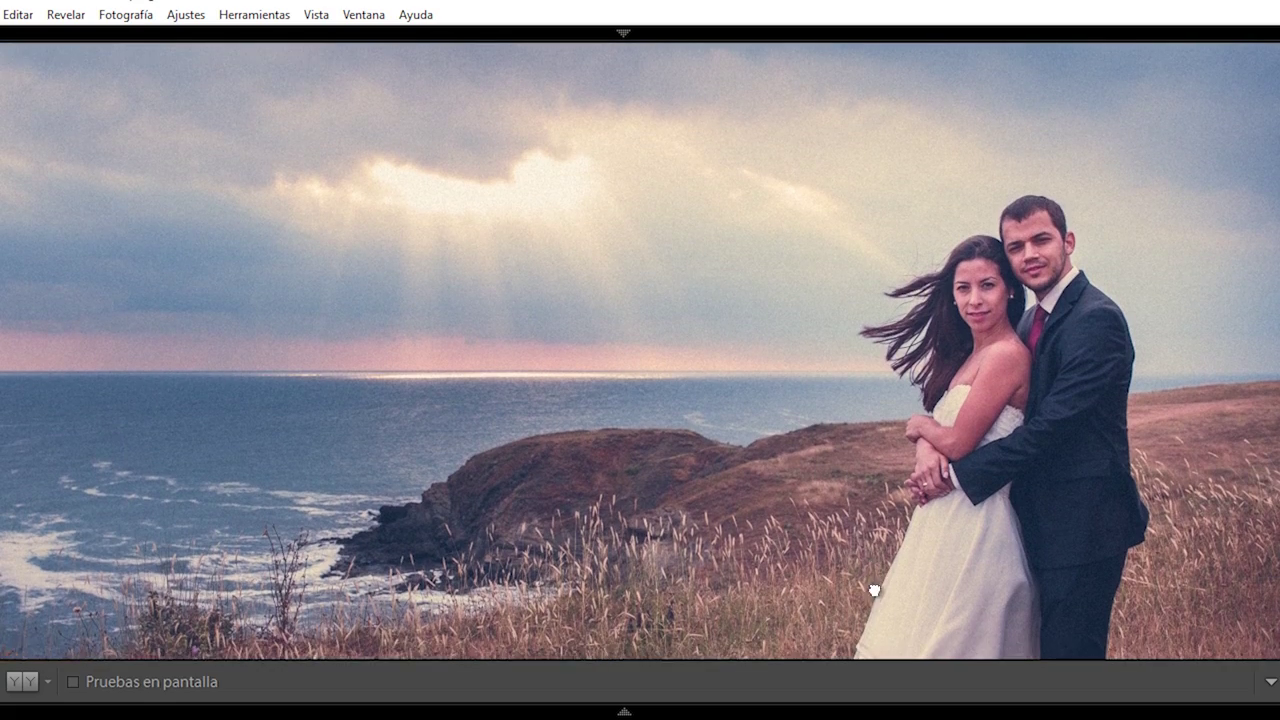
mouse_move(874, 591)
mouse_down()
mouse_move(891, 491)
mouse_move(889, 629)
mouse_move(891, 512)
mouse_up()
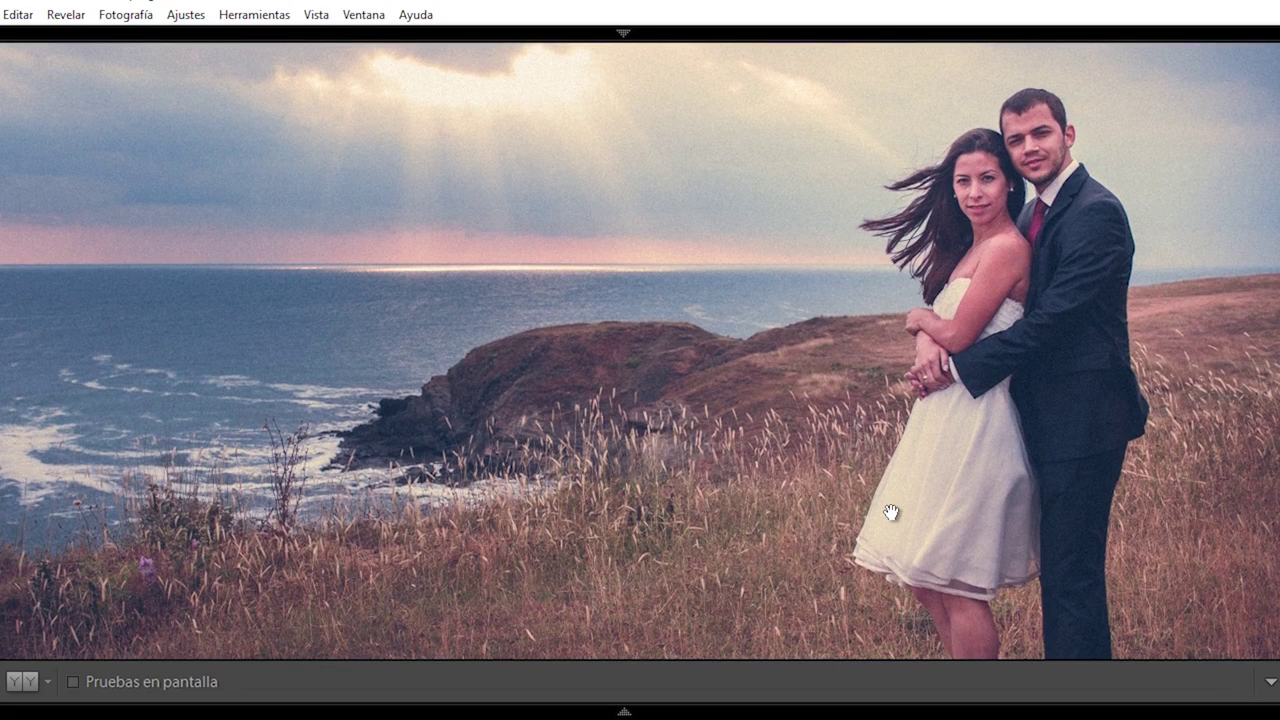
click(891, 512)
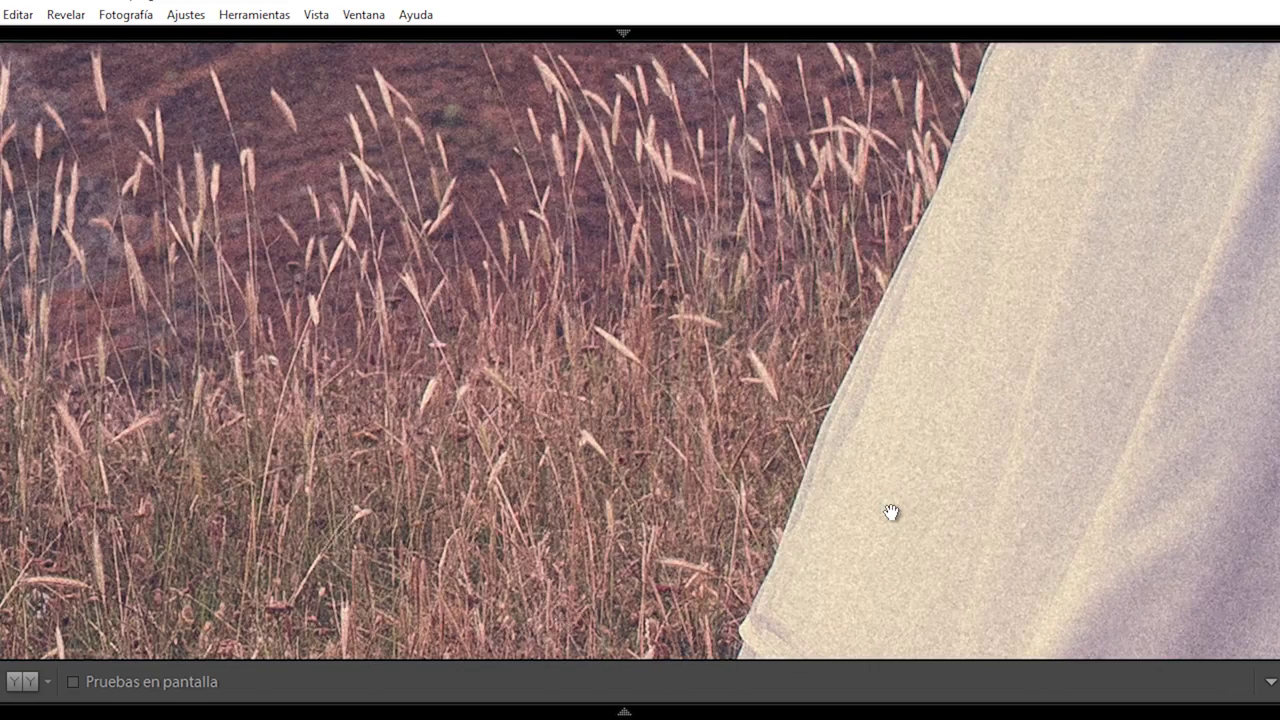
click(891, 512)
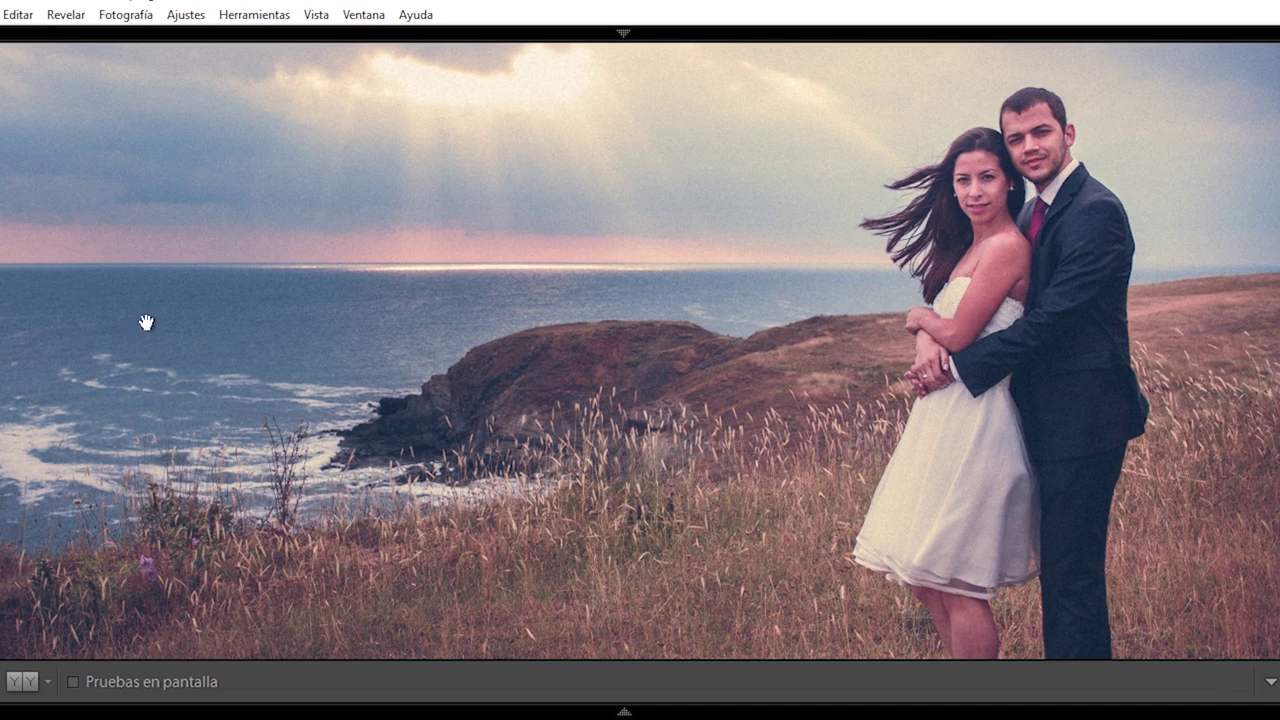
- Return to the whole photo fitted in view with the develop panel showing
click(5, 328)
click(128, 56)
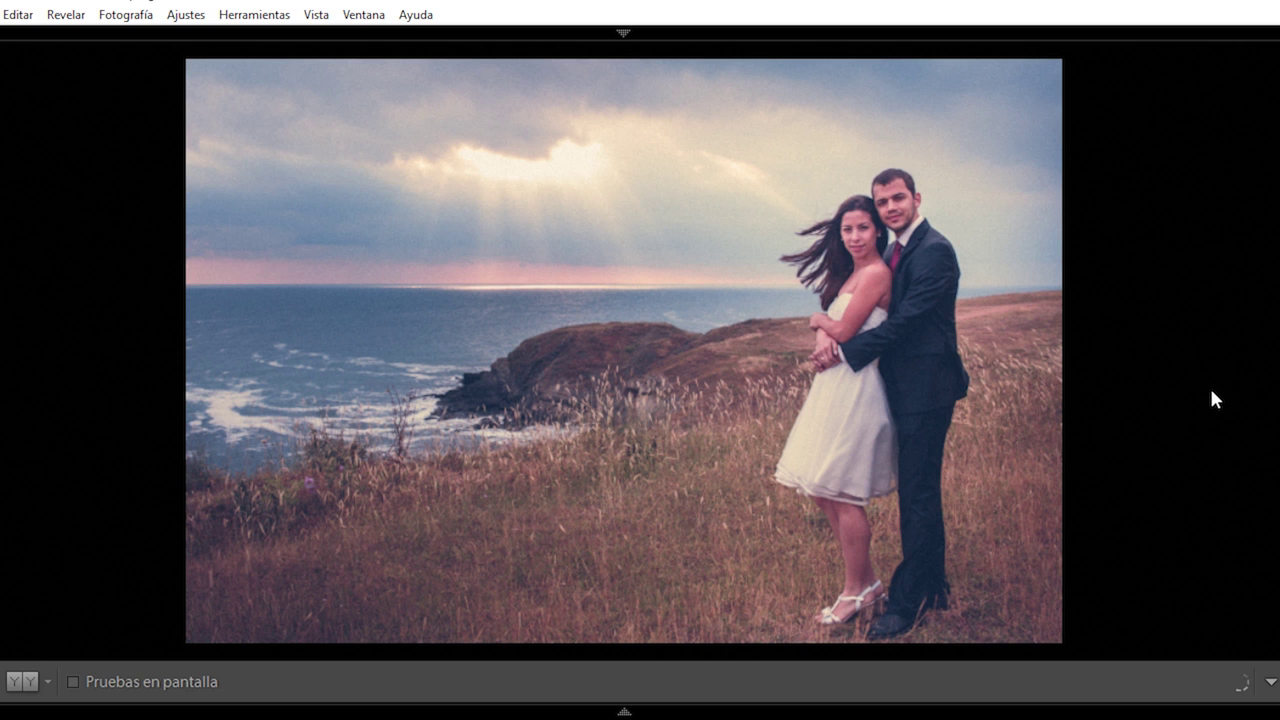
key(F8)
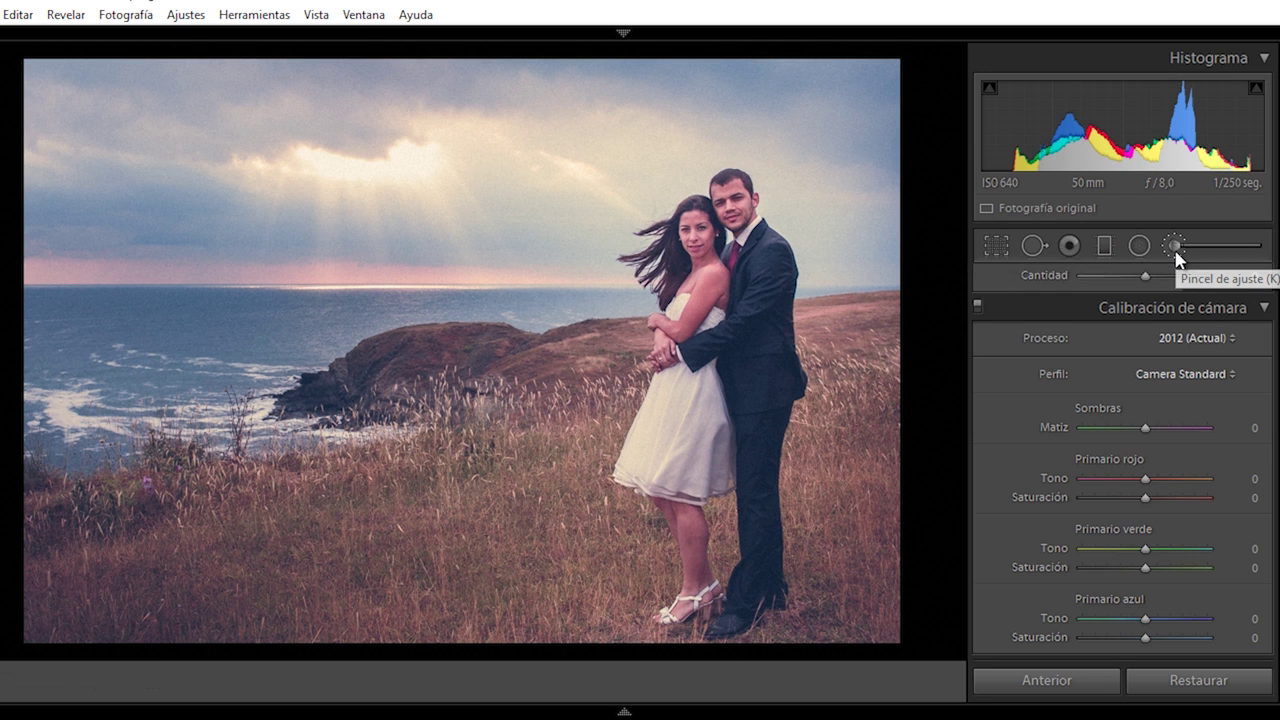
- Paint the dress and couple with an Adjustment Brush at Altas luces 100
click(1175, 250)
double_click(1131, 387)
click(1165, 426)
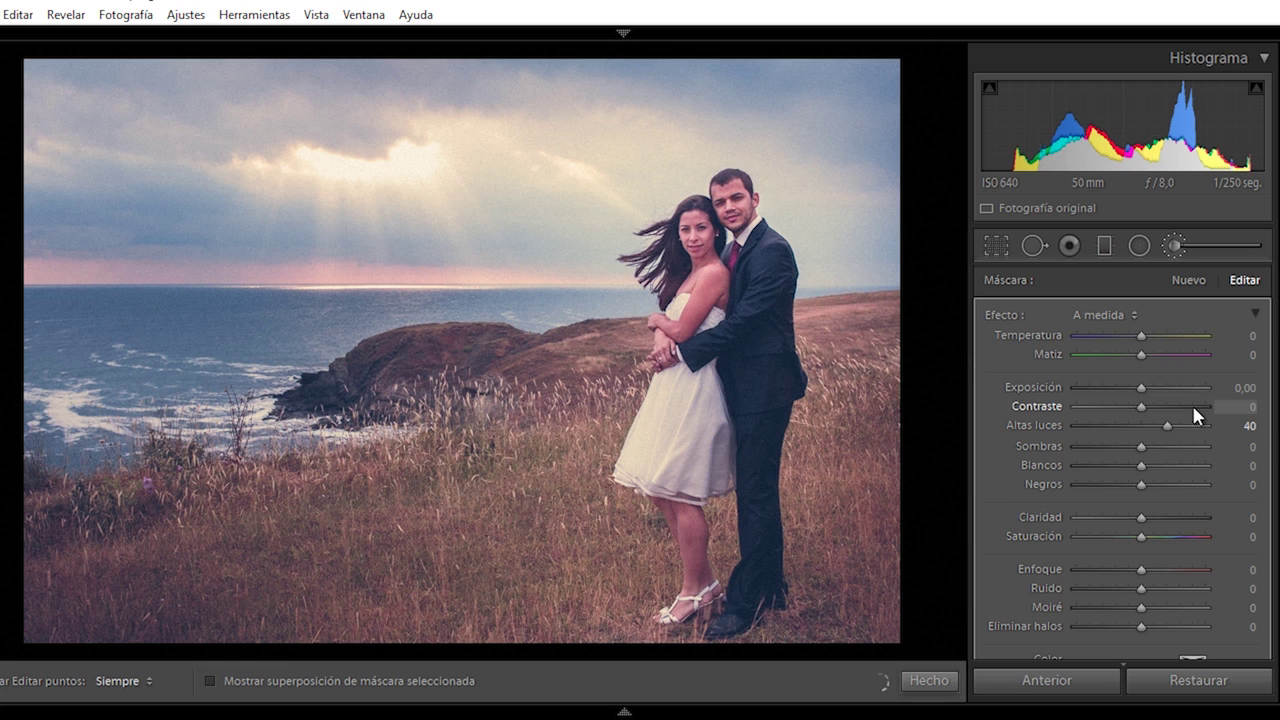
drag(1191, 426, 1206, 427)
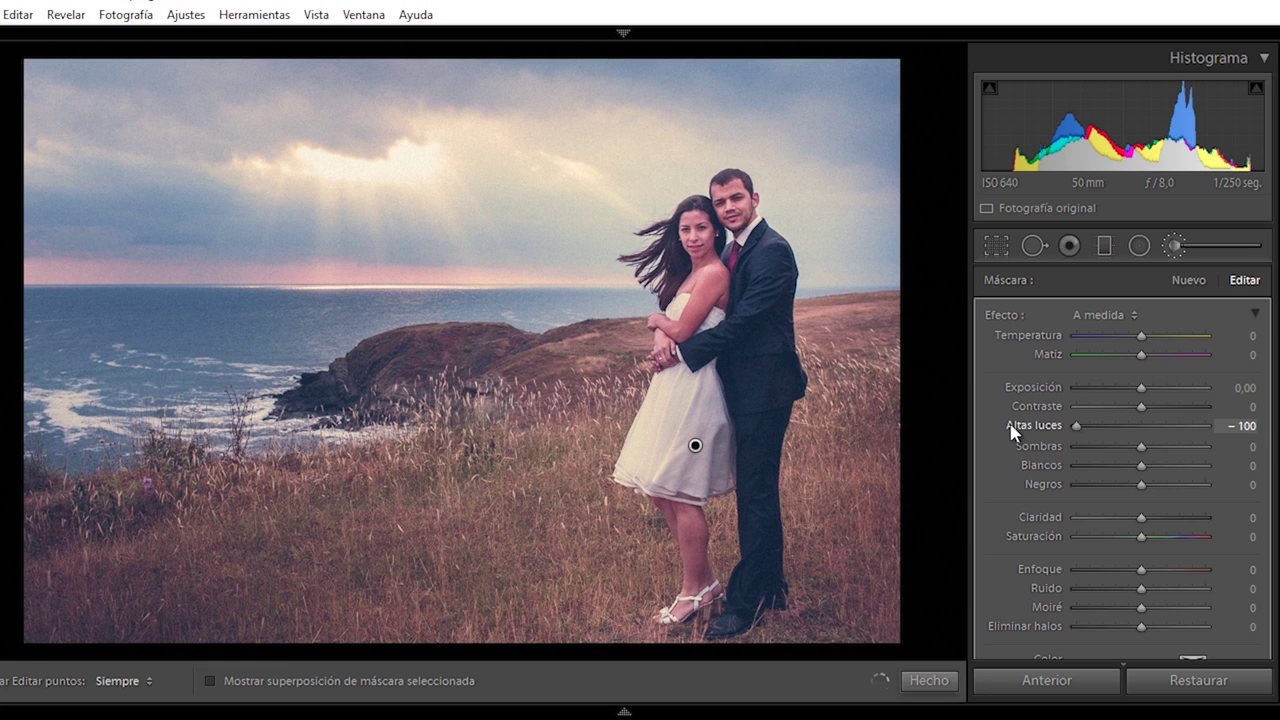
key(h)
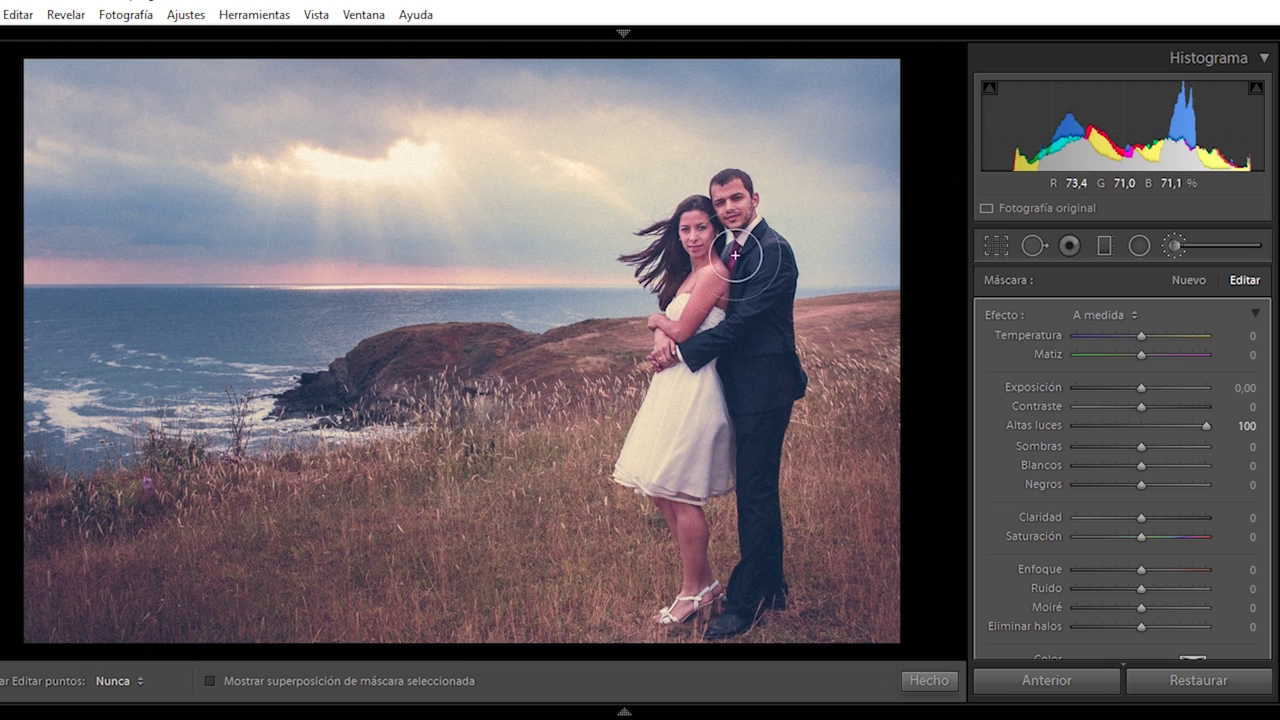
key(h)
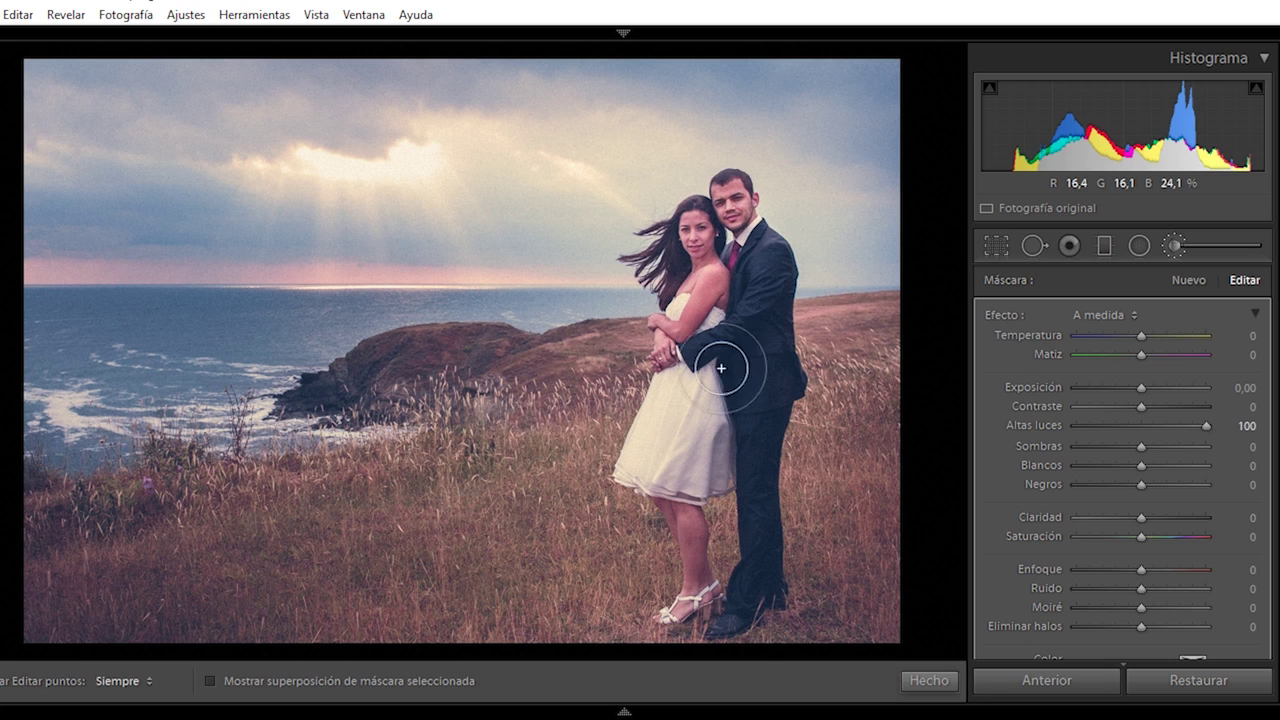
key(h)
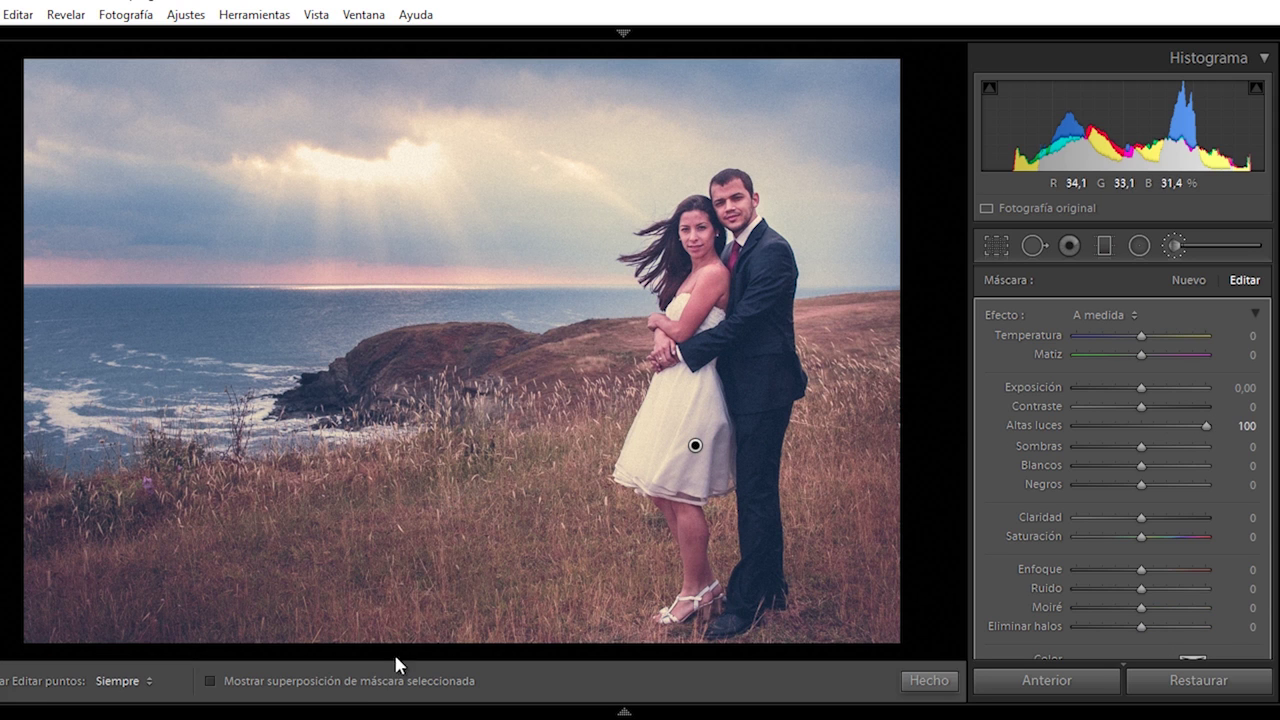
- Check the brush mask overlay, set Exposición to 0,20, and finish with Hecho
click(376, 686)
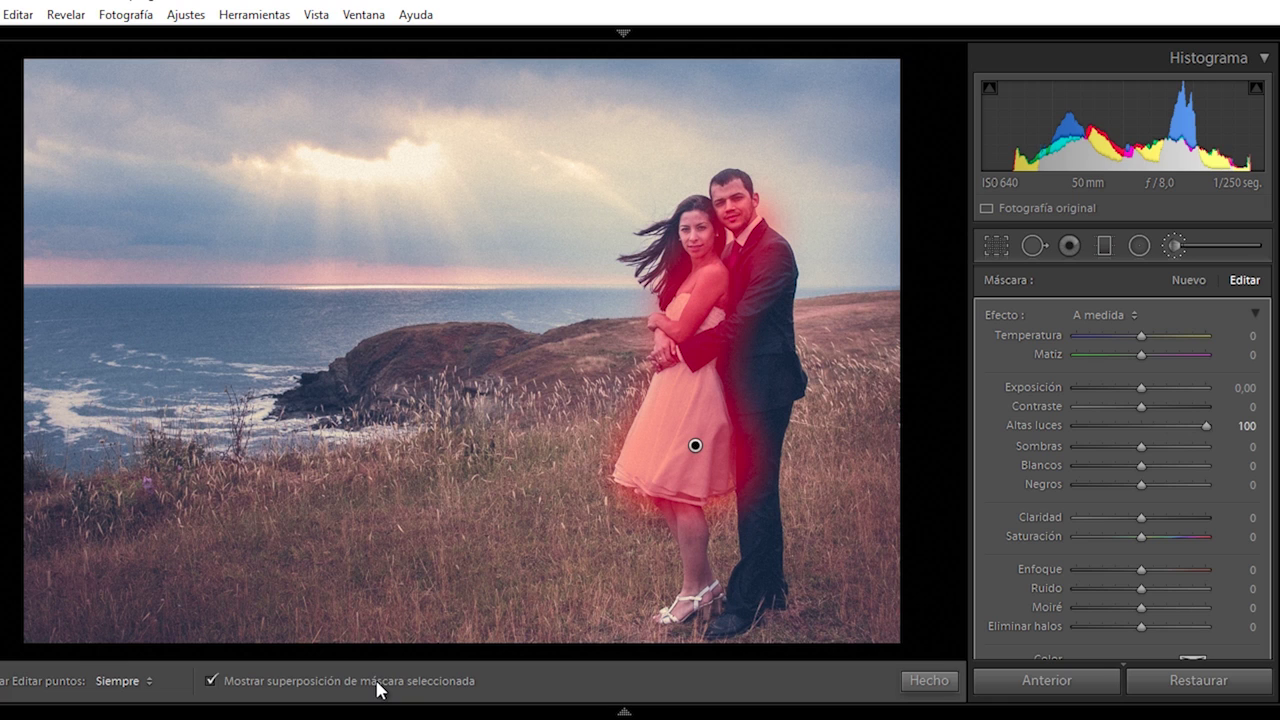
click(376, 686)
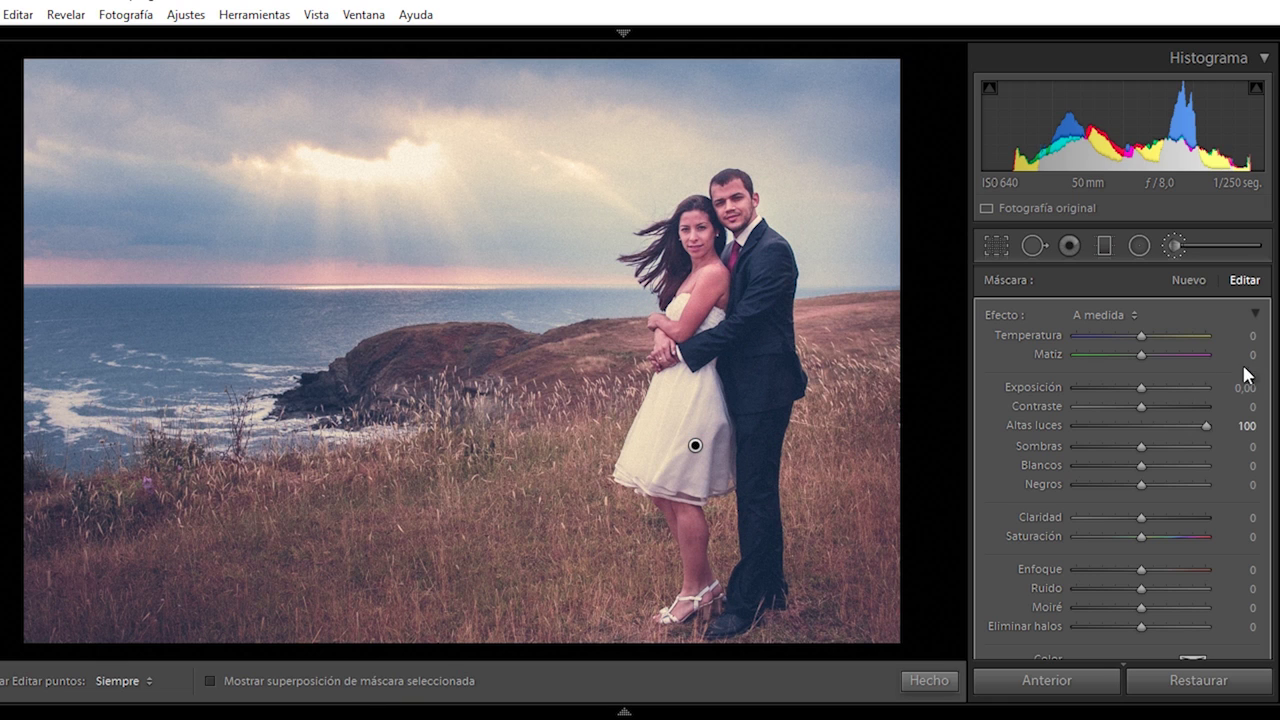
drag(1143, 387, 1144, 387)
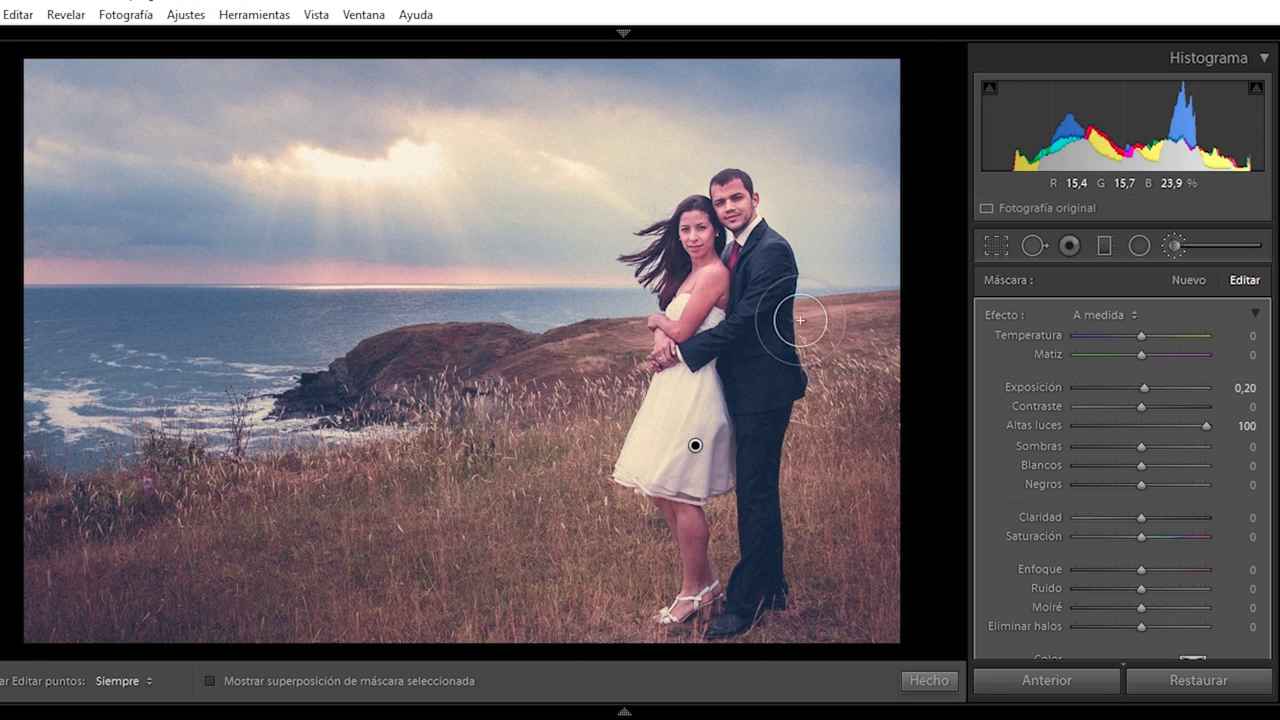
key(h)
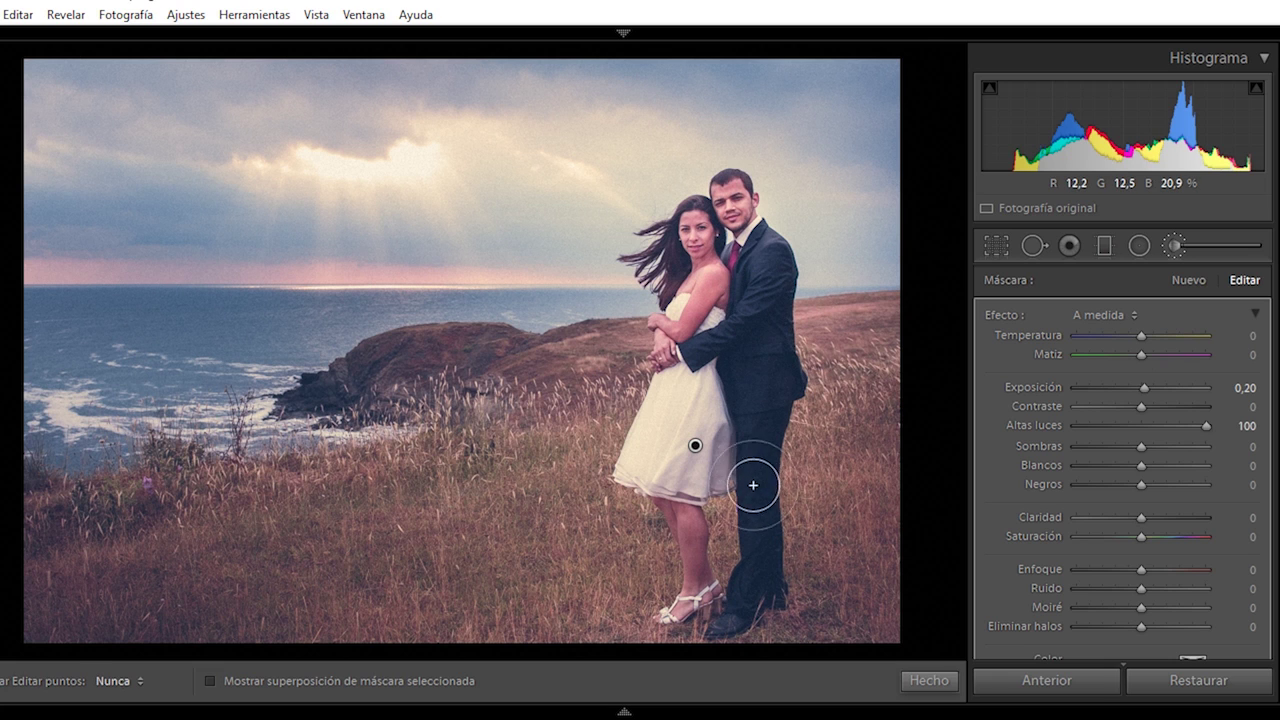
key(h)
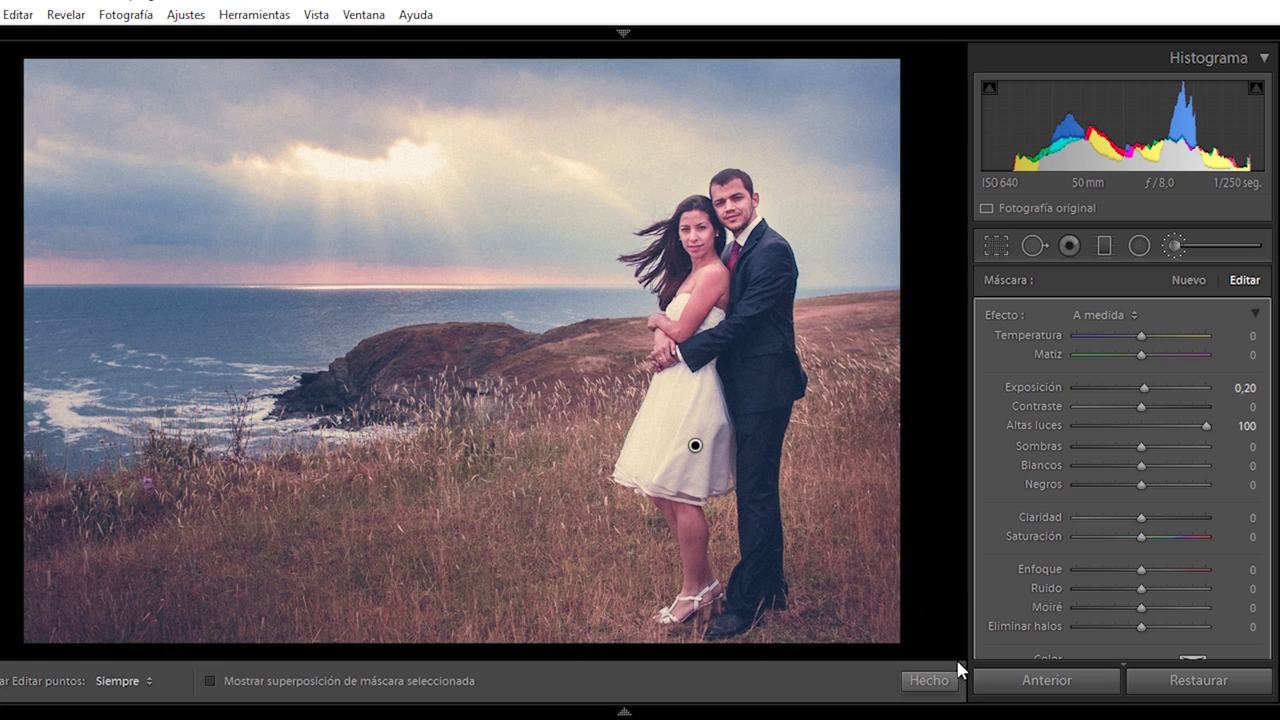
click(929, 681)
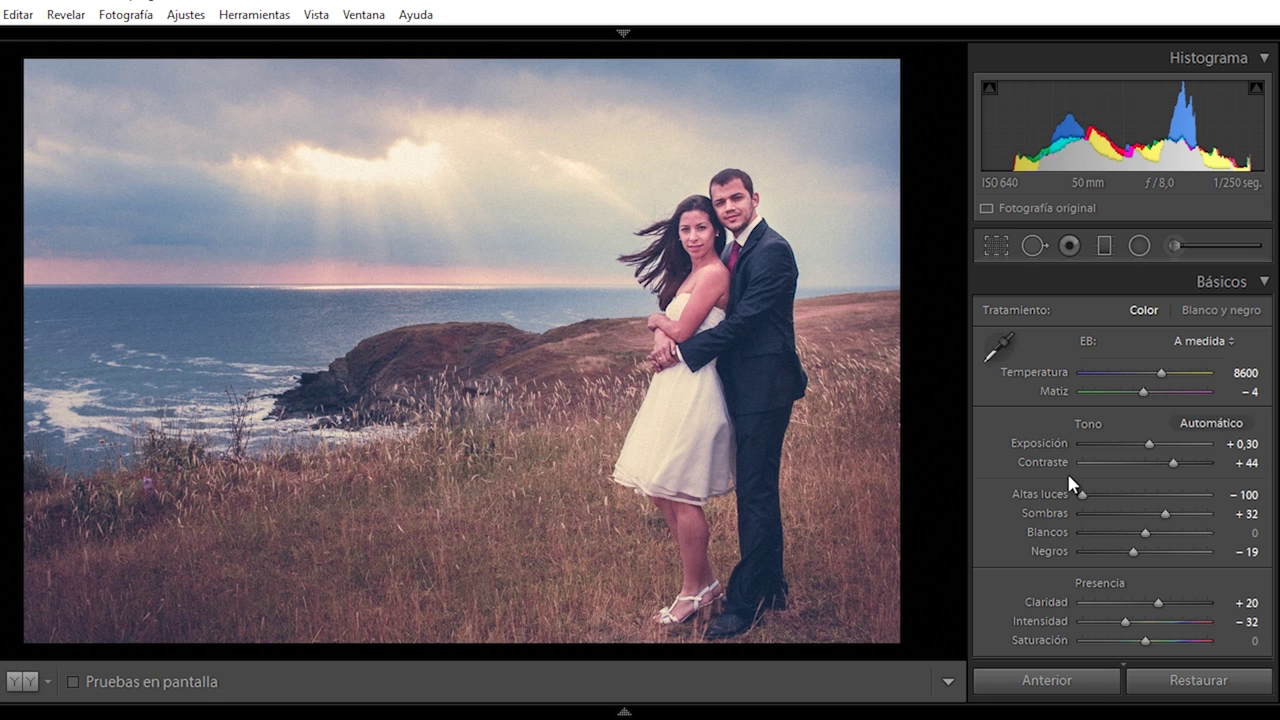
- Show the Y|Y before/after comparison full-screen, then switch to the natural-toned copy
click(20, 681)
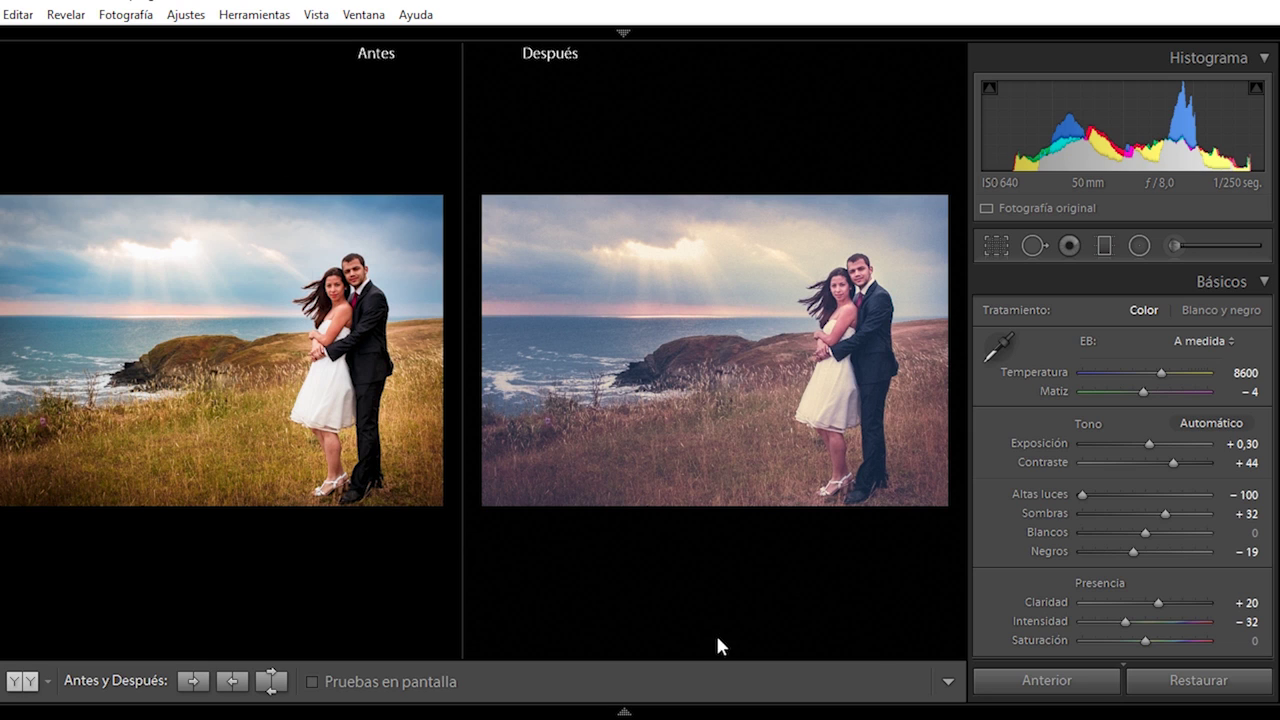
key(Tab)
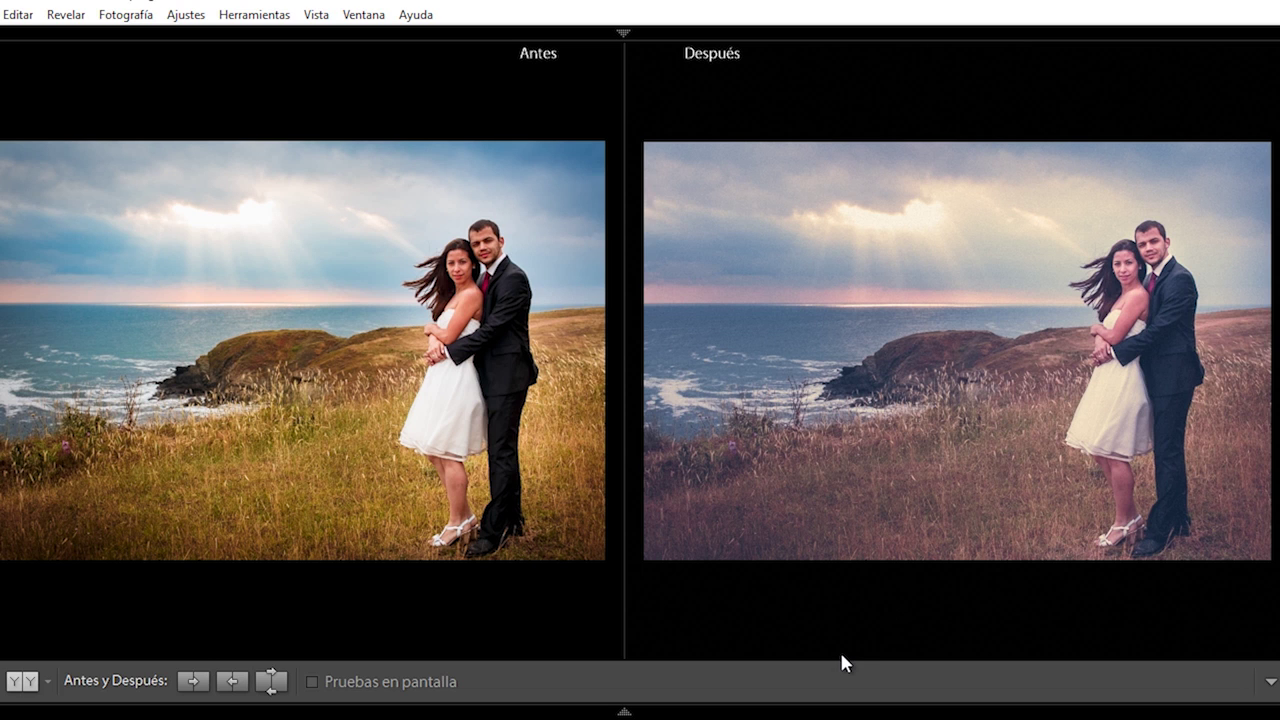
mouse_move(624, 712)
click(262, 640)
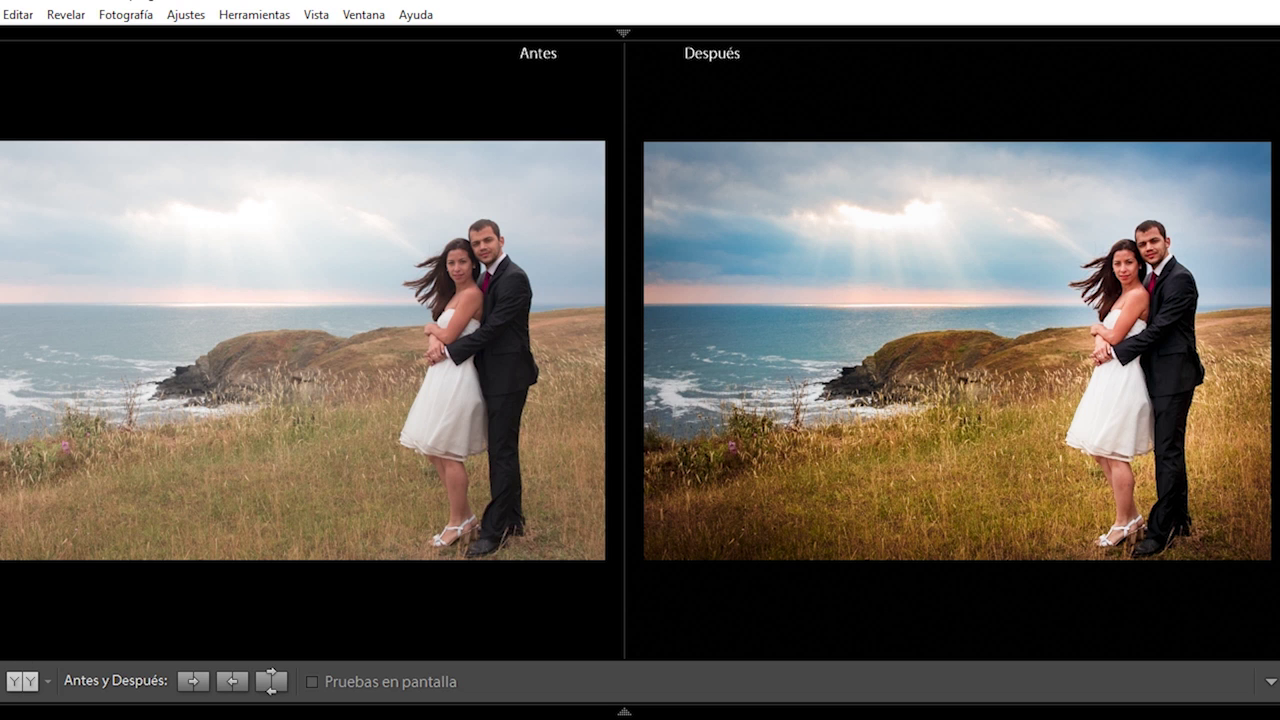
- Return to the single-photo view with panels and set Intensidad to -6
key(shift+Tab)
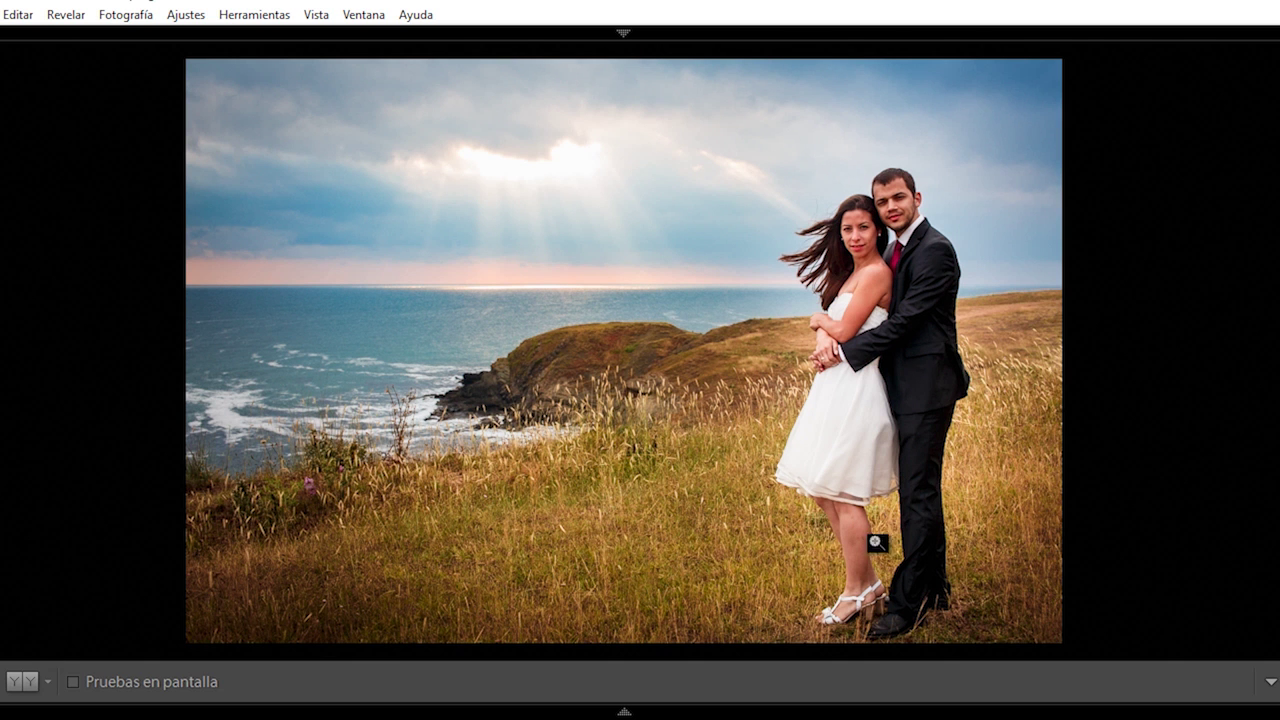
key(F8)
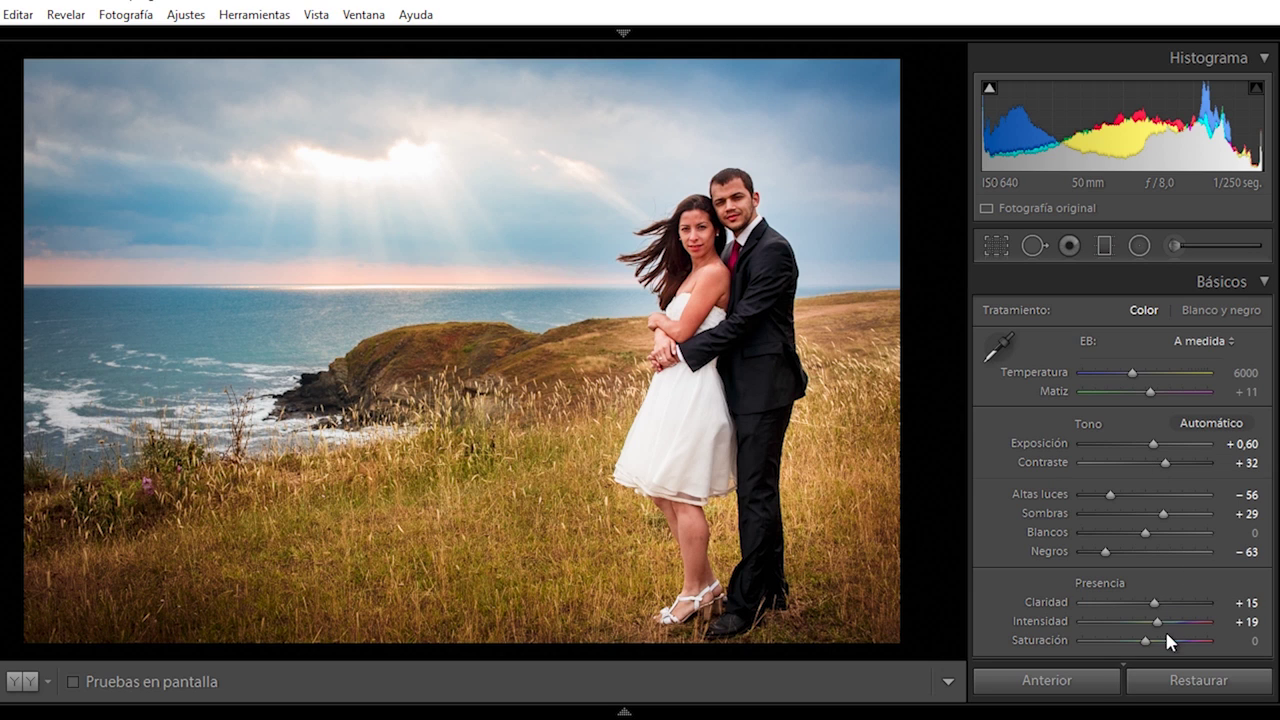
key(Down)
key(Down)
key(Down)
key(Down)
key(Down)
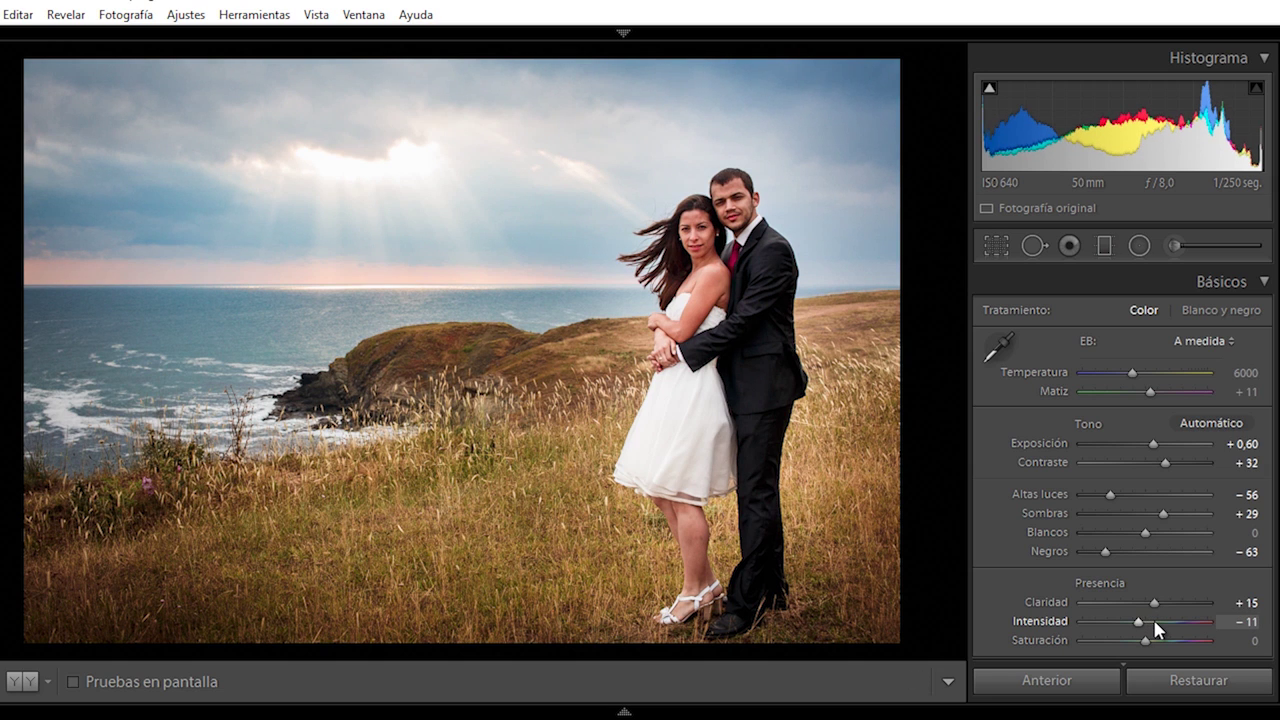
key(Up)
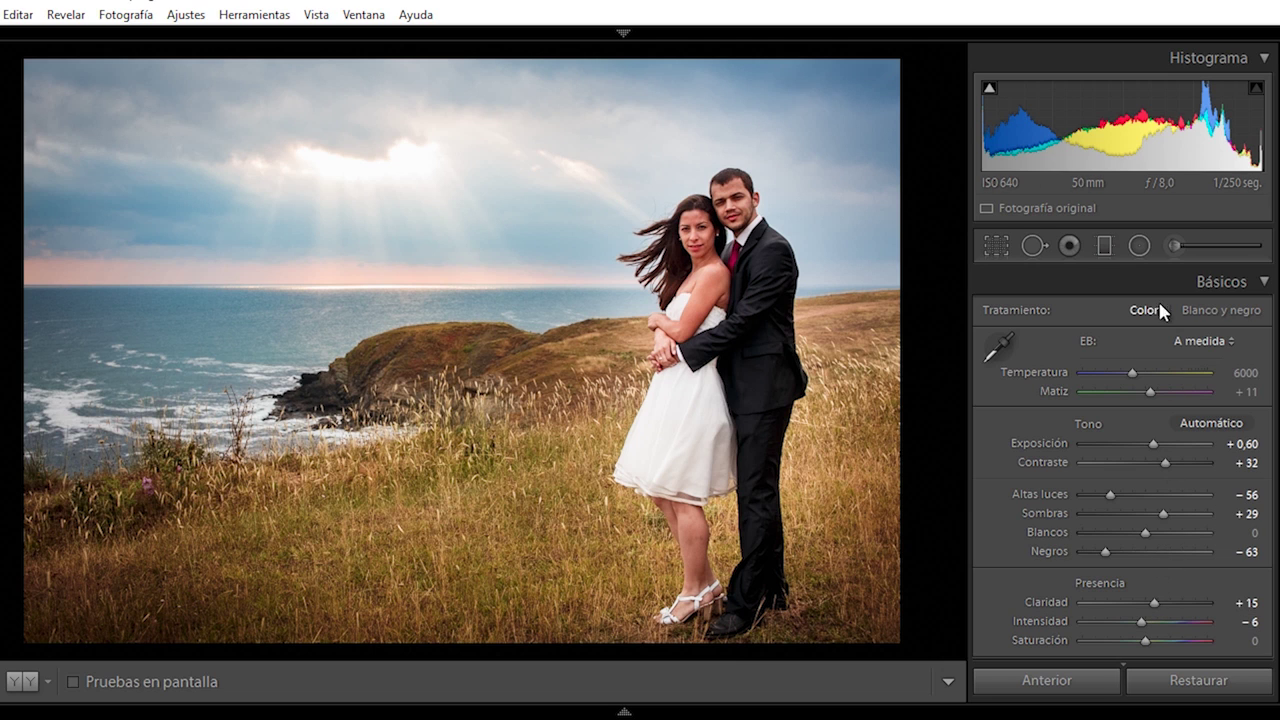
- Brighten the groom's face with an Adjustment Brush at Exposición 0,25
click(1168, 247)
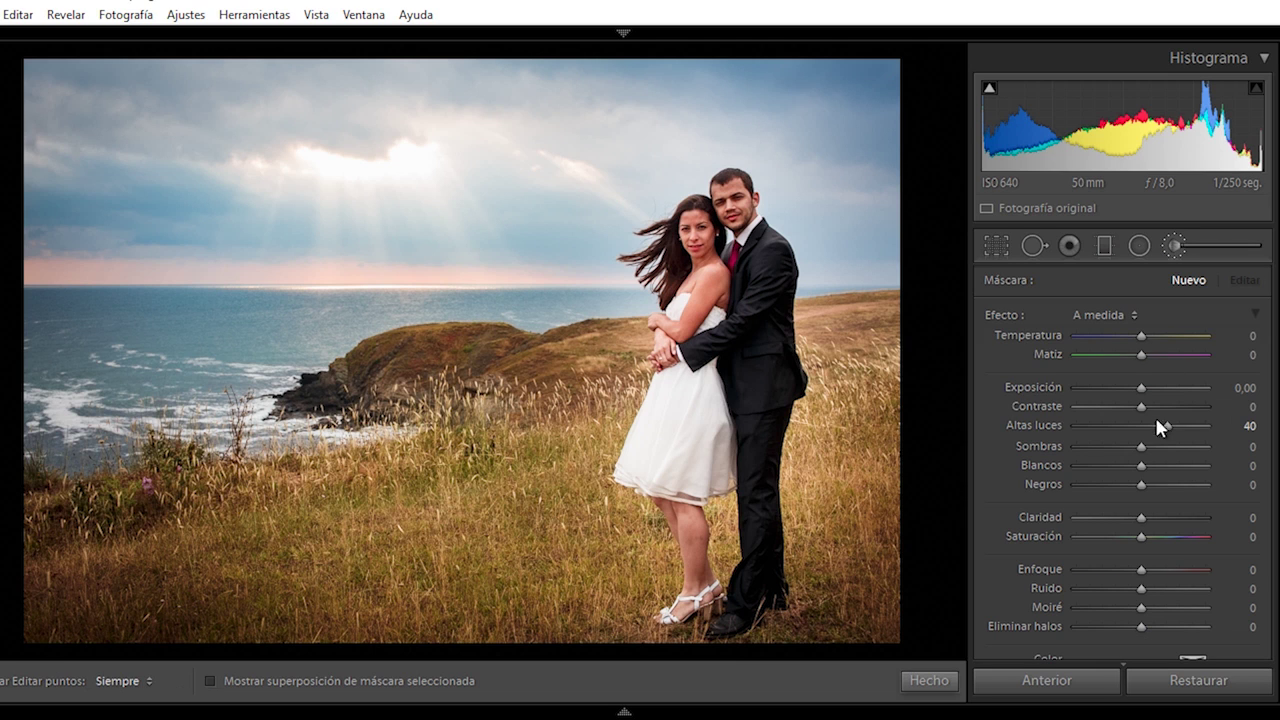
drag(1142, 388, 1146, 388)
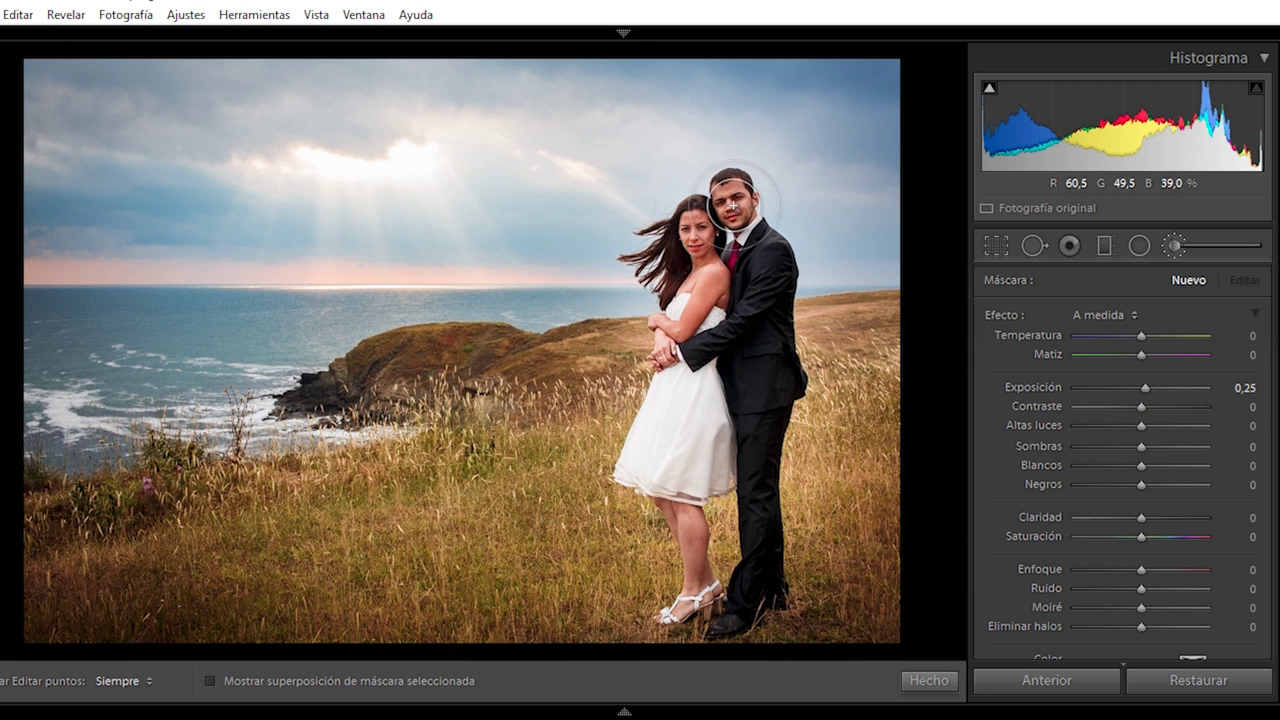
click(734, 205)
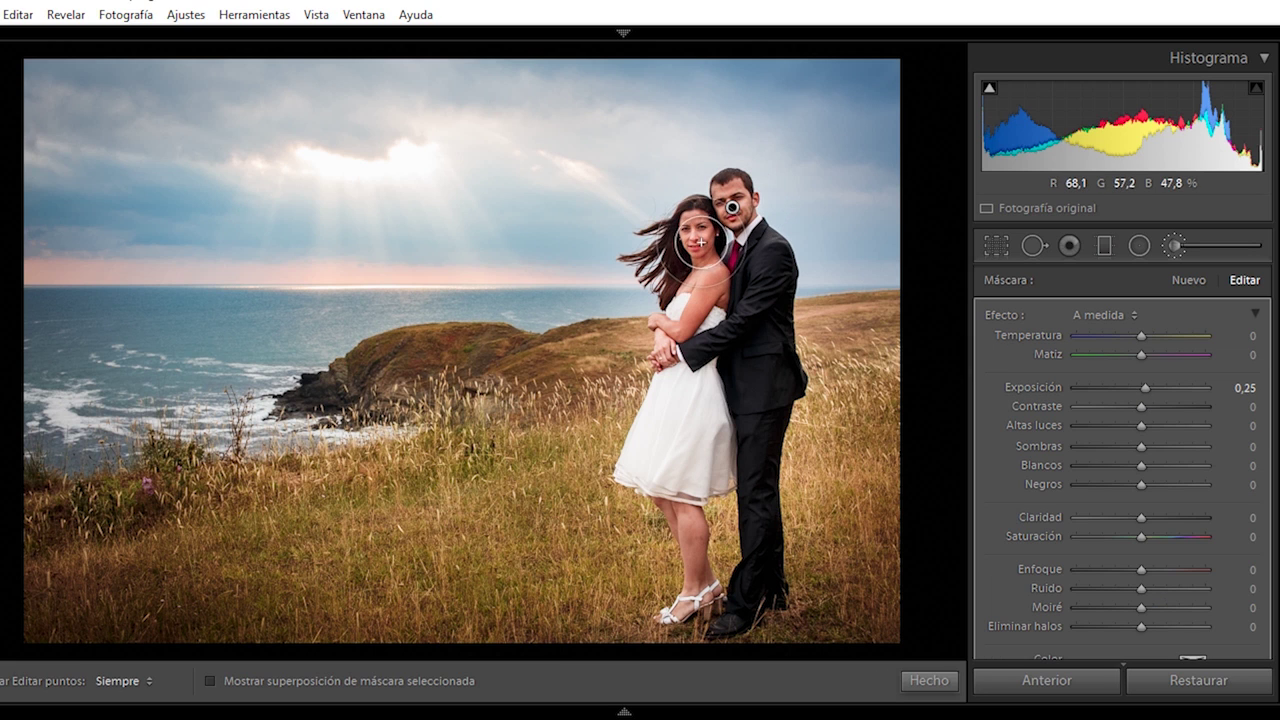
key(h)
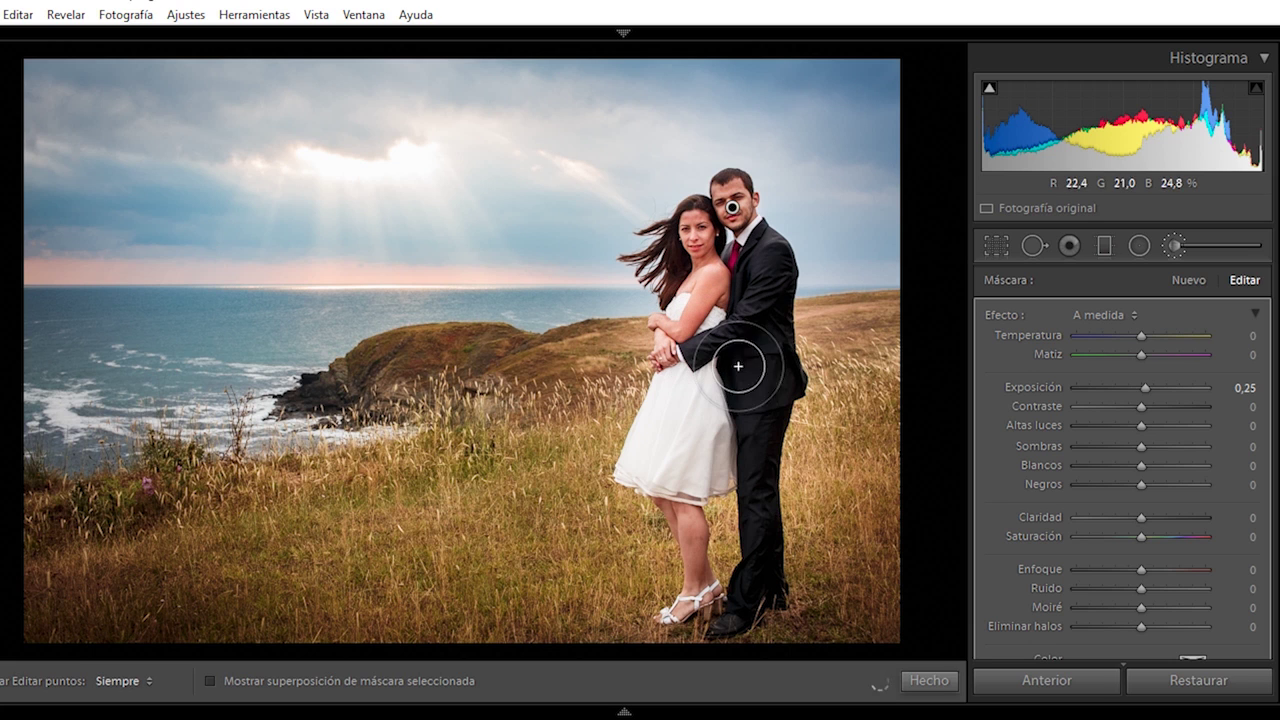
key(h)
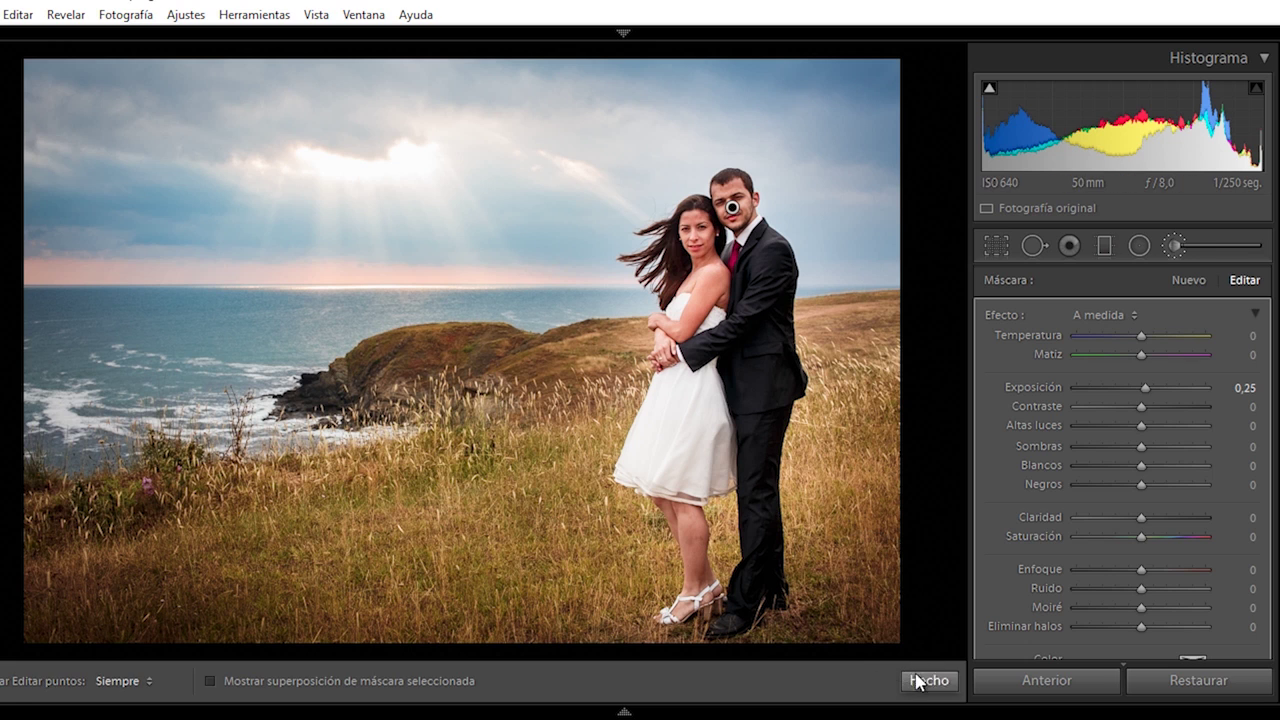
click(928, 680)
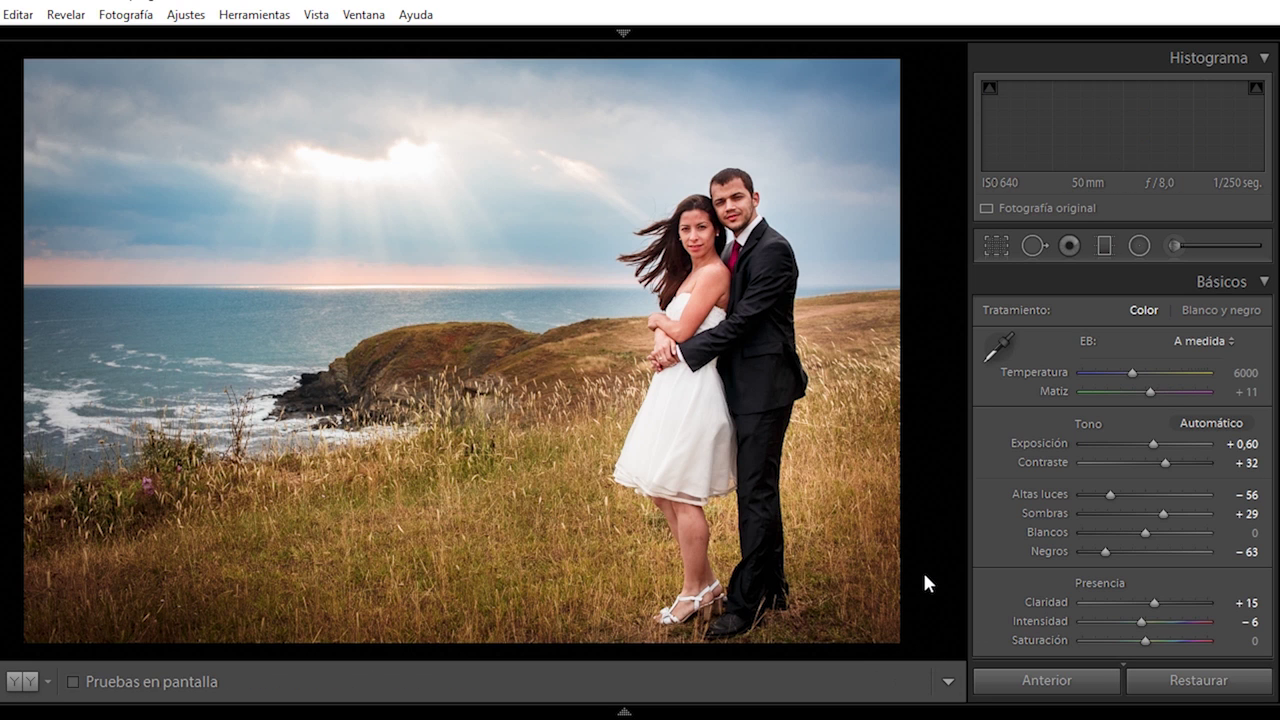
- View the cool vintage virtual copy, then go back to the natural-toned photo
key(Right)
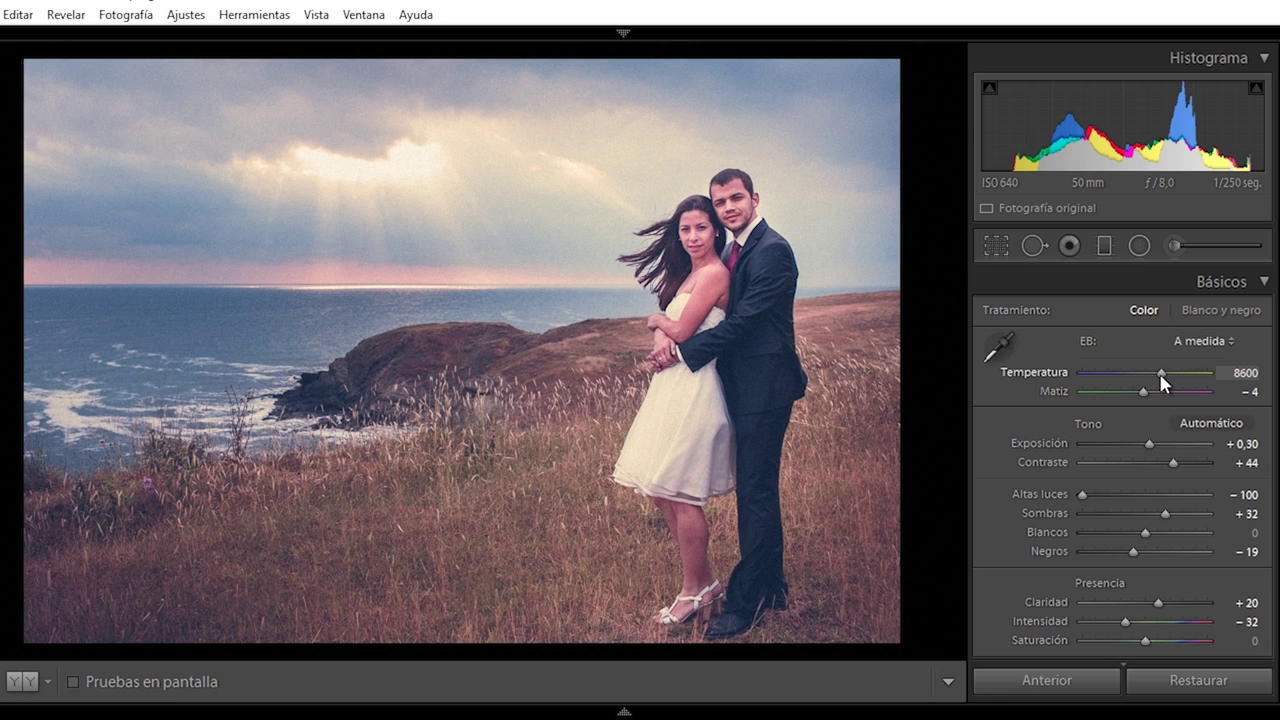
click(257, 640)
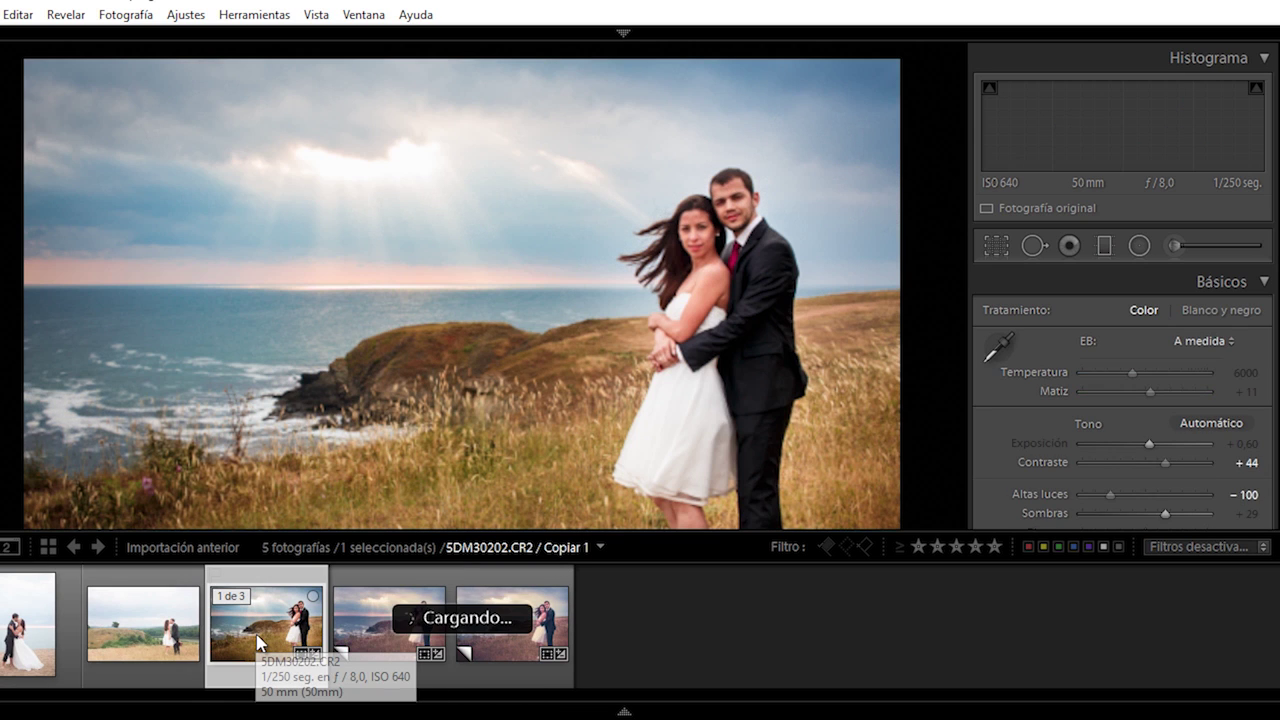